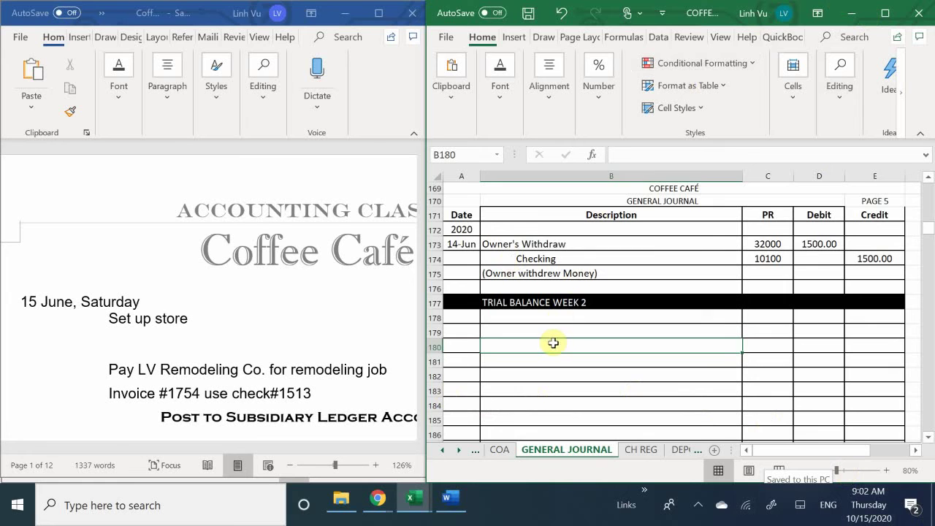
# In the general journal, select the date cell A179 below the TRIAL BALANCE WEEK 2 row.
pyautogui.scroll(2, 554, 340)
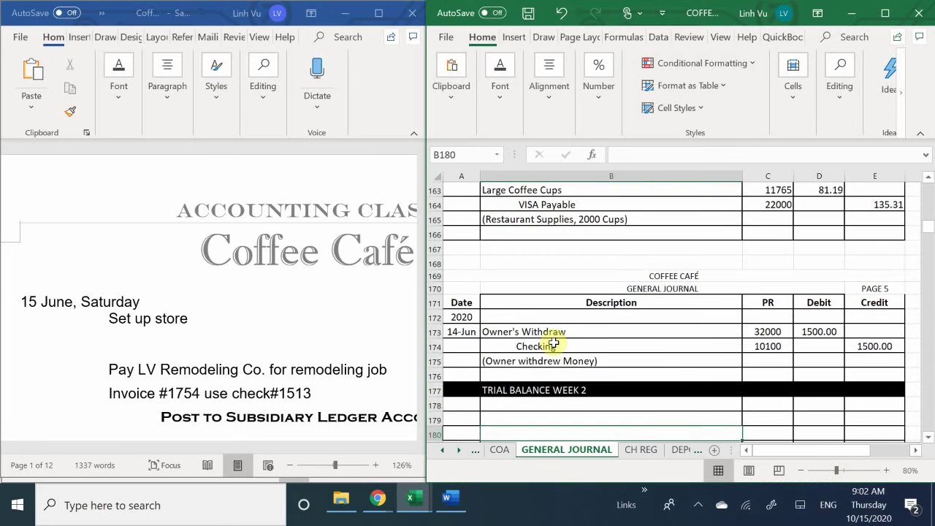
pyautogui.scroll(-1, 553, 341)
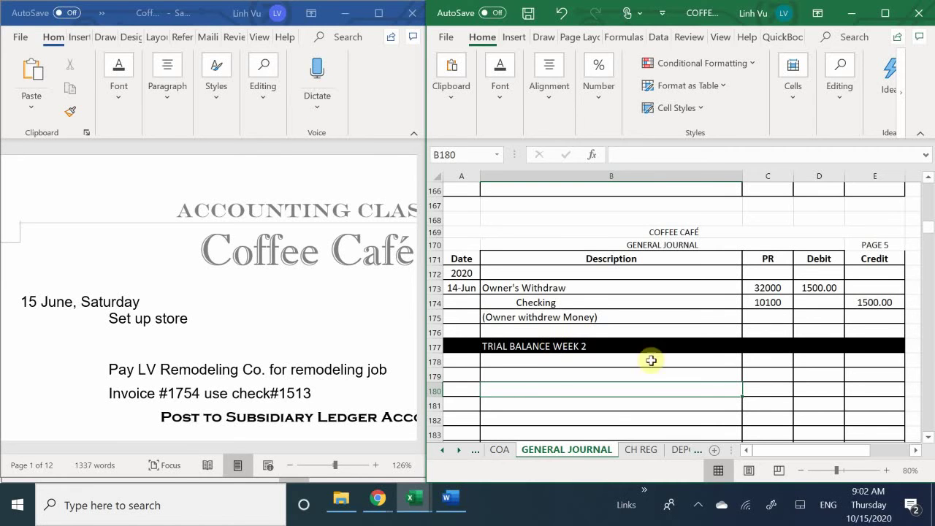
pyautogui.click(469, 377)
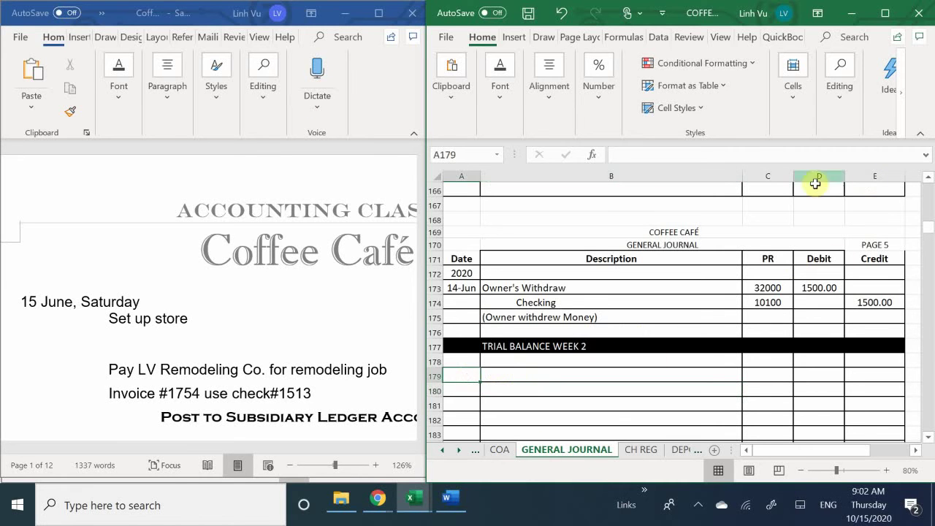
pyautogui.scroll(-2, 682, 326)
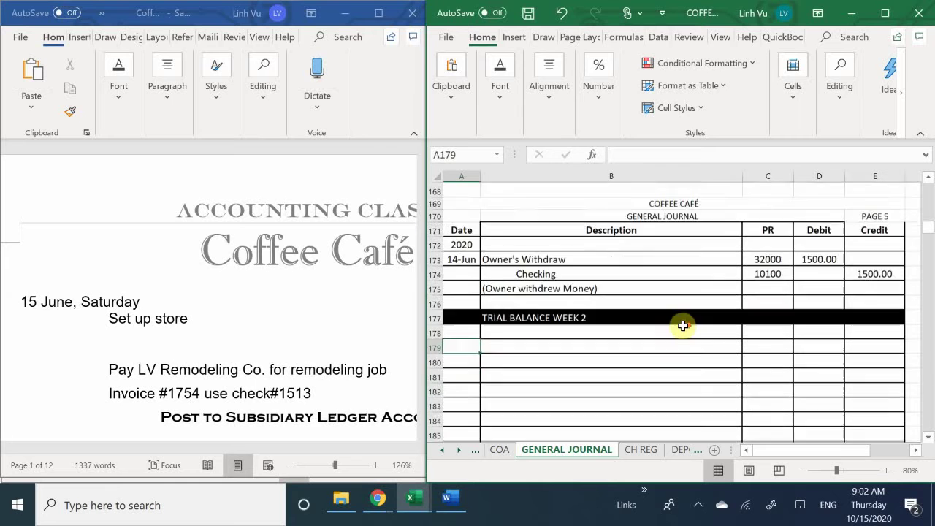
pyautogui.scroll(-1, 682, 326)
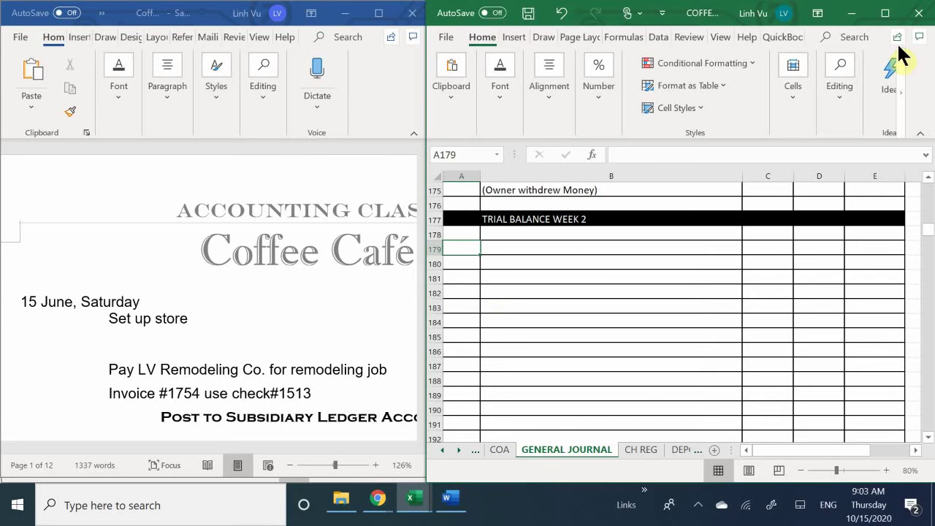
# Switch to the Word assignment document, set its zoom to 100% and read the 15 June transactions.
pyautogui.click(174, 362)
pyautogui.scroll(-1, 175, 362)
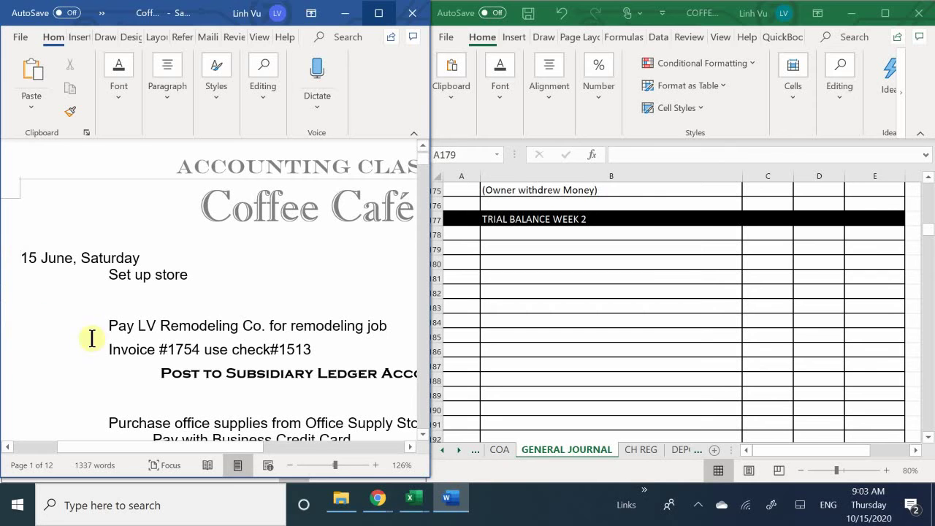
pyautogui.click(291, 465)
pyautogui.click(291, 465)
pyautogui.click(291, 465)
pyautogui.click(290, 465)
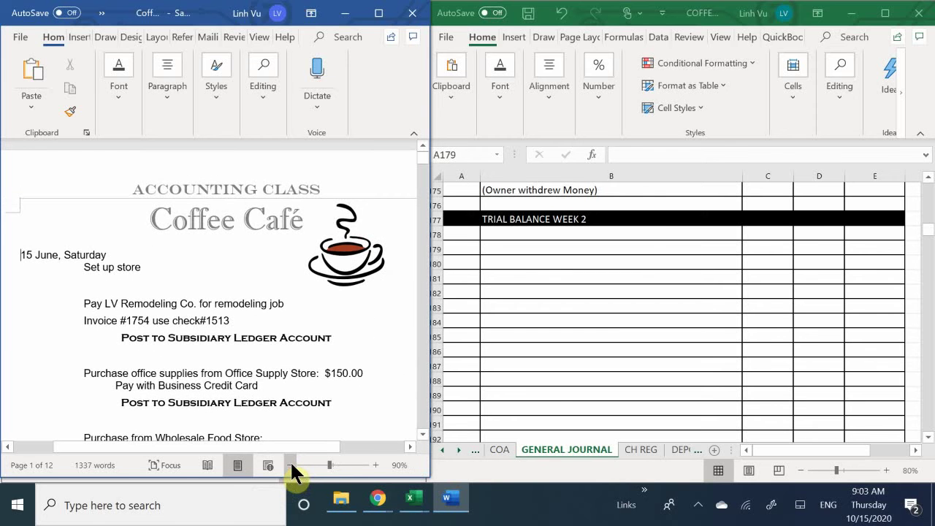
pyautogui.click(380, 461)
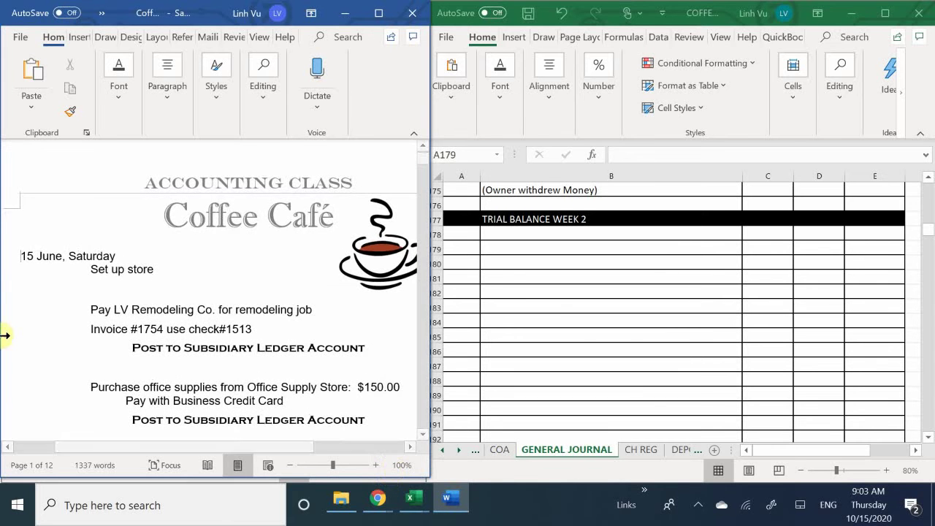
pyautogui.click(155, 270)
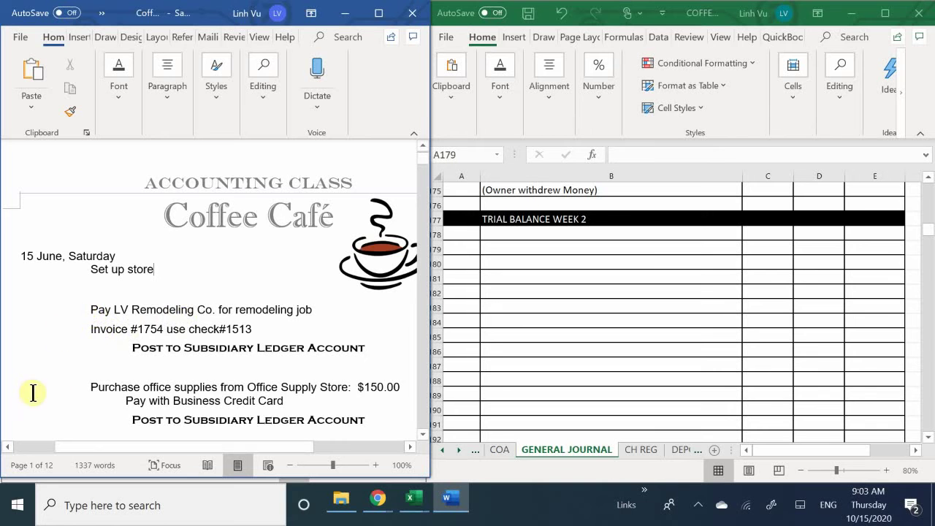
pyautogui.scroll(1, 92, 341)
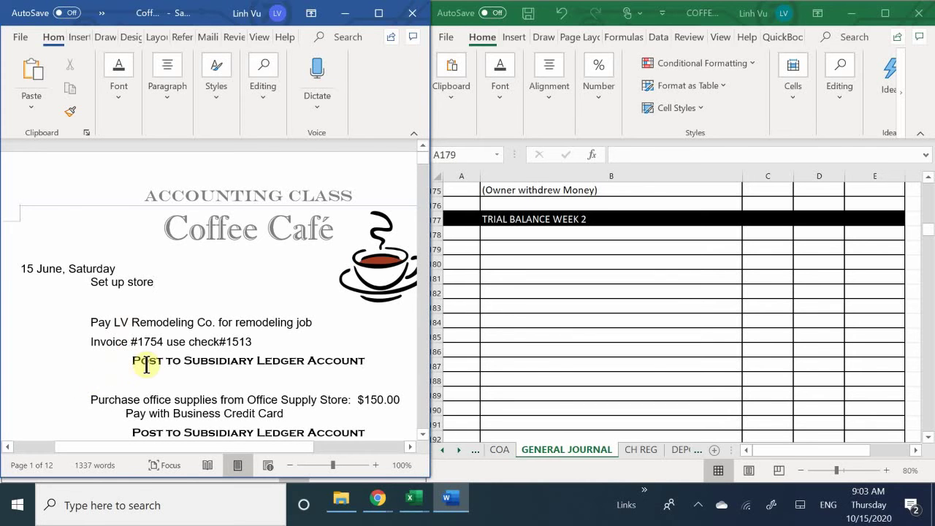
pyautogui.click(195, 352)
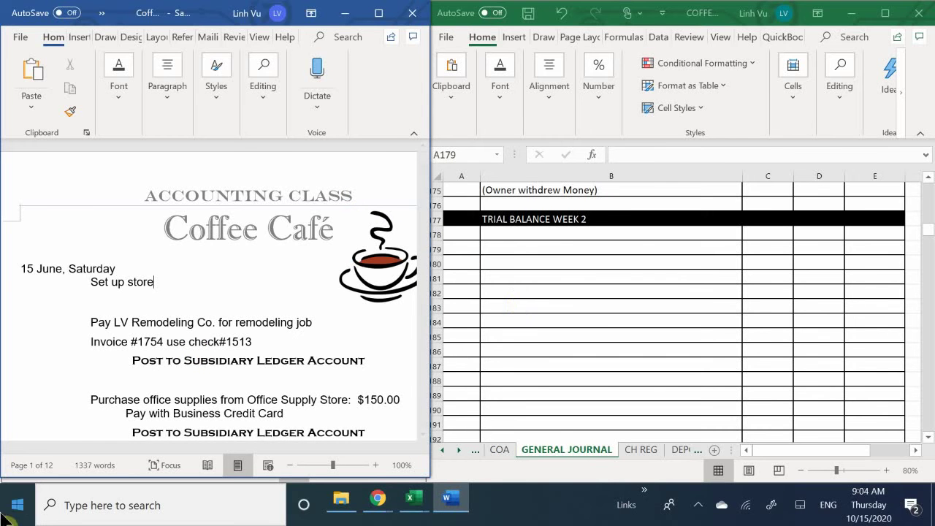
# Switch to the subsidiary ledger workbook and look up the LV Remodeling Company account on the VENDORS sheet.
pyautogui.moveTo(424, 504)
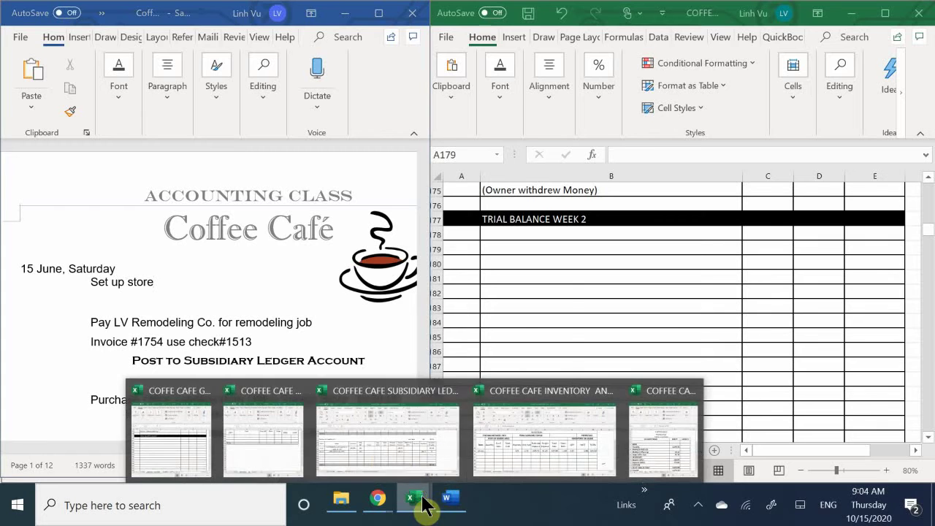
pyautogui.click(378, 444)
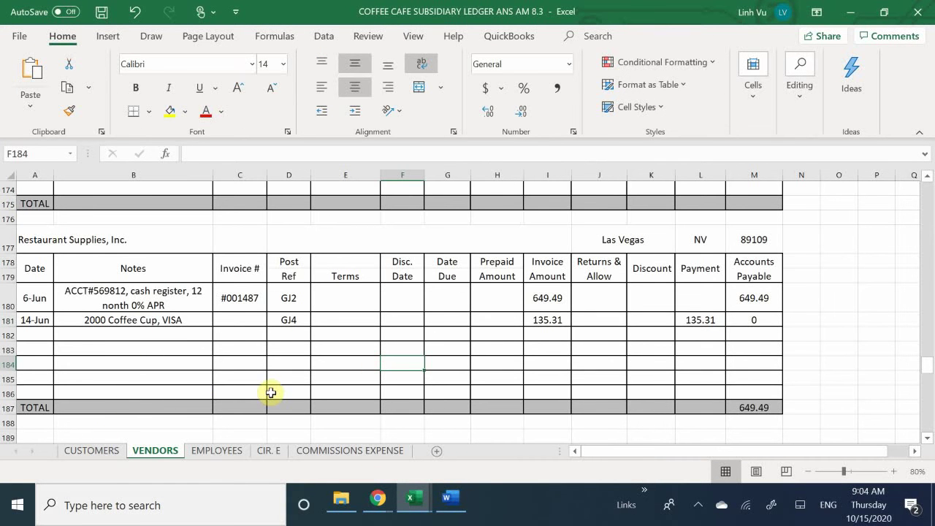
pyautogui.scroll(6, 244, 366)
pyautogui.scroll(4, 242, 369)
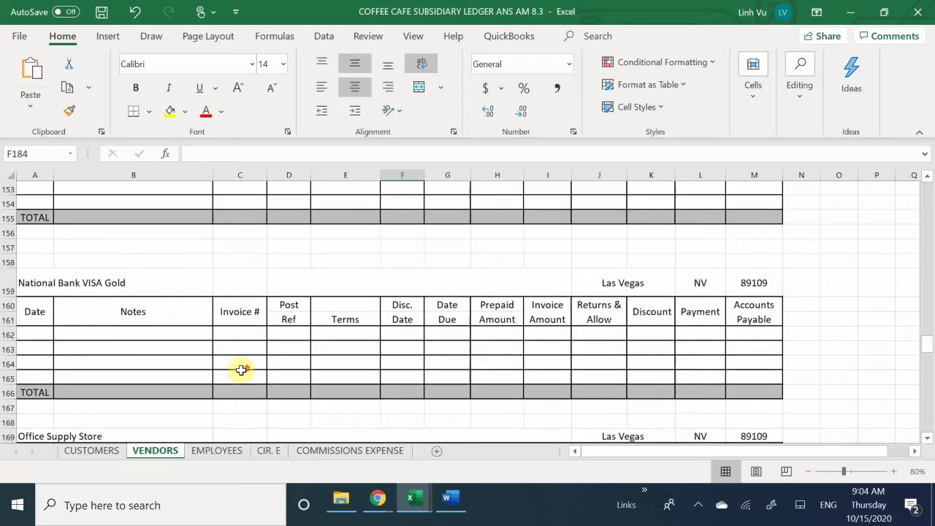
pyautogui.scroll(4, 241, 370)
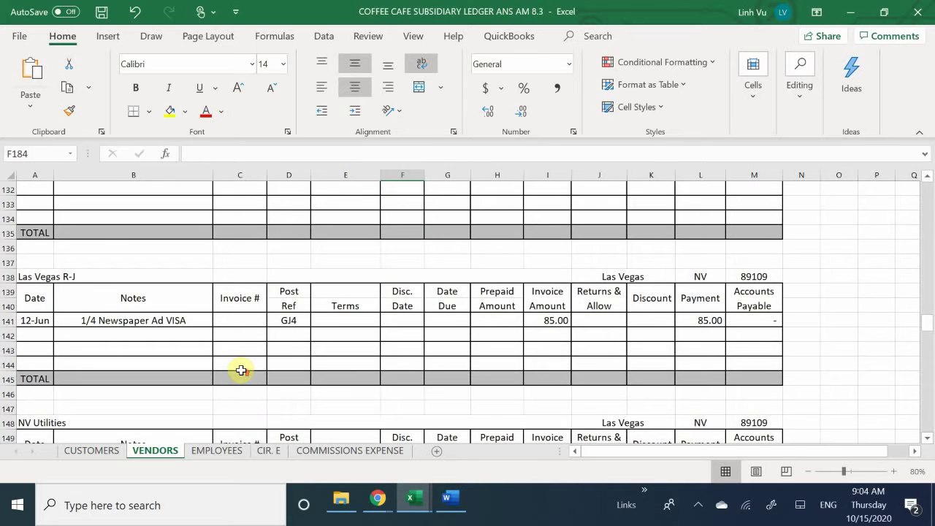
pyautogui.scroll(3, 241, 370)
pyautogui.scroll(5, 241, 370)
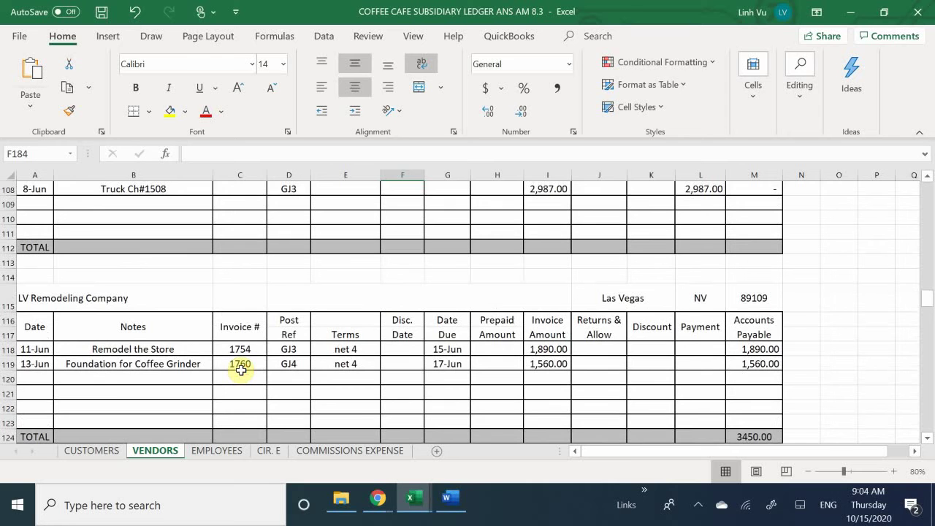
pyautogui.scroll(-1, 241, 370)
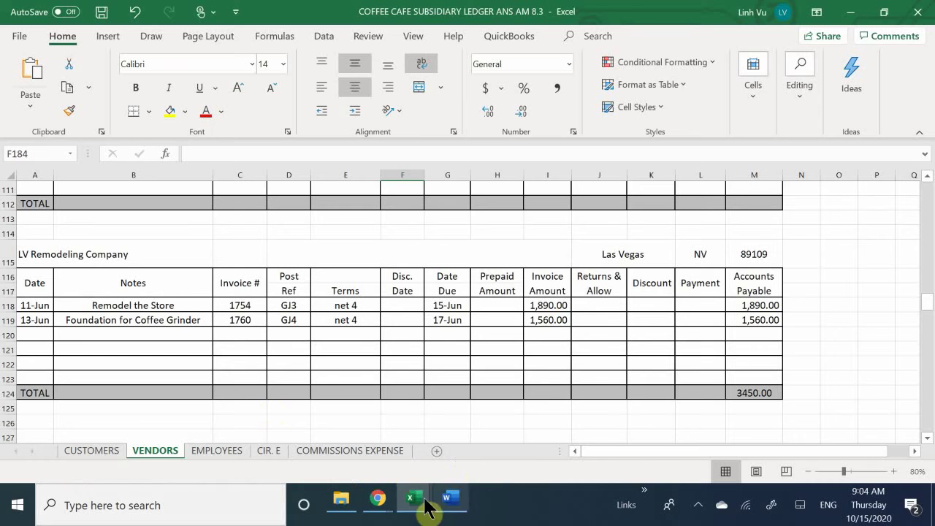
# Switch back to the general journal workbook and enter the date 6/15 in cell A179.
pyautogui.moveTo(412, 505)
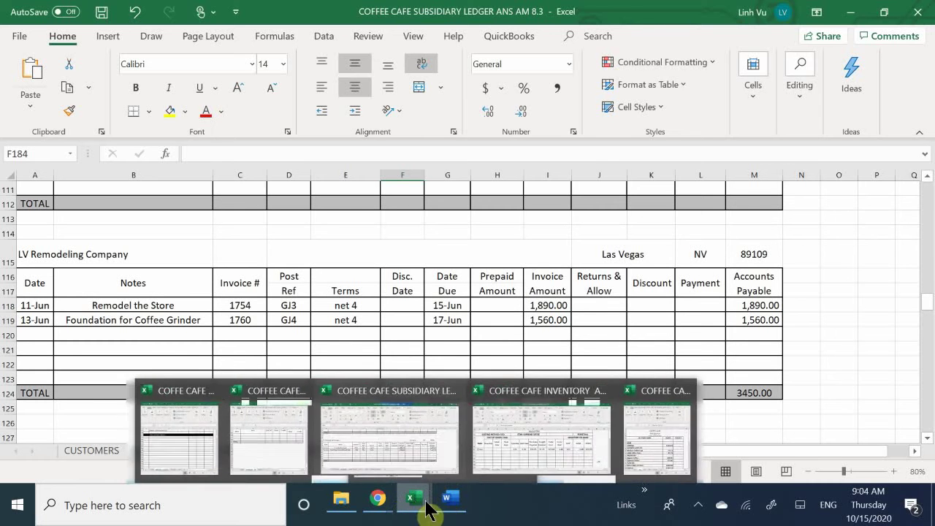
pyautogui.click(204, 453)
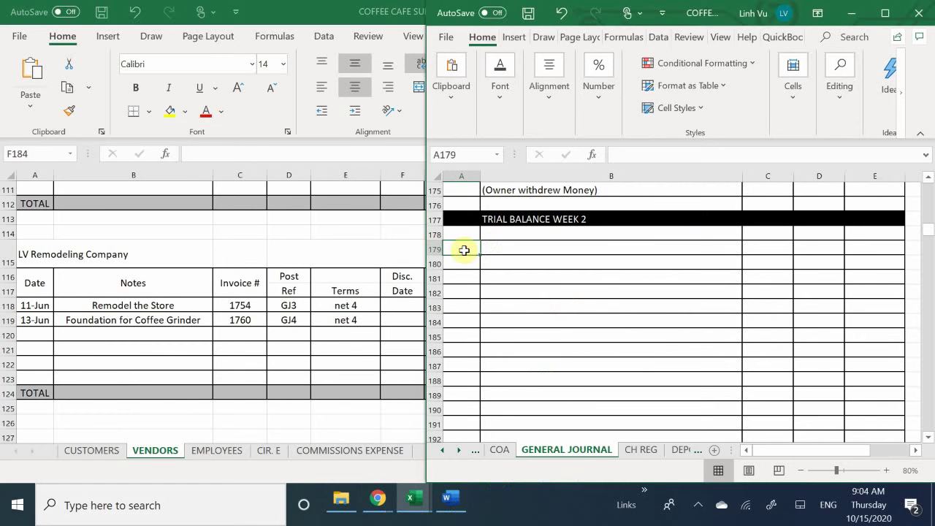
pyautogui.write('6/')
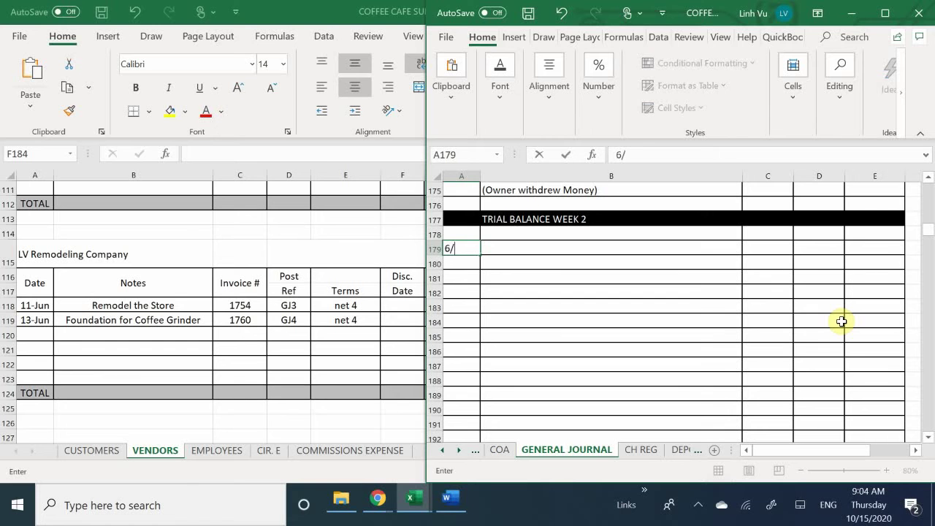
pyautogui.write('15')
pyautogui.press('Return')
# Enter Accounts Payable as the description in B179 and an indented Checking in B180.
pyautogui.press('Up')
pyautogui.press('Right')
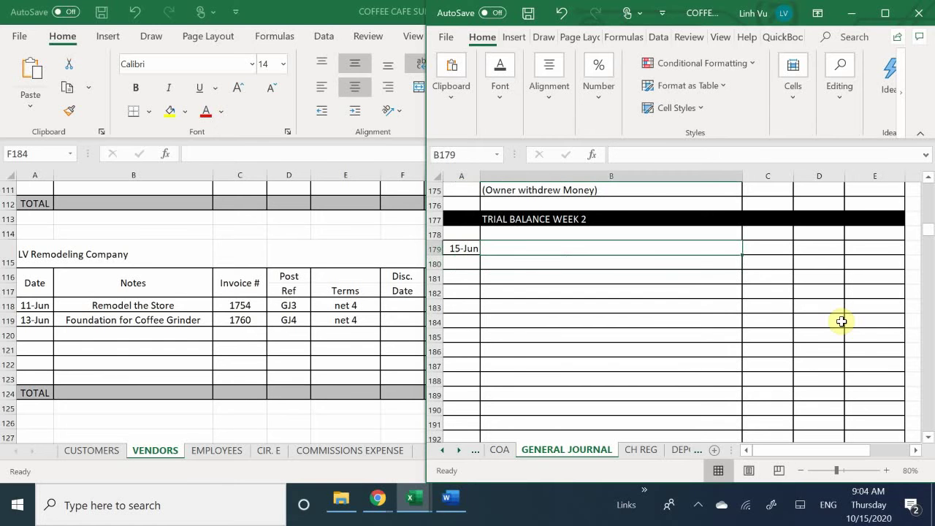
pyautogui.write('A')
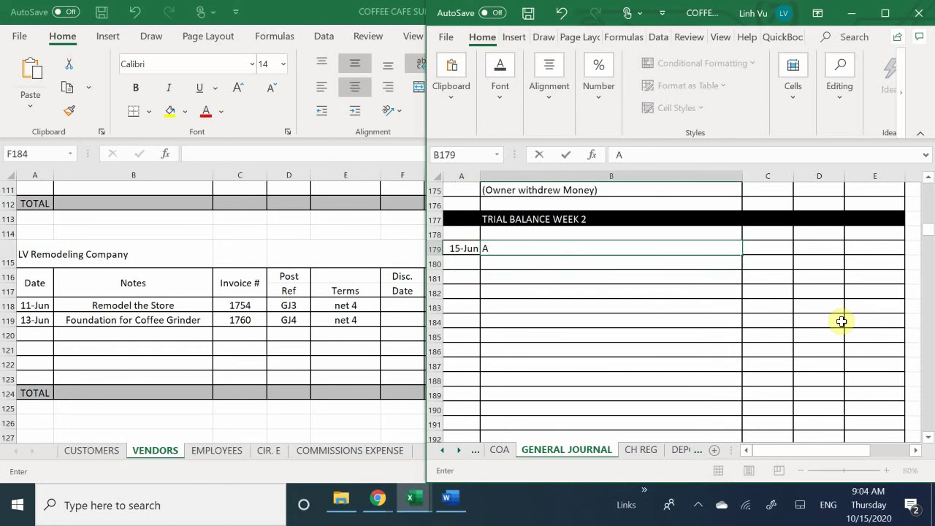
pyautogui.write('ccounts Payable')
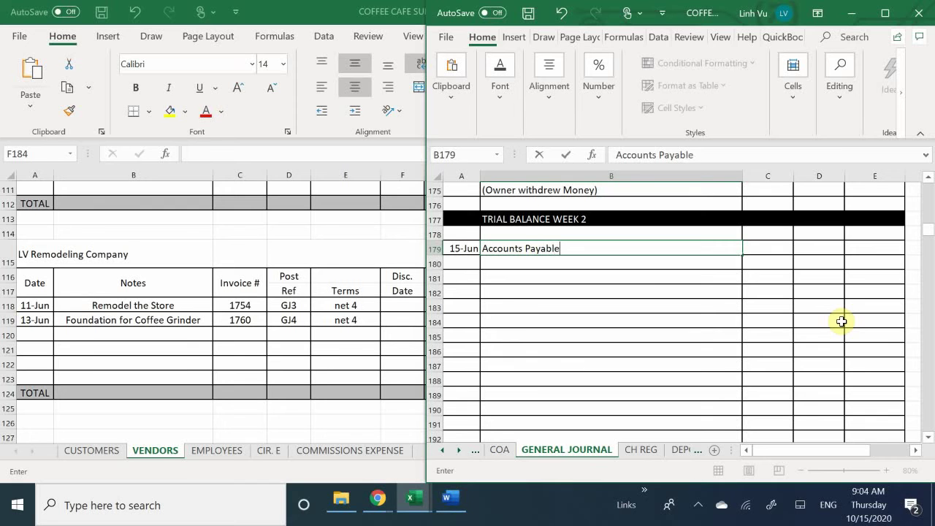
pyautogui.press('Return')
pyautogui.write('Checking')
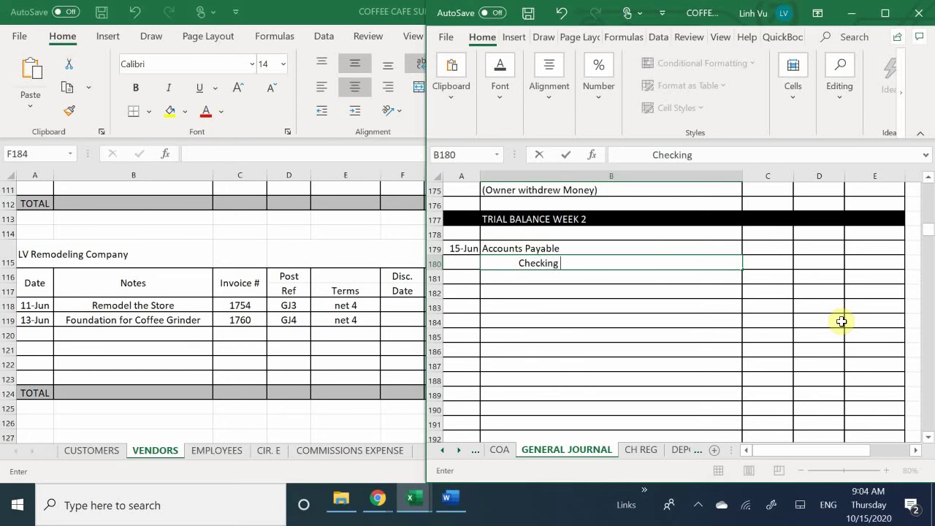
pyautogui.press('Return')
# Enter a 1890 debit for Accounts Payable in D179 and a 1890 credit for Checking in E180.
pyautogui.press('Right')
pyautogui.press('Up')
pyautogui.press('Up')
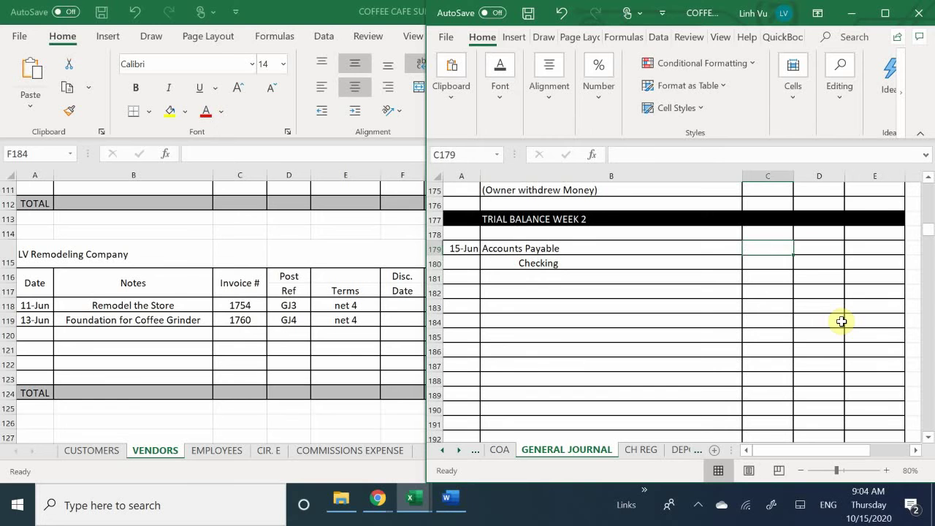
pyautogui.press('Right')
pyautogui.write('1890')
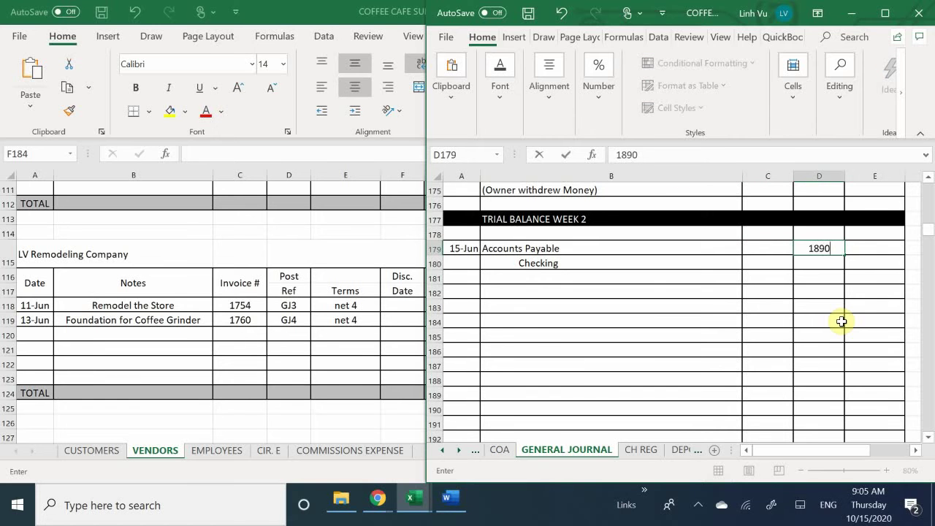
pyautogui.press('Return')
pyautogui.press('Right')
pyautogui.write('1890')
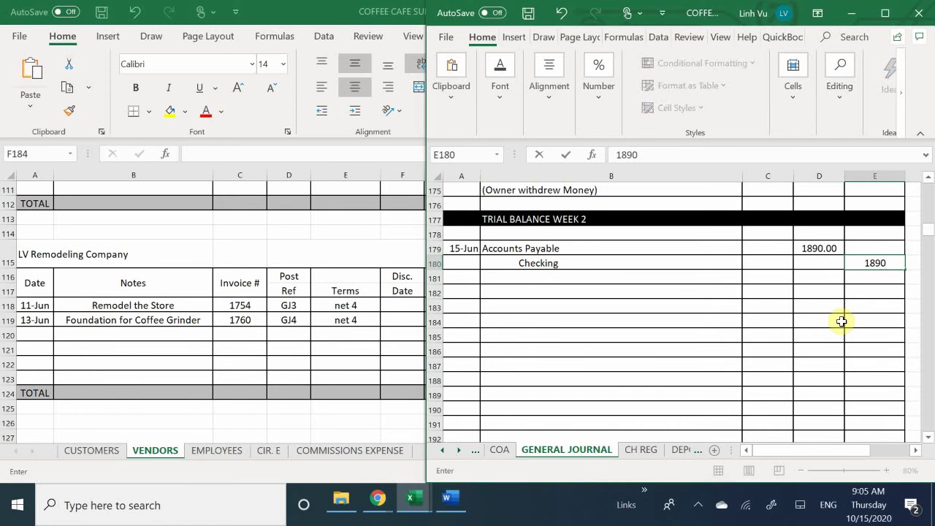
pyautogui.press('Return')
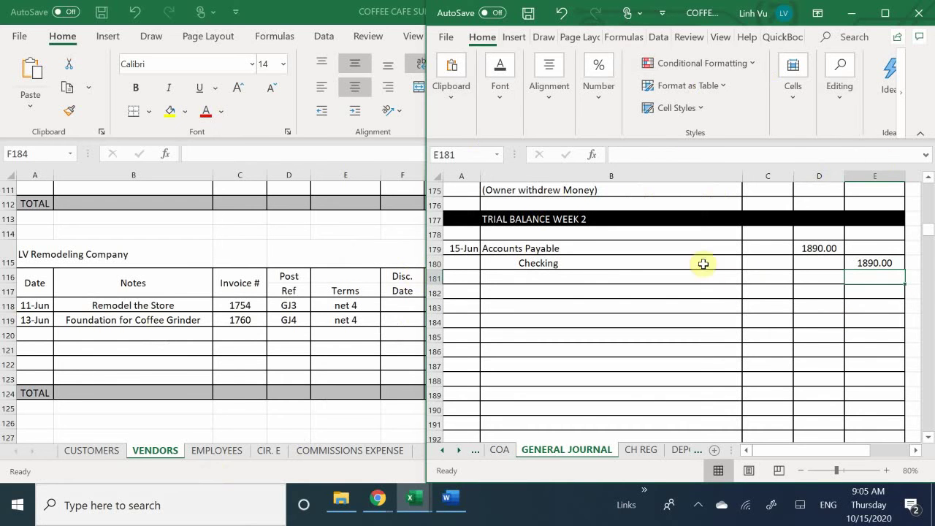
# Fill in the PR column with 20000 for Accounts Payable and 10100 for Checking.
pyautogui.click(760, 260)
pyautogui.click(752, 247)
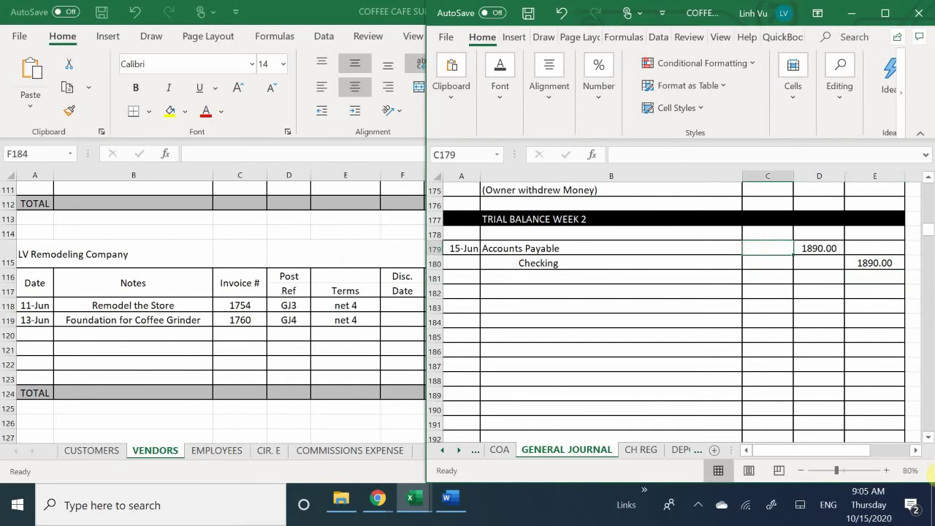
pyautogui.write('20000')
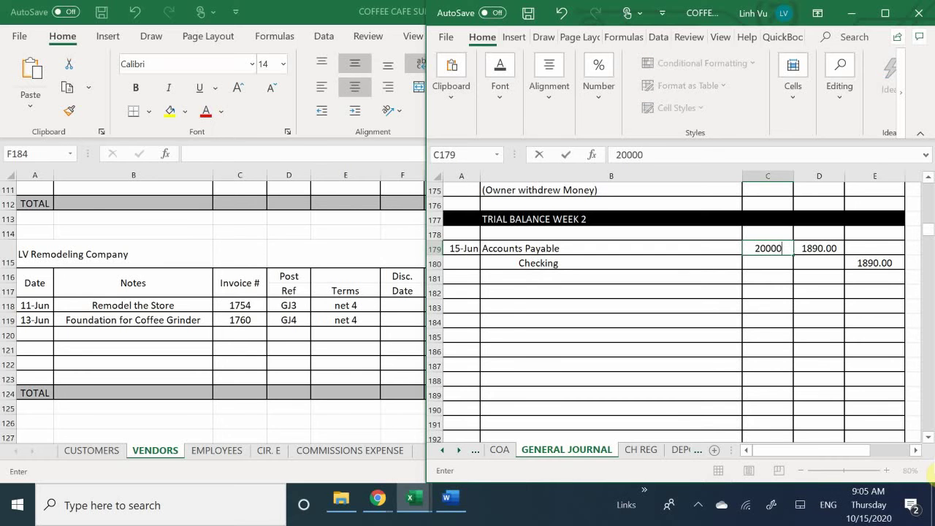
pyautogui.press('Return')
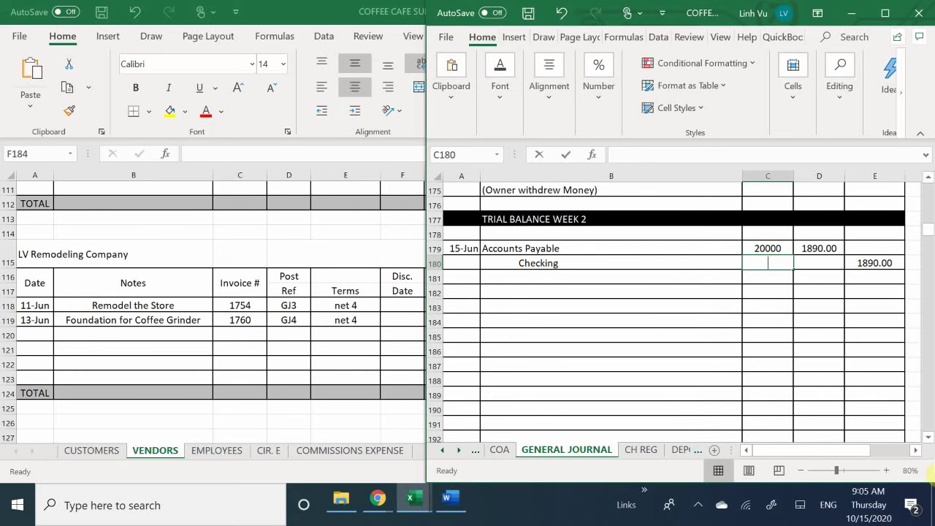
pyautogui.write('10100')
pyautogui.press('Return')
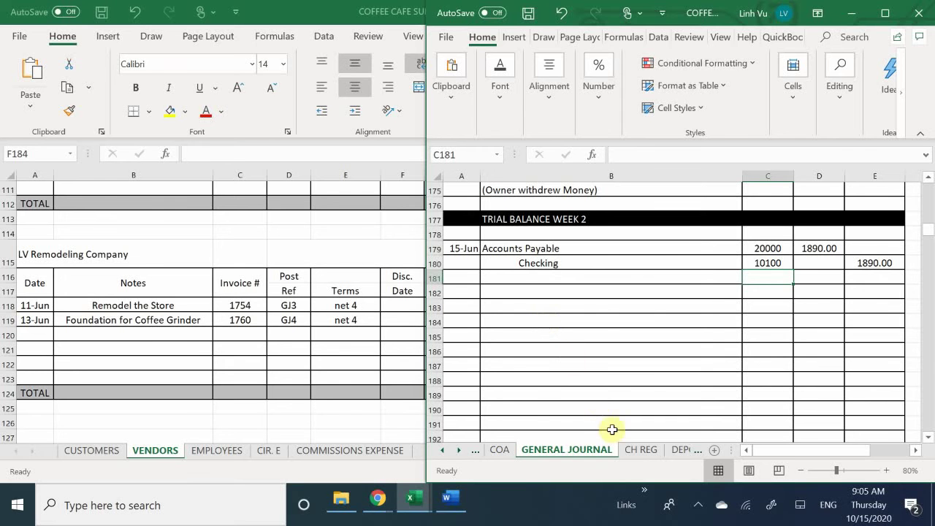
# Enter the date 6/15 and the amount 1890 for check 1513 in row 16 of the check register.
pyautogui.click(635, 448)
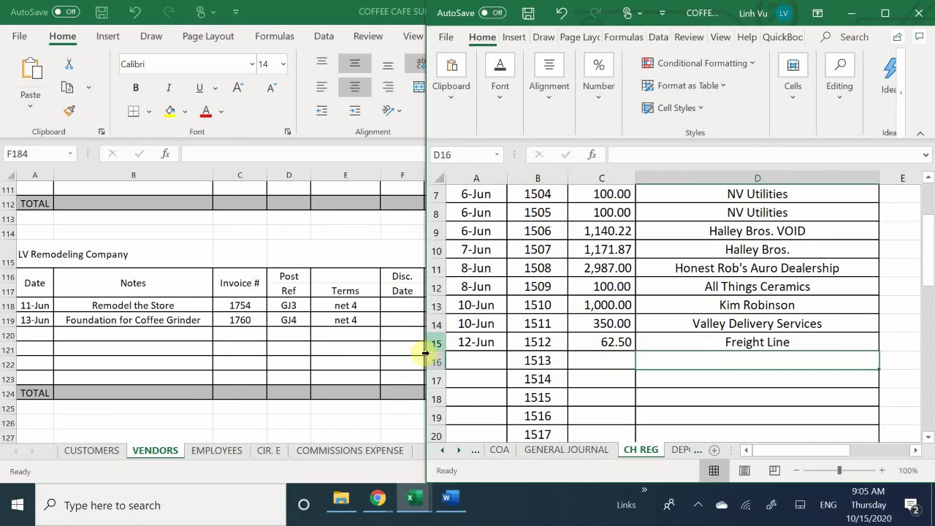
pyautogui.click(478, 359)
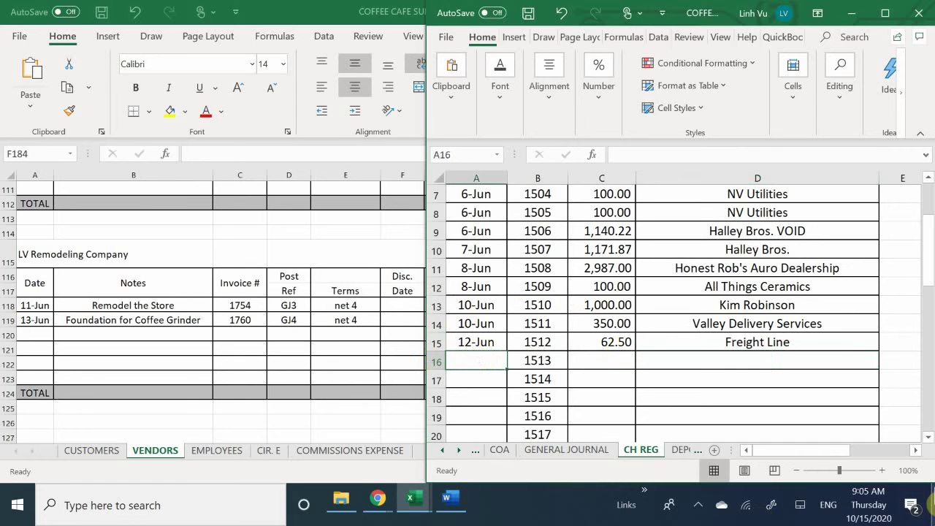
pyautogui.write('6/15')
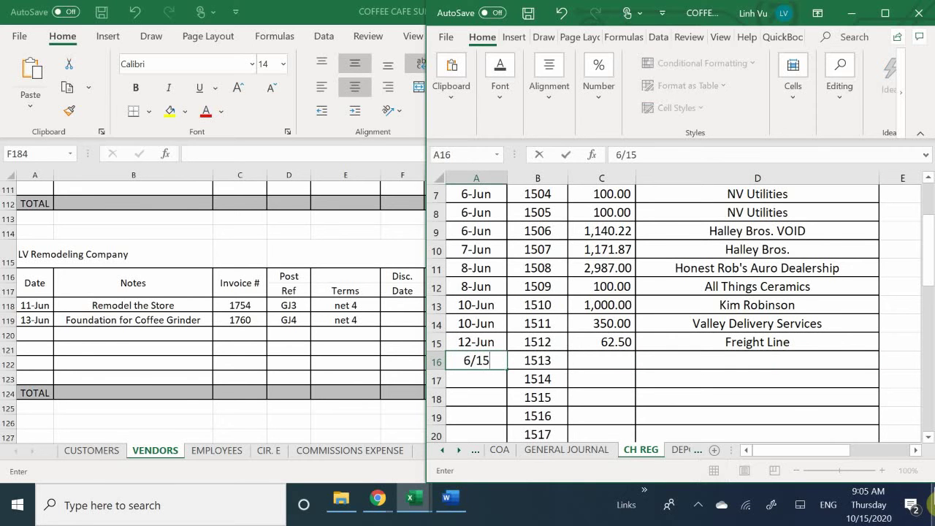
pyautogui.press('Return')
pyautogui.press('Right')
pyautogui.press('Right')
pyautogui.press('Up')
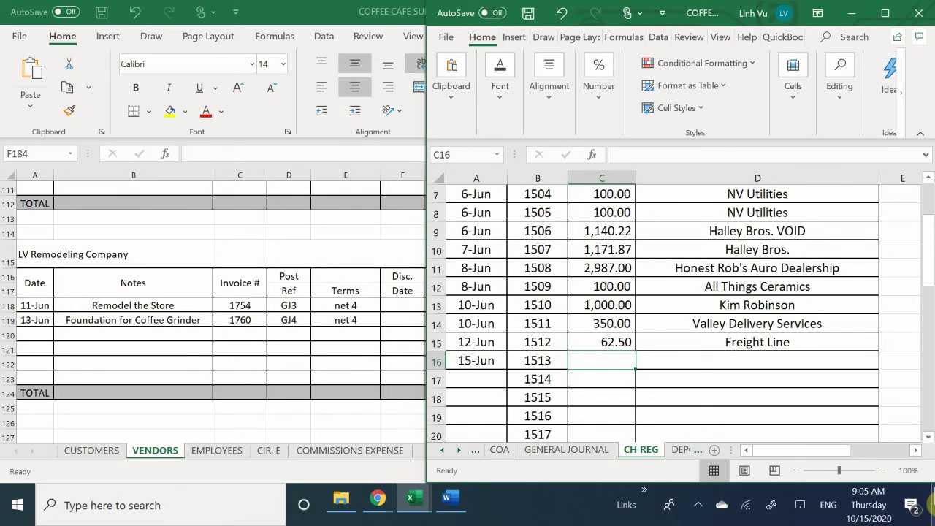
pyautogui.write('1890')
pyautogui.press('Return')
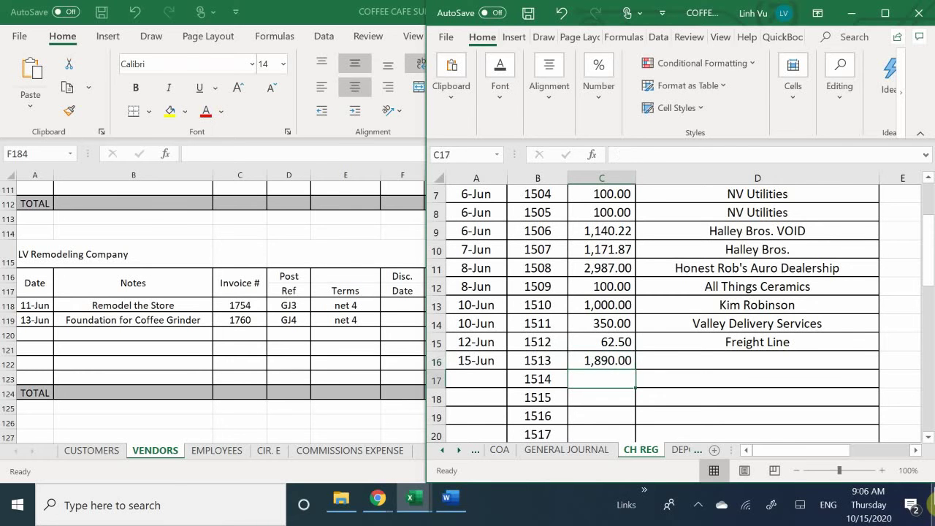
# Enter LV Remodeling as the payee of check 1513 in cell D16.
pyautogui.press('Right')
pyautogui.press('Up')
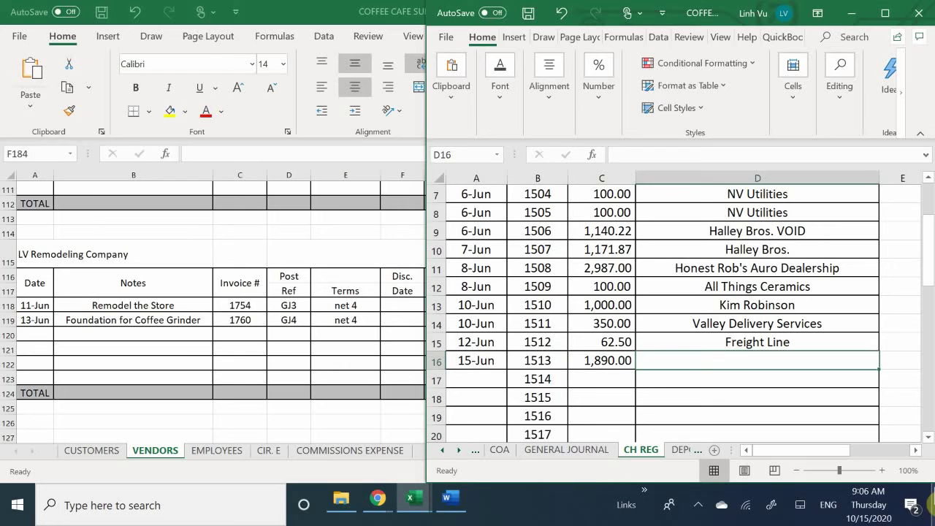
pyautogui.write('L')
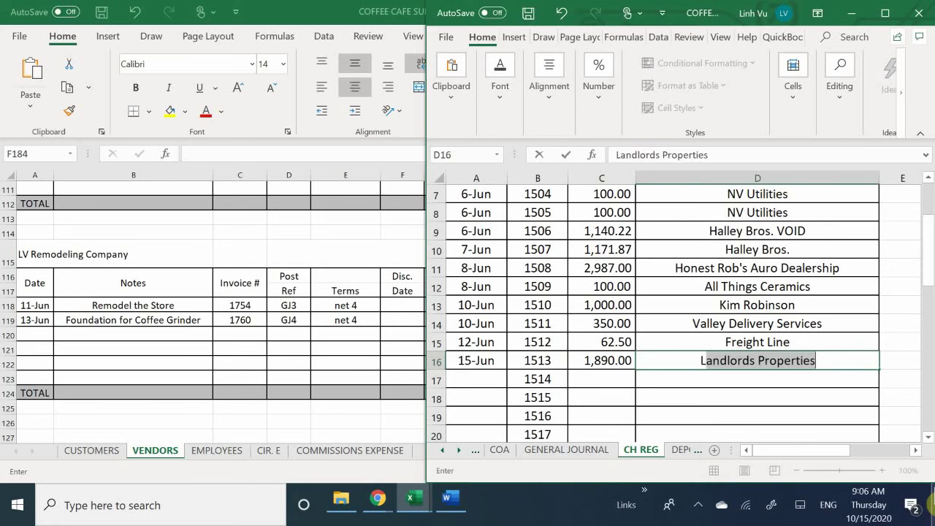
pyautogui.write('V Re')
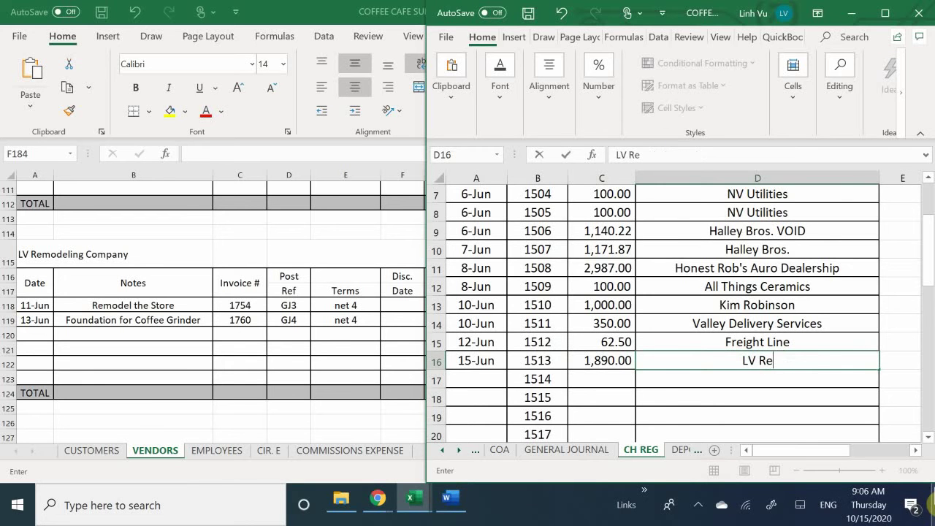
pyautogui.write('modeling')
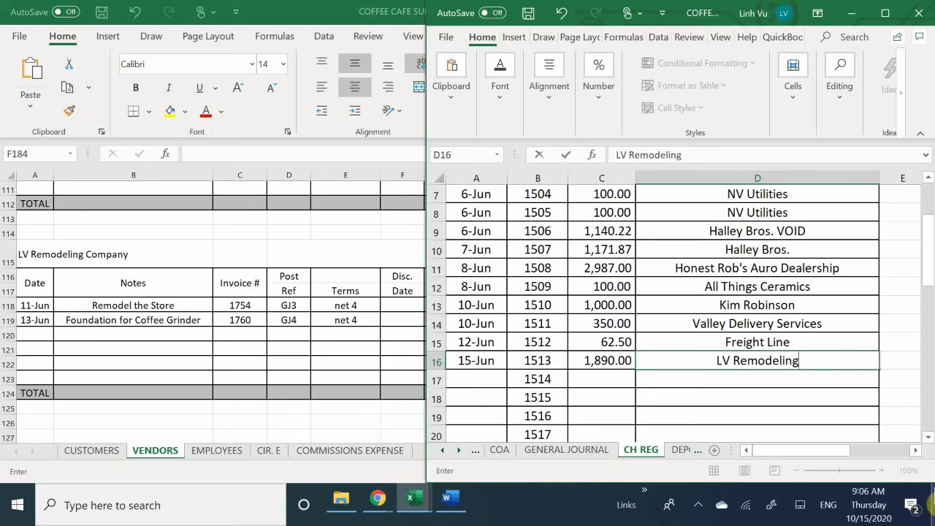
pyautogui.press('Return')
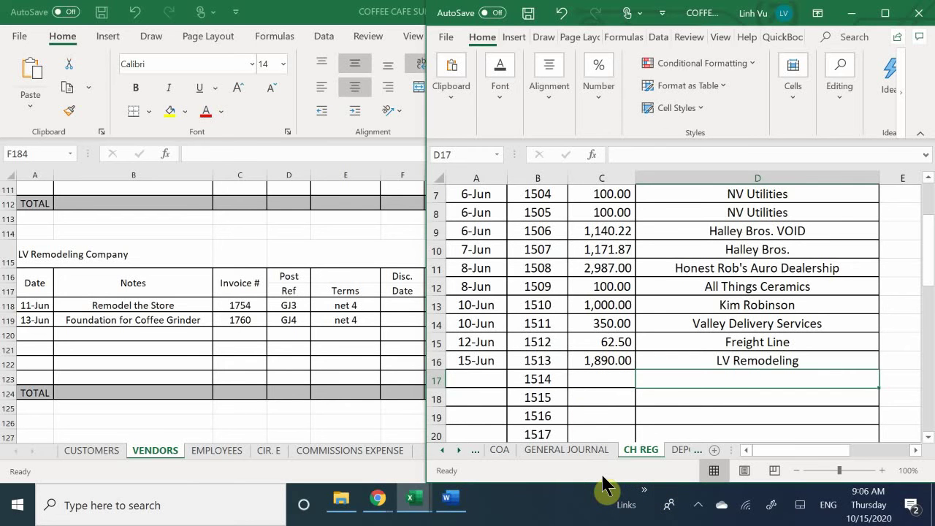
# Return to the general journal and enter the explanation (LV Remodeling, inv#1754, Ch#1513) in cell B181.
pyautogui.click(567, 449)
pyautogui.click(504, 278)
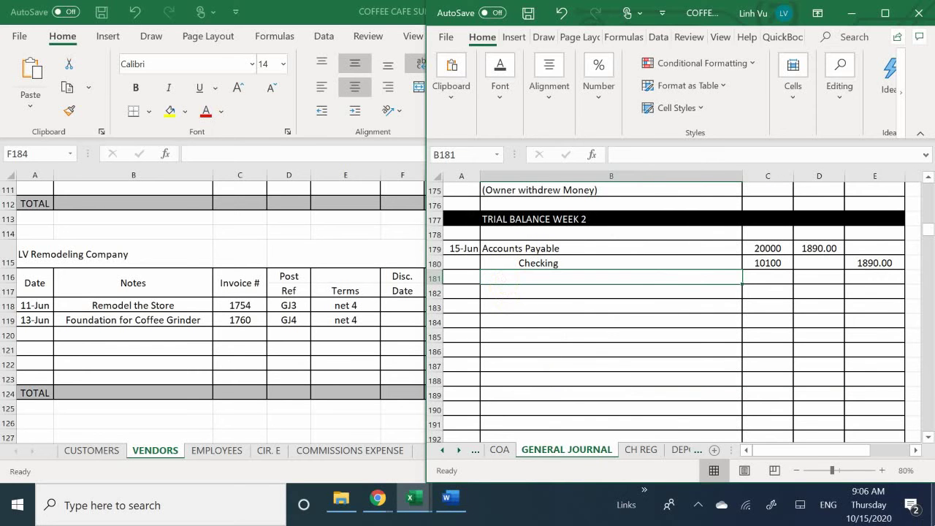
pyautogui.write('(')
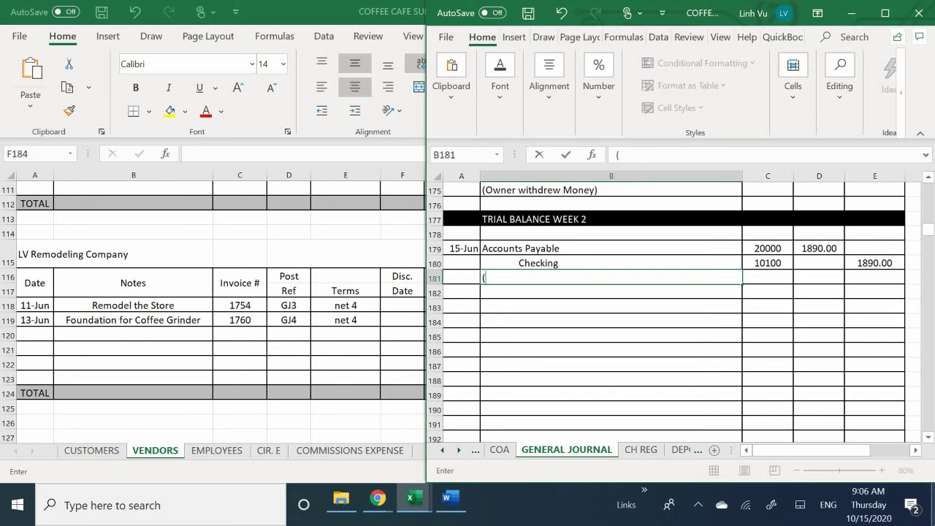
pyautogui.write('KL')
pyautogui.press('BackSpace')
pyautogui.press('BackSpace')
pyautogui.write('LV Remodeling, ')
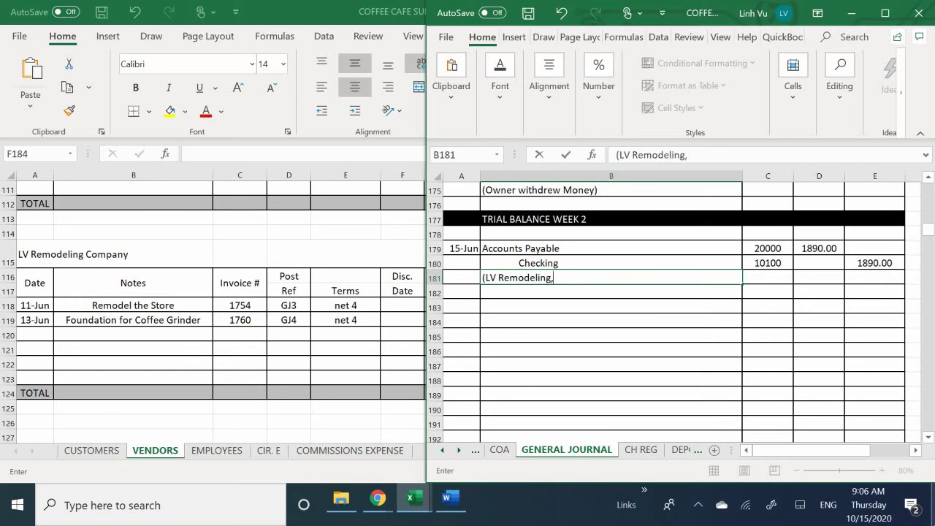
pyautogui.write('inv@')
pyautogui.press('BackSpace')
pyautogui.write('#1754, ')
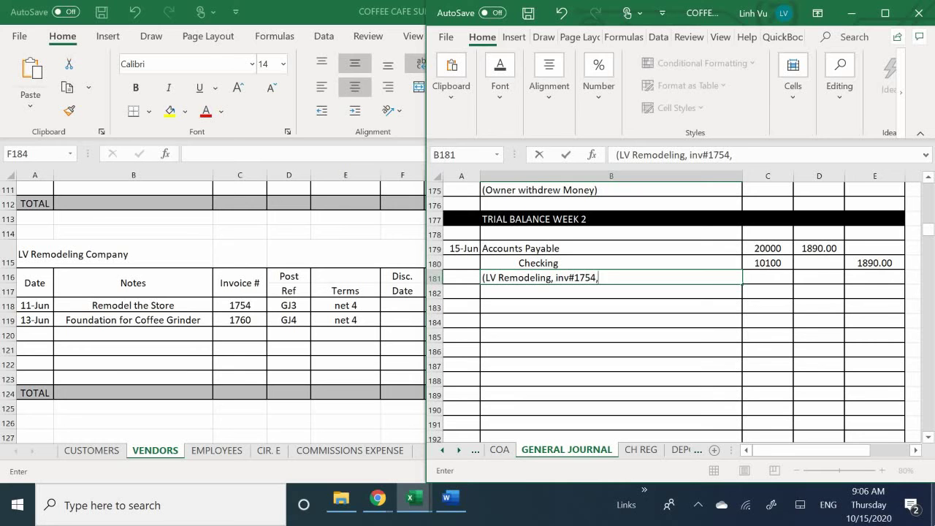
pyautogui.write('Ch#1513)')
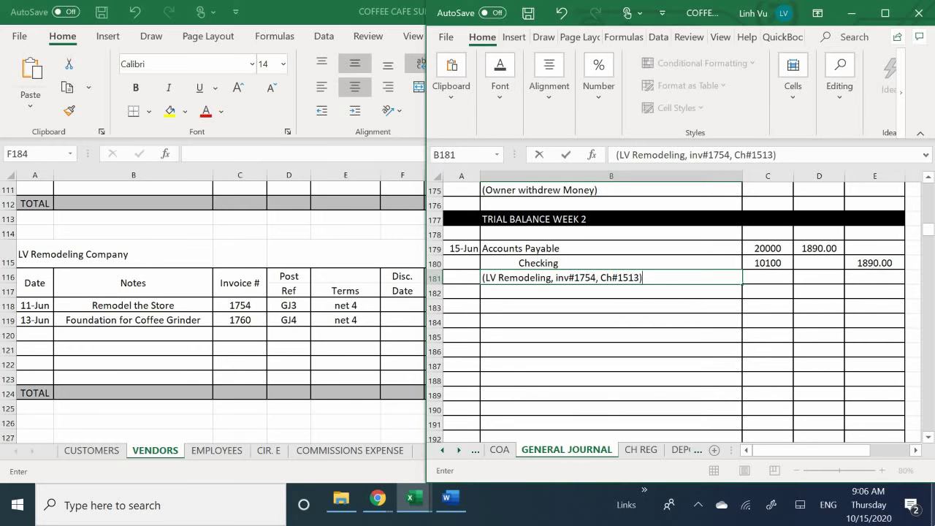
pyautogui.press('Return')
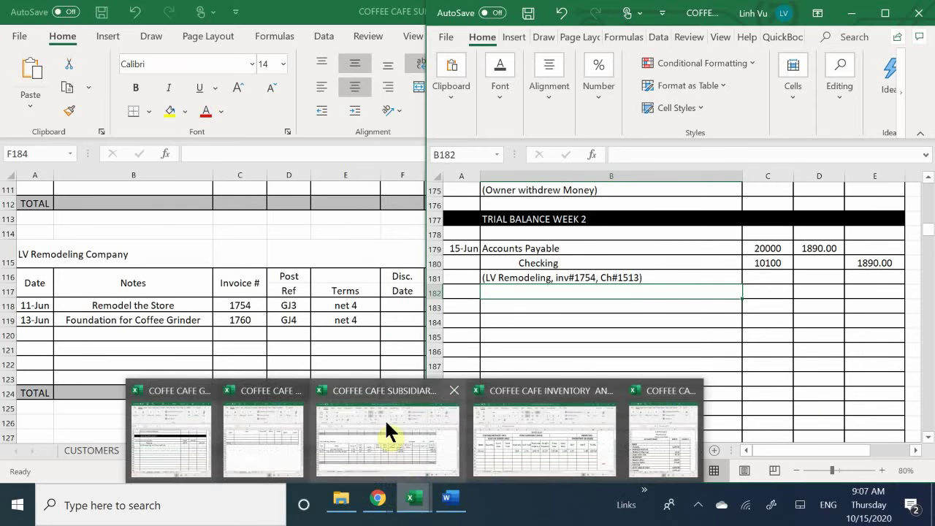
# Switch to the maximized subsidiary ledger workbook and enter date 6/15 and note Ch#1513 in row 120 under LV Remodeling Company.
pyautogui.press('super+Up')
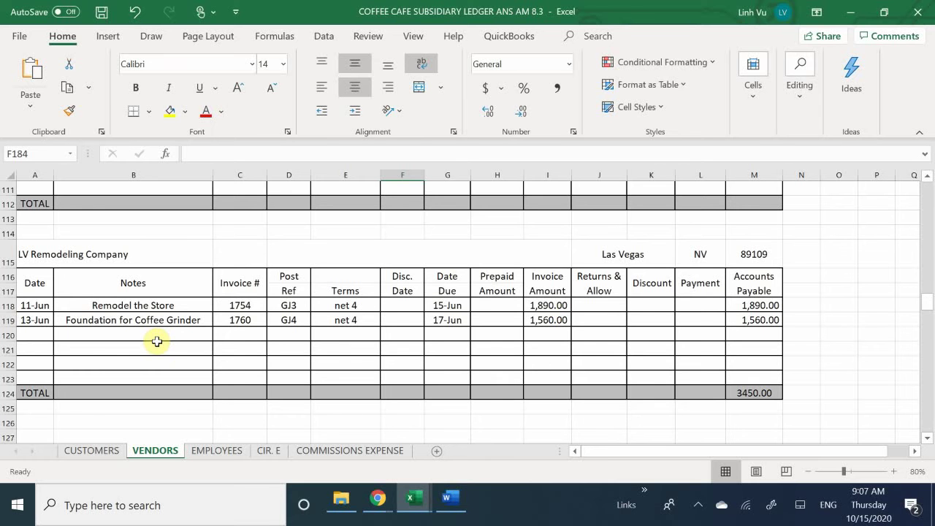
pyautogui.click(36, 345)
pyautogui.click(37, 336)
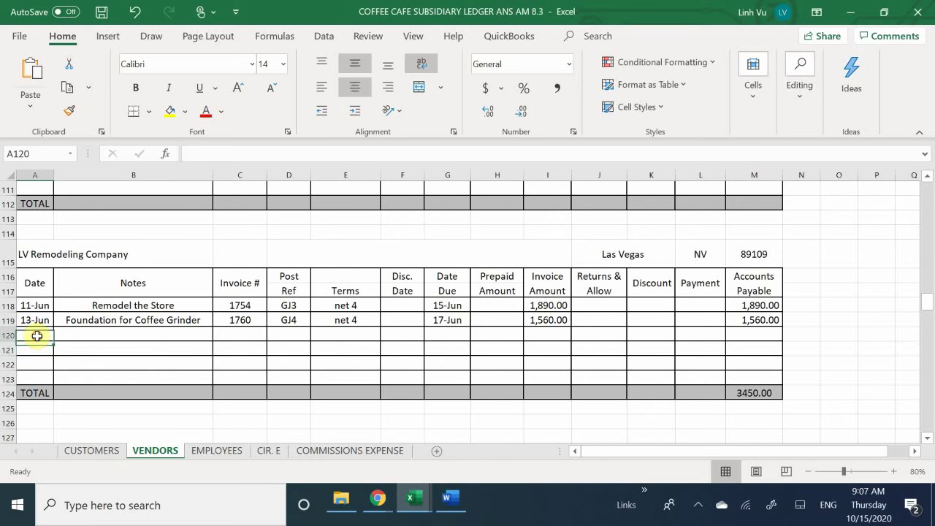
pyautogui.write('6/15')
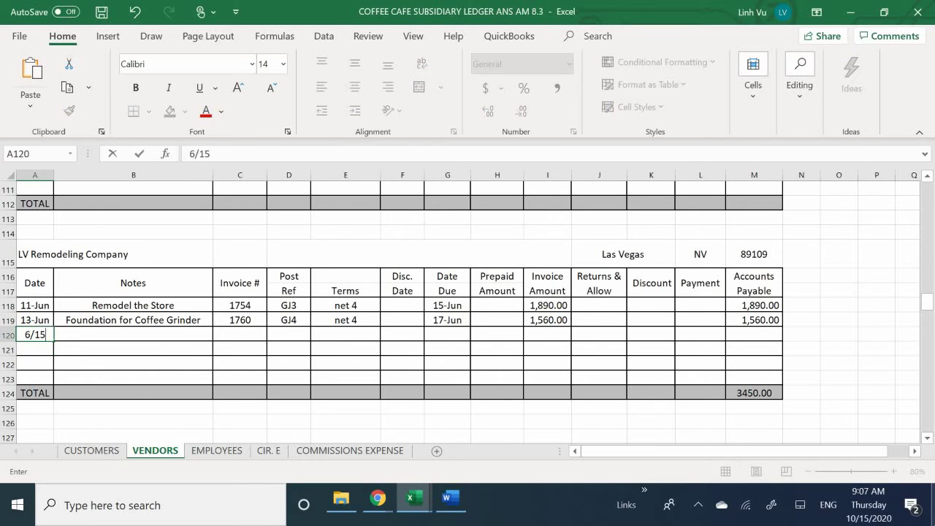
pyautogui.press('Return')
pyautogui.press('Right')
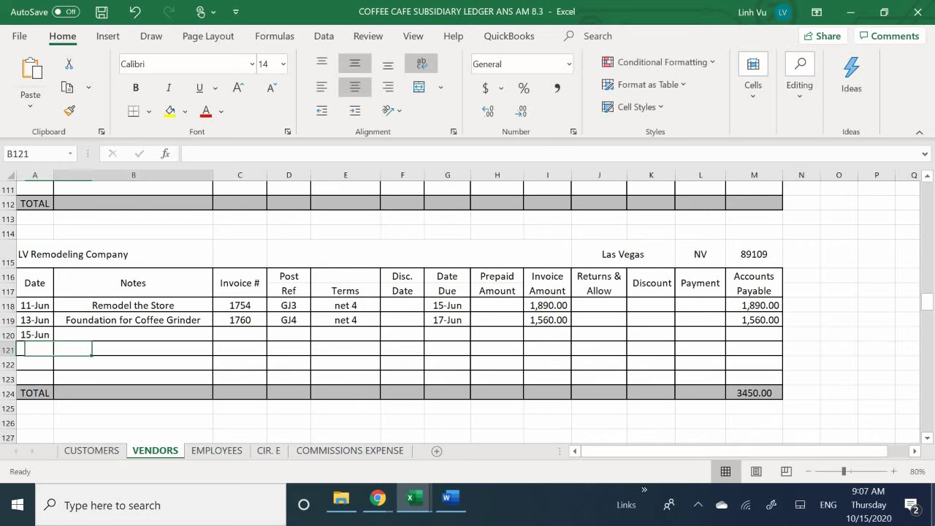
pyautogui.press('Up')
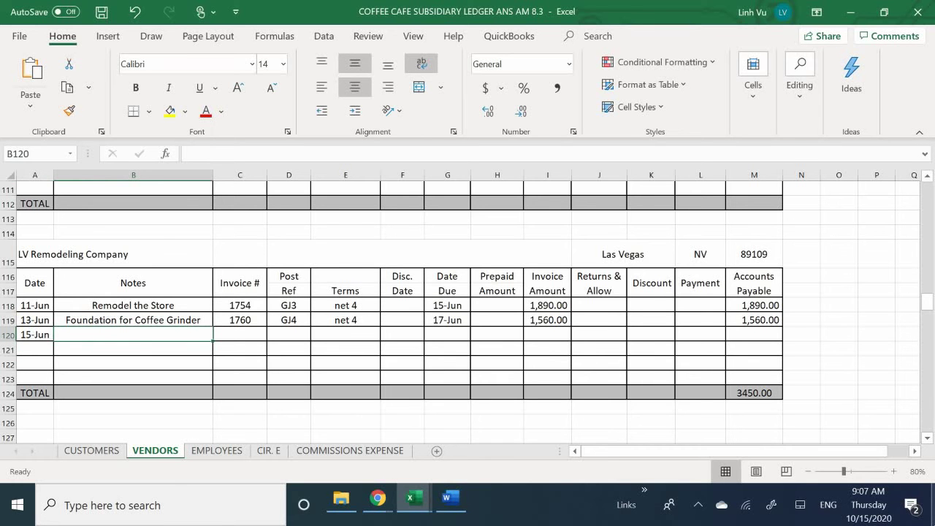
pyautogui.write('Ch#1513')
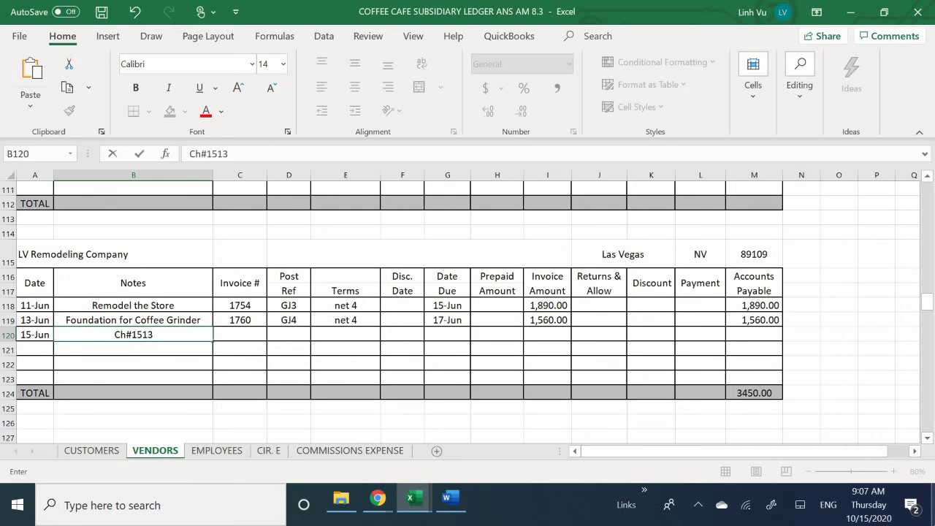
pyautogui.press('Return')
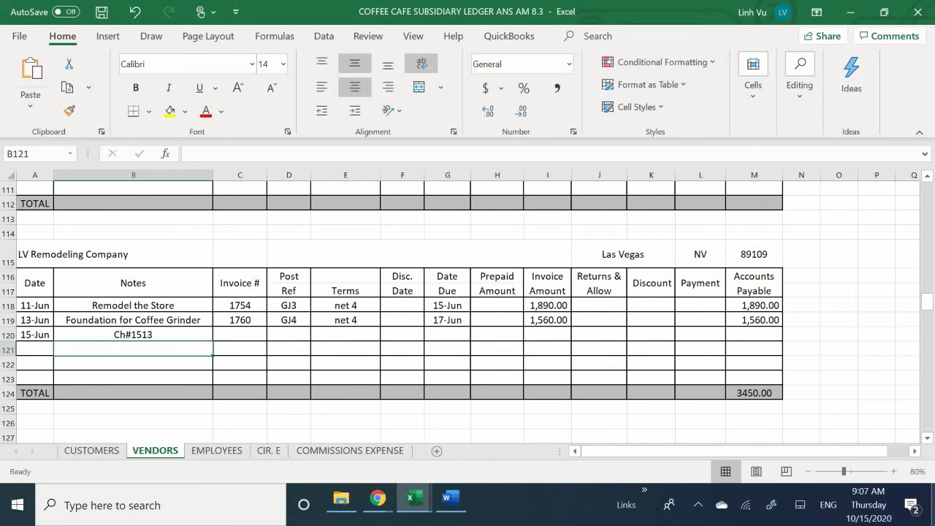
# Enter invoice number 1754 in C120 and post reference GJ5 in D120.
pyautogui.click(240, 334)
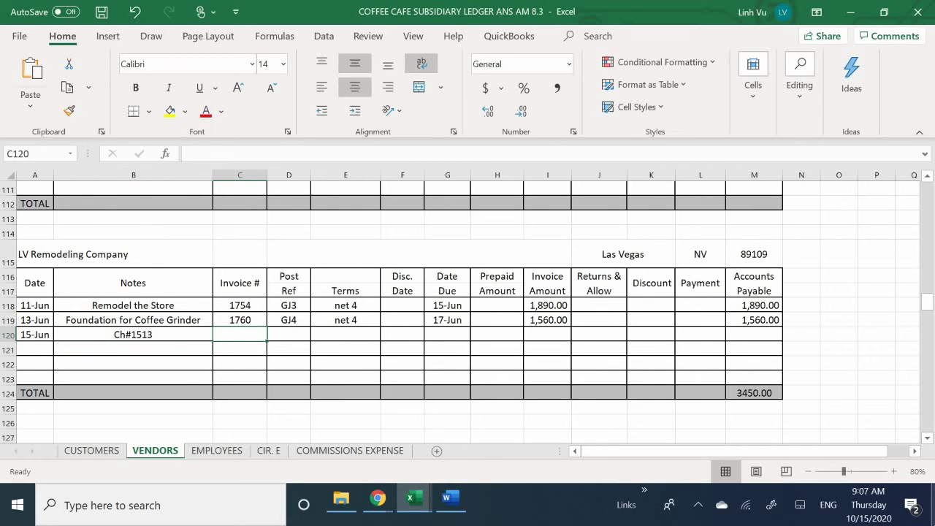
pyautogui.write('1754')
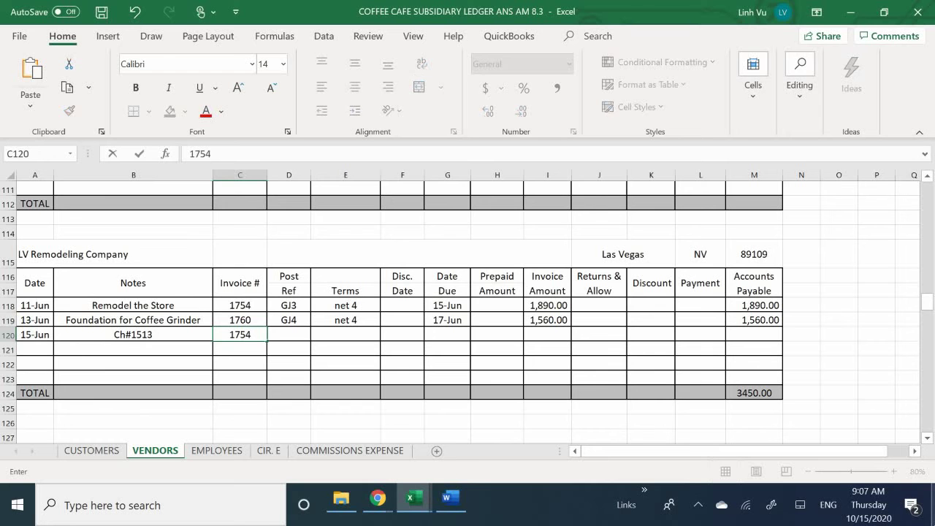
pyautogui.press('Return')
pyautogui.press('Right')
pyautogui.press('Up')
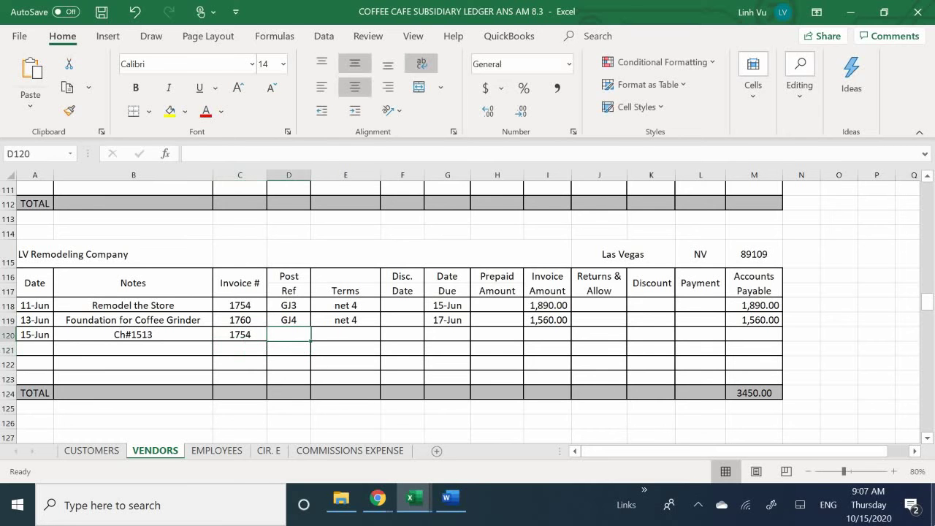
pyautogui.write('GH')
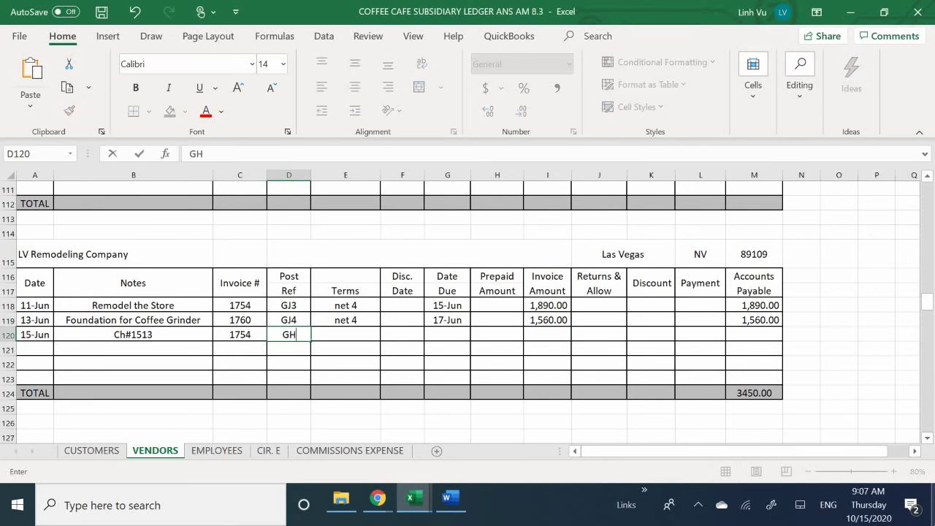
pyautogui.press('BackSpace')
pyautogui.write('J5')
pyautogui.press('Return')
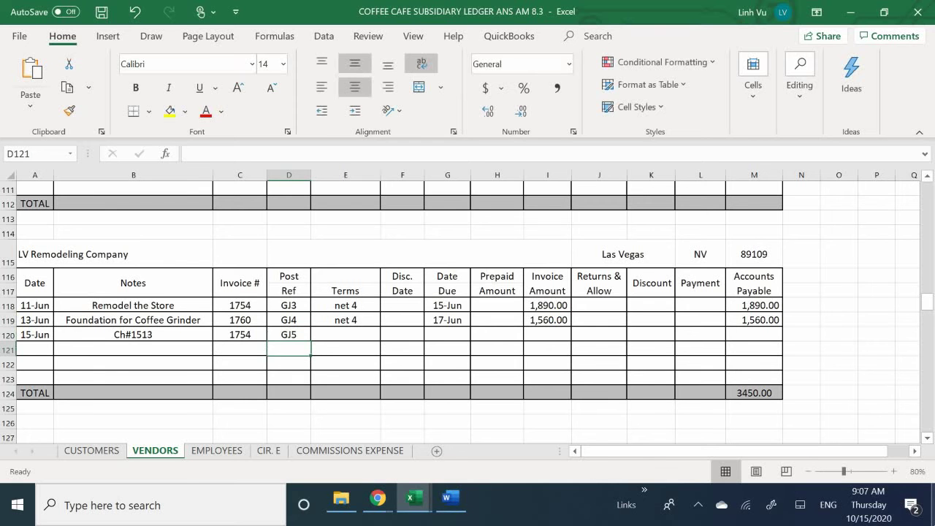
# Enter the 1890 payment in L120 and copy the Accounts Payable formula from M119 down to M120.
pyautogui.press('Right')
pyautogui.press('Up')
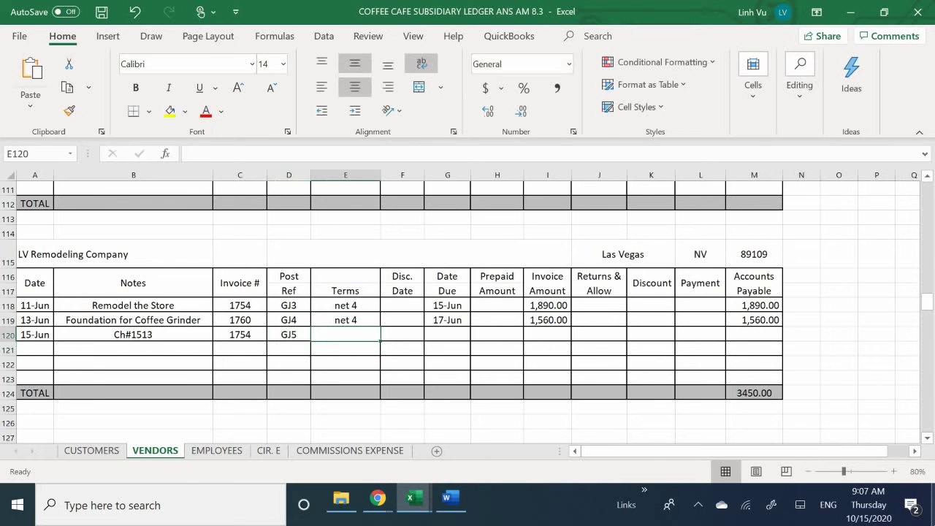
pyautogui.press('Right')
pyautogui.press('Right')
pyautogui.press('Right')
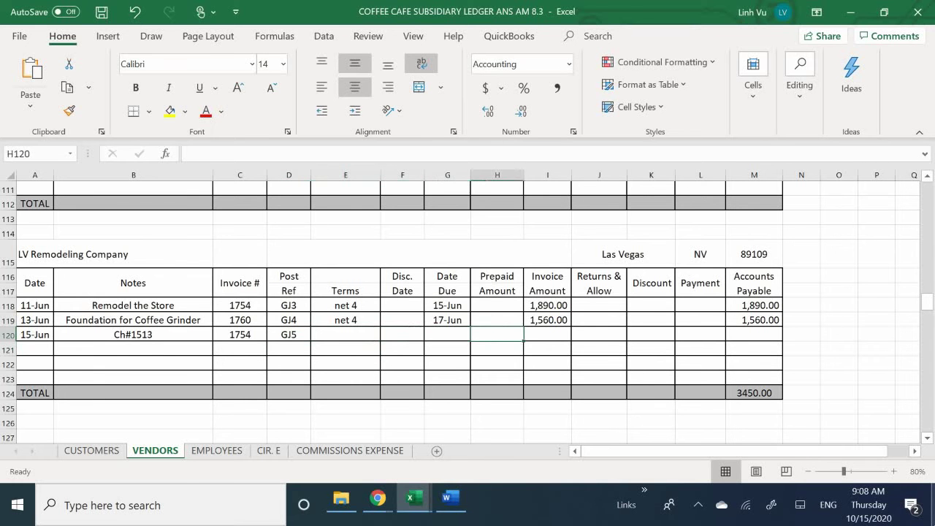
pyautogui.press('Right')
pyautogui.press('Right')
pyautogui.press('Right')
pyautogui.press('Right')
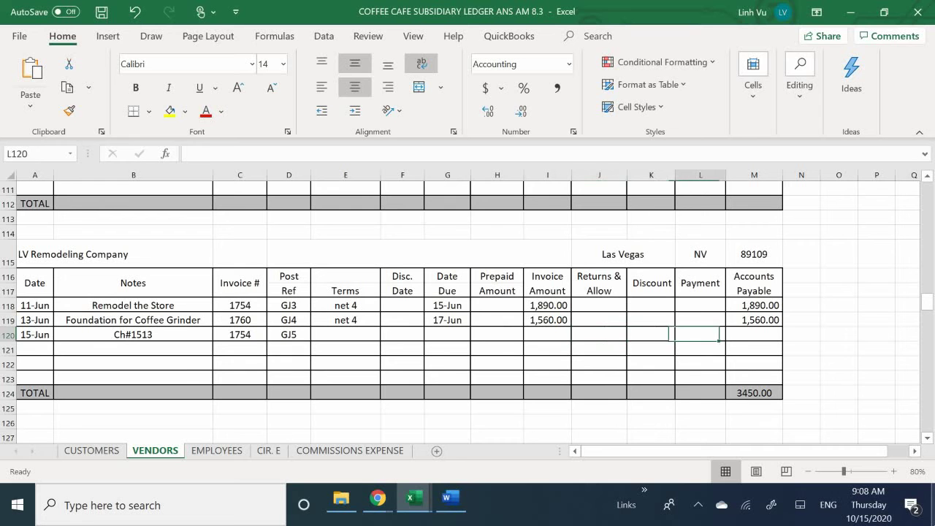
pyautogui.write('1890')
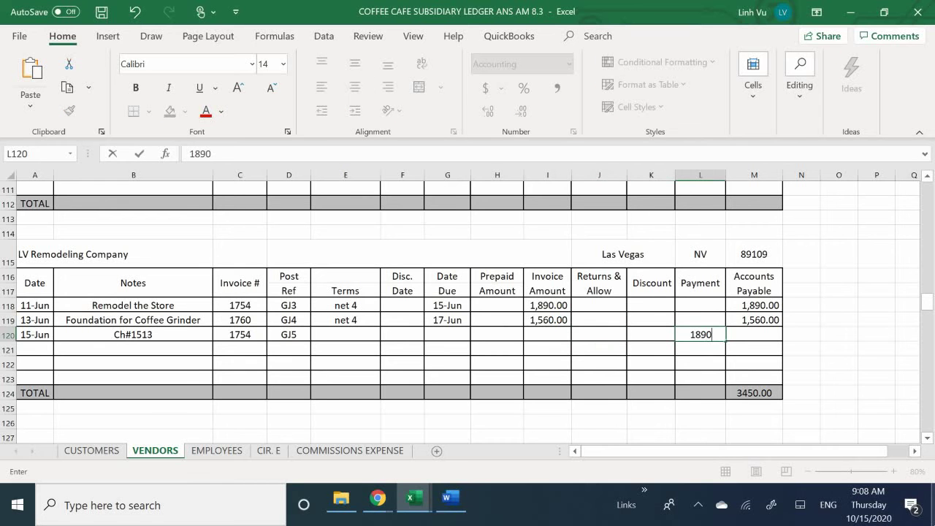
pyautogui.press('Return')
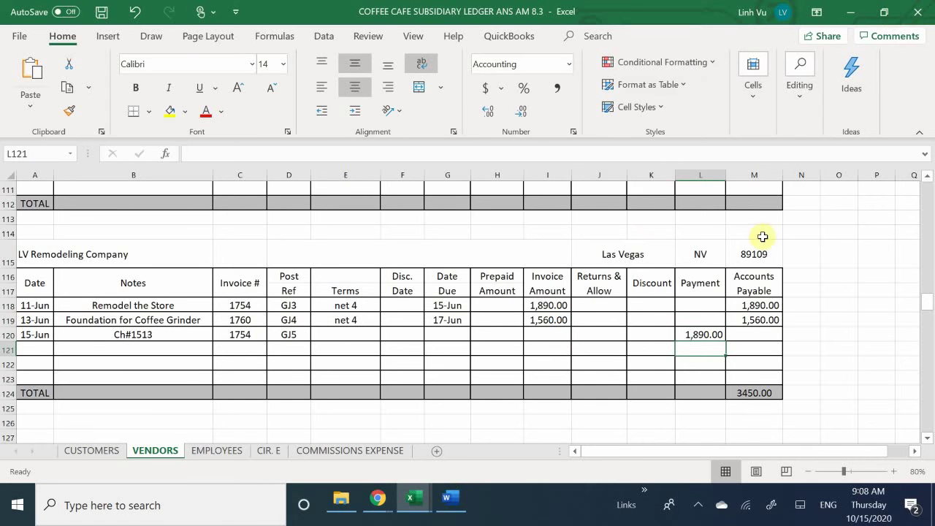
pyautogui.click(748, 321)
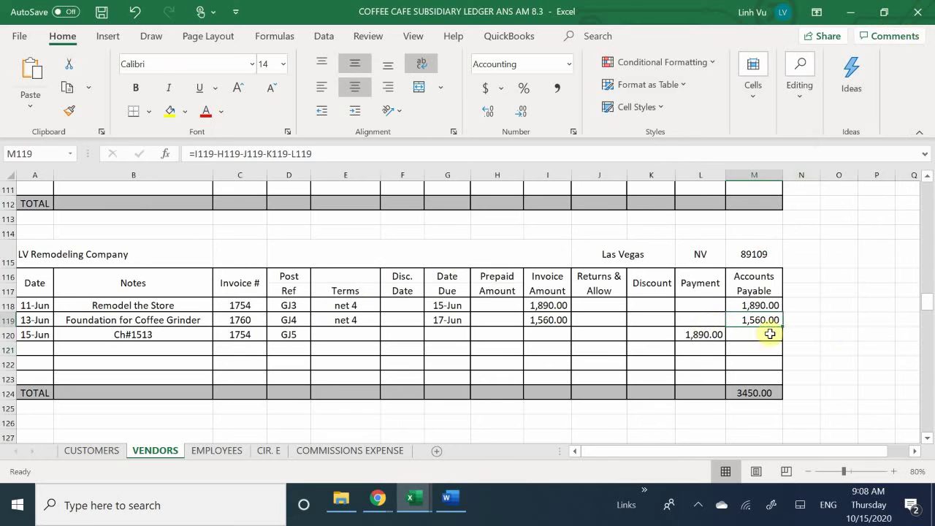
pyautogui.moveTo(783, 327); pyautogui.dragTo(784, 340)
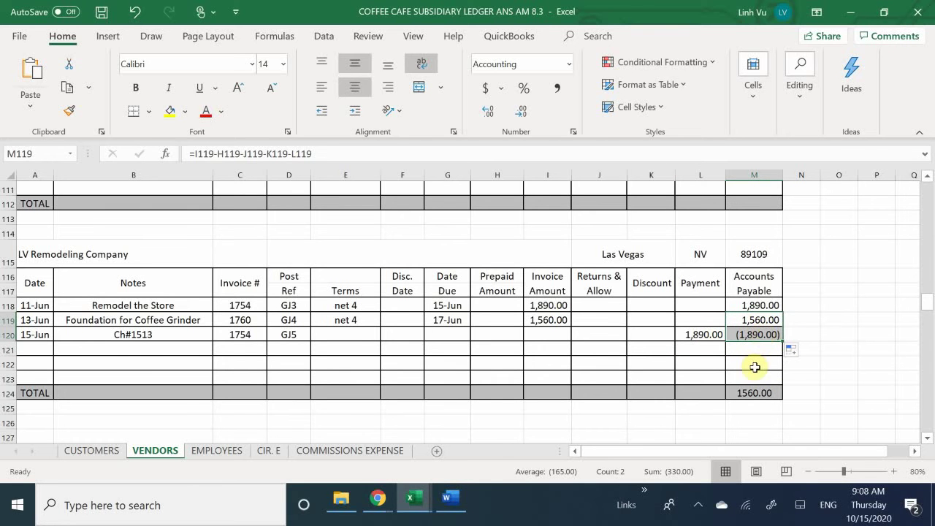
# Clear the Accounts Payable formula from M120 in the 15-Jun payment row.
pyautogui.click(565, 310)
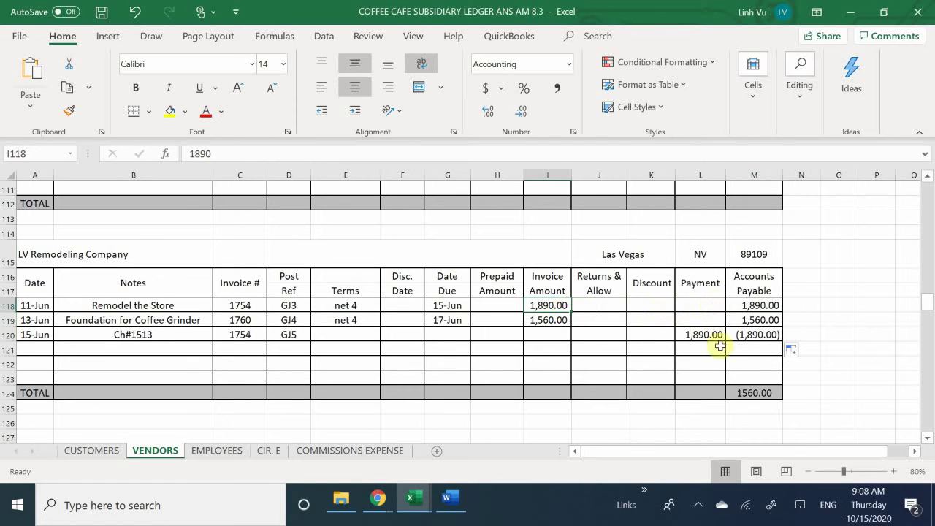
pyautogui.click(760, 336)
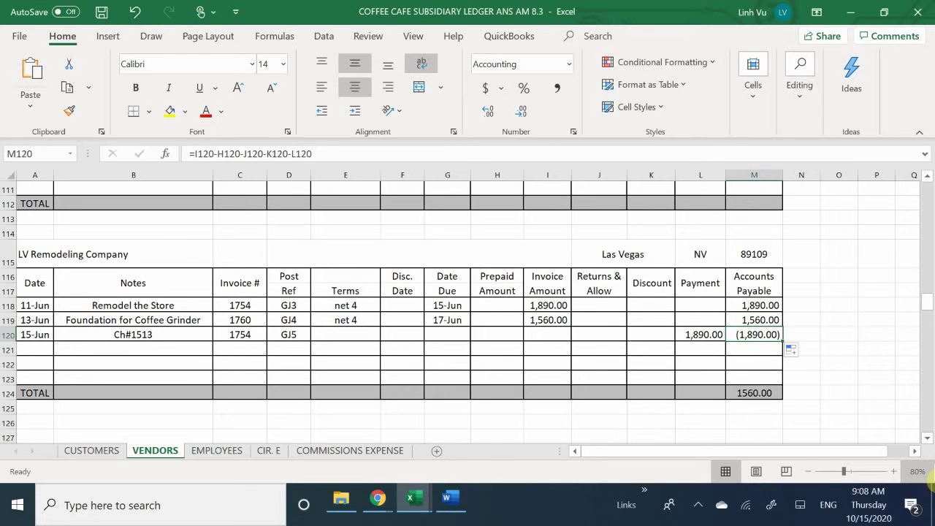
pyautogui.press('Delete')
pyautogui.press('Up')
pyautogui.press('Down')
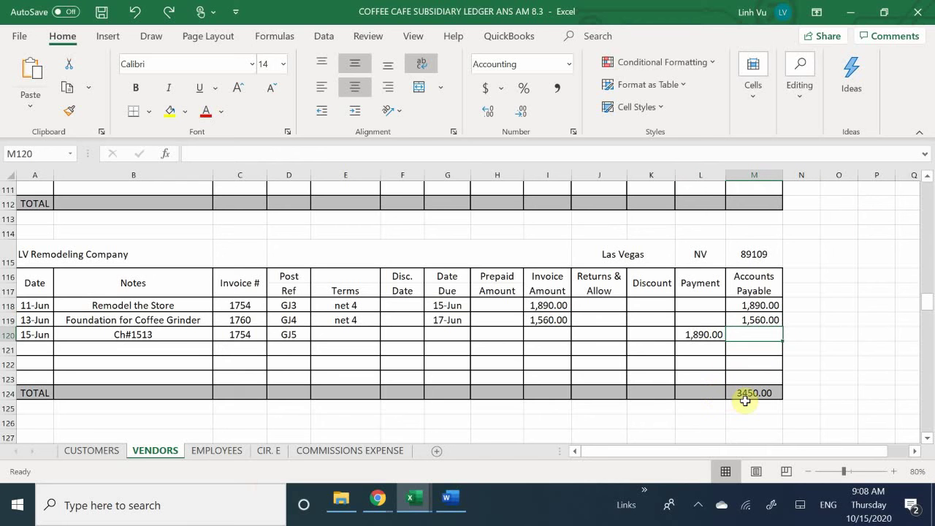
# Compare the invoice amount in I118 with the payment in L120, and refill the Accounts Payable formula from M119 into M120.
pyautogui.click(546, 307)
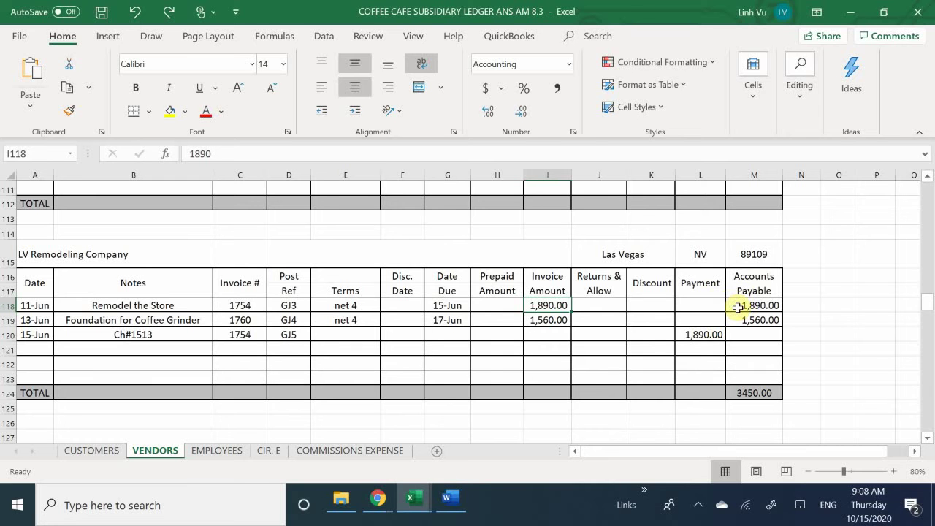
pyautogui.click(714, 332)
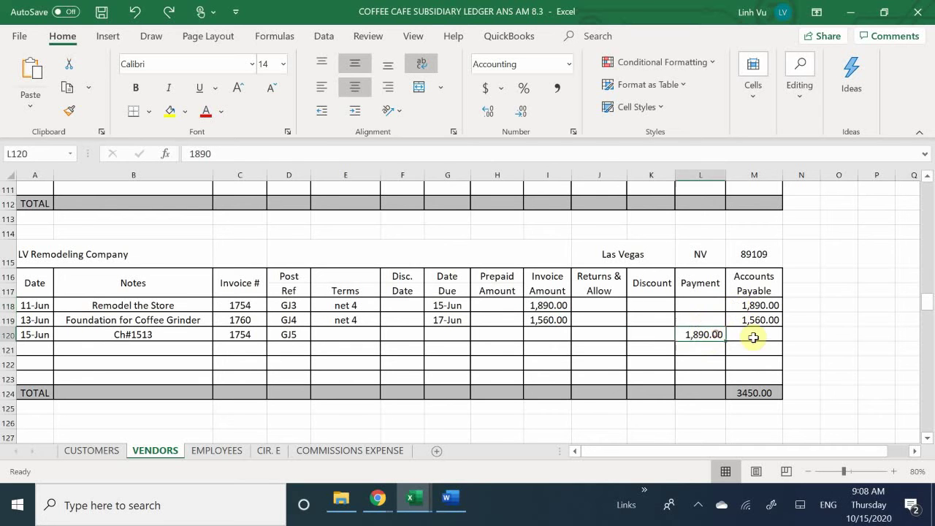
pyautogui.click(755, 332)
pyautogui.click(764, 320)
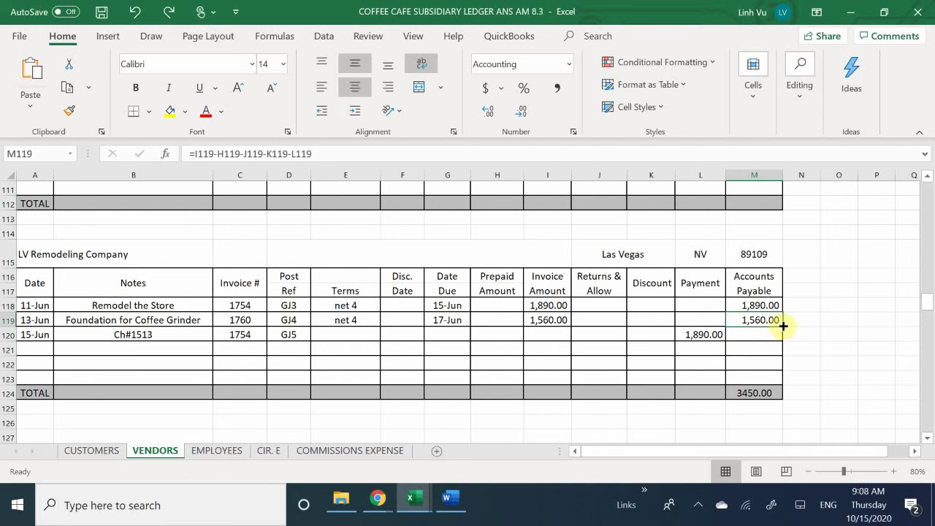
pyautogui.moveTo(782, 327); pyautogui.dragTo(783, 342)
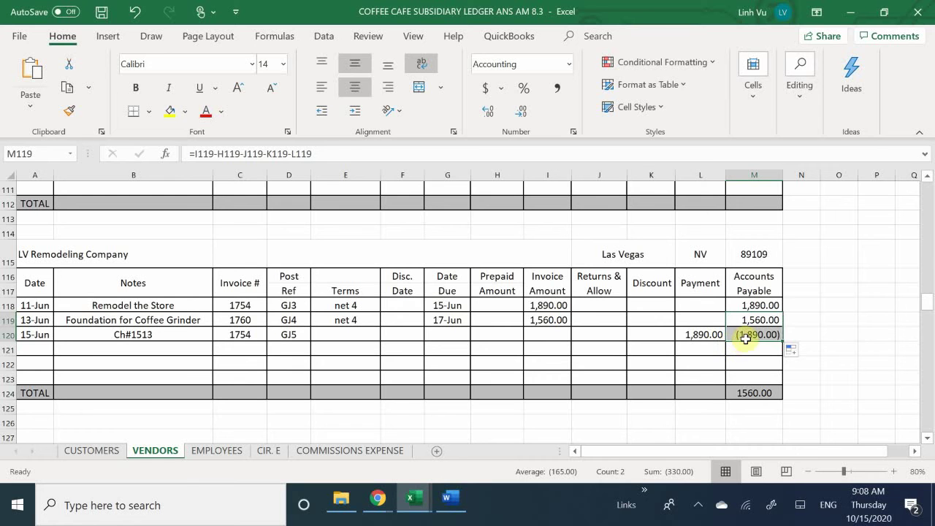
pyautogui.click(764, 393)
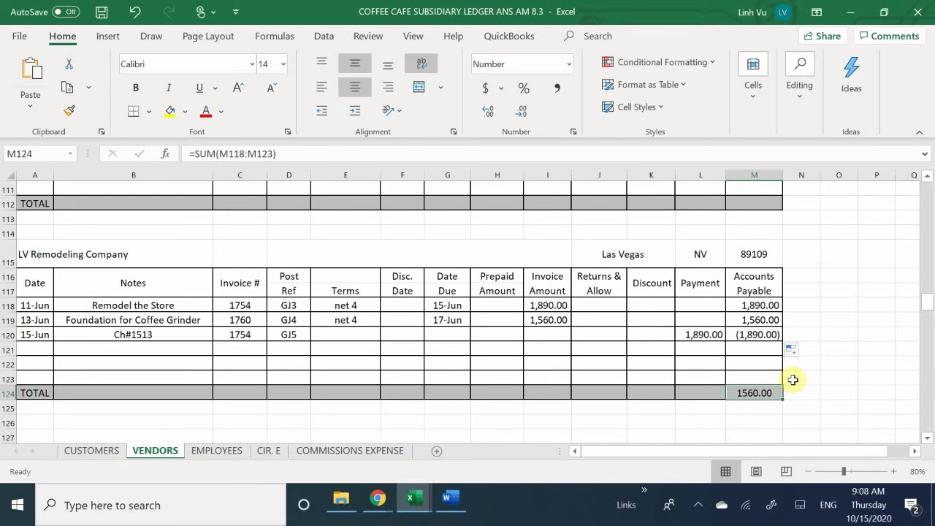
pyautogui.click(803, 393)
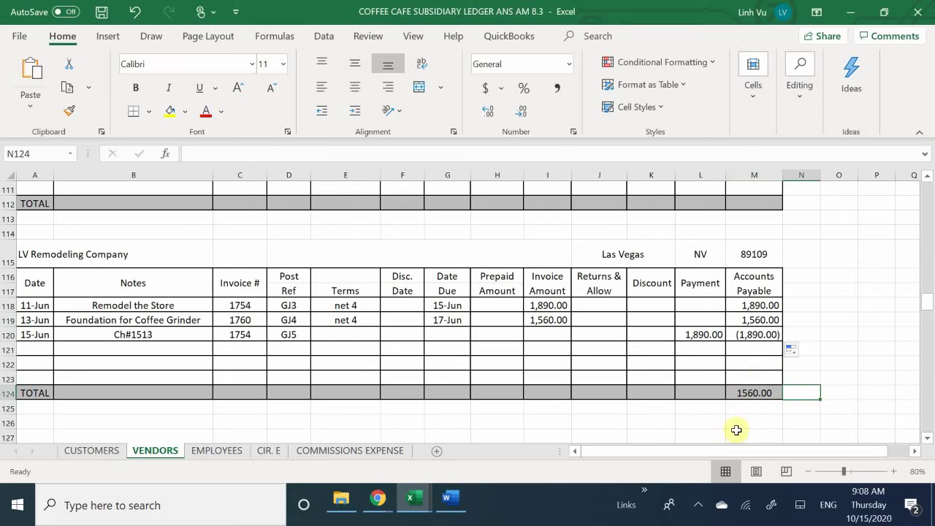
# Clear the Accounts Payable formula in M120 and the payment amount in L120.
pyautogui.click(753, 335)
pyautogui.press('BackSpace')
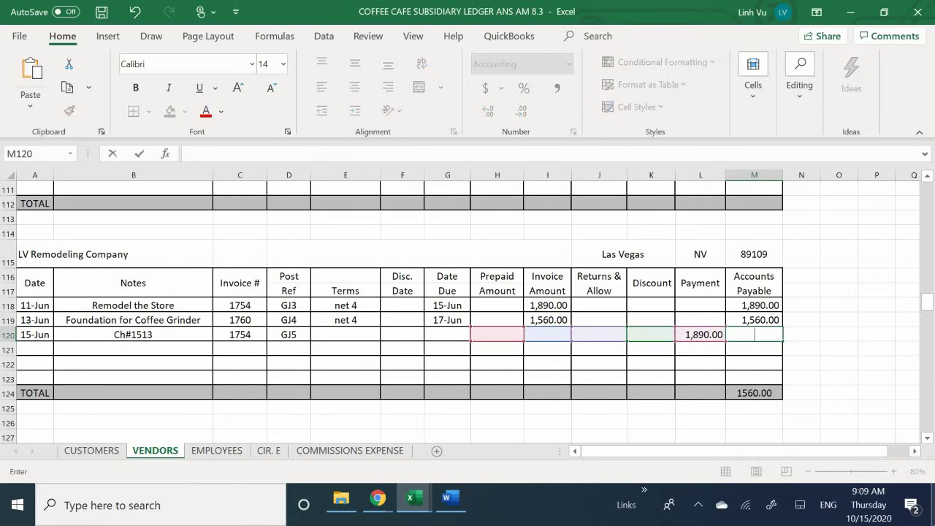
pyautogui.press('Return')
pyautogui.press('Left')
pyautogui.press('Up')
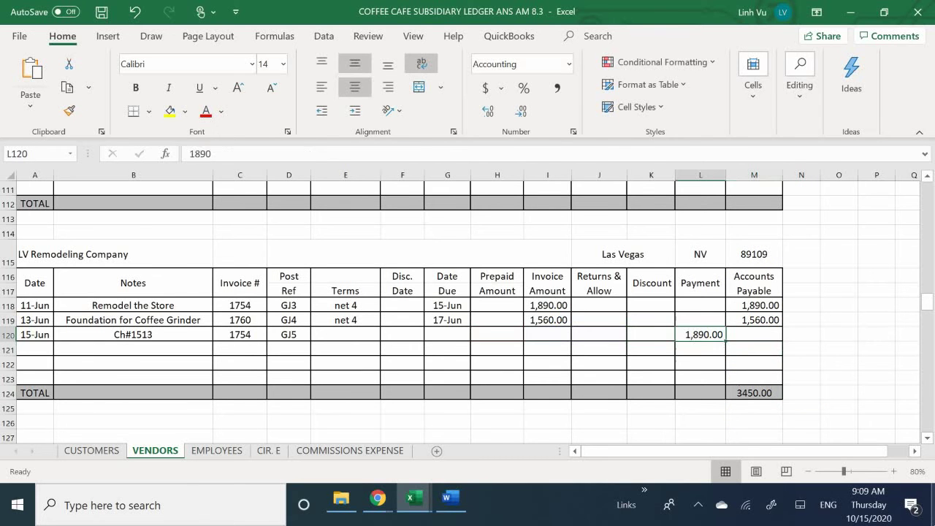
pyautogui.press('BackSpace')
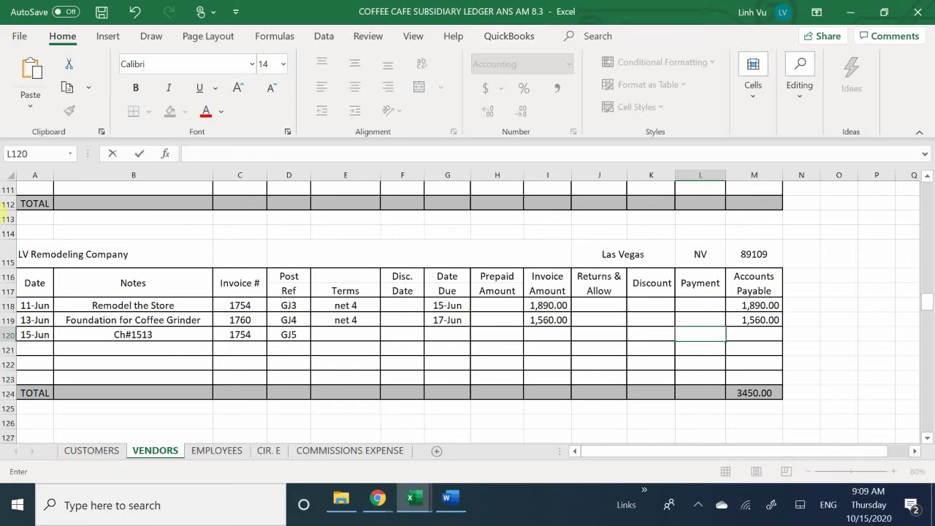
# Try recording the 1890 payment in L118 on the Remodel the Store row, and remove it again.
pyautogui.click(139, 301)
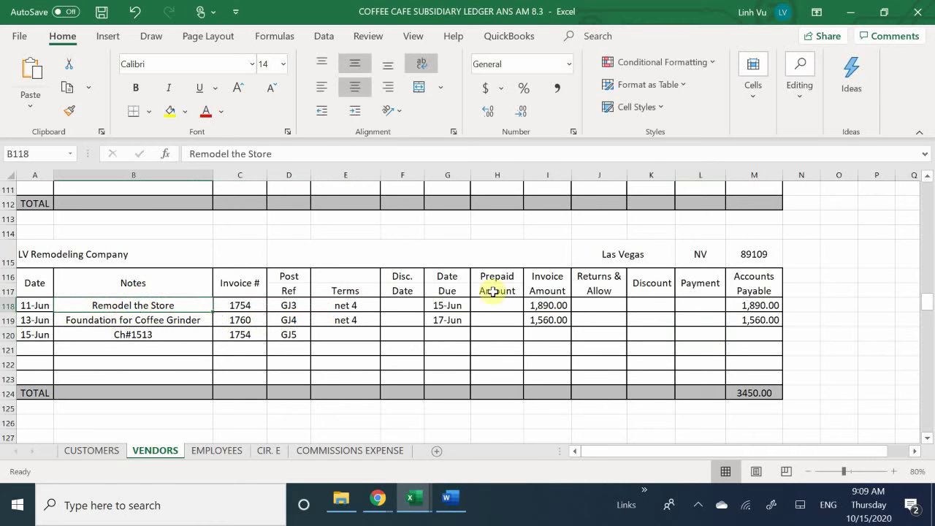
pyautogui.click(689, 301)
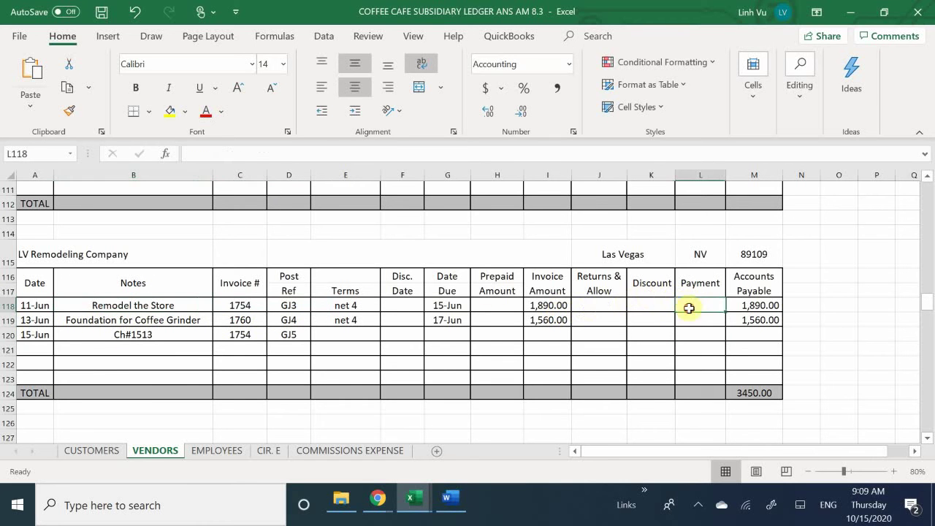
pyautogui.write('90')
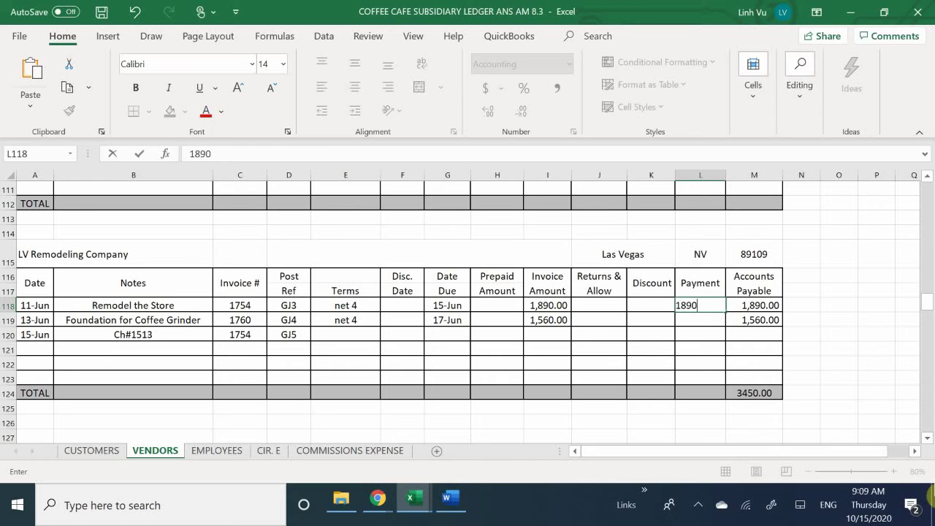
pyautogui.press('Return')
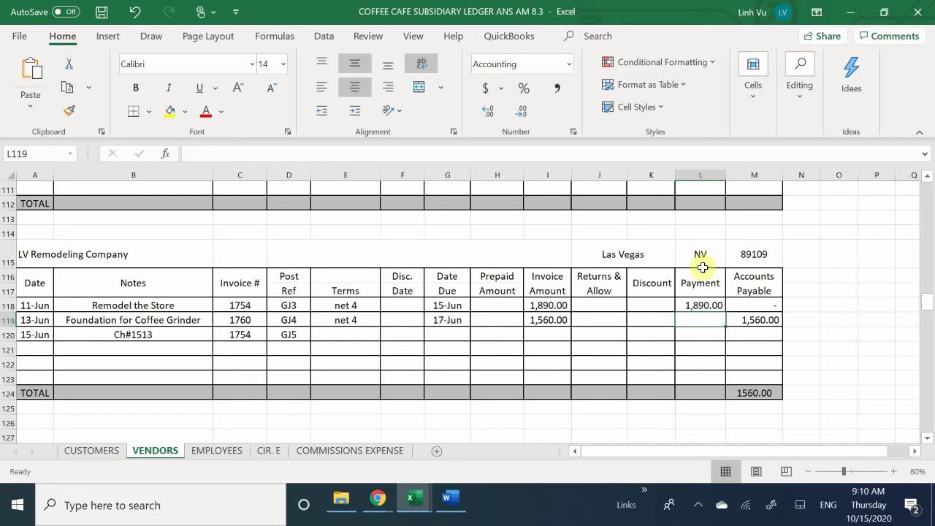
pyautogui.click(700, 307)
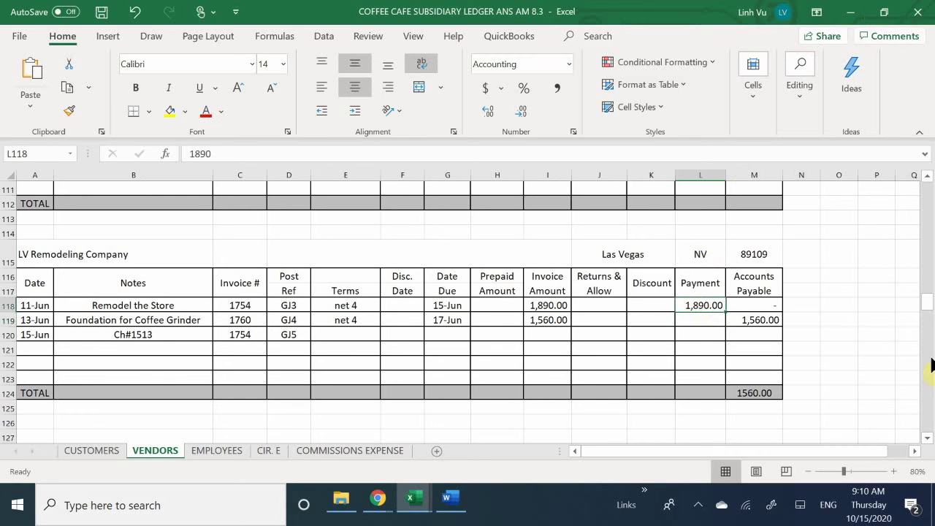
pyautogui.press('BackSpace')
pyautogui.press('Return')
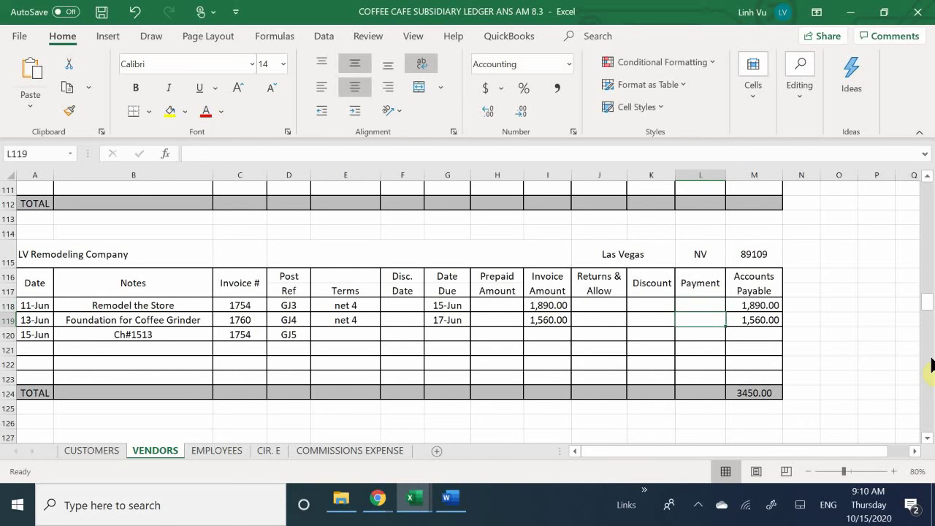
# Enter the 1890 payment in L120 on the Ch#1513 row.
pyautogui.press('Down')
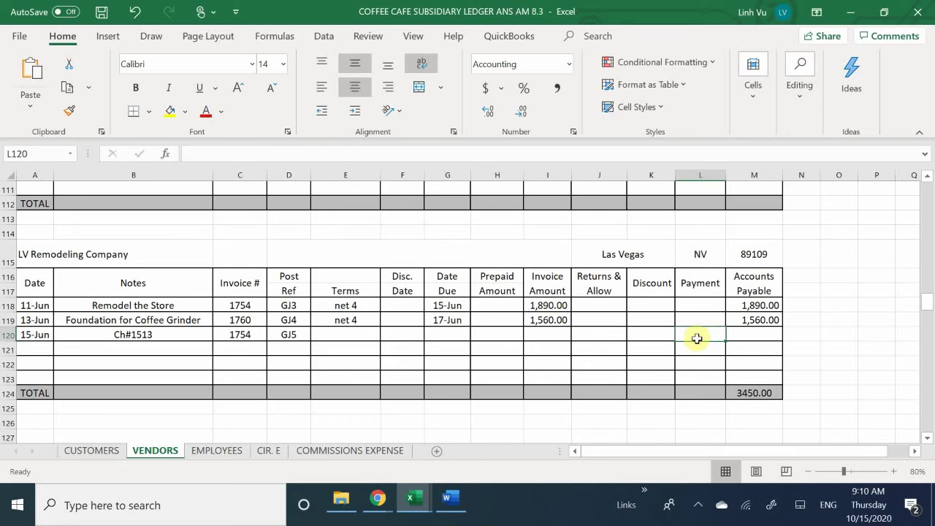
pyautogui.write('1890')
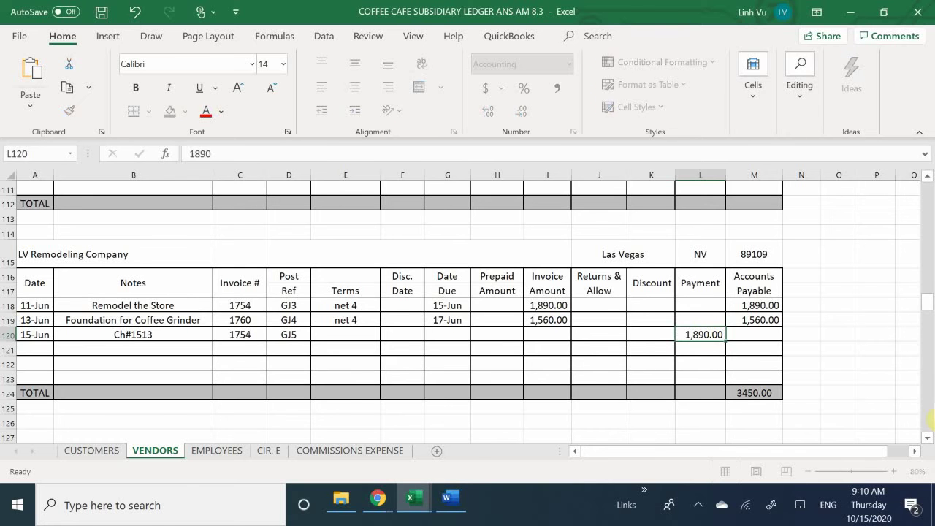
pyautogui.press('Return')
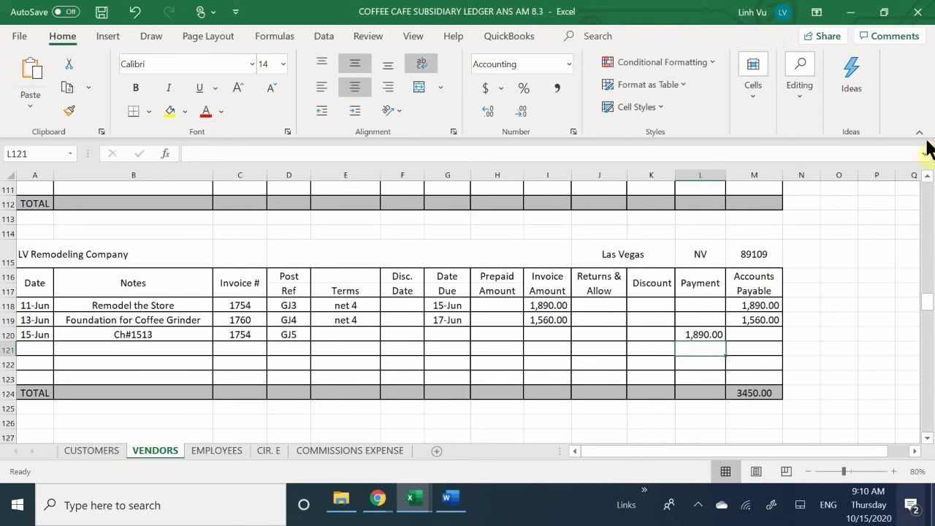
# Copy the Accounts Payable formula from M119 down to M120 and check the vendor's total in M124.
pyautogui.click(759, 320)
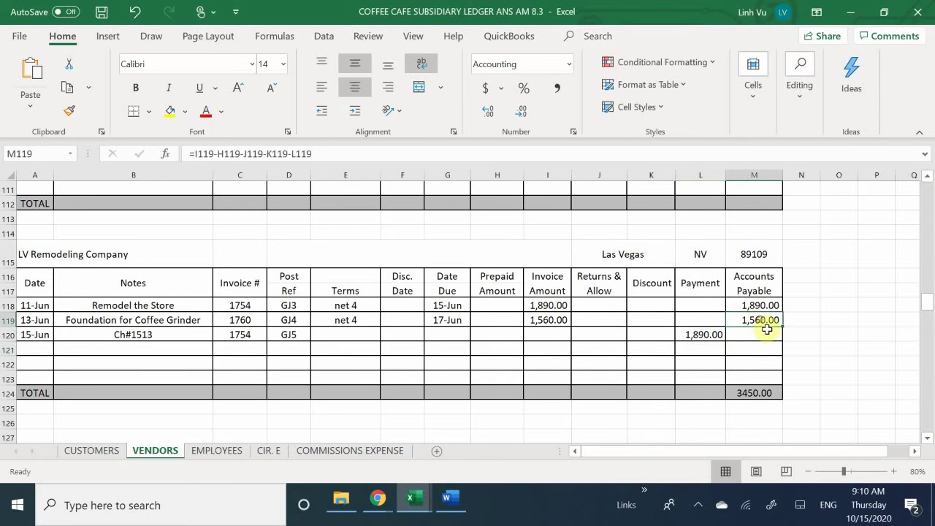
pyautogui.moveTo(779, 327); pyautogui.dragTo(752, 333)
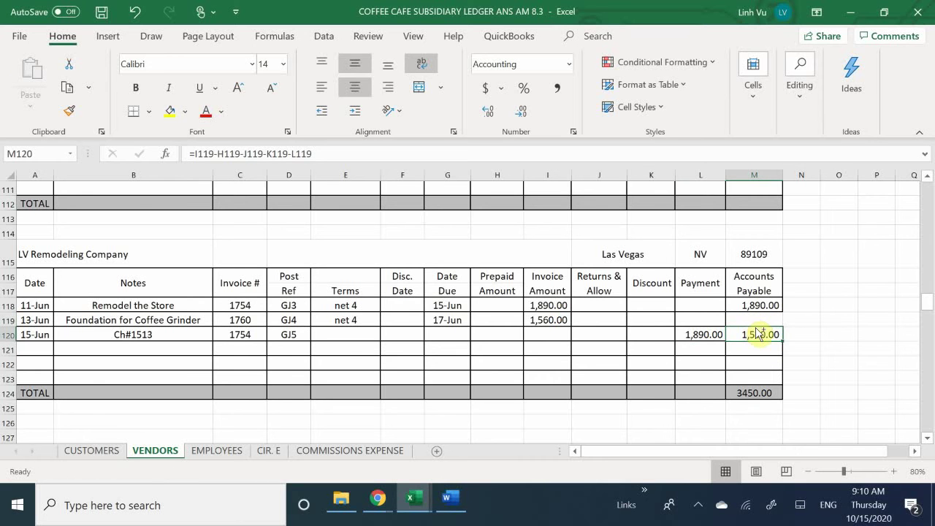
pyautogui.hotkey('ctrl', 'z')
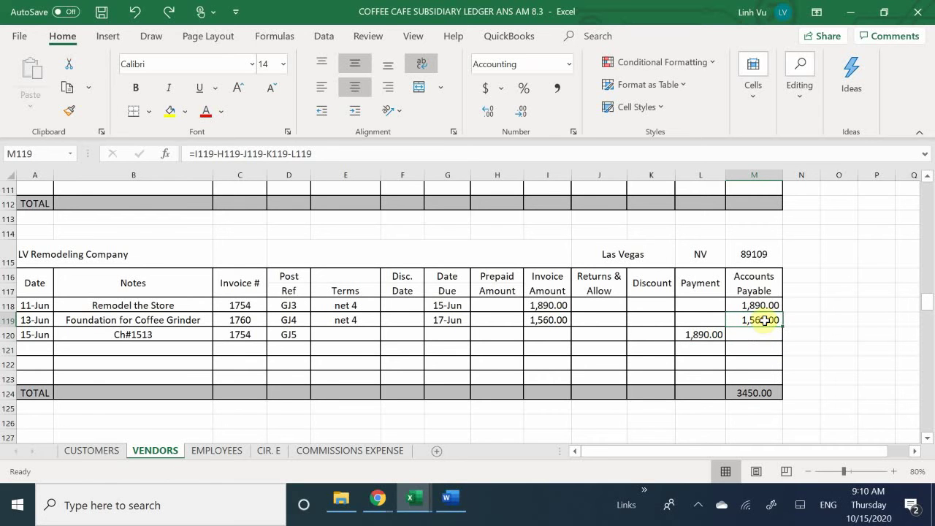
pyautogui.moveTo(781, 328); pyautogui.dragTo(781, 338)
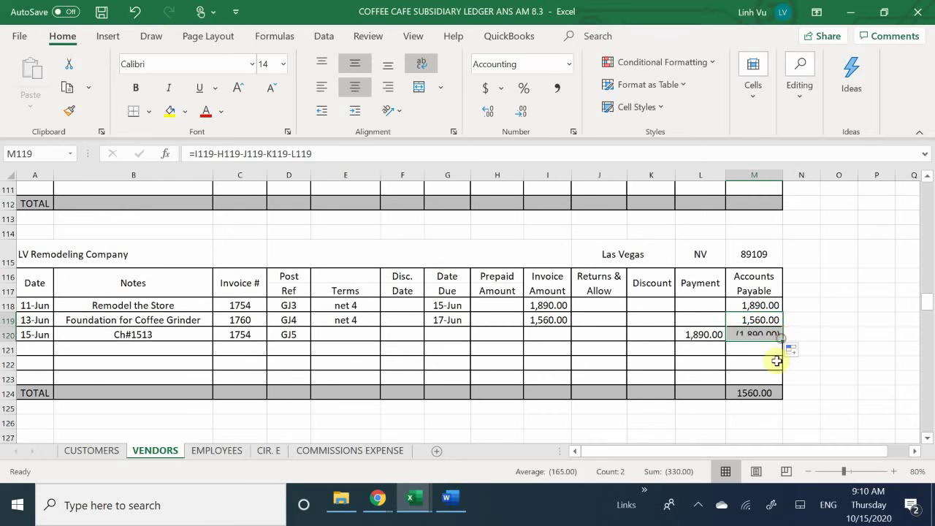
pyautogui.click(754, 349)
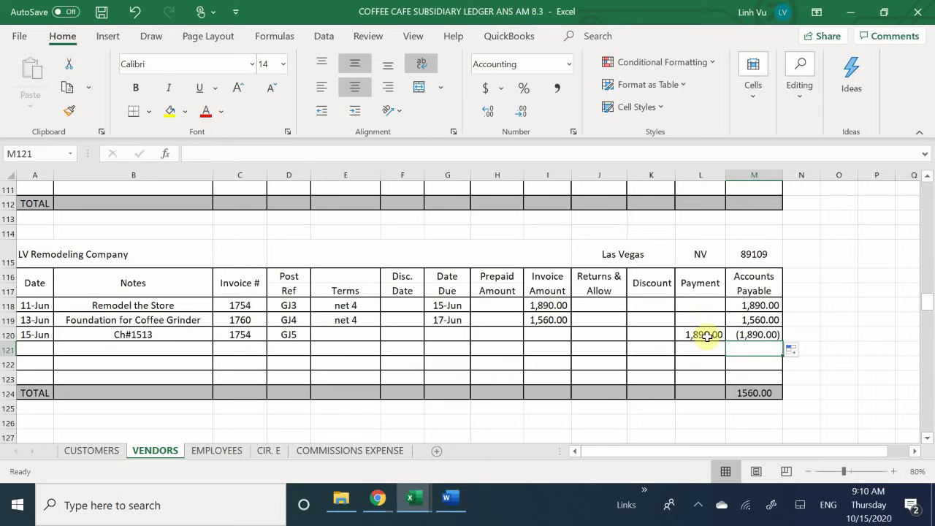
pyautogui.click(752, 336)
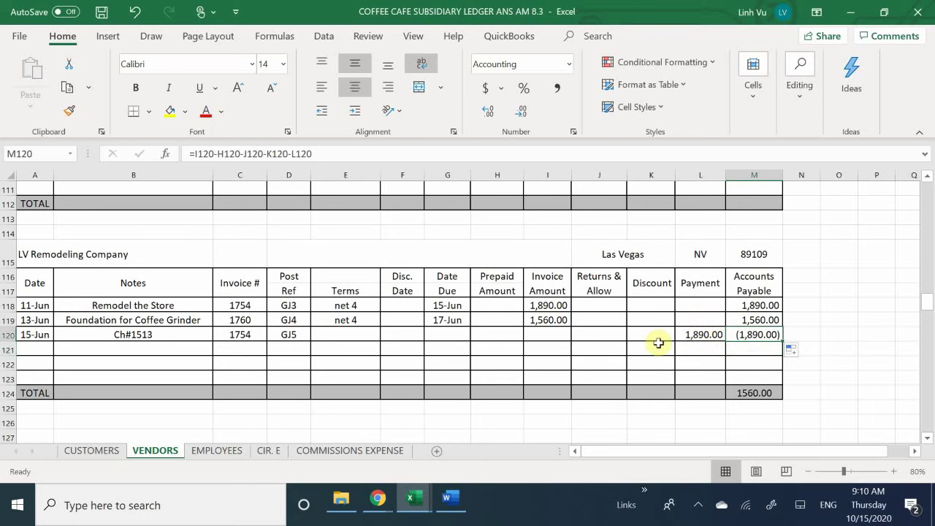
pyautogui.click(754, 392)
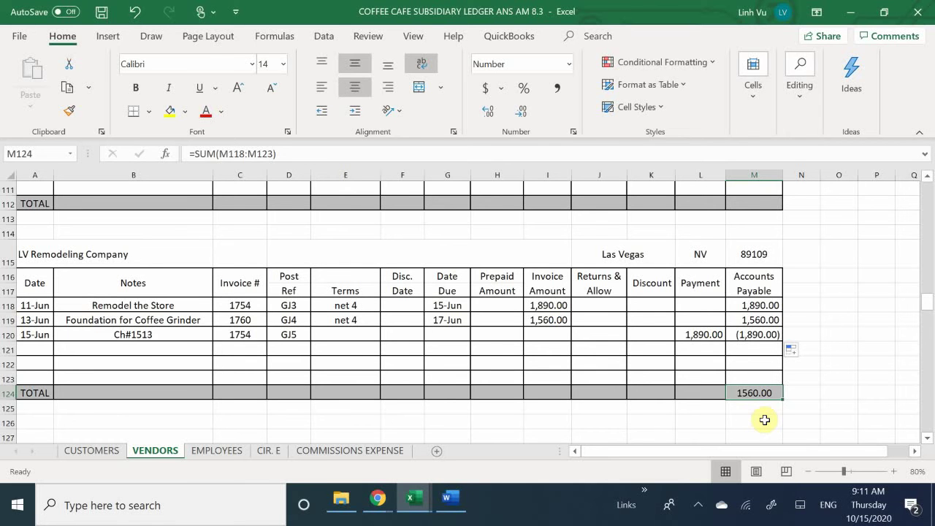
# Bring up the general journal beside the account ledgers workbook and reveal the ledger workbook's first sheets.
pyautogui.moveTo(414, 499)
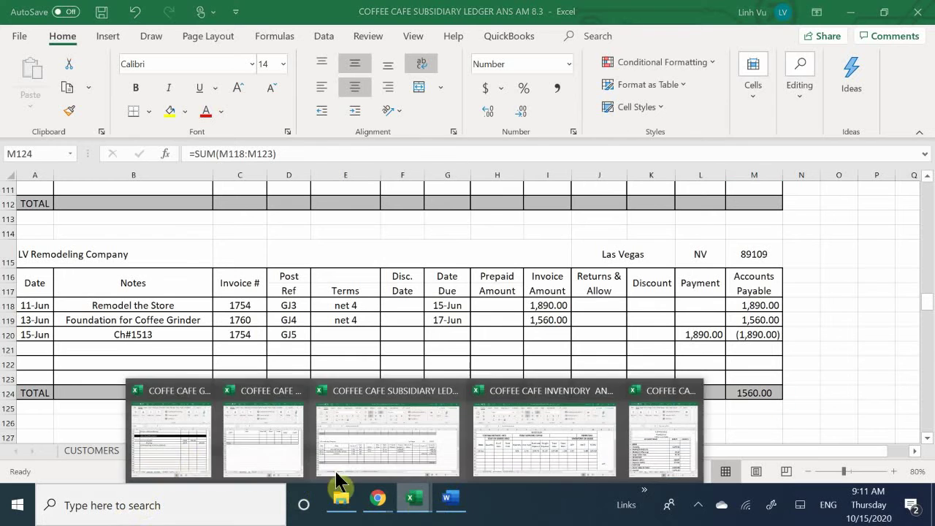
pyautogui.click(187, 443)
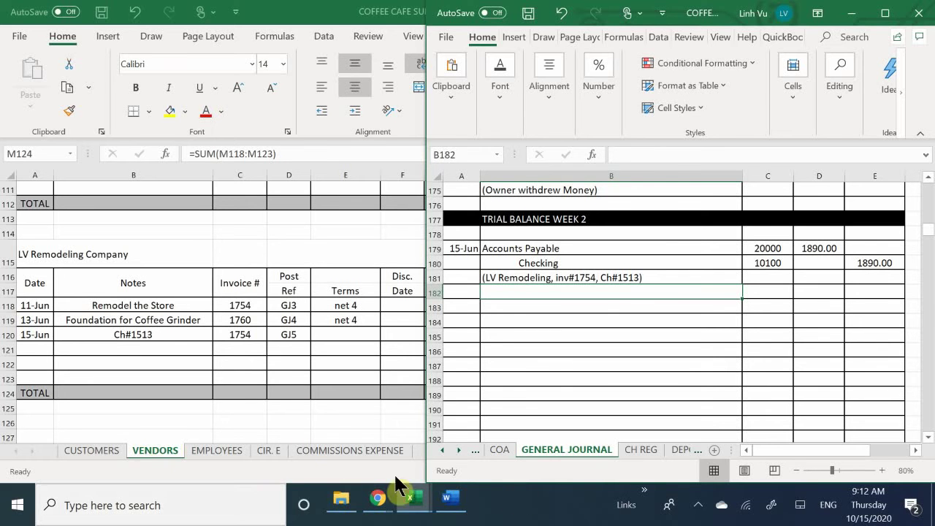
pyautogui.click(414, 500)
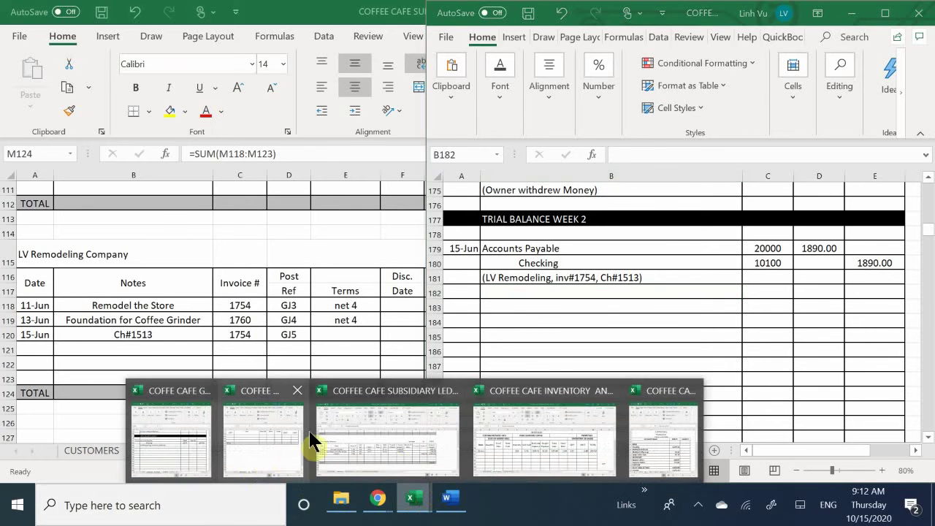
pyautogui.click(235, 433)
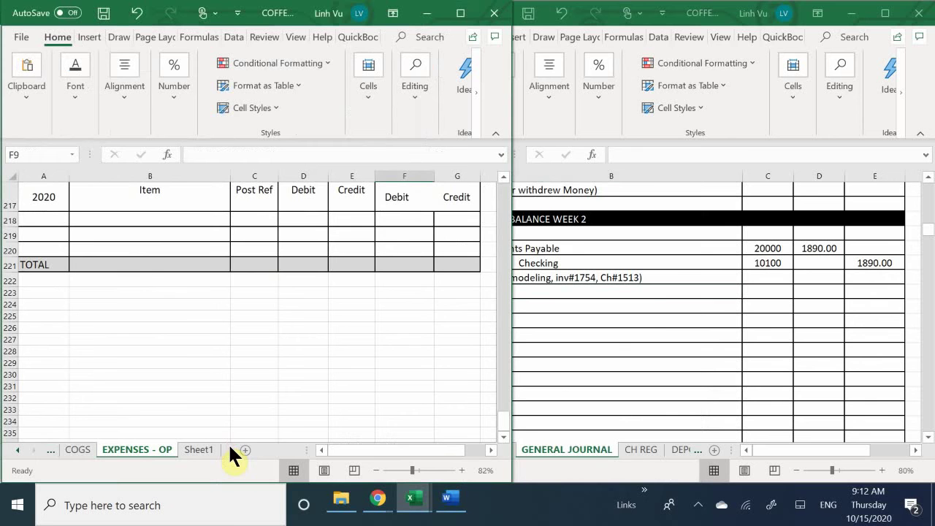
pyautogui.click(636, 321)
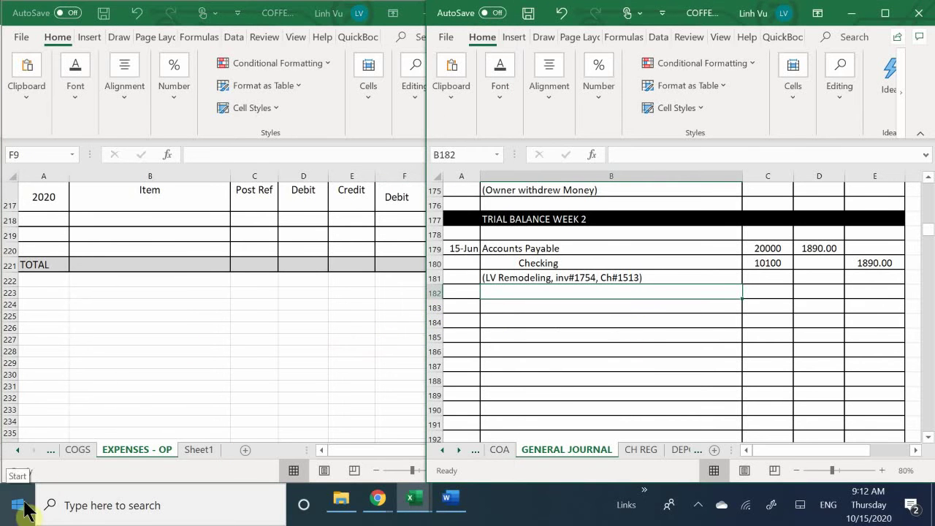
pyautogui.click(17, 450)
pyautogui.click(16, 450)
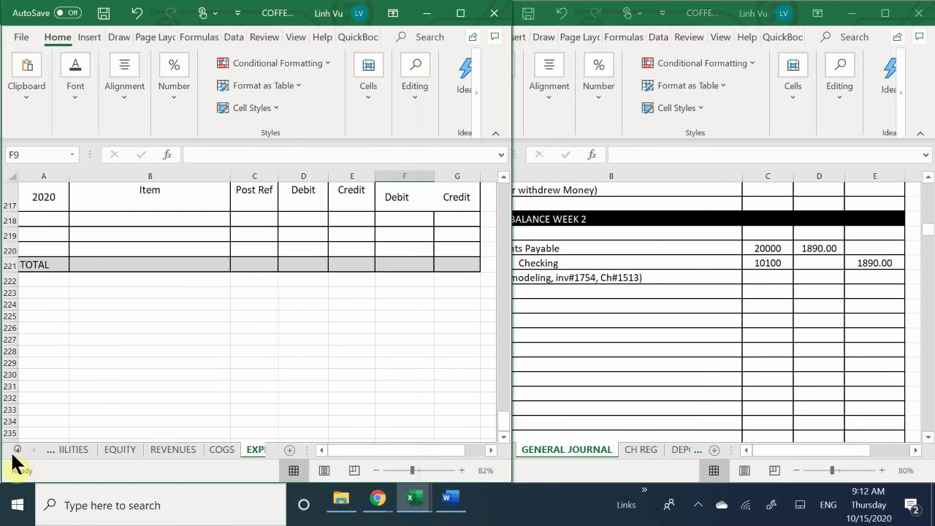
pyautogui.click(15, 451)
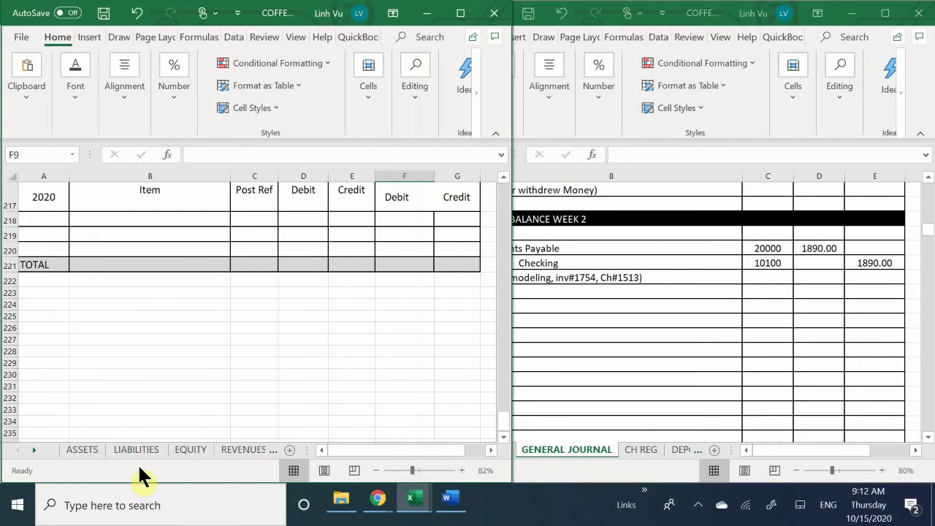
pyautogui.click(559, 296)
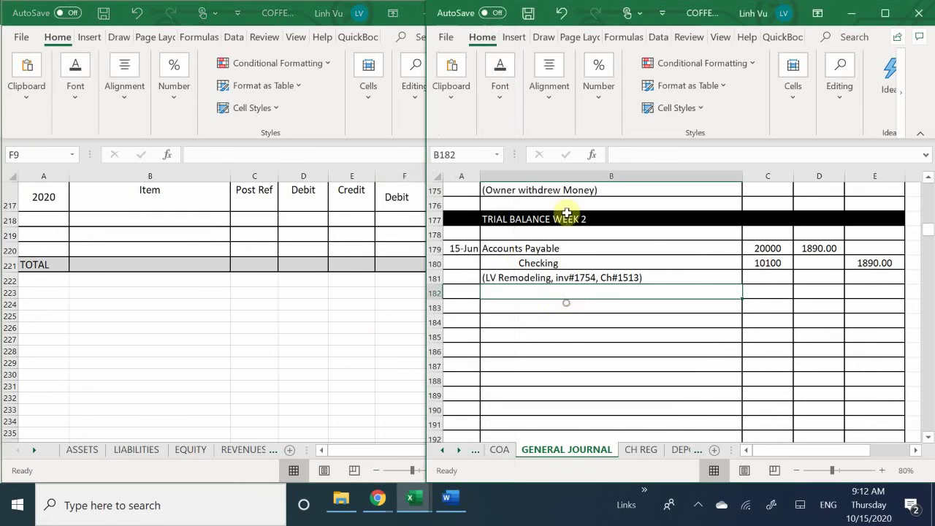
# On the LIABILITIES sheet, enter the date 6/15 in A18, the first empty row of the Accounts Payable ledger.
pyautogui.click(130, 450)
pyautogui.scroll(4, 140, 375)
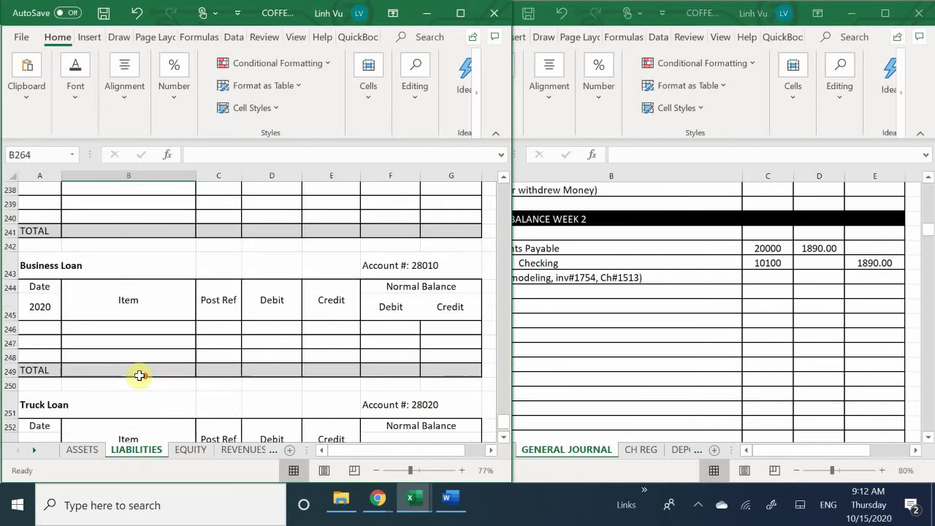
pyautogui.scroll(20, 139, 375)
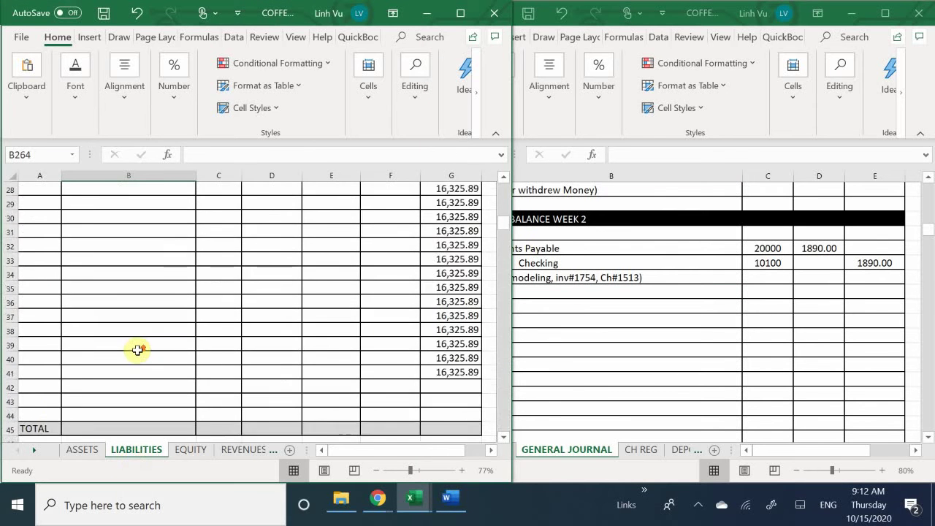
pyautogui.scroll(9, 137, 350)
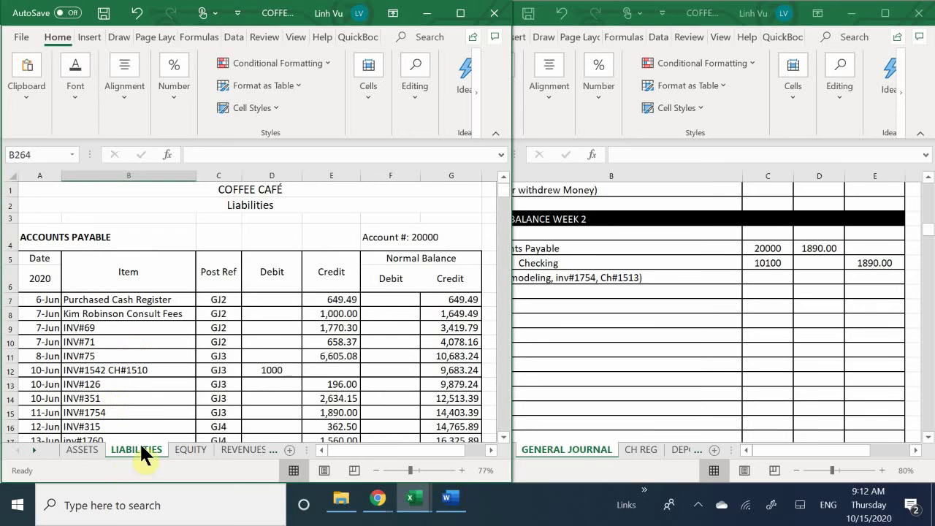
pyautogui.scroll(-3, 176, 323)
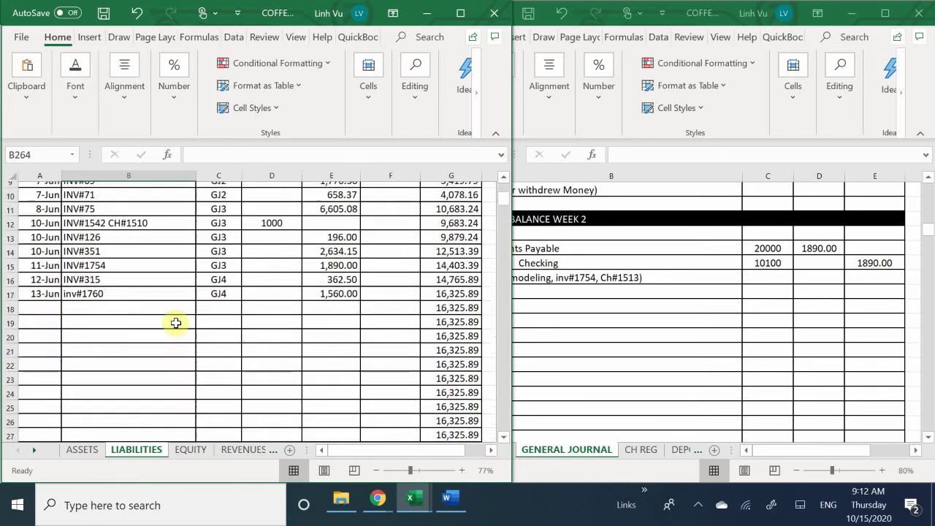
pyautogui.click(44, 304)
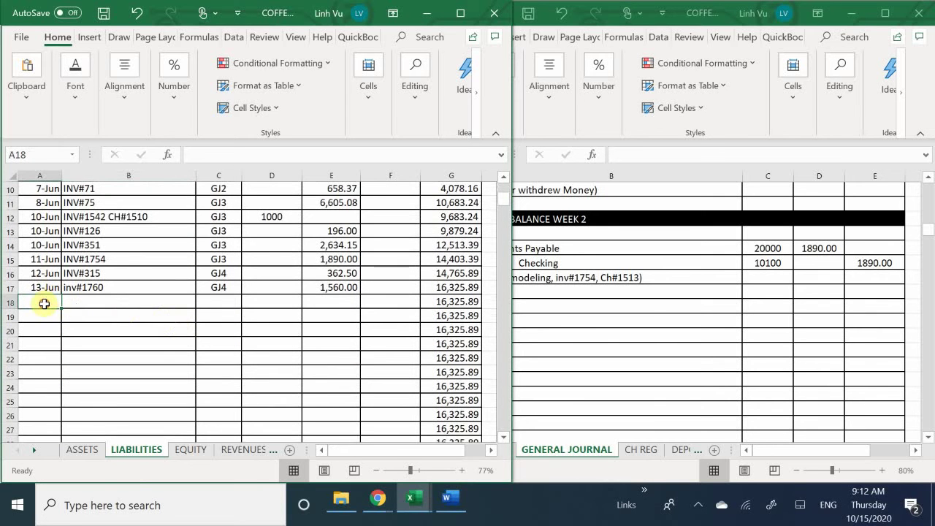
pyautogui.scroll(1, 373, 368)
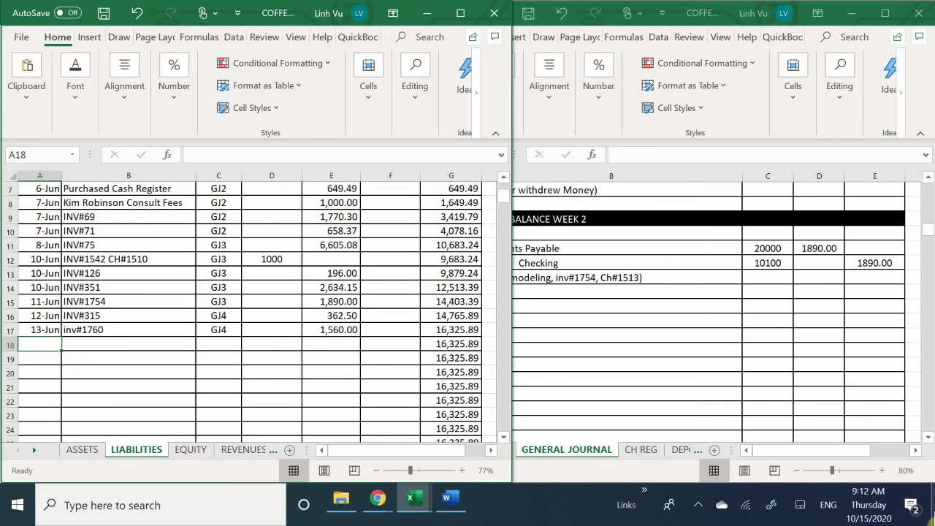
pyautogui.write('6')
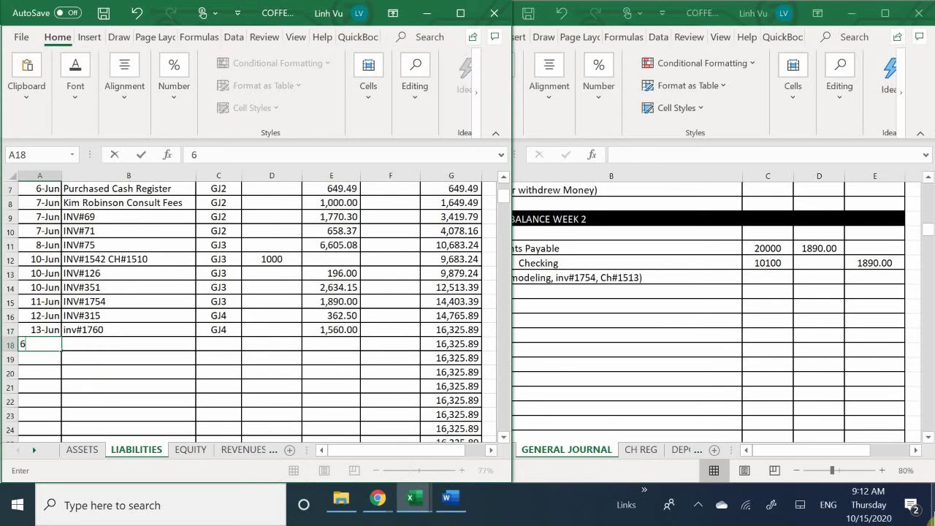
pyautogui.write('/15')
pyautogui.press('Return')
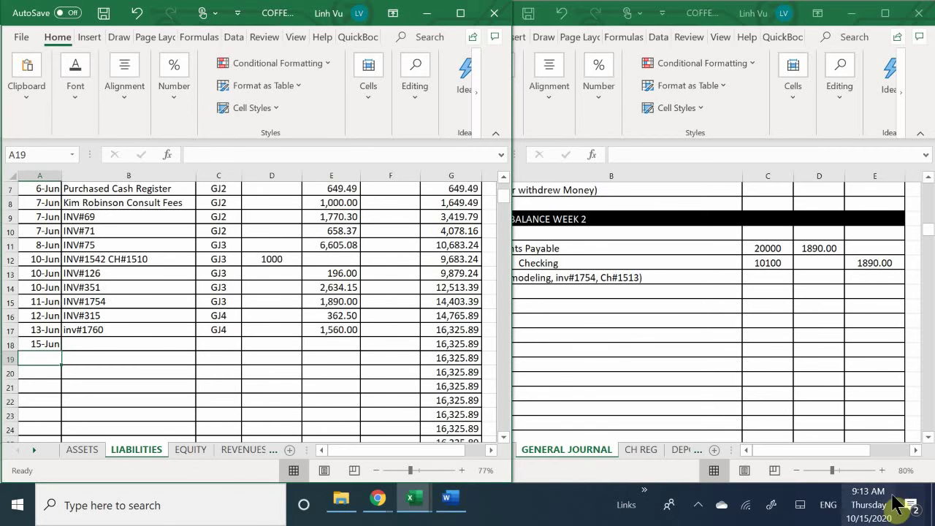
# Enter INV#1754 as the item in B18 and GJ5 as the post reference in C18.
pyautogui.click(81, 346)
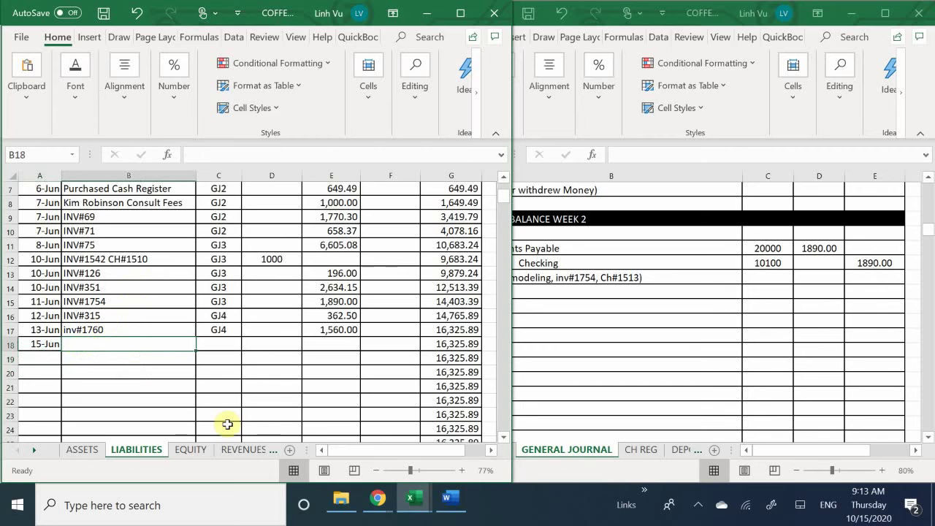
pyautogui.write('IN')
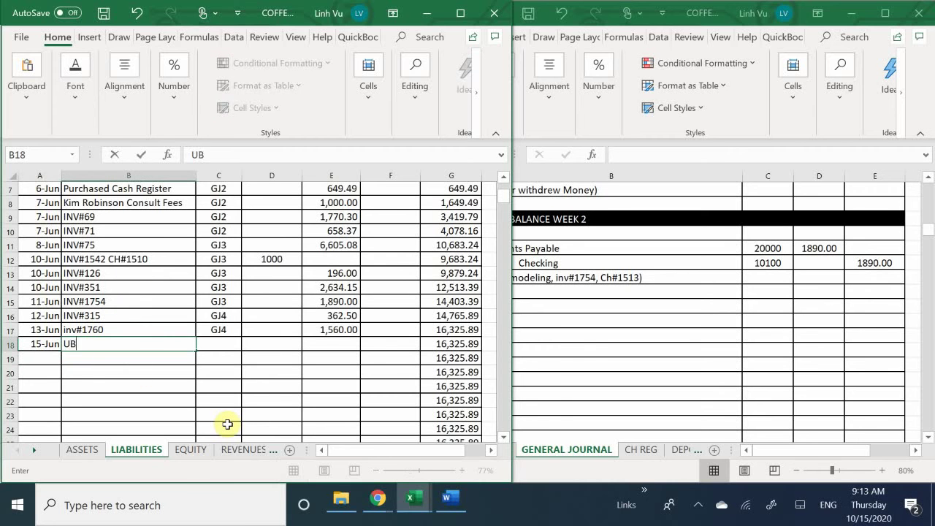
pyautogui.press('BackSpace')
pyautogui.press('BackSpace')
pyautogui.write('INV#1754')
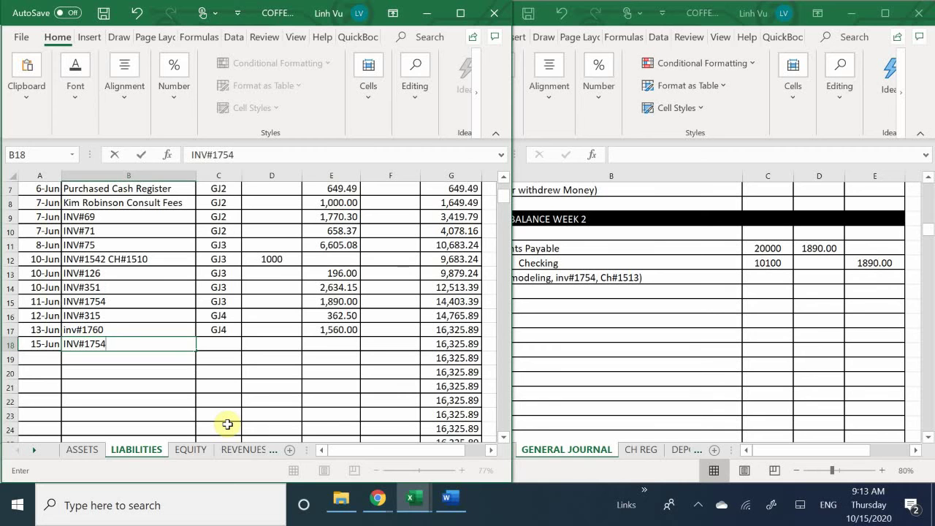
pyautogui.press('Tab')
pyautogui.write('GH')
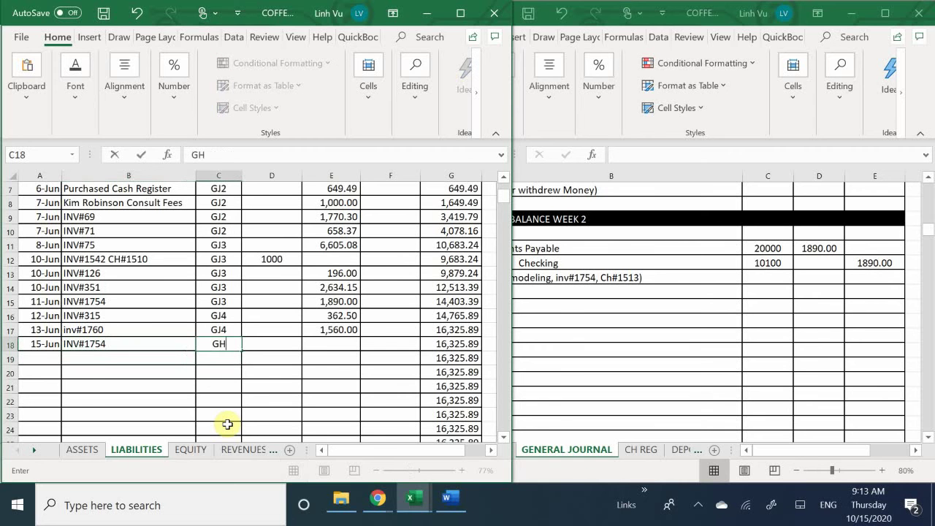
pyautogui.press('BackSpace')
pyautogui.write('J')
pyautogui.write('5')
pyautogui.press('Return')
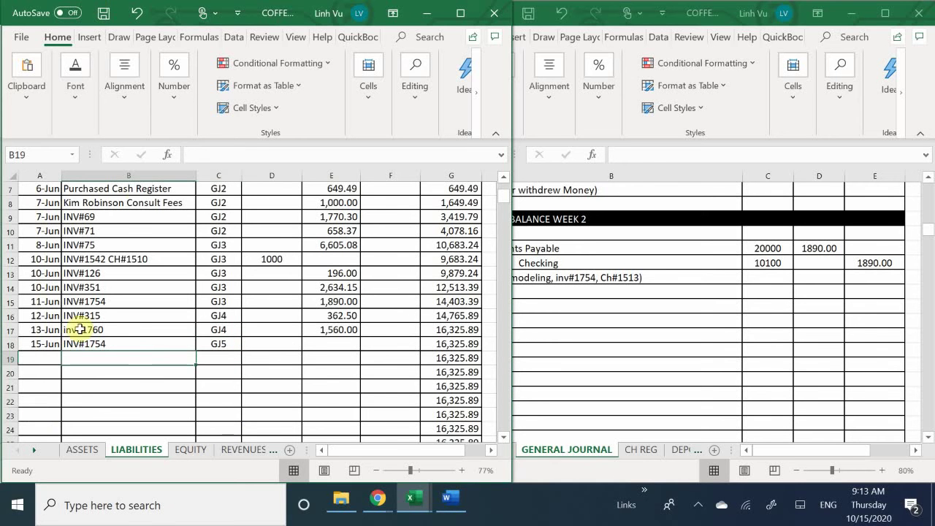
# Add CH#1513 after the invoice number in B18 so the item reads INV#1754 CH#1513.
pyautogui.doubleClick(126, 343)
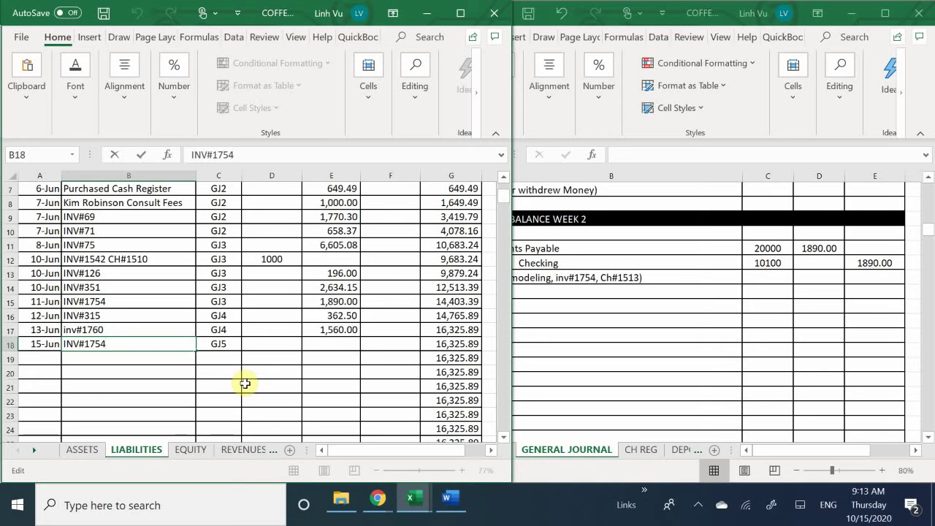
pyautogui.write('CH#1513')
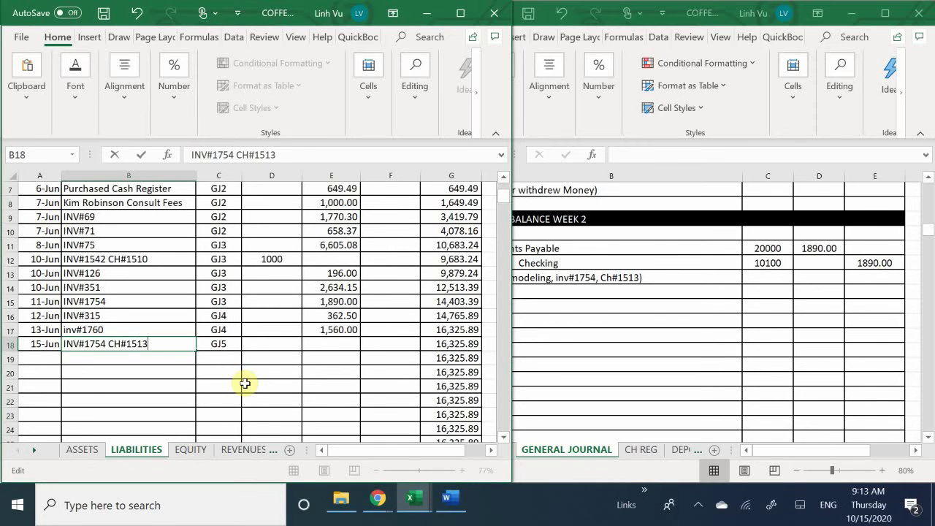
pyautogui.press('Return')
# Enter 1890 as the debit in D18 for the 15-Jun Accounts Payable row.
pyautogui.press('Right')
pyautogui.press('Up')
pyautogui.press('Right')
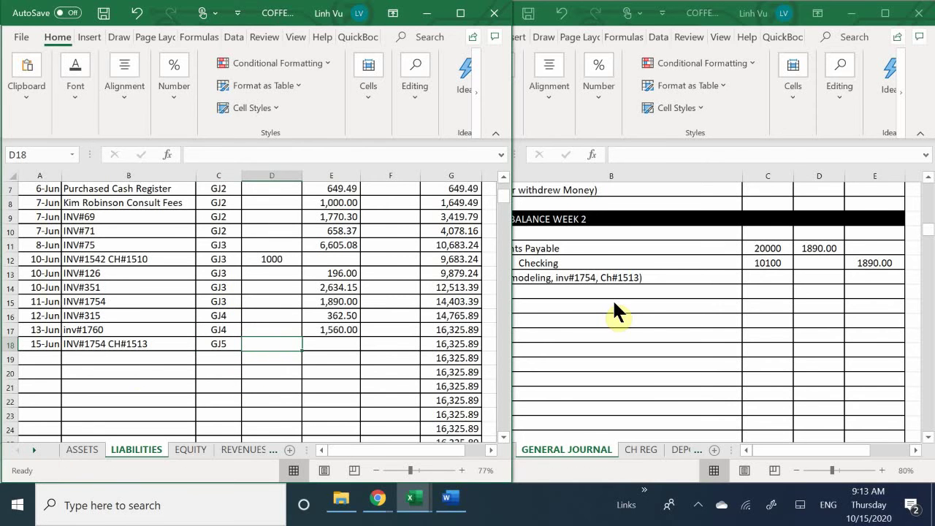
pyautogui.write('1890')
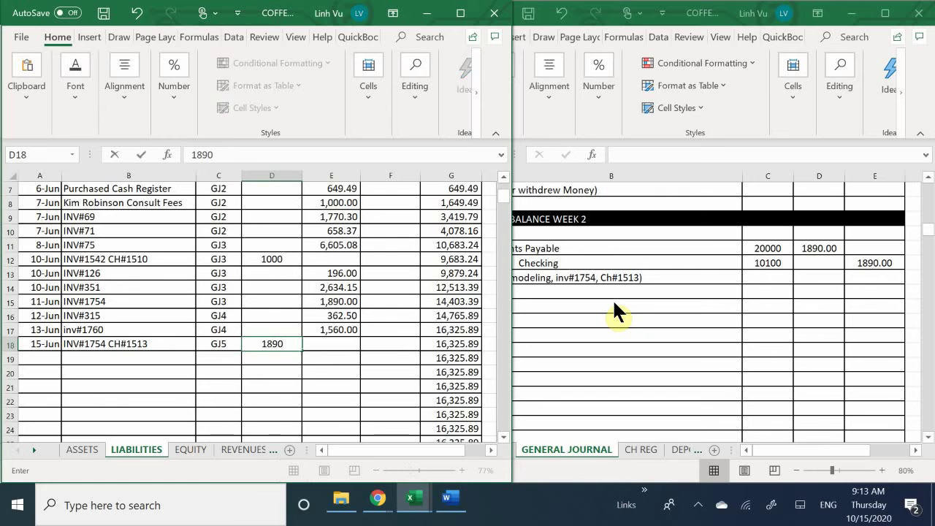
pyautogui.press('Return')
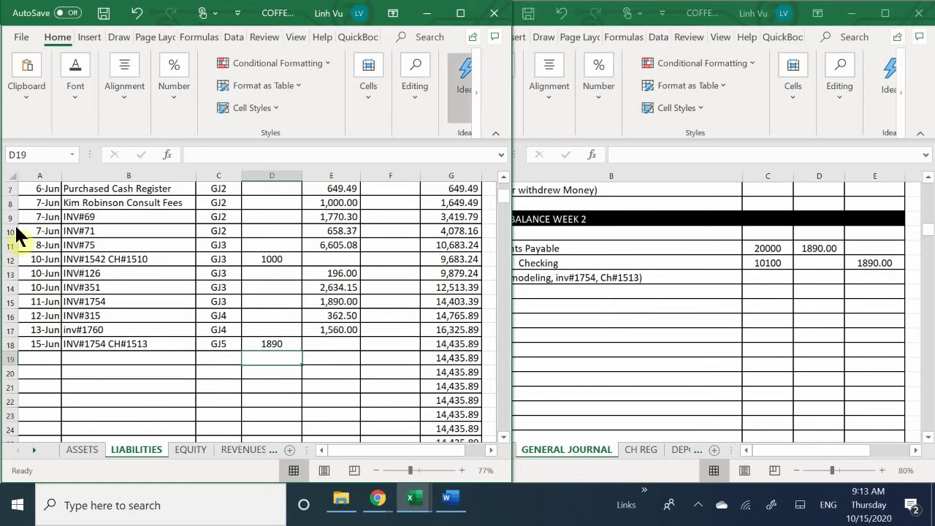
# Apply the comma number format to the debit column from D18 down to the TOTAL row and check the balance formula in G18.
pyautogui.click(266, 346)
pyautogui.moveTo(266, 346)
pyautogui.mouseDown()
pyautogui.moveTo(447, 368)
pyautogui.moveTo(445, 440)
pyautogui.moveTo(402, 472)
pyautogui.moveTo(358, 309)
pyautogui.moveTo(281, 488)
pyautogui.moveTo(188, 422)
pyautogui.moveTo(267, 426)
pyautogui.moveTo(240, 357)
pyautogui.moveTo(276, 414)
pyautogui.mouseUp()
pyautogui.click(181, 83)
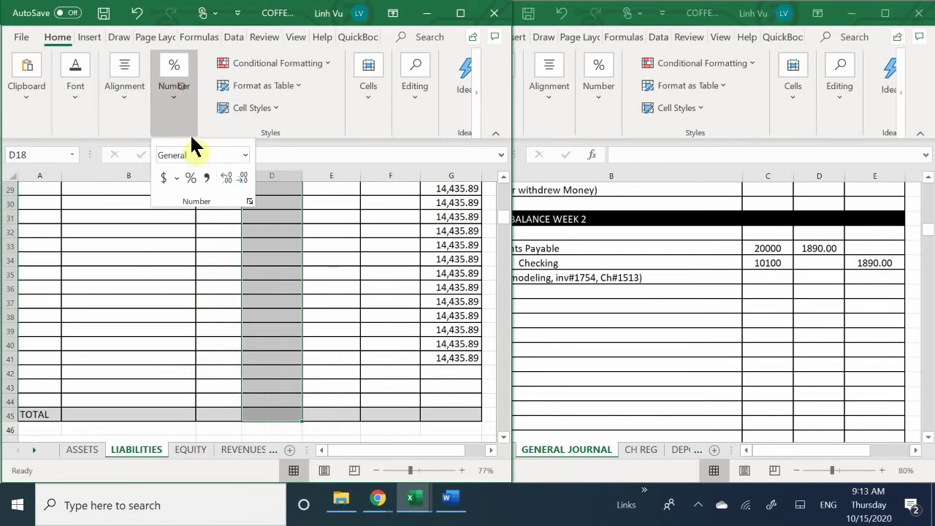
pyautogui.click(207, 178)
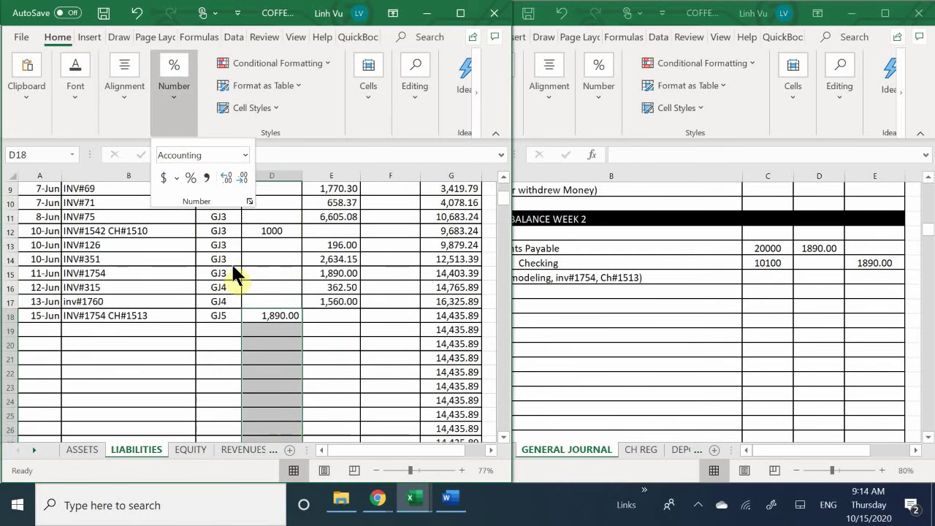
pyautogui.click(279, 315)
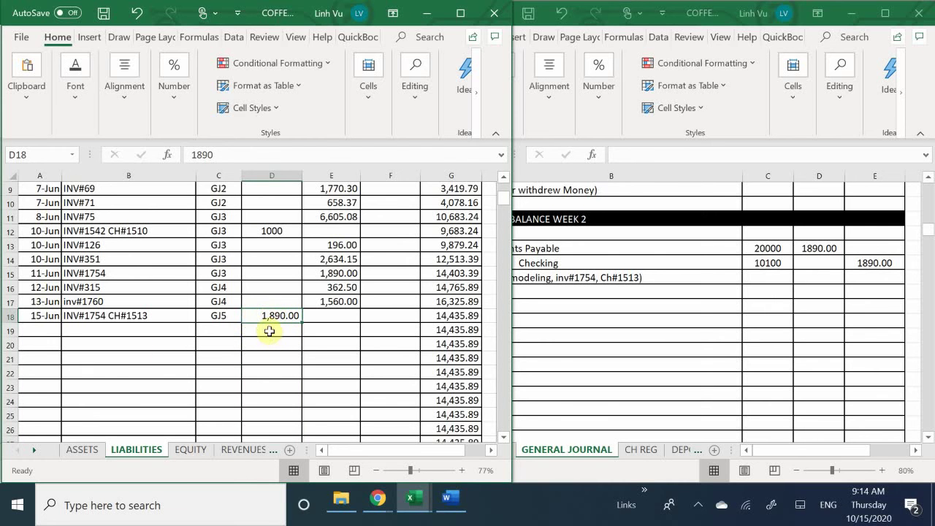
pyautogui.click(444, 316)
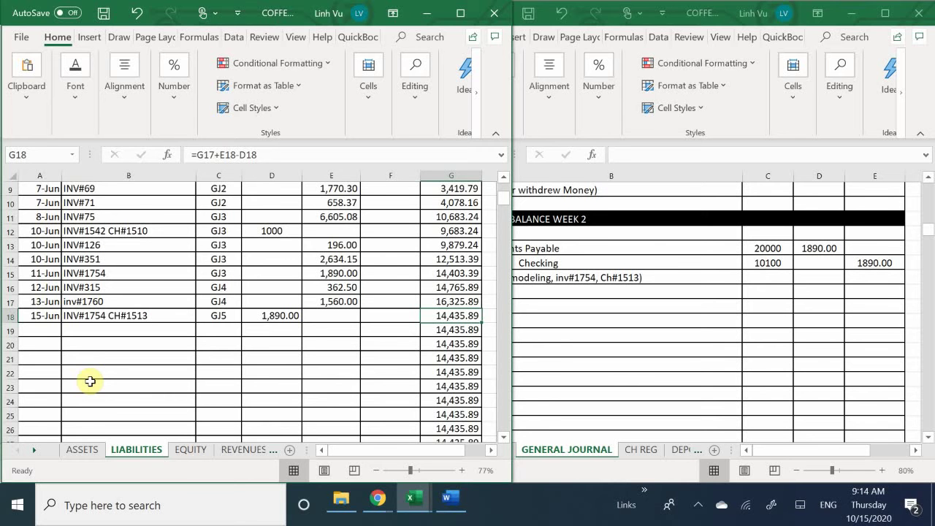
# On the ASSETS sheet, enter the date 6/15 in A31, the first empty row of the Checking ledger.
pyautogui.click(85, 447)
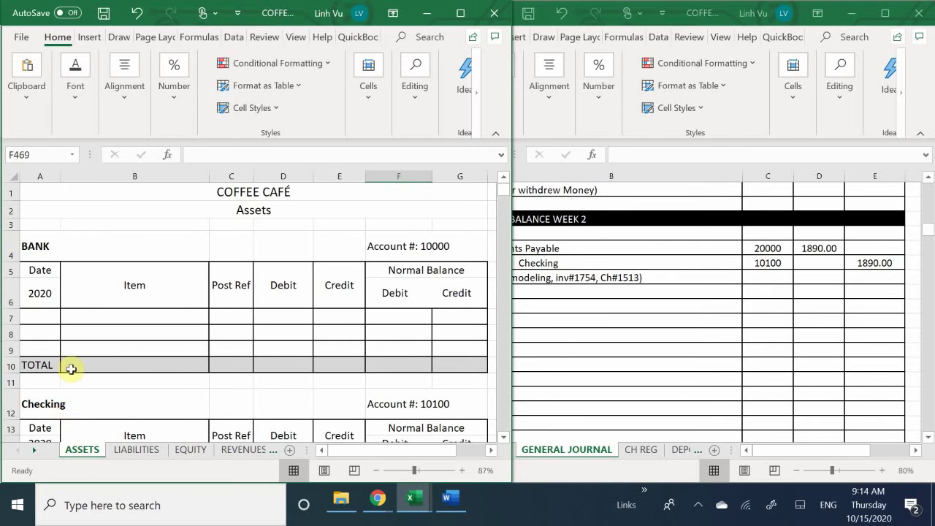
pyautogui.scroll(-1, 71, 369)
pyautogui.scroll(-6, 71, 369)
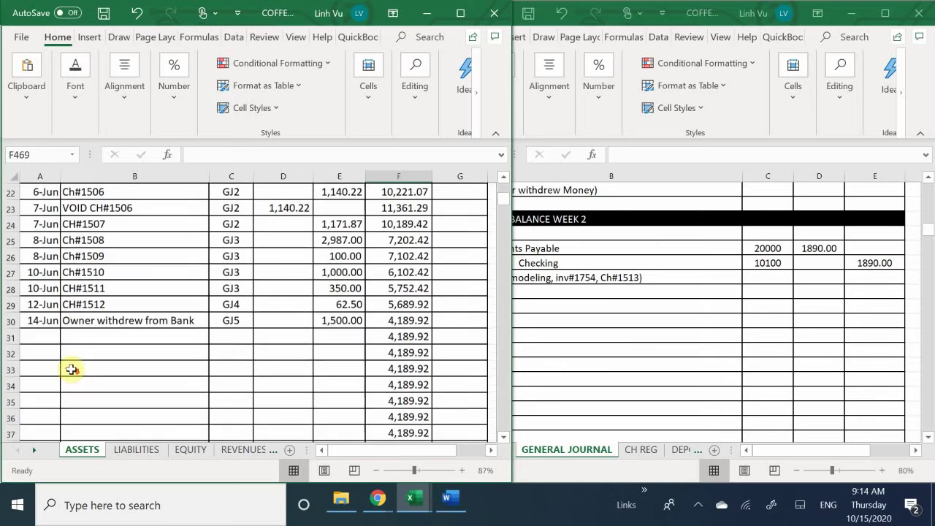
pyautogui.click(40, 338)
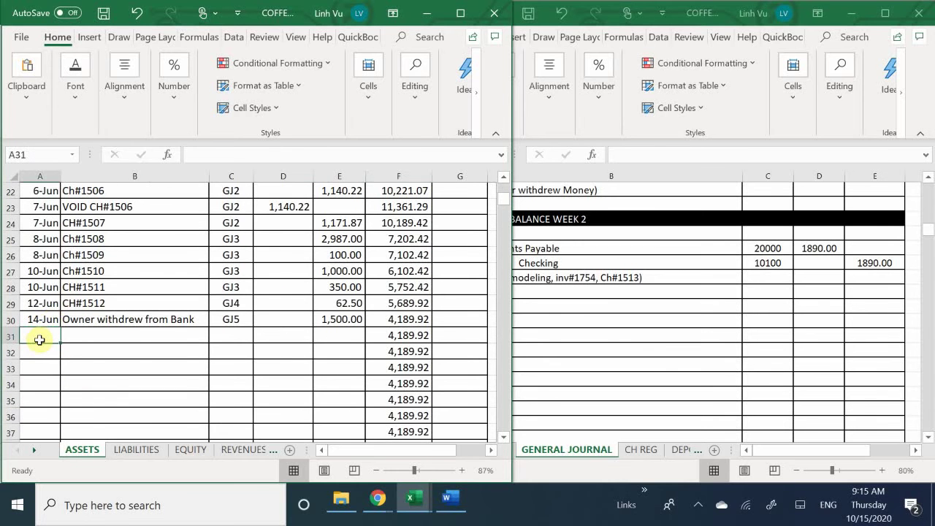
pyautogui.write('6')
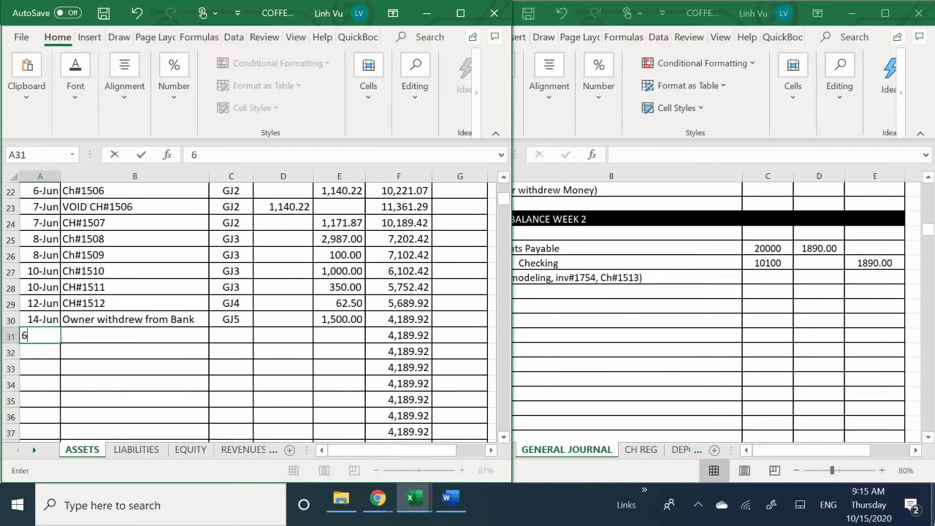
pyautogui.write('/185')
pyautogui.press('BackSpace')
pyautogui.press('BackSpace')
pyautogui.write('5')
pyautogui.press('Return')
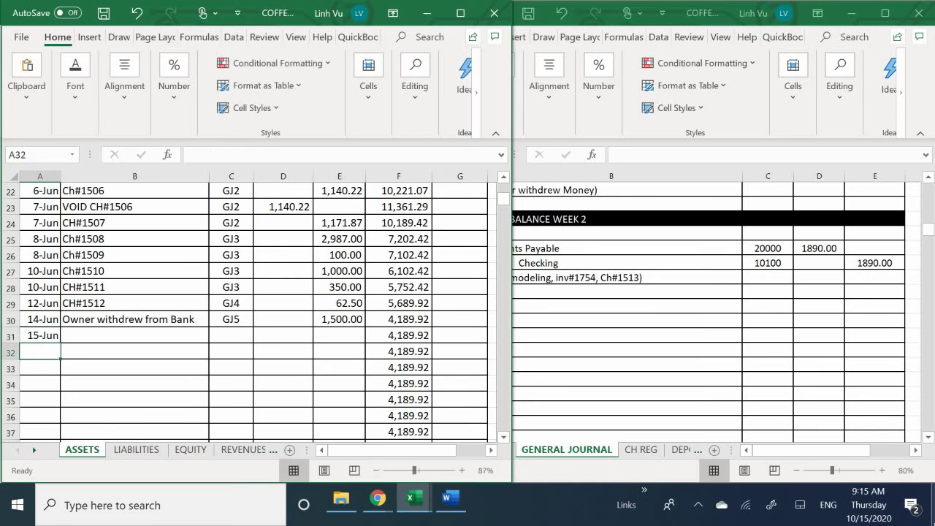
# Enter CH#1513 INV#1542 as the item in B31 for the 15-Jun row of the Checking ledger.
pyautogui.click(135, 336)
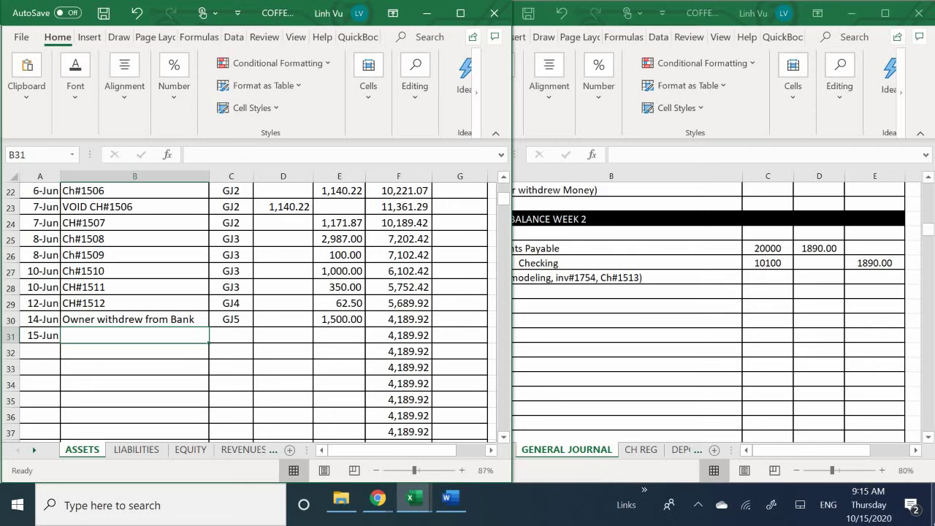
pyautogui.write('CH')
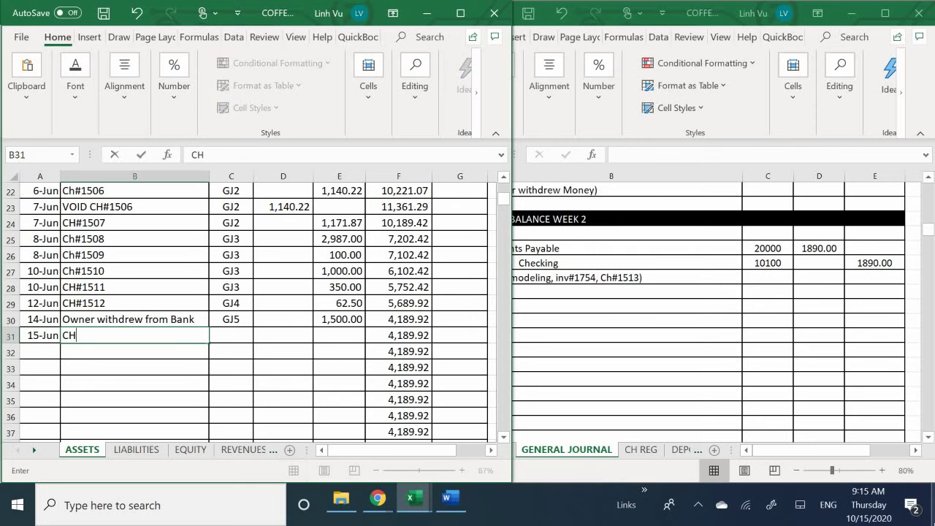
pyautogui.write('#1513 UB')
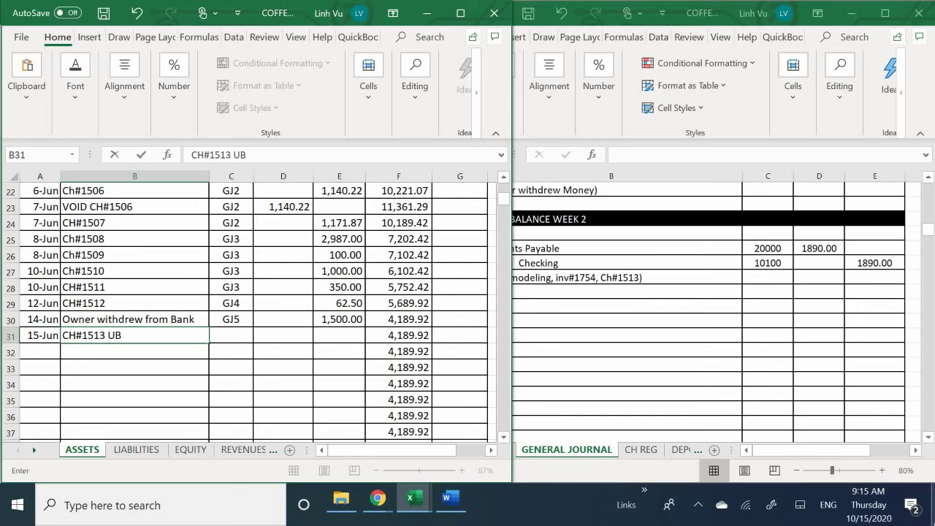
pyautogui.press('BackSpace')
pyautogui.press('BackSpace')
pyautogui.write('INV#1542')
pyautogui.press('Return')
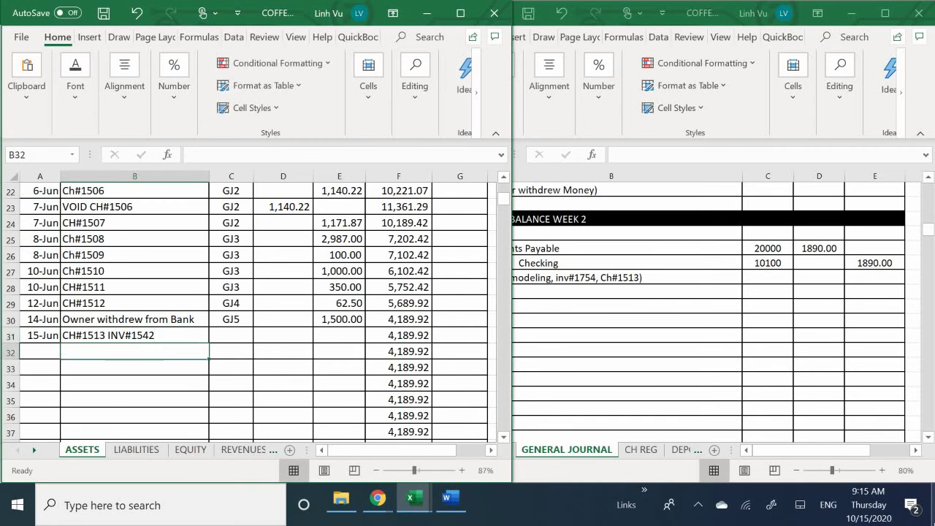
pyautogui.click(231, 335)
pyautogui.write('GH')
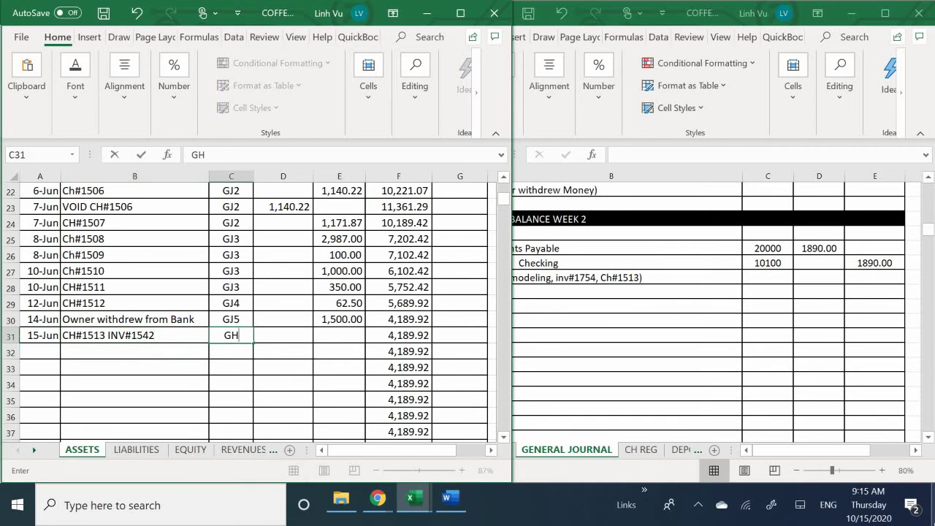
pyautogui.press('BackSpace')
pyautogui.press('BackSpace')
# Change the invoice number in B31 so the item reads CH#1513 INV#1752.
pyautogui.click(134, 335)
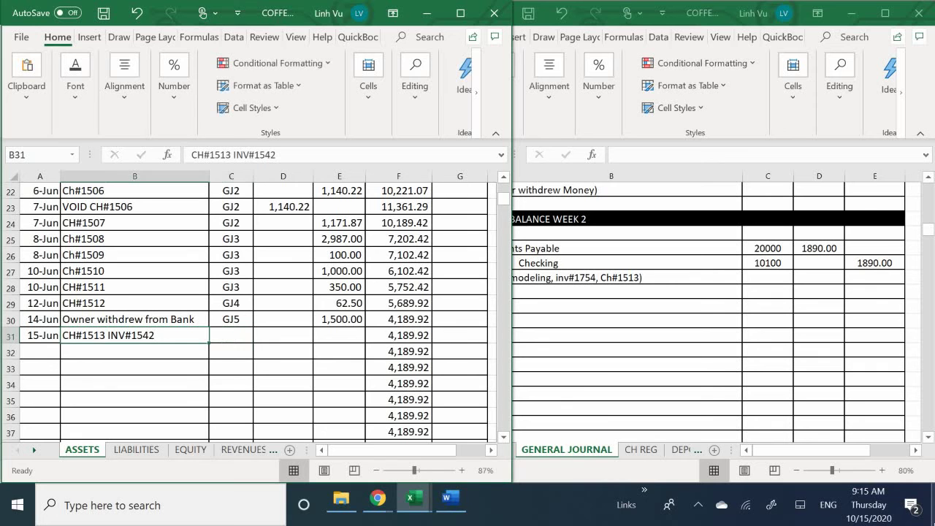
pyautogui.doubleClick(176, 338)
pyautogui.press('BackSpace')
pyautogui.press('BackSpace')
pyautogui.press('BackSpace')
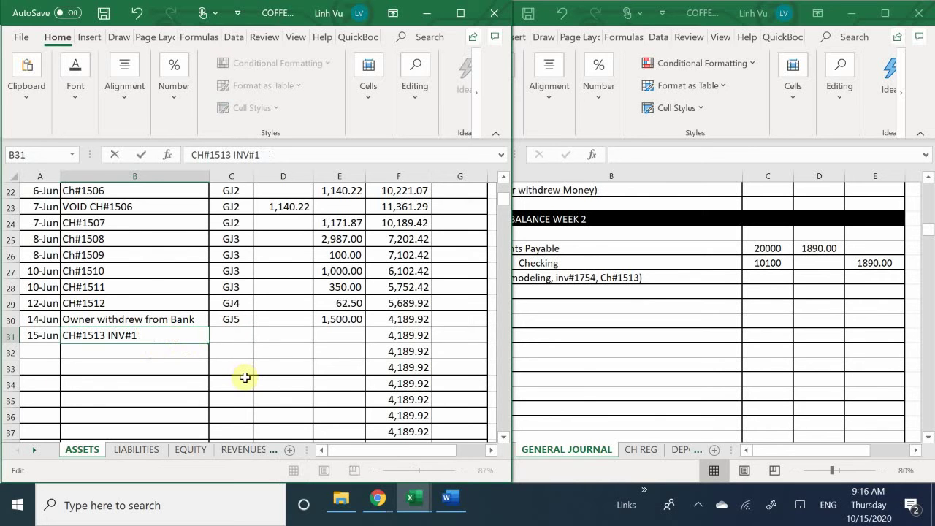
pyautogui.write('752')
pyautogui.press('Return')
# Enter the posting reference GJ5 in C31 for the 15-Jun Checking row.
pyautogui.press('Right')
pyautogui.press('Up')
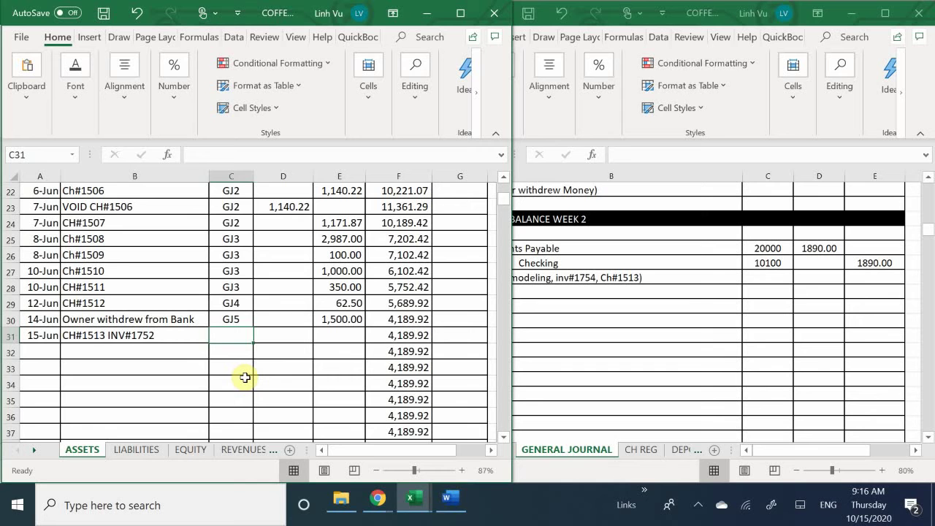
pyautogui.write('GJ')
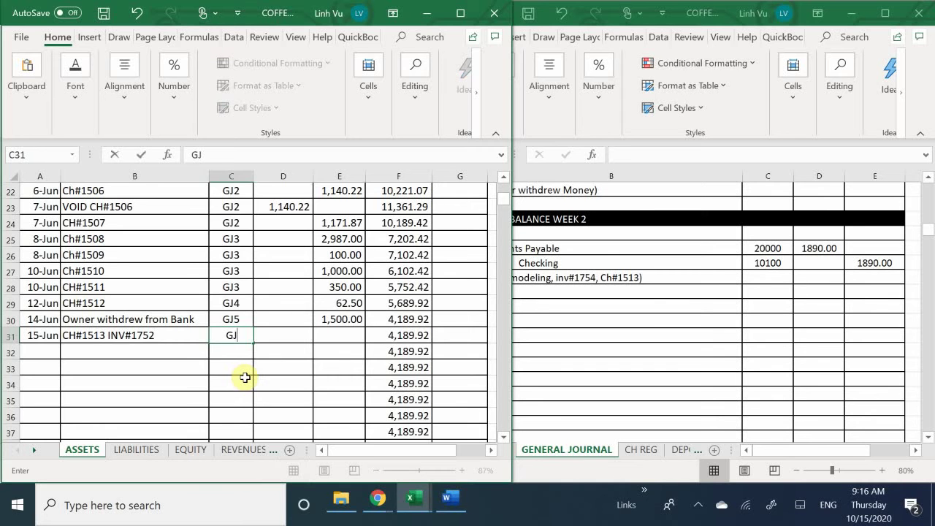
pyautogui.write('5')
pyautogui.press('Return')
pyautogui.press('Right')
pyautogui.press('Up')
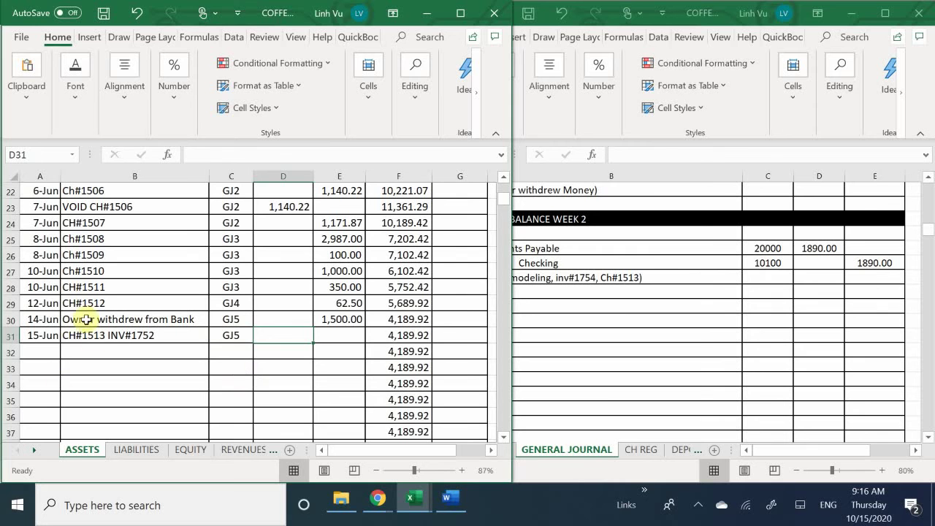
# Correct the last digit of the invoice number in B31 so the item reads CH#1513 INV#1754.
pyautogui.doubleClick(159, 335)
pyautogui.press('BackSpace')
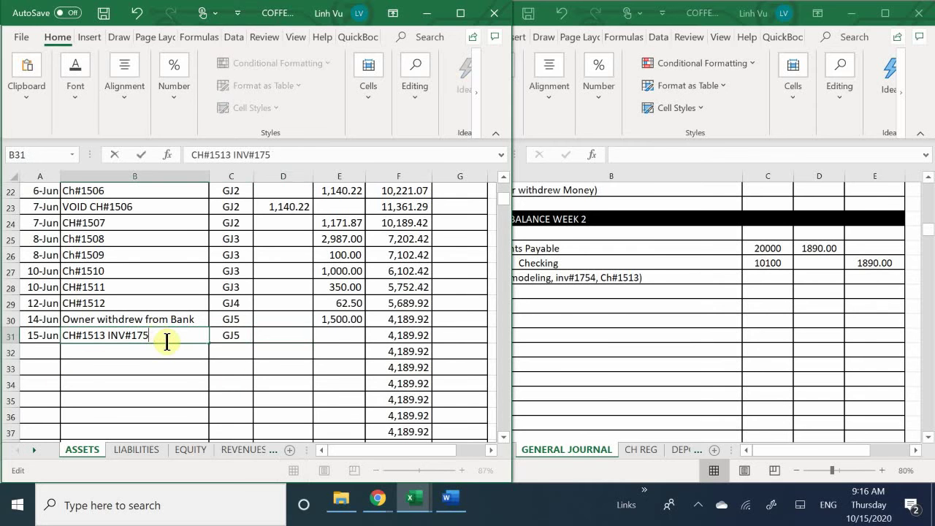
pyautogui.write('4')
pyautogui.press('Return')
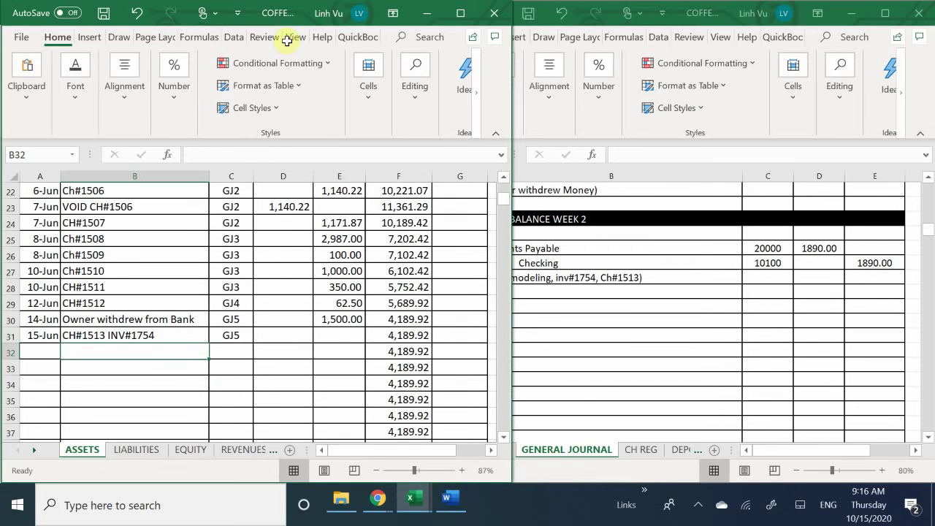
# Enter 1890 as the credit in E31 for the 15-Jun Checking row.
pyautogui.click(286, 336)
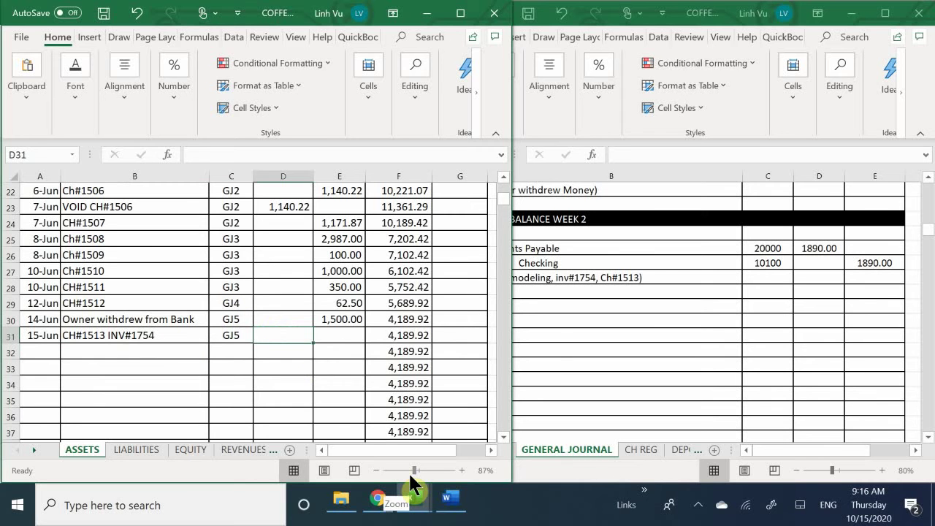
pyautogui.press('Tab')
pyautogui.write('1890')
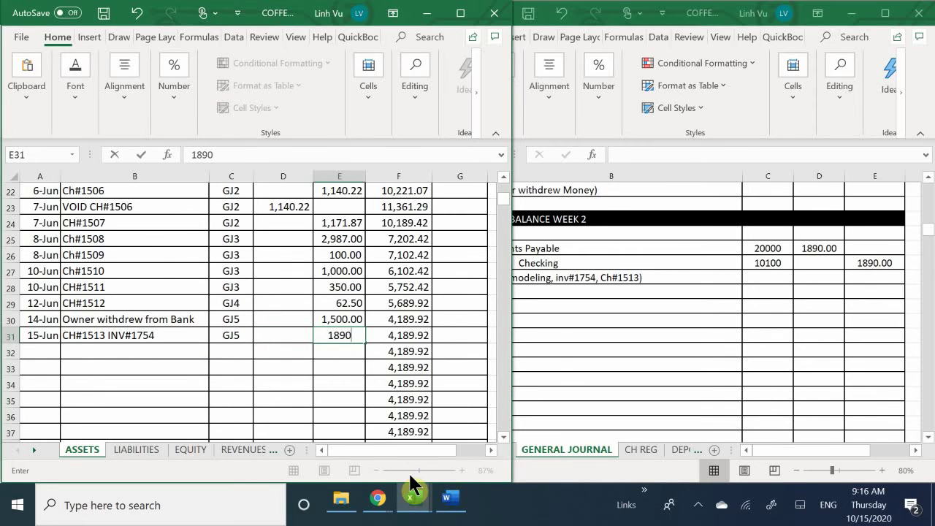
pyautogui.press('Return')
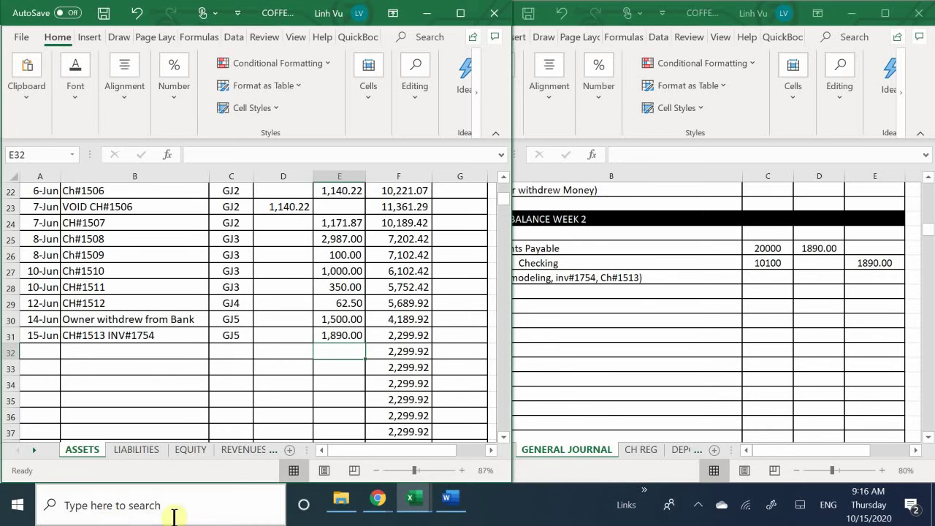
# Bring up the Word assignment at the office supplies purchase and enter its date 6/15 in A183 of the General Journal.
pyautogui.click(542, 332)
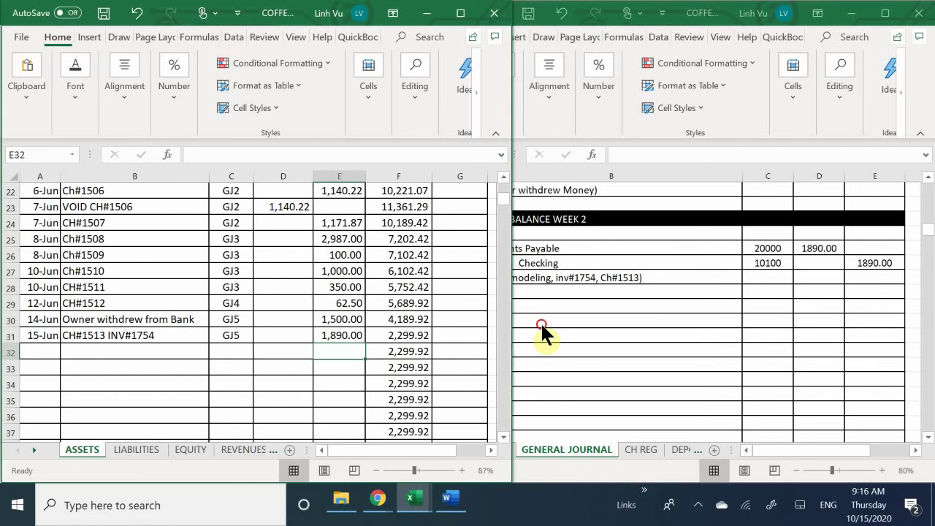
pyautogui.click(447, 500)
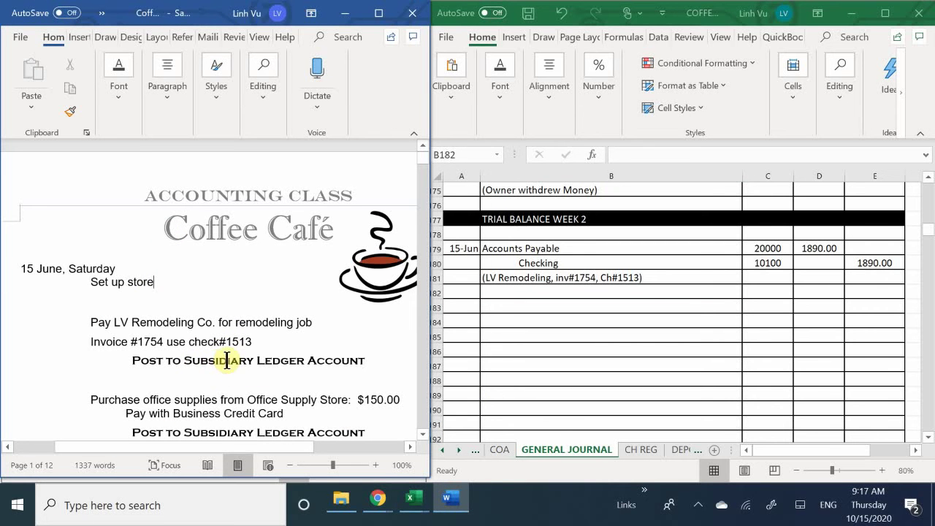
pyautogui.scroll(-1, 227, 359)
pyautogui.scroll(-3, 227, 359)
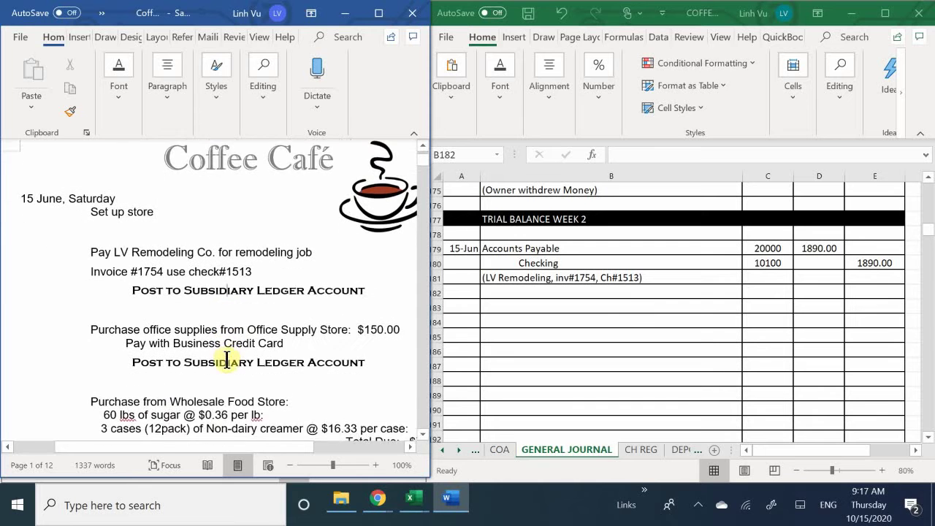
pyautogui.scroll(1, 189, 353)
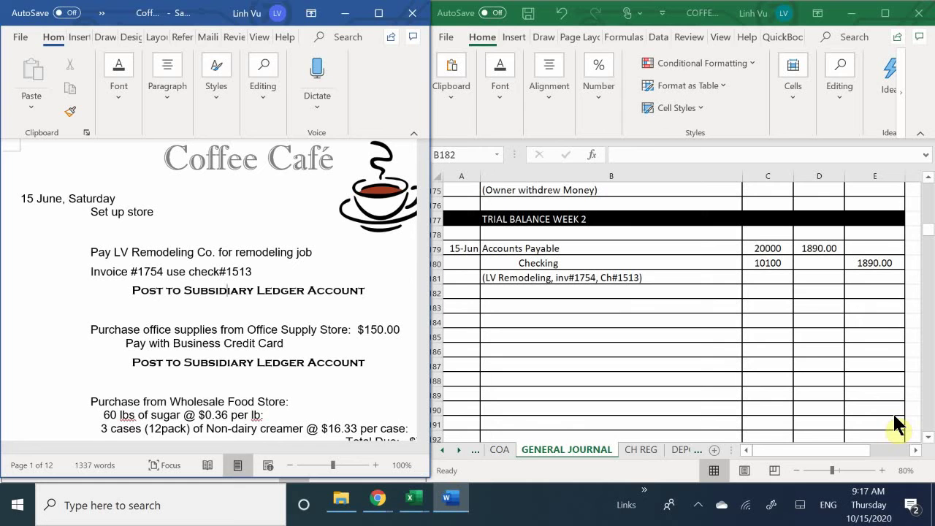
pyautogui.click(457, 299)
pyautogui.click(458, 307)
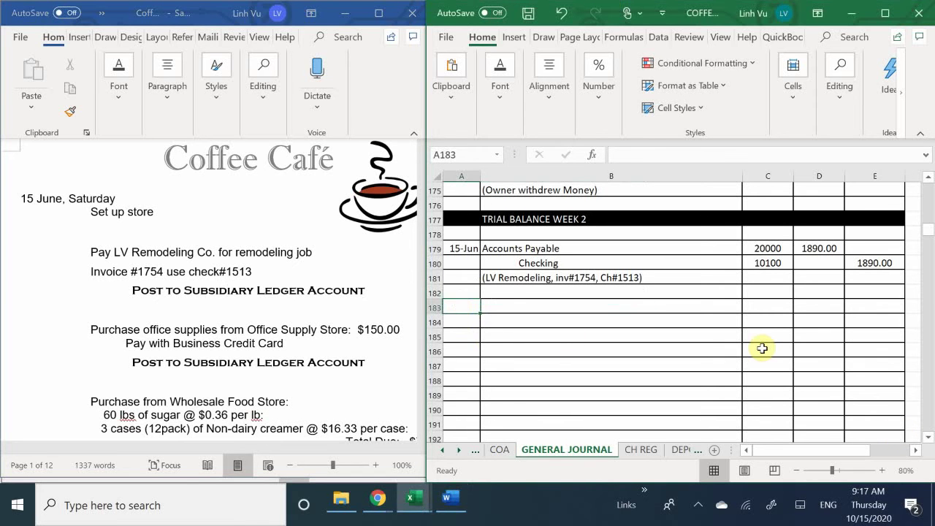
pyautogui.write('6/15')
pyautogui.press('Return')
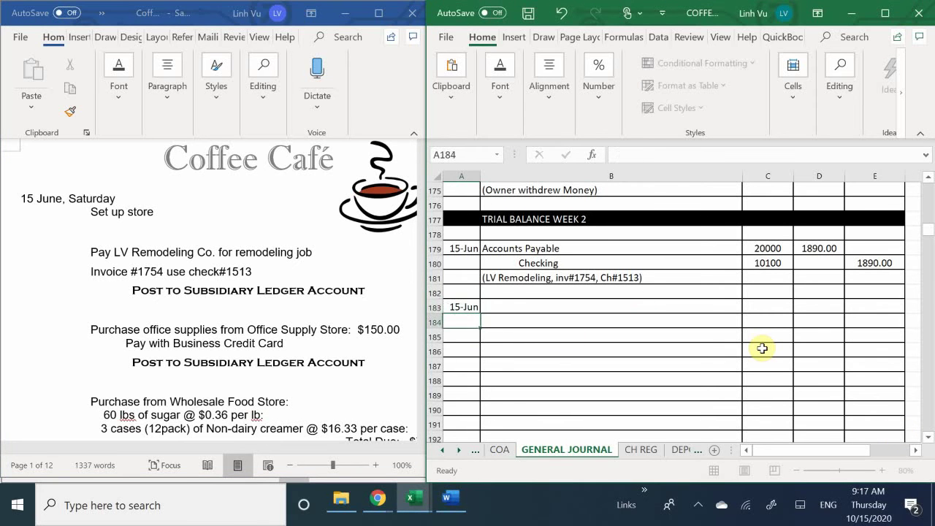
# Find the office supplies account on the COA sheet, then enter Office Supplies in B183 and account number 11800 in C183 of the General Journal.
pyautogui.press('Tab')
pyautogui.press('Up')
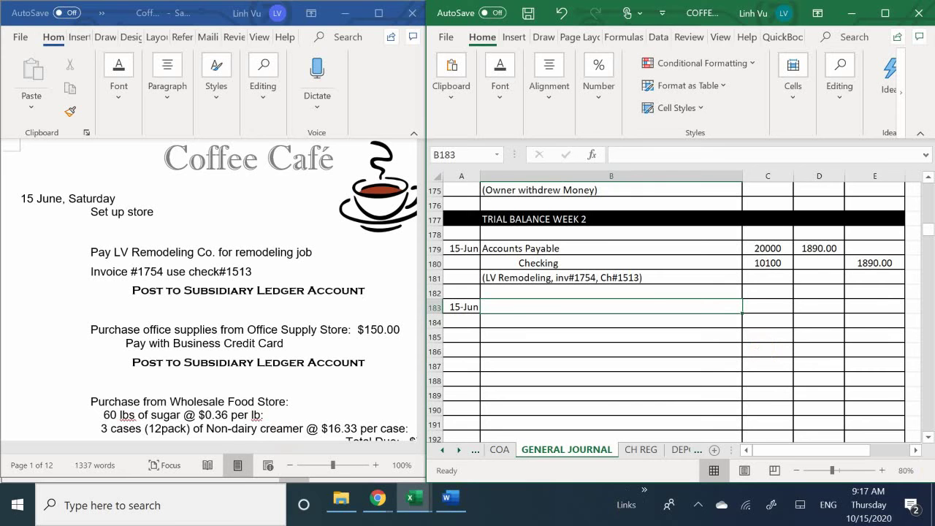
pyautogui.click(495, 446)
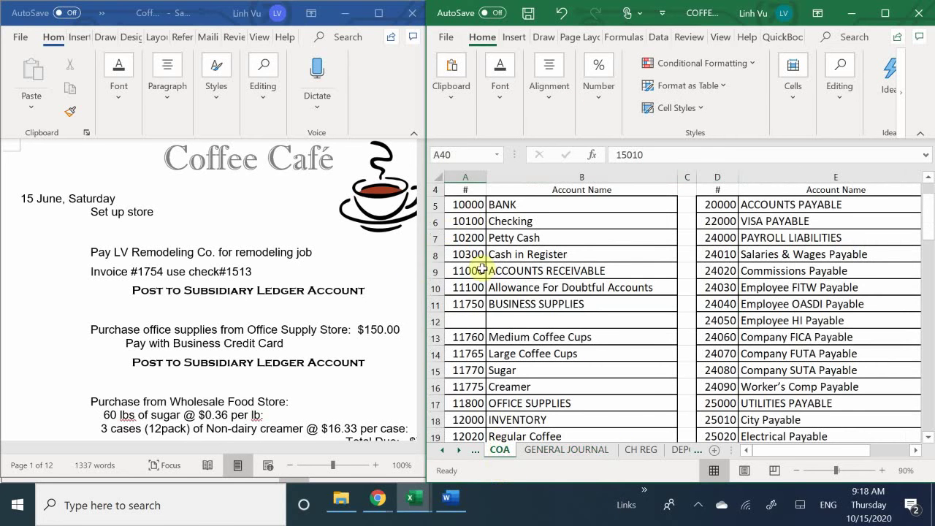
pyautogui.scroll(1, 482, 268)
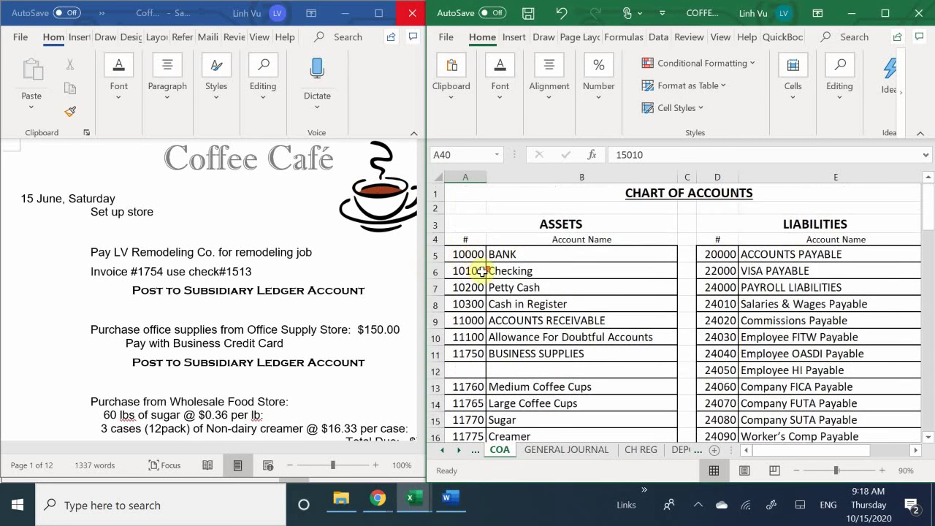
pyautogui.scroll(-1, 483, 271)
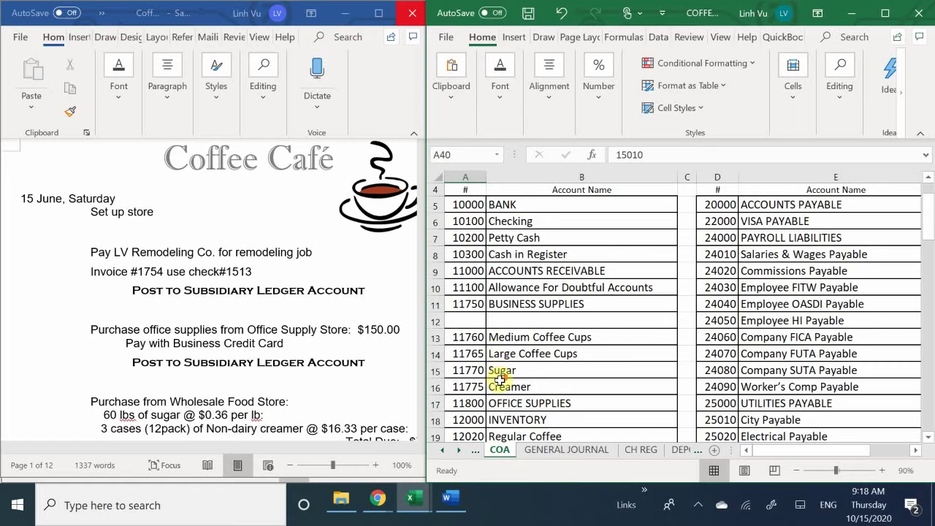
pyautogui.scroll(-1, 501, 379)
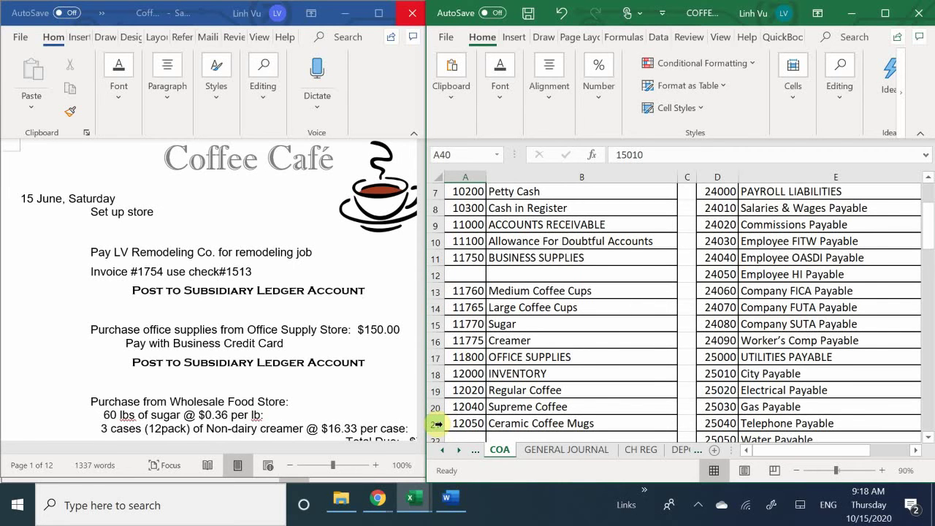
pyautogui.click(542, 449)
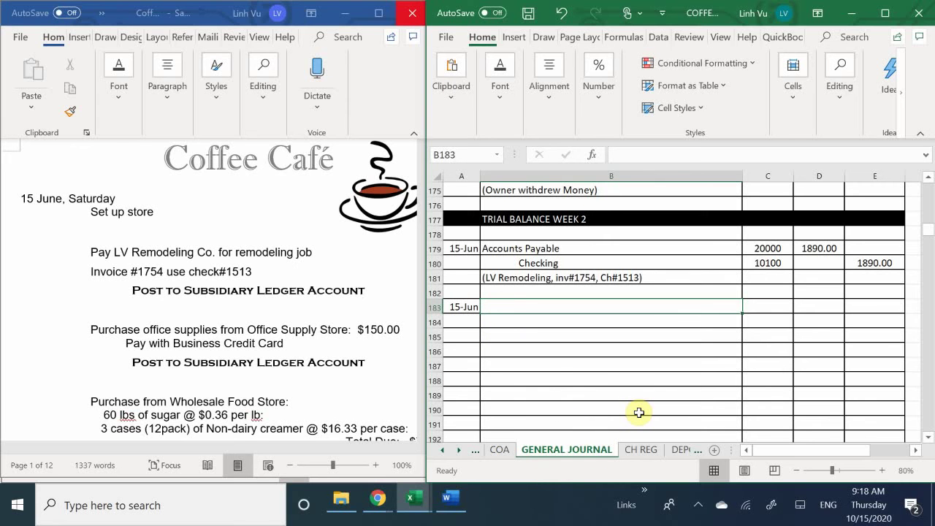
pyautogui.write('Of')
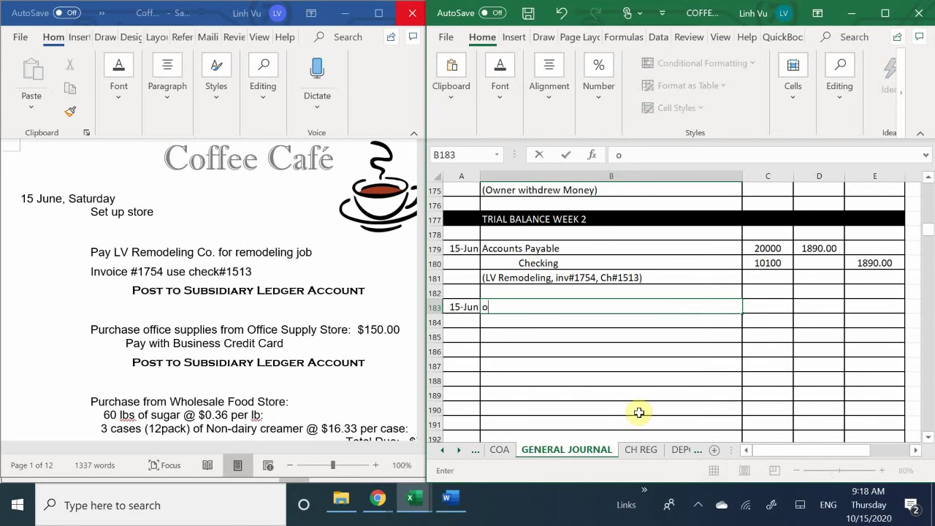
pyautogui.write('fice Supplies')
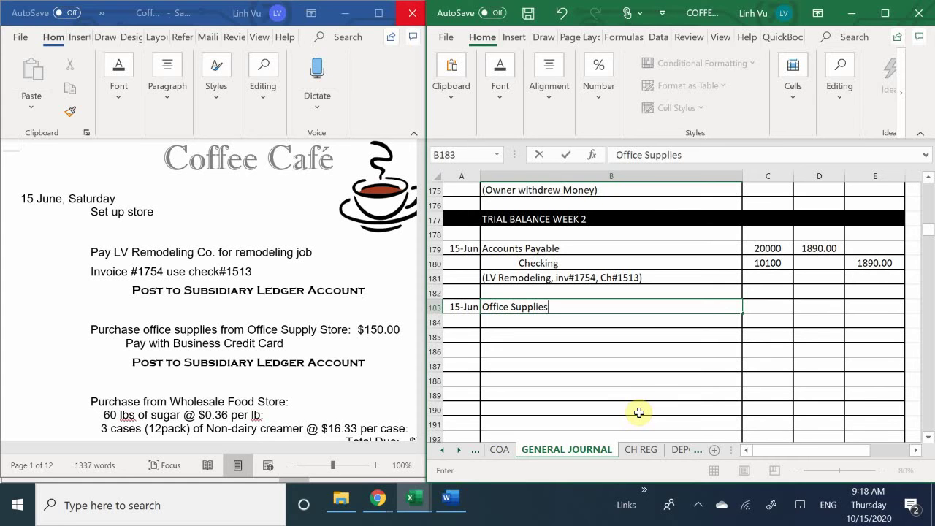
pyautogui.press('Tab')
pyautogui.write('11800')
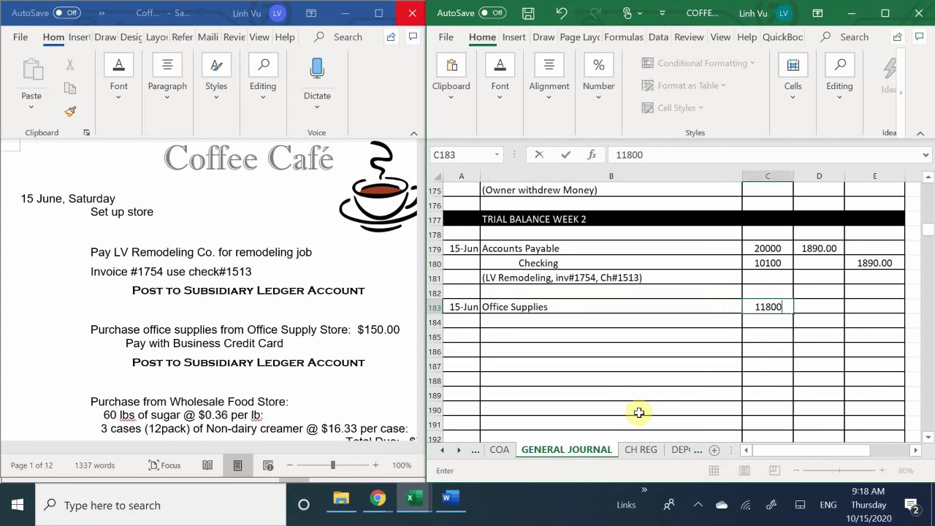
pyautogui.press('Return')
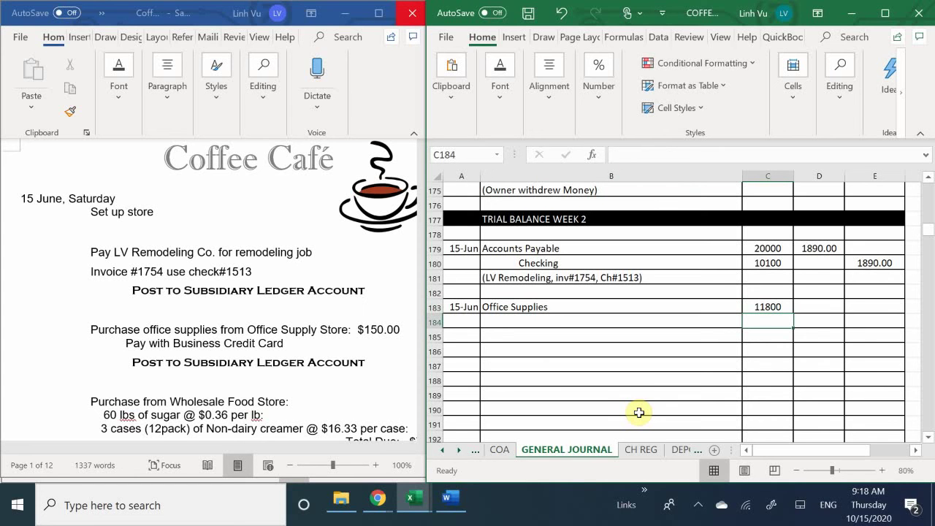
# Enter 150 as the debit in D183 for Office Supplies and select B184 for the credit account.
pyautogui.click(511, 323)
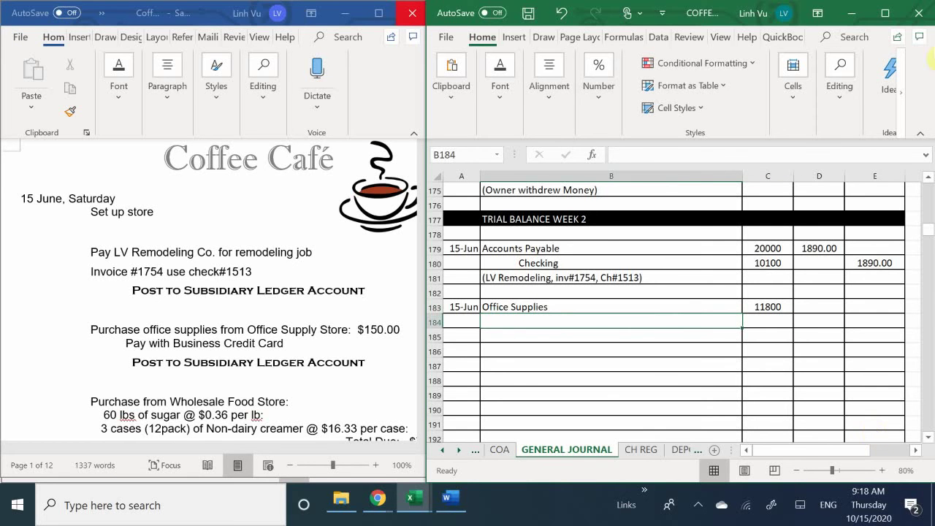
pyautogui.click(814, 308)
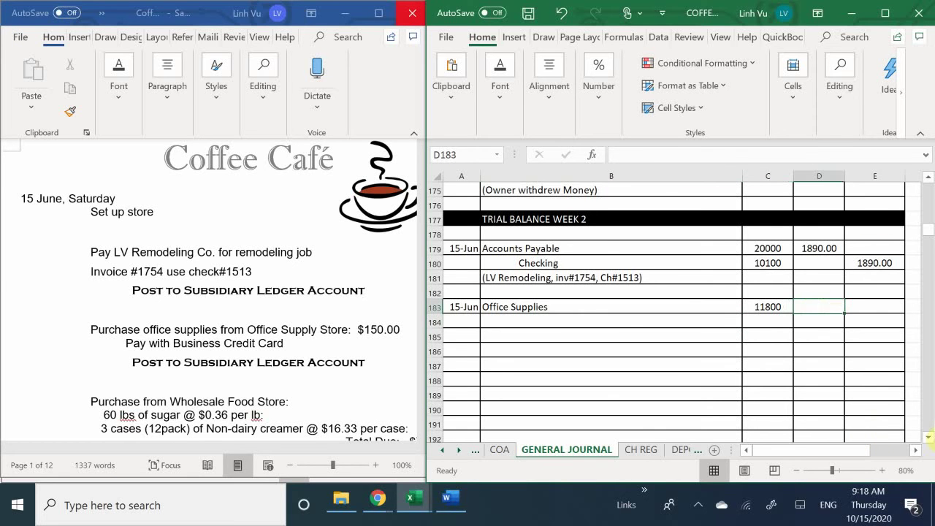
pyautogui.write('150')
pyautogui.press('Return')
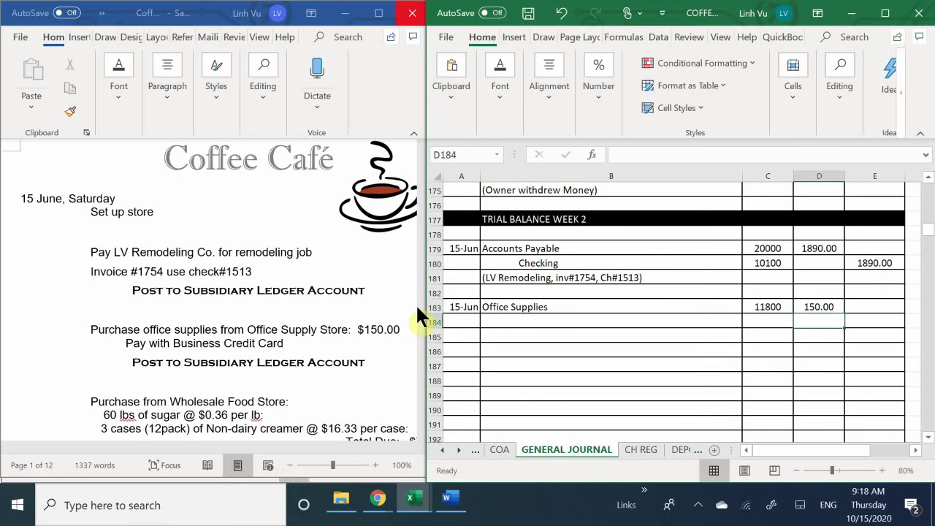
pyautogui.click(505, 321)
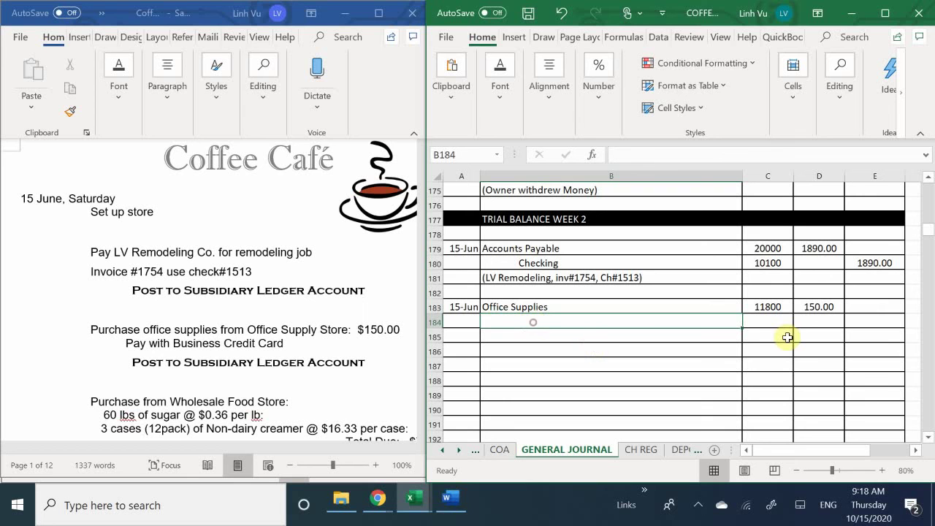
# Enter VISA Payable, indented, as the credit account in B184 of the General Journal.
pyautogui.press('F2')
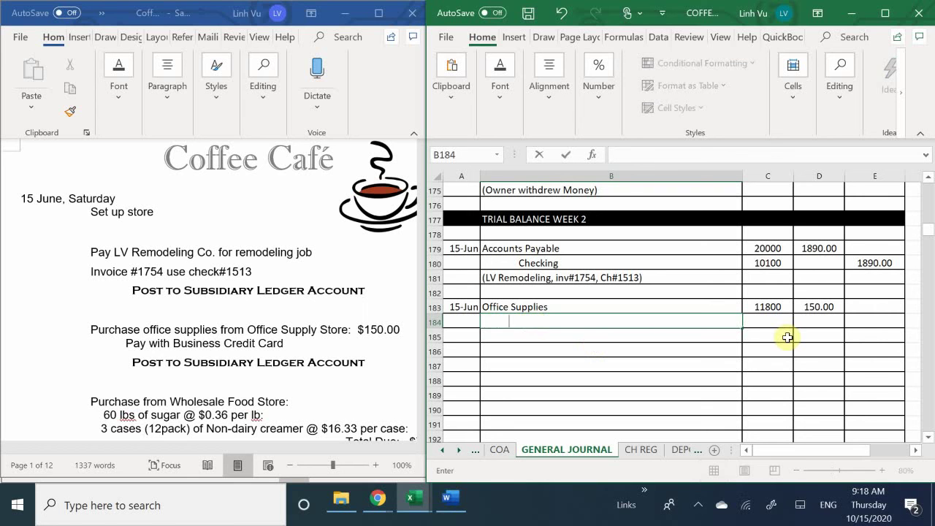
pyautogui.write('VIS')
pyautogui.press('BackSpace')
pyautogui.press('BackSpace')
pyautogui.write('ISA')
pyautogui.write('Payable')
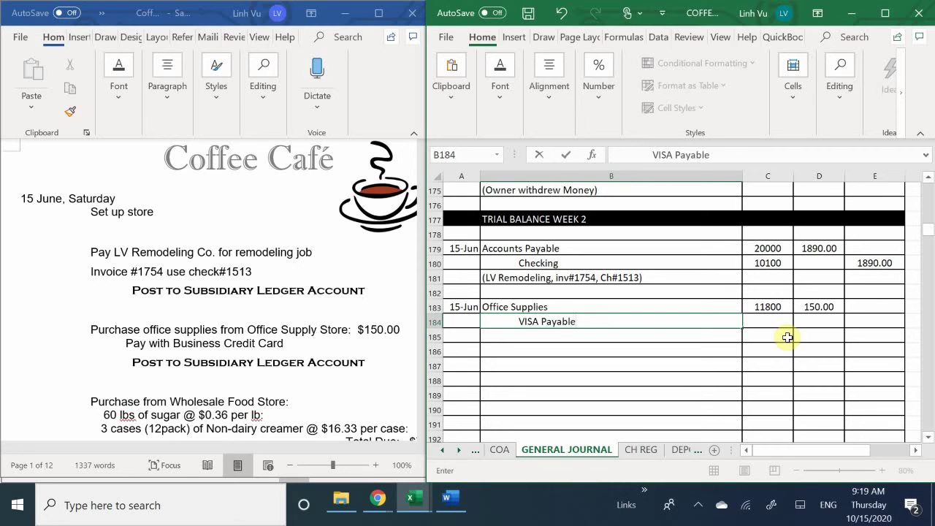
pyautogui.press('Tab')
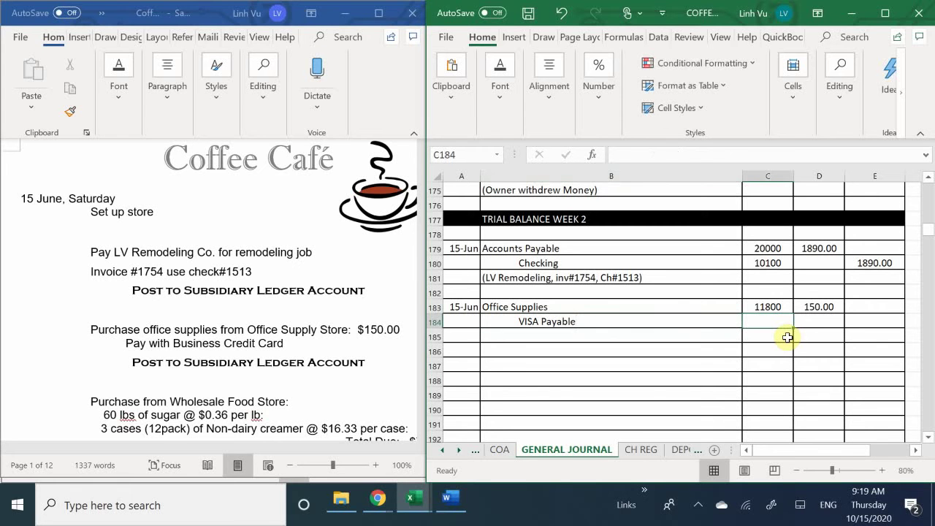
# Enter account number 22000 in C184 and 150 as the credit in E184 for VISA Payable.
pyautogui.write('22000')
pyautogui.press('Return')
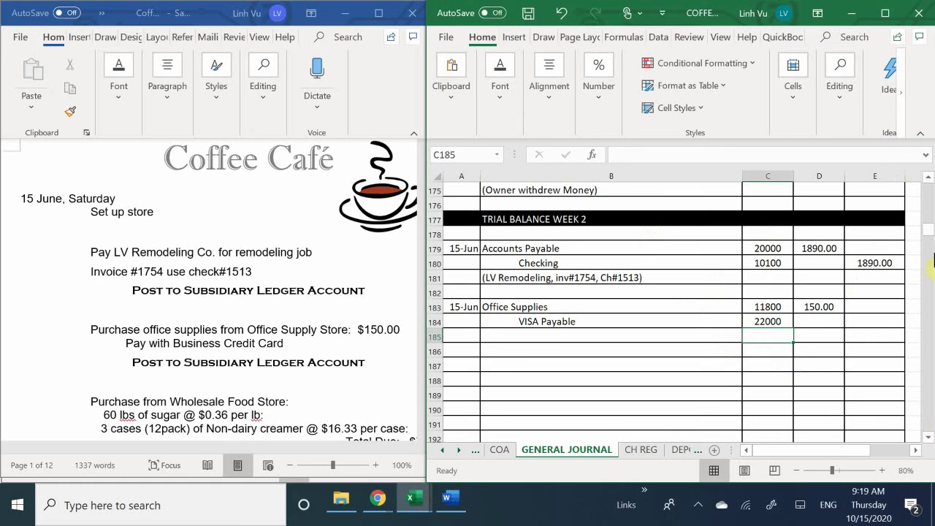
pyautogui.click(872, 324)
pyautogui.write('150')
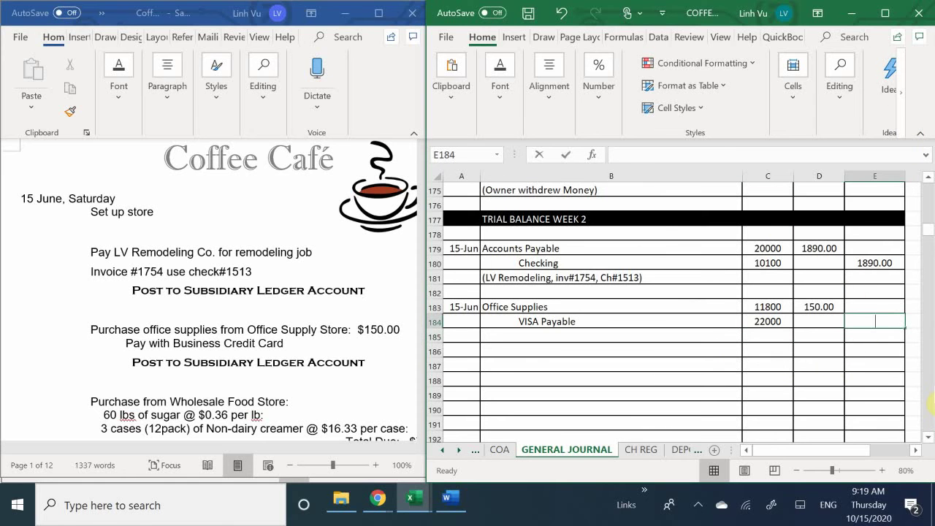
pyautogui.press('Return')
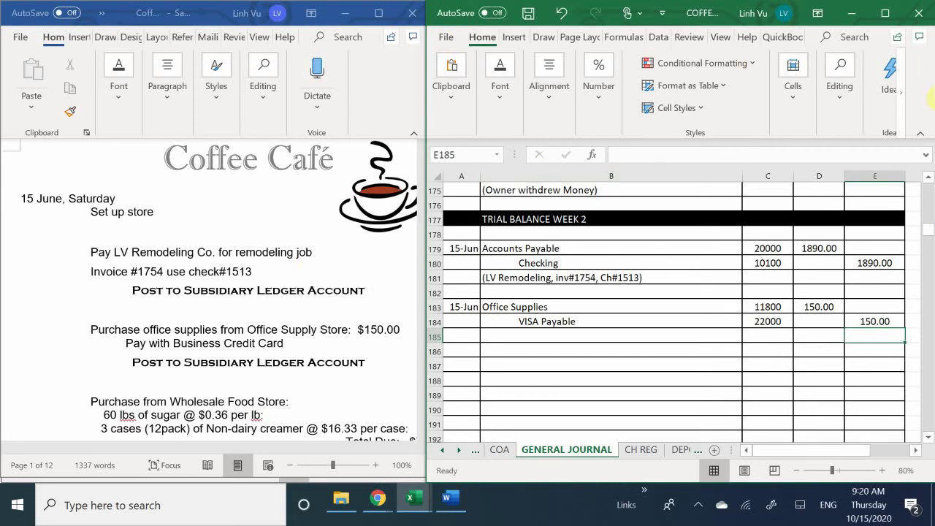
# Enter the explanation (Office Supply Store) in B185 beneath the office supplies journal entry.
pyautogui.click(510, 337)
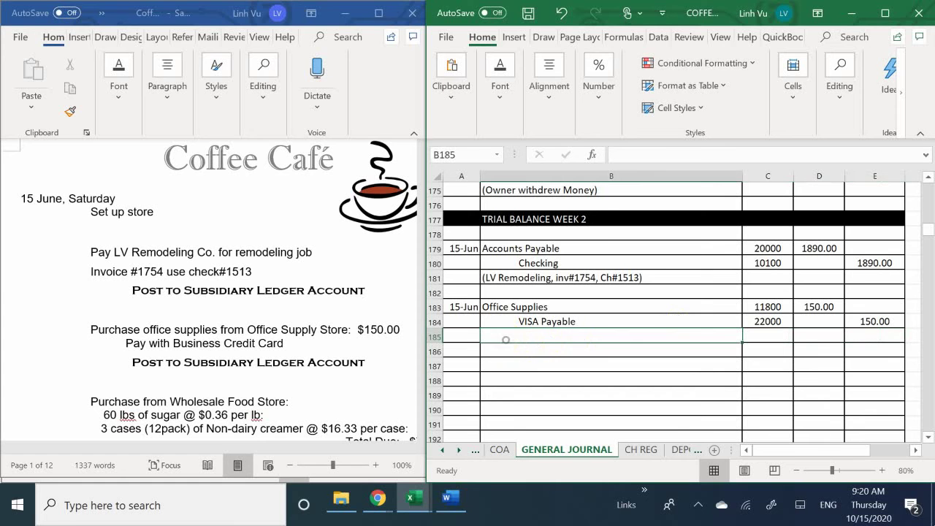
pyautogui.write('(')
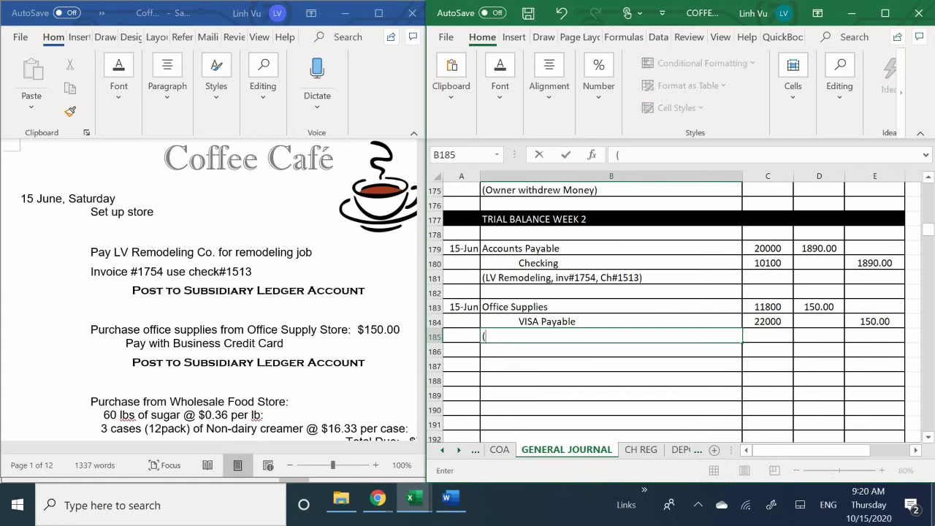
pyautogui.write('Office Supply')
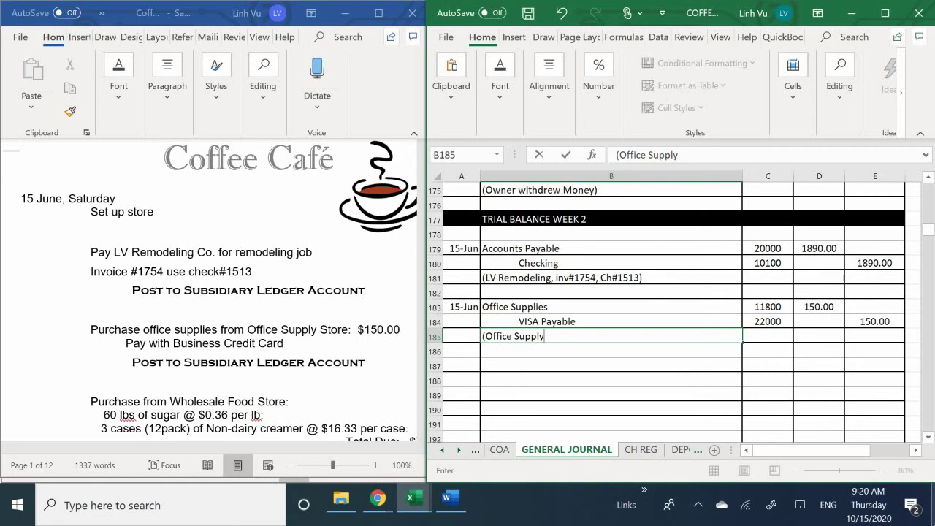
pyautogui.write('Store,')
pyautogui.write('Purch')
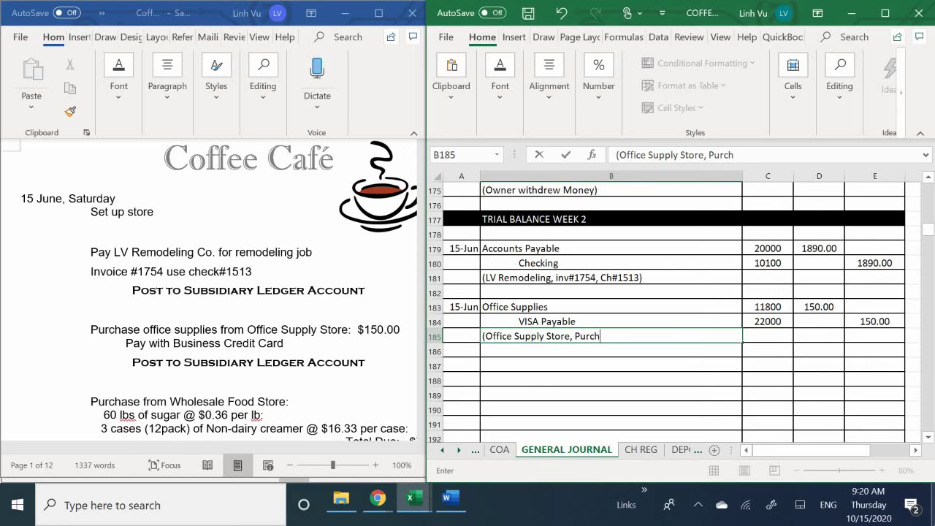
pyautogui.write('ase Office Su')
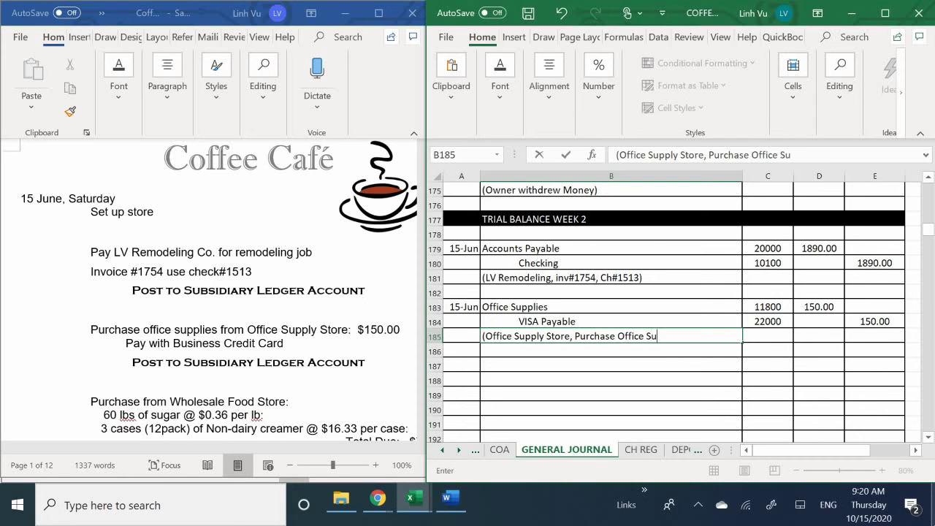
pyautogui.write('pplies)')
pyautogui.press('BackSpace')
pyautogui.press('BackSpace')
pyautogui.press('BackSpace')
pyautogui.press('BackSpace')
pyautogui.press('BackSpace')
pyautogui.press('BackSpace')
pyautogui.press('BackSpace')
pyautogui.press('BackSpace')
pyautogui.press('BackSpace')
pyautogui.press('BackSpace')
pyautogui.press('BackSpace')
pyautogui.press('BackSpace')
pyautogui.press('BackSpace')
pyautogui.press('BackSpace')
pyautogui.press('BackSpace')
pyautogui.press('BackSpace')
pyautogui.press('BackSpace')
pyautogui.press('BackSpace')
pyautogui.press('BackSpace')
pyautogui.press('BackSpace')
pyautogui.press('BackSpace')
pyautogui.press('BackSpace')
pyautogui.press('BackSpace')
pyautogui.press('BackSpace')
pyautogui.press('BackSpace')
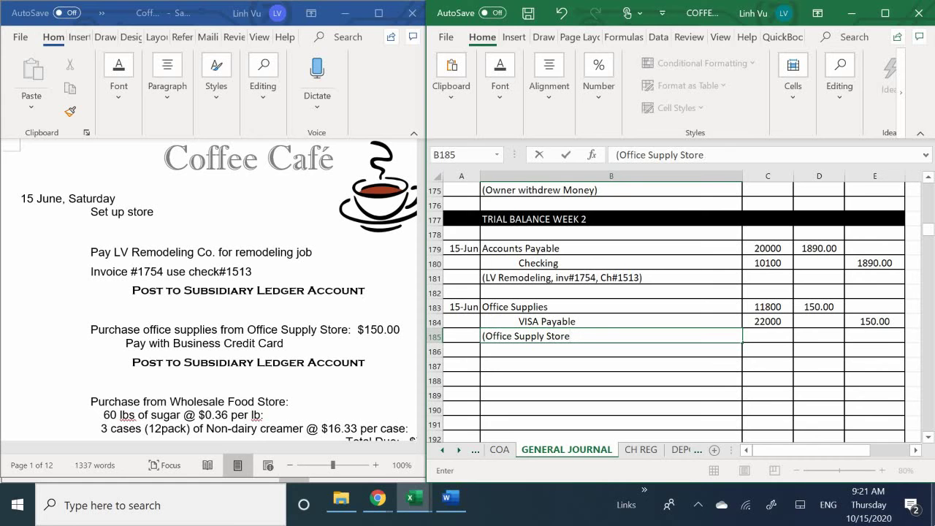
pyautogui.write(')')
pyautogui.press('Return')
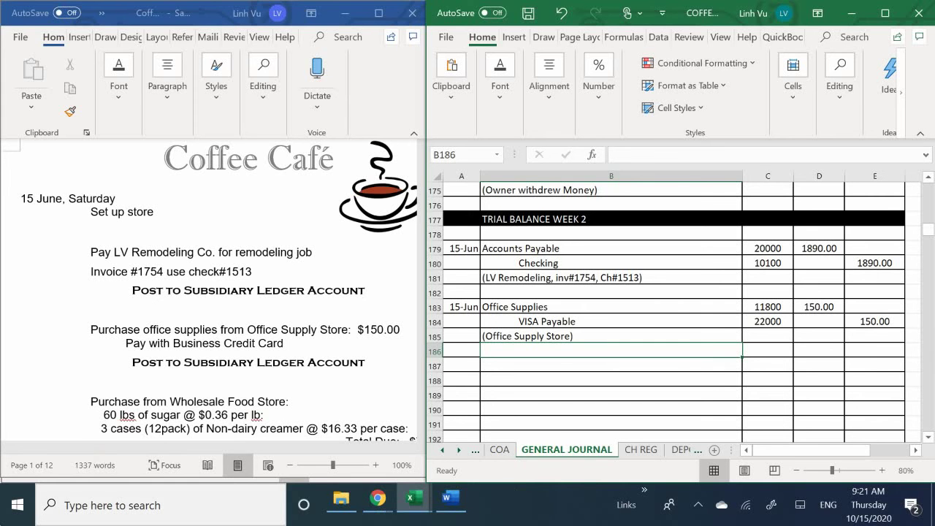
# Switch to the ledger workbook and enter the date 6/15 in A188 of the Office Supplies account on the ASSETS sheet.
pyautogui.click(409, 499)
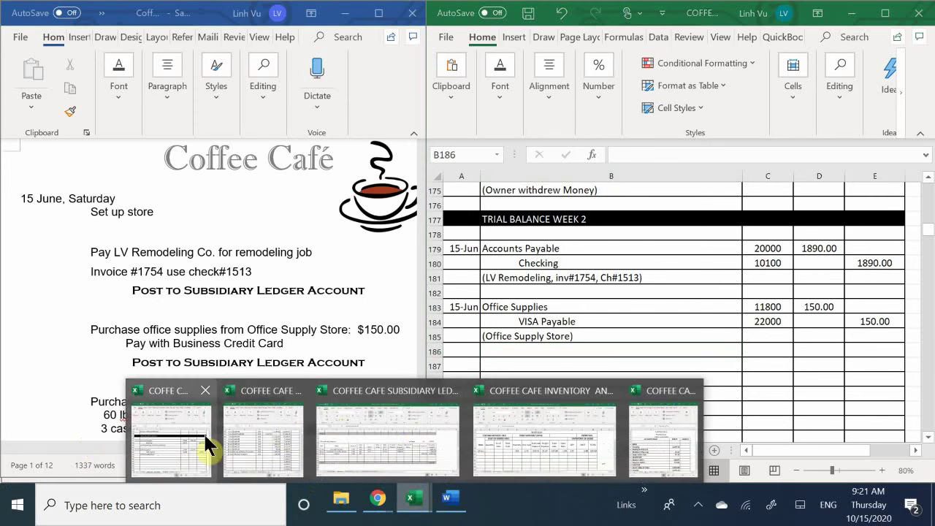
pyautogui.click(261, 432)
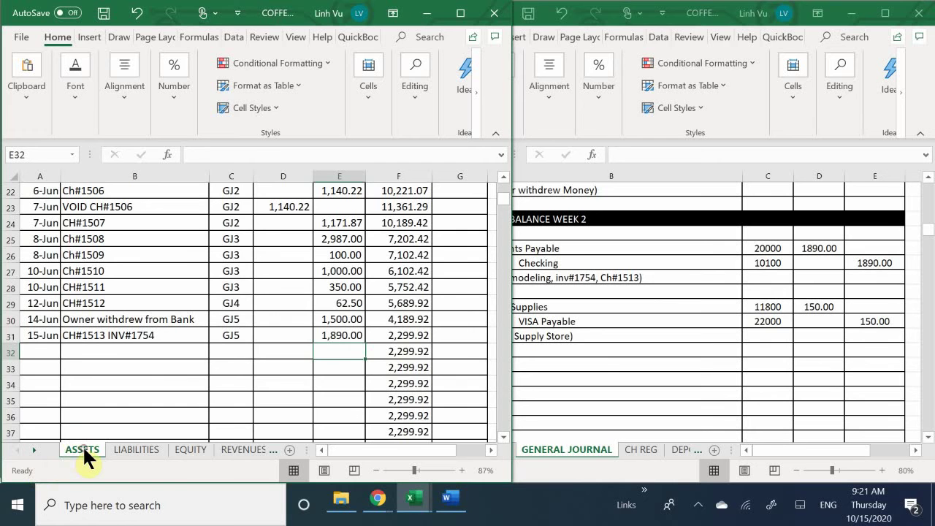
pyautogui.scroll(7, 99, 340)
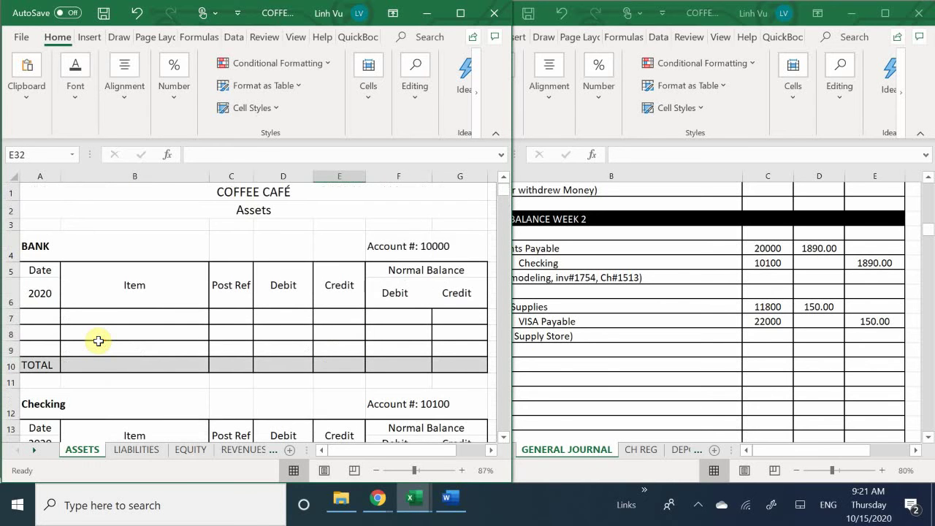
pyautogui.scroll(-3, 99, 340)
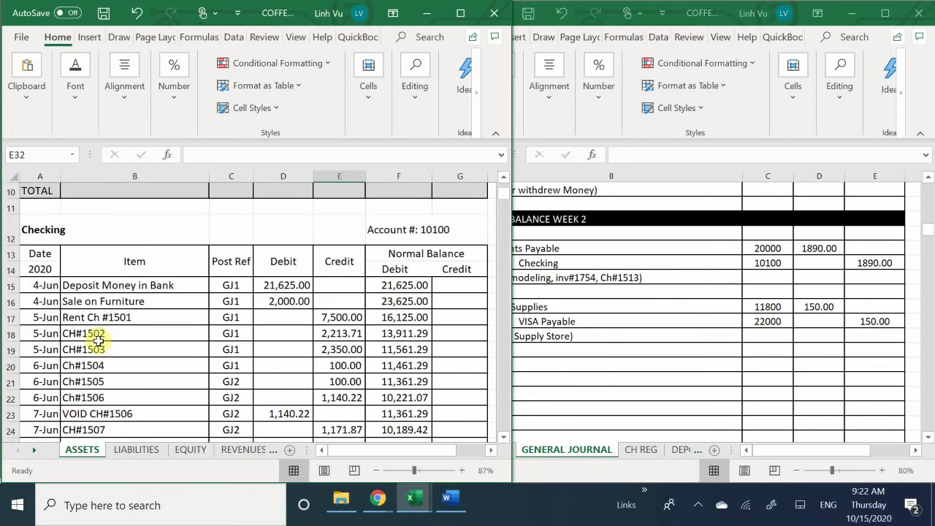
pyautogui.scroll(-1, 98, 340)
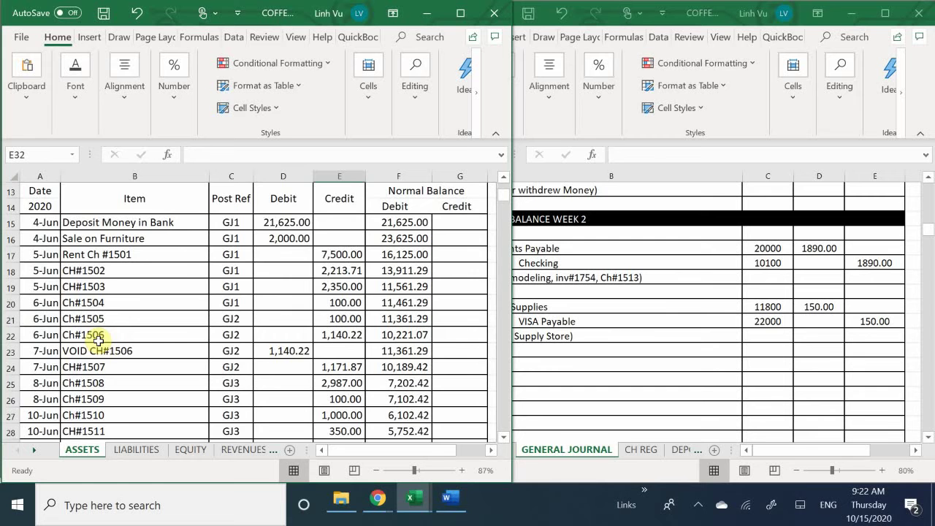
pyautogui.scroll(-4, 98, 340)
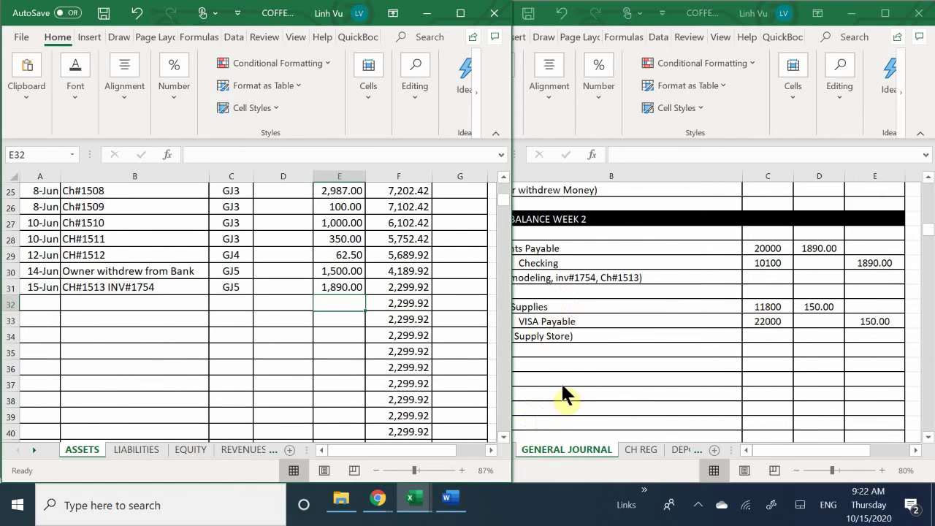
pyautogui.scroll(-2, 72, 350)
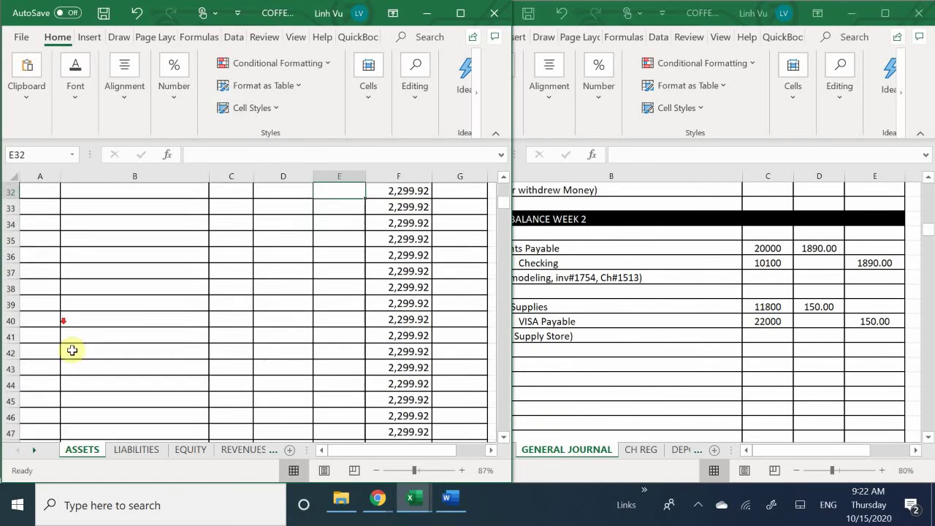
pyautogui.scroll(-17, 73, 351)
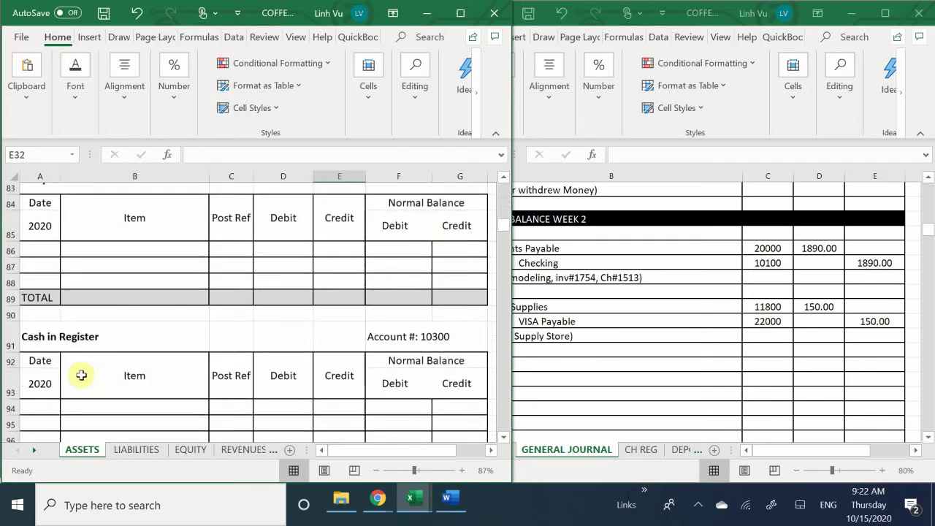
pyautogui.scroll(-13, 81, 375)
pyautogui.scroll(-3, 81, 375)
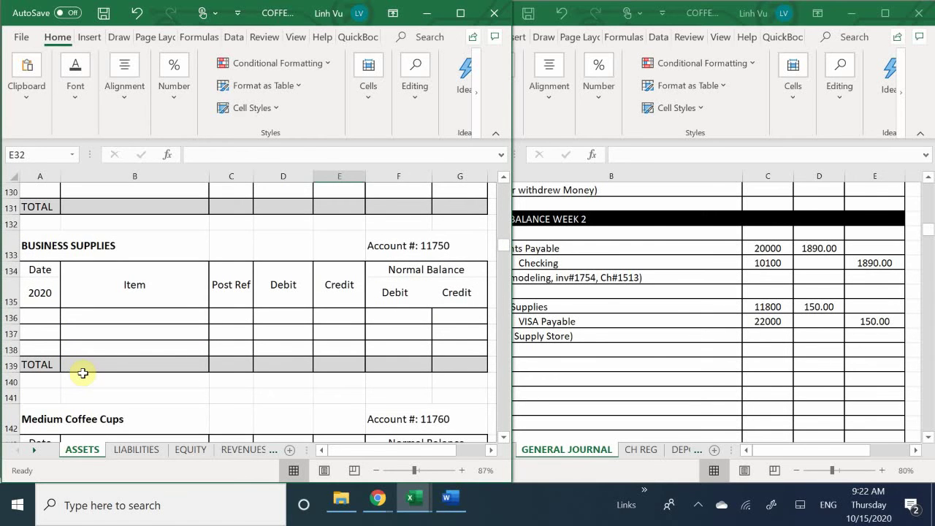
pyautogui.scroll(5, 82, 374)
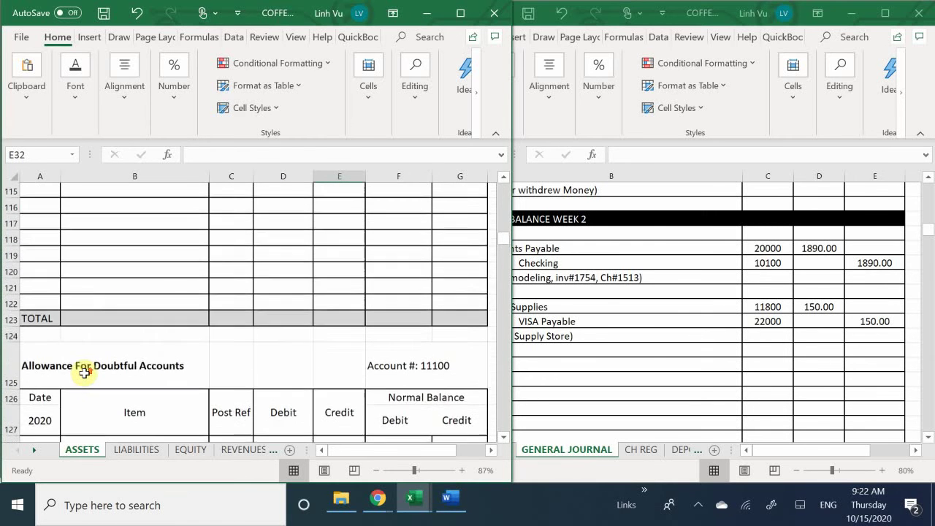
pyautogui.scroll(-10, 85, 373)
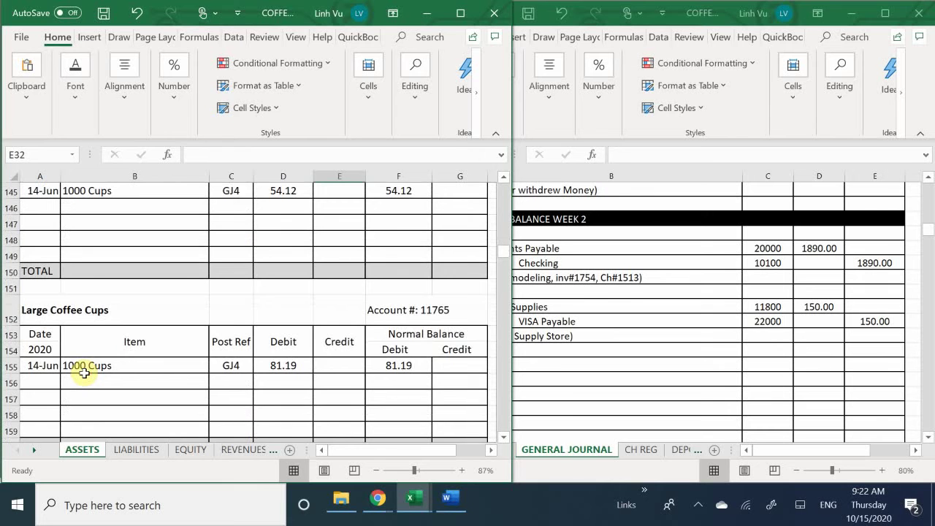
pyautogui.scroll(-6, 85, 373)
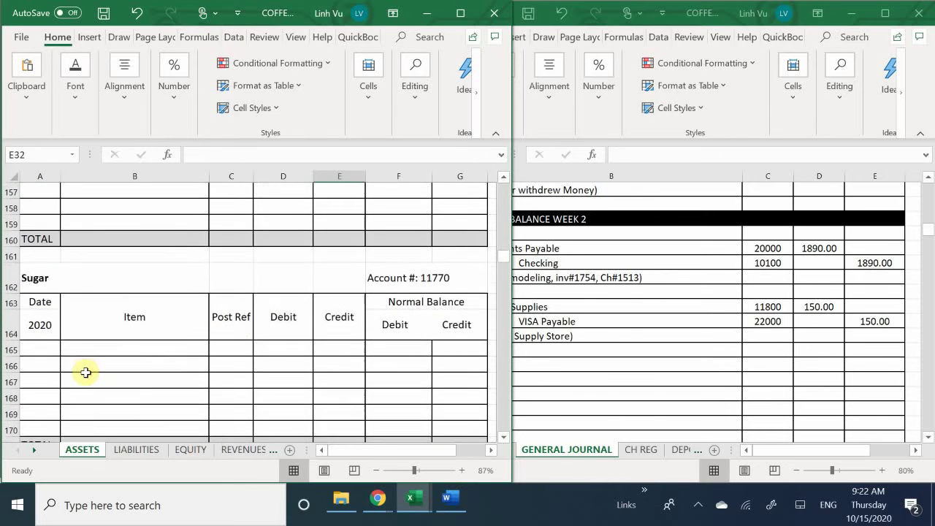
pyautogui.scroll(-5, 86, 372)
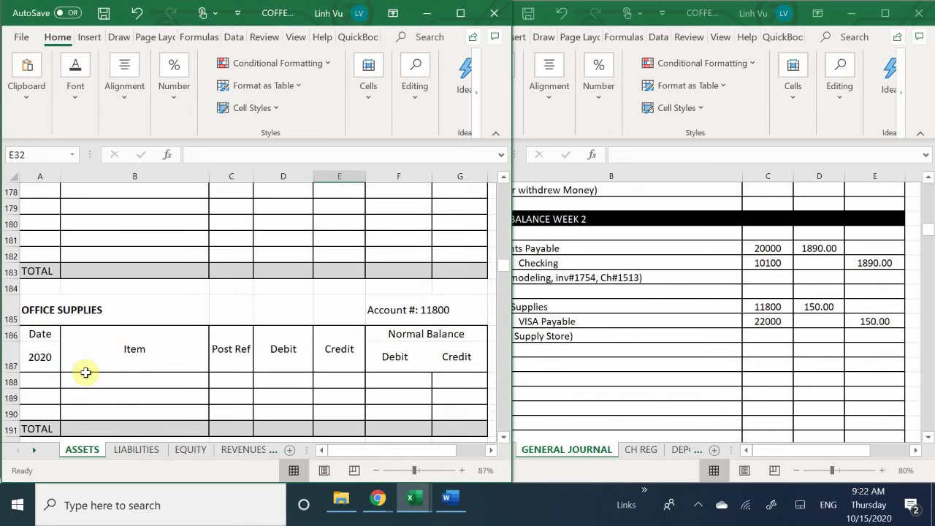
pyautogui.scroll(-1, 107, 324)
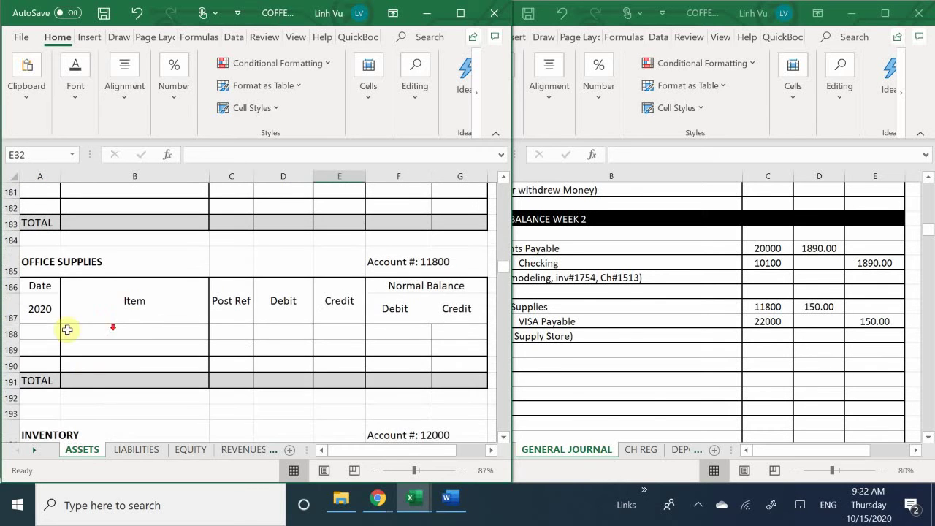
pyautogui.click(36, 332)
pyautogui.write('6')
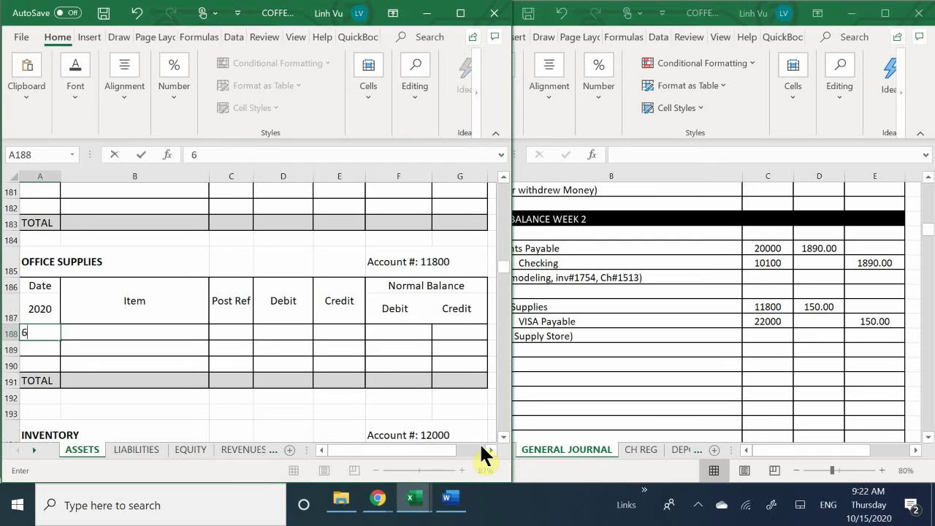
pyautogui.write('/15')
pyautogui.press('Return')
pyautogui.press('Right')
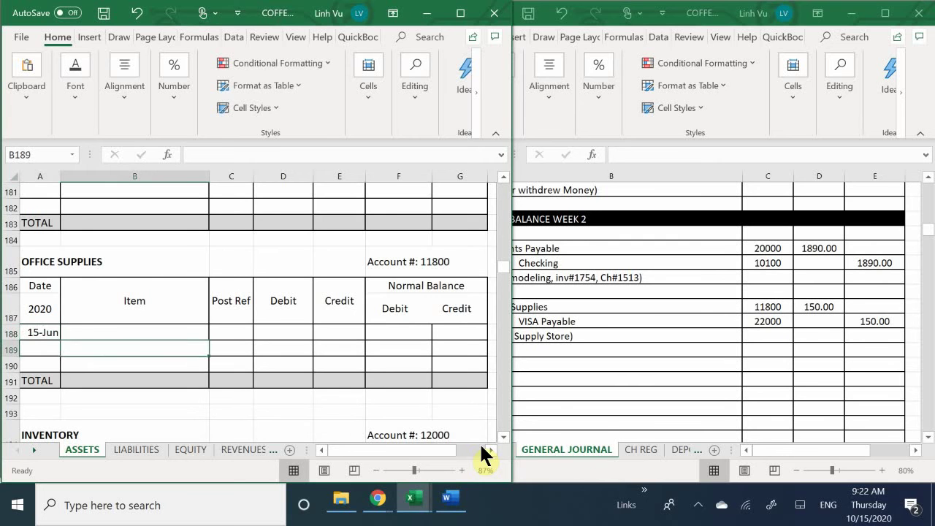
pyautogui.press('Up')
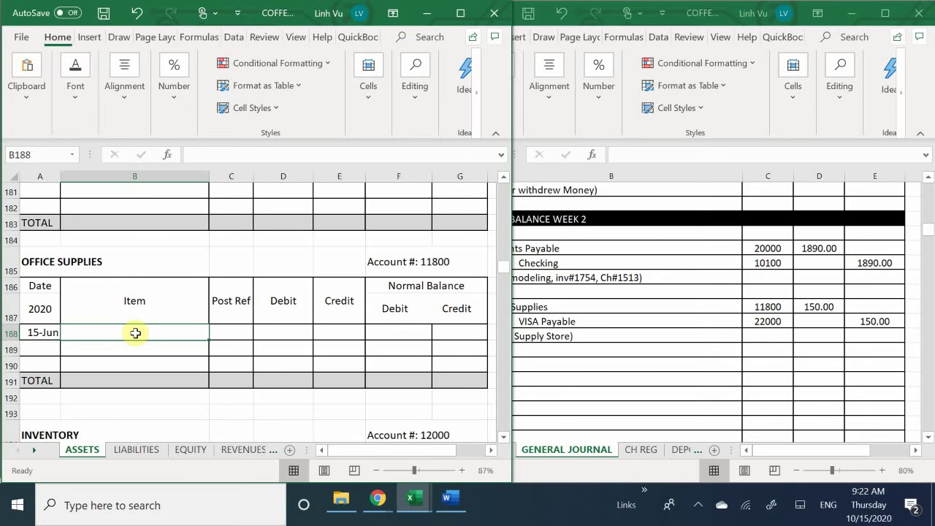
# Enter the post reference GJ5 in C188 and a debit of 150 in D188 of the Office Supplies account.
pyautogui.click(239, 333)
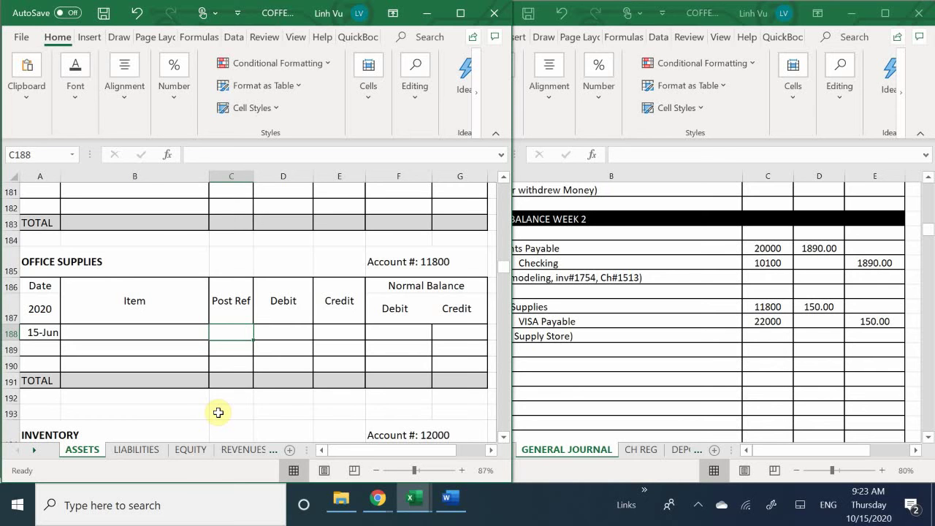
pyautogui.write('F')
pyautogui.press('BackSpace')
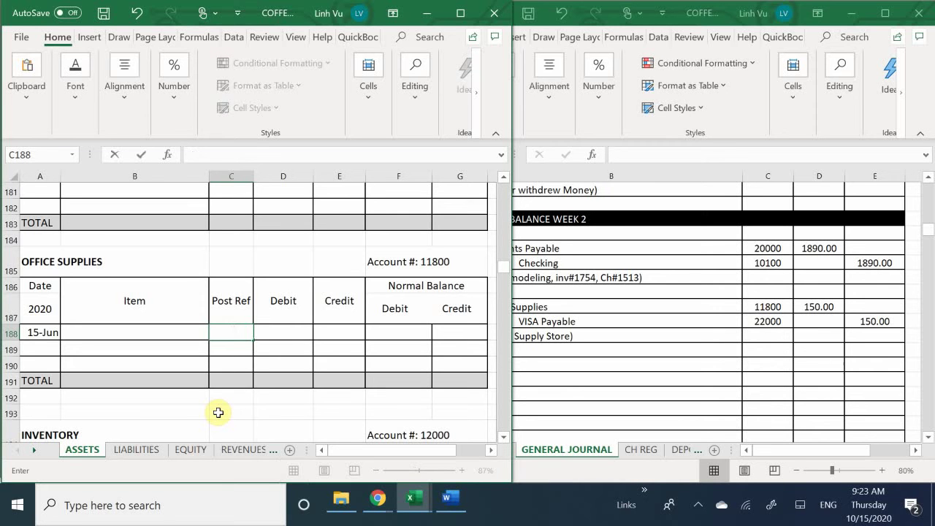
pyautogui.write('GJ5')
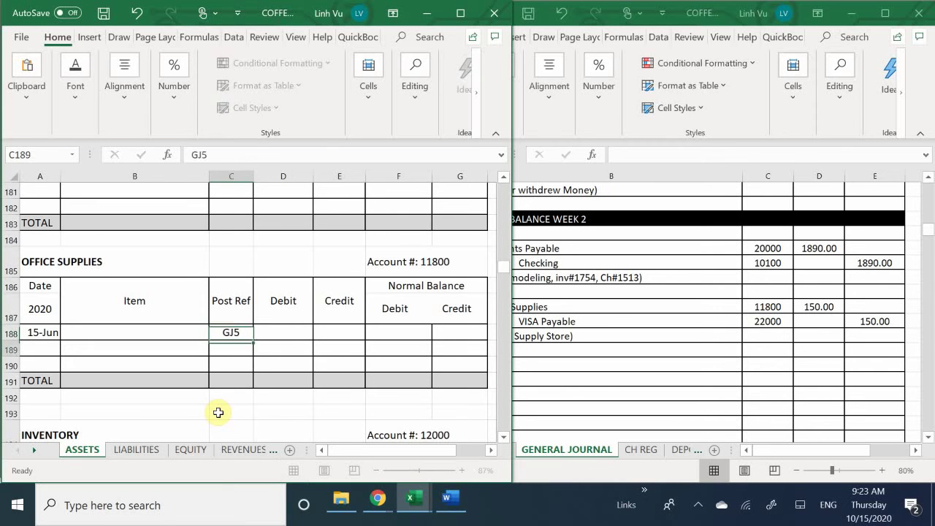
pyautogui.press('Tab')
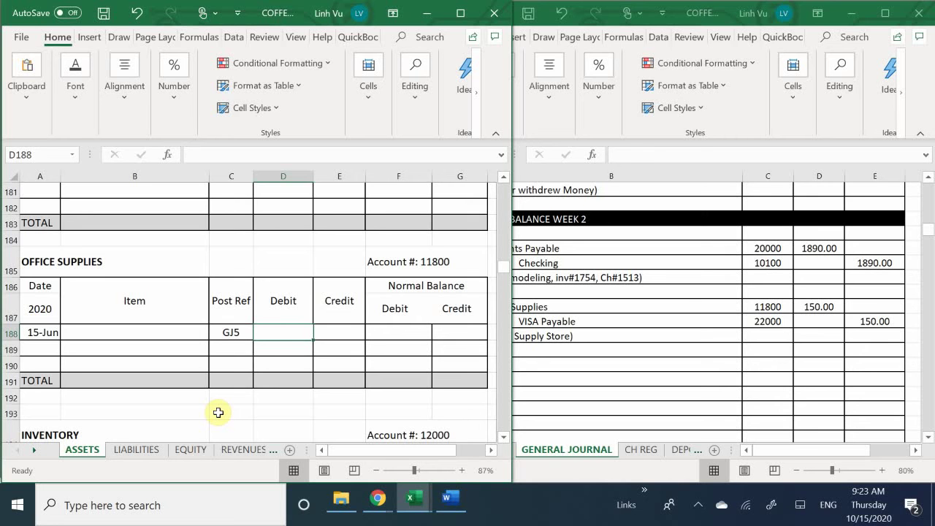
pyautogui.write('150')
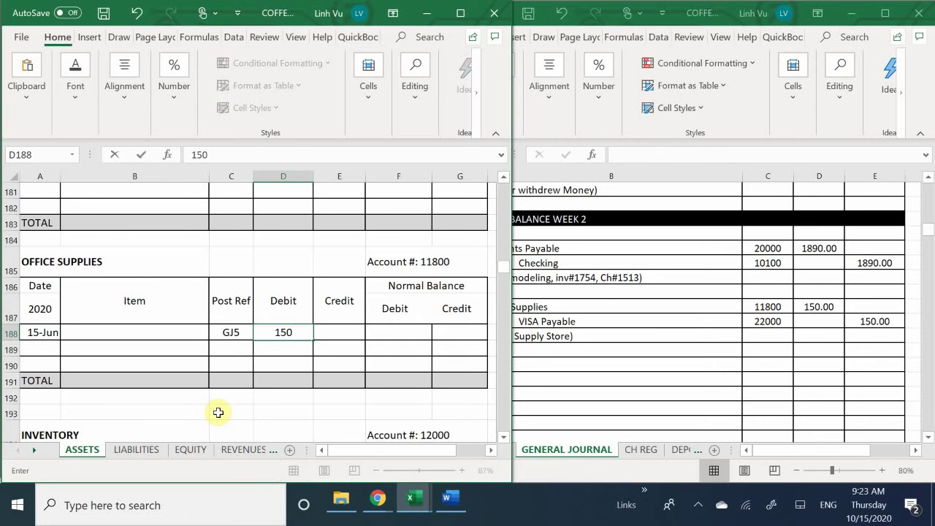
pyautogui.press('Return')
# Set the Office Supplies debit balance in F188 with a formula that refers to the debit in D188.
pyautogui.press('Up')
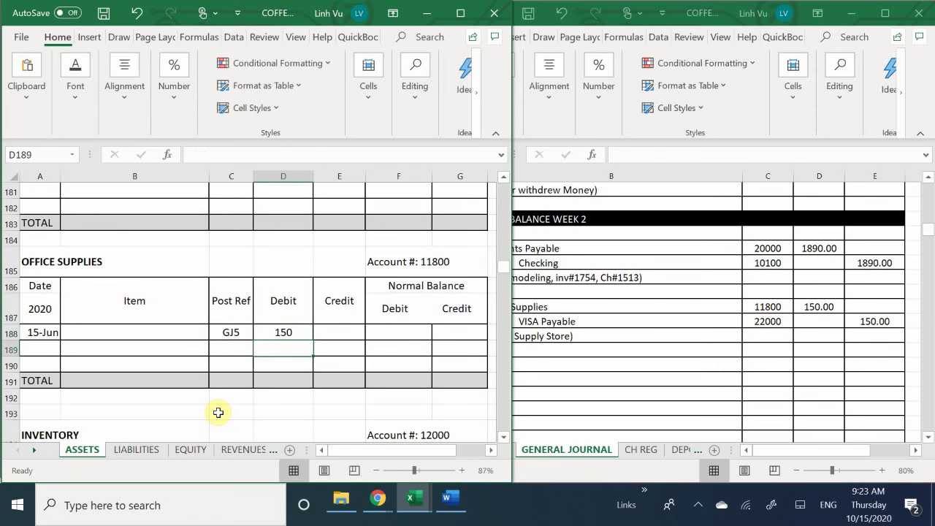
pyautogui.press('Right')
pyautogui.press('Right')
pyautogui.write('=')
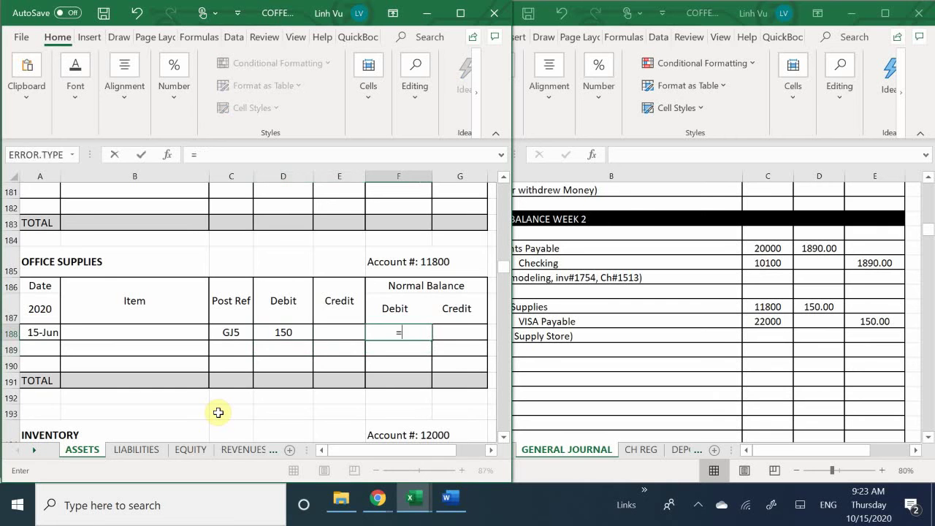
pyautogui.press('Left')
pyautogui.press('Left')
pyautogui.press('Return')
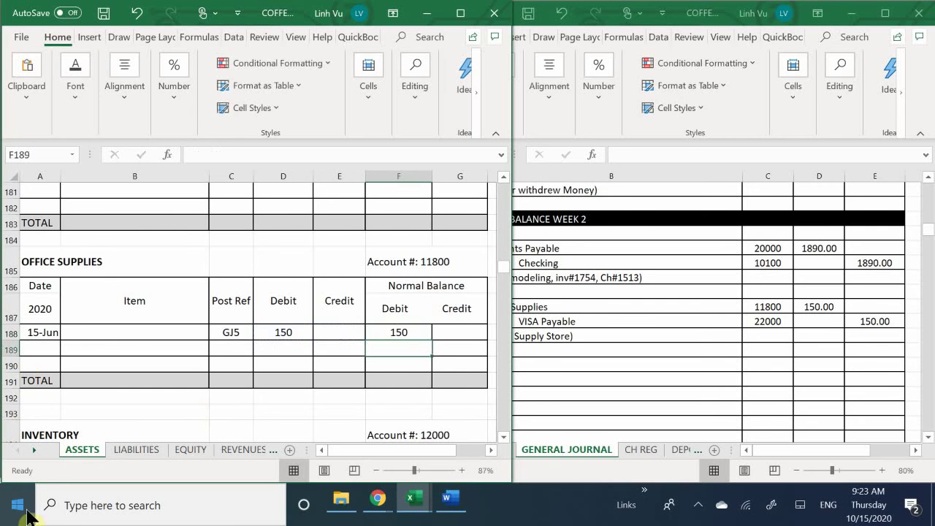
# Apply the comma number style to the amount cells D188:G190 of the Office Supplies account.
pyautogui.moveTo(291, 332); pyautogui.dragTo(451, 370)
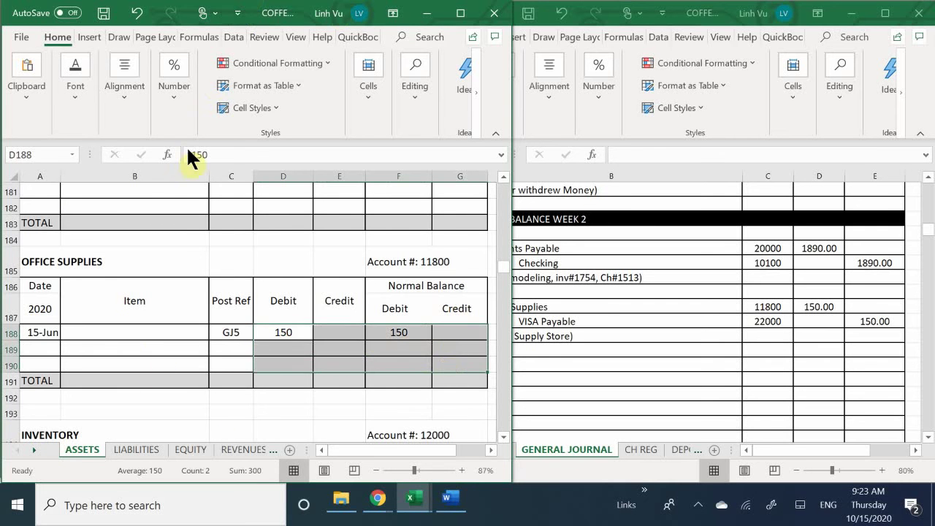
pyautogui.click(183, 96)
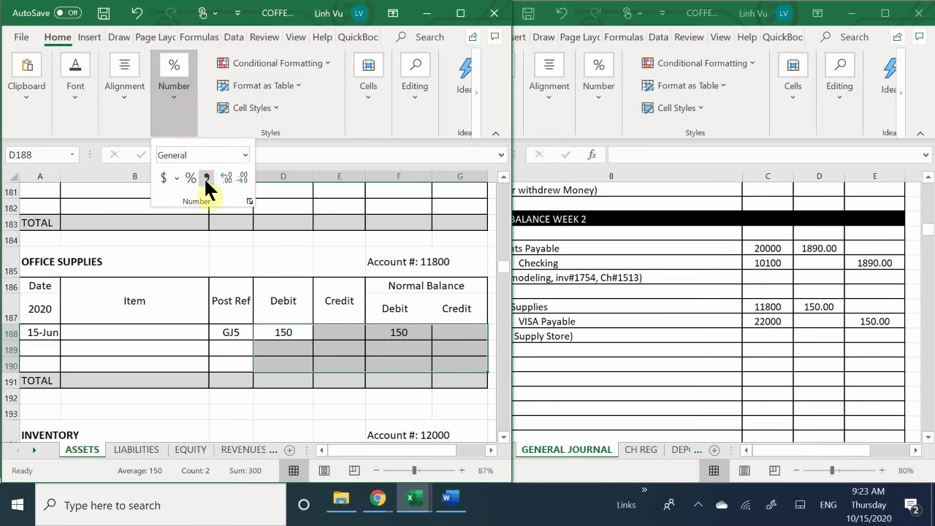
pyautogui.click(205, 179)
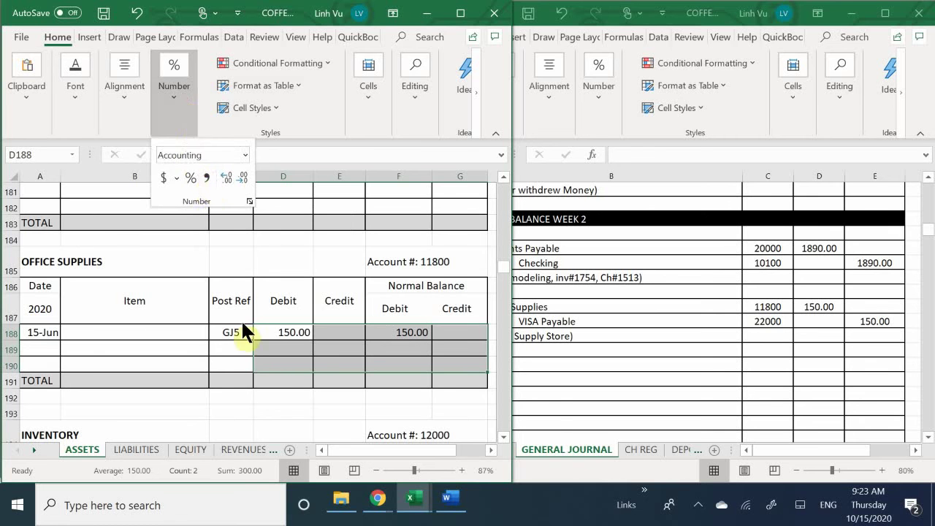
pyautogui.click(345, 434)
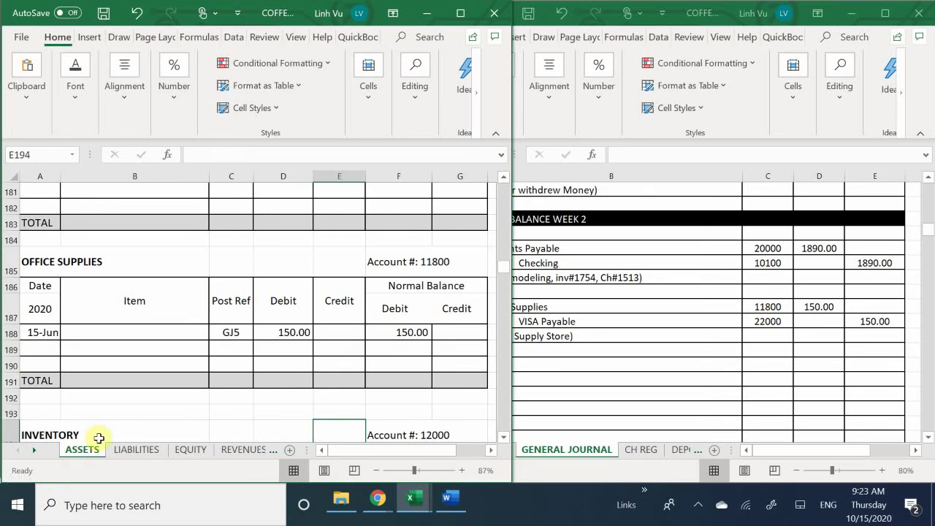
# Go to the LIABILITIES sheet and enter the date 6/15 in A54 of the VISA Payable account.
pyautogui.click(132, 453)
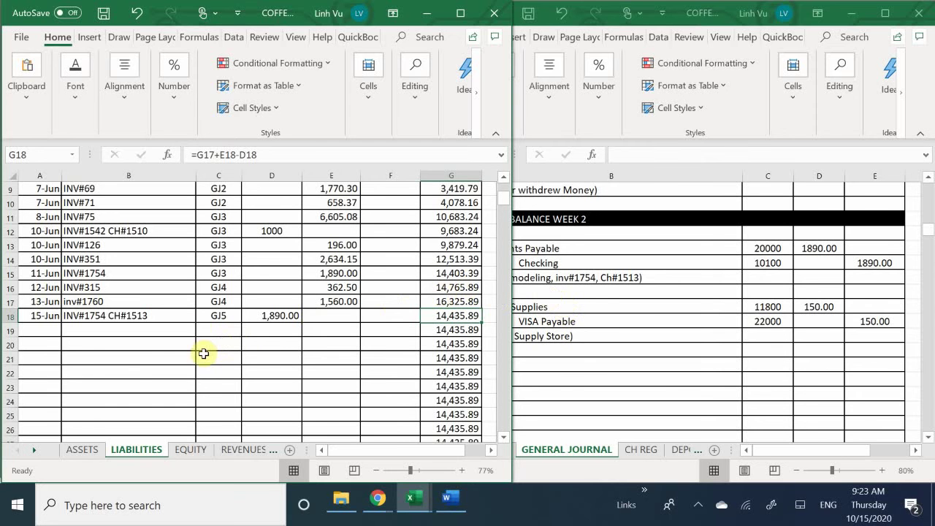
pyautogui.click(133, 361)
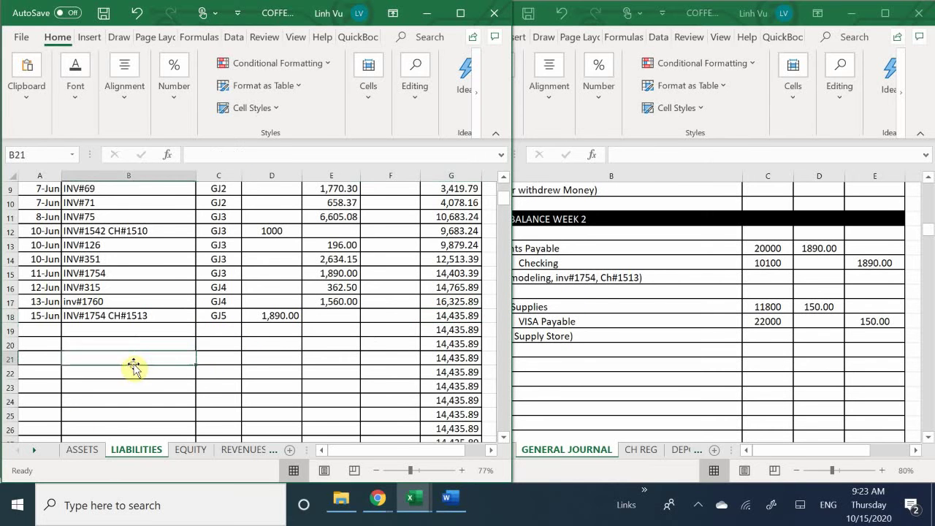
pyautogui.scroll(-5, 133, 365)
pyautogui.scroll(-5, 133, 368)
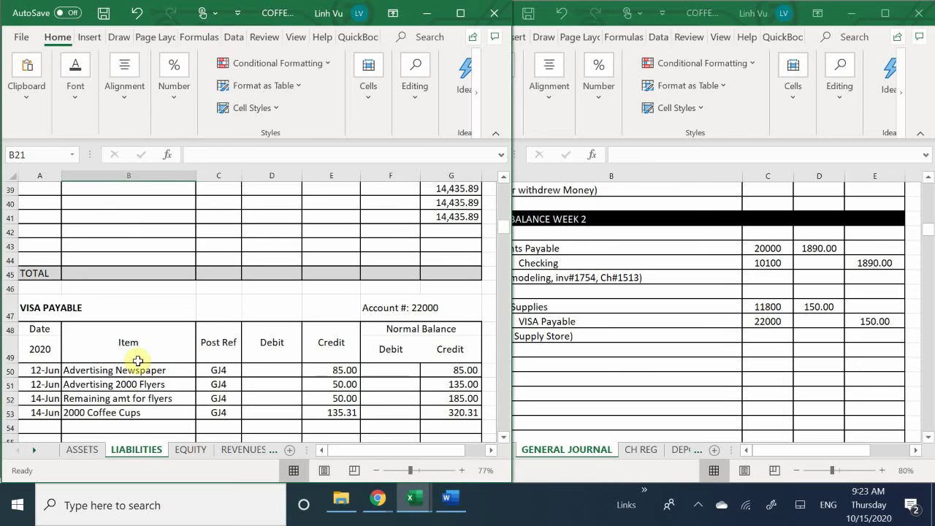
pyautogui.scroll(-1, 139, 361)
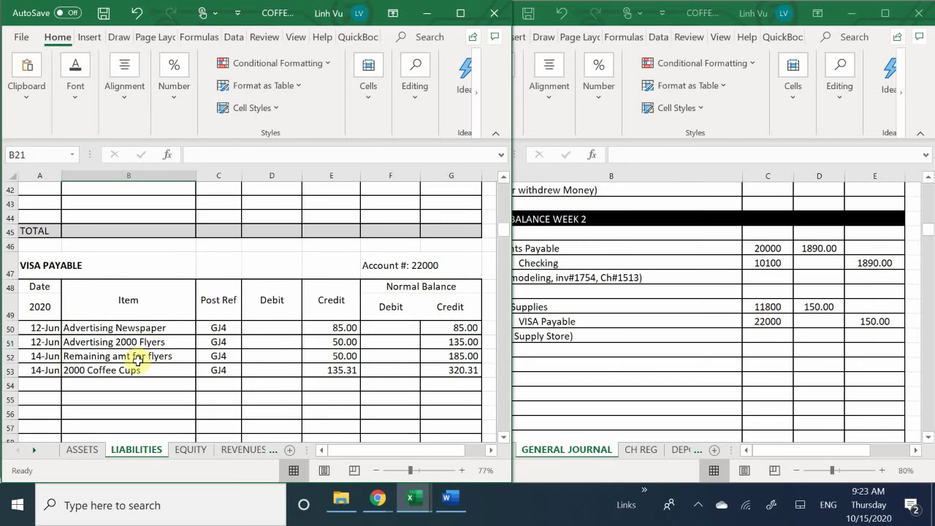
pyautogui.scroll(-1, 138, 361)
pyautogui.click(46, 340)
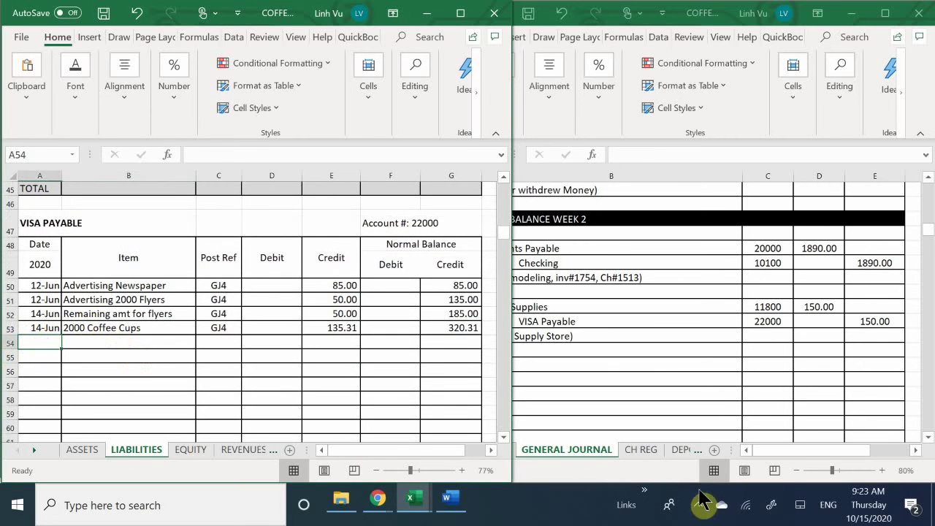
pyautogui.write('6/')
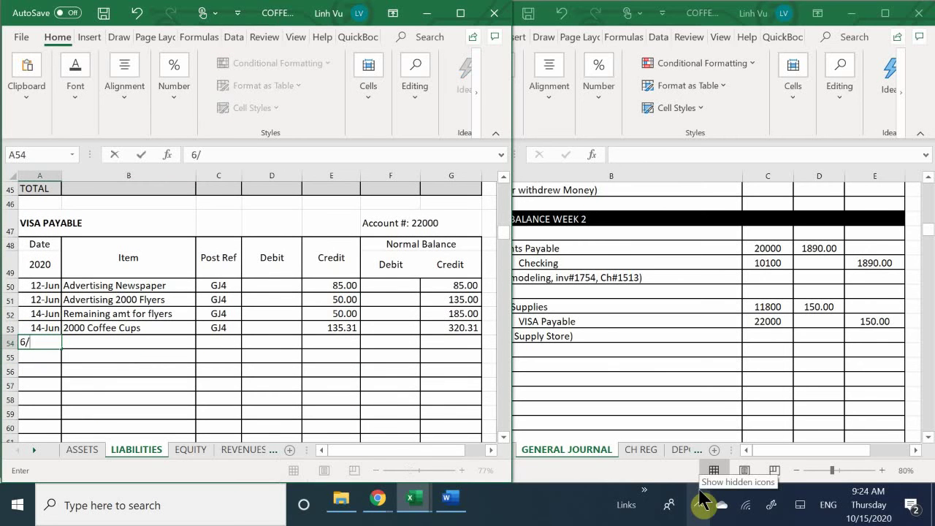
pyautogui.write('15')
pyautogui.press('Return')
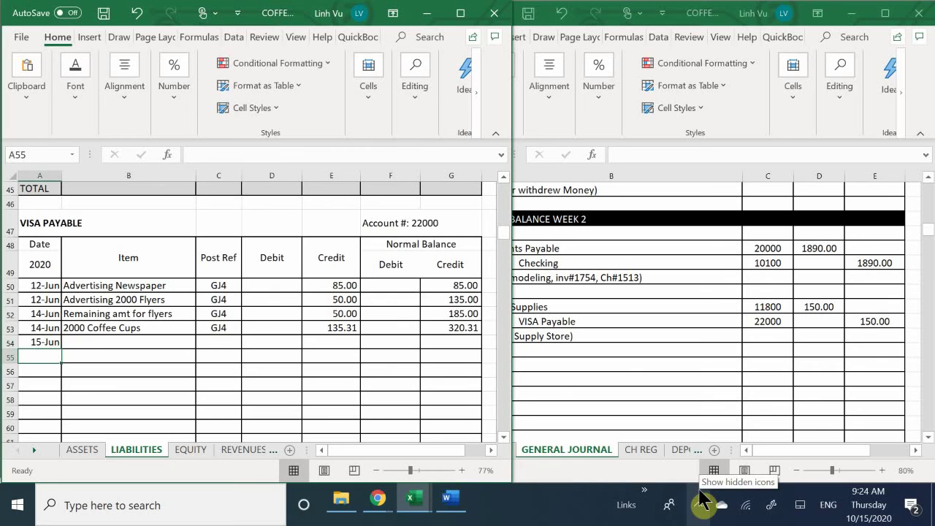
# Enter Office Supplies as the item in B54 of the VISA Payable account.
pyautogui.press('Right')
pyautogui.press('Up')
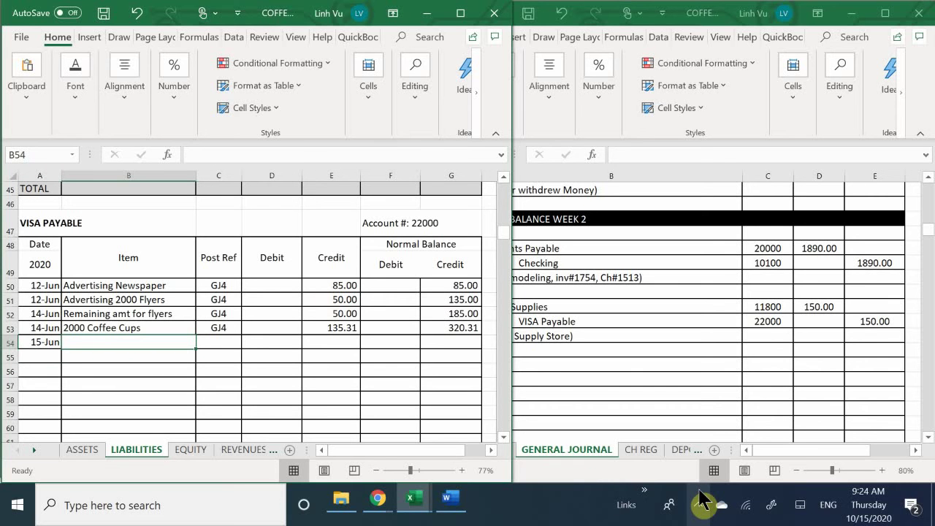
pyautogui.write('Office')
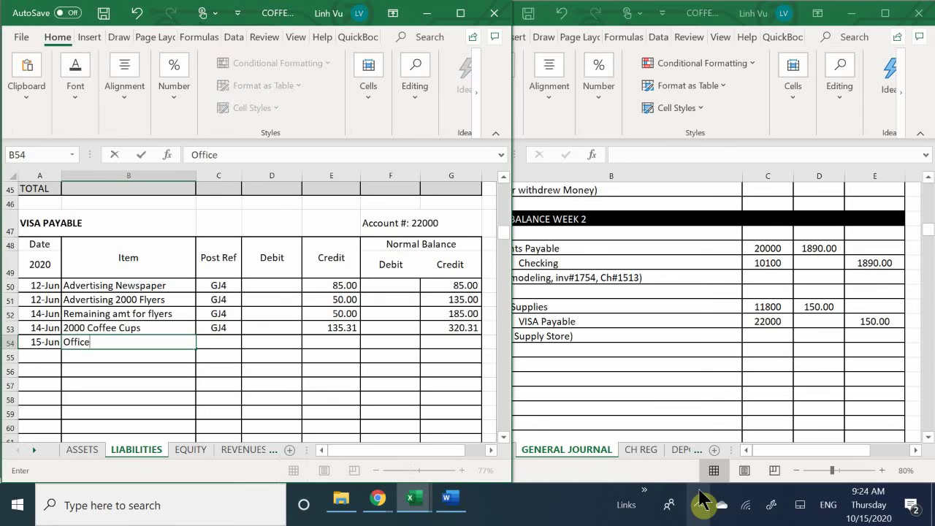
pyautogui.write(' Supplies')
pyautogui.press('Return')
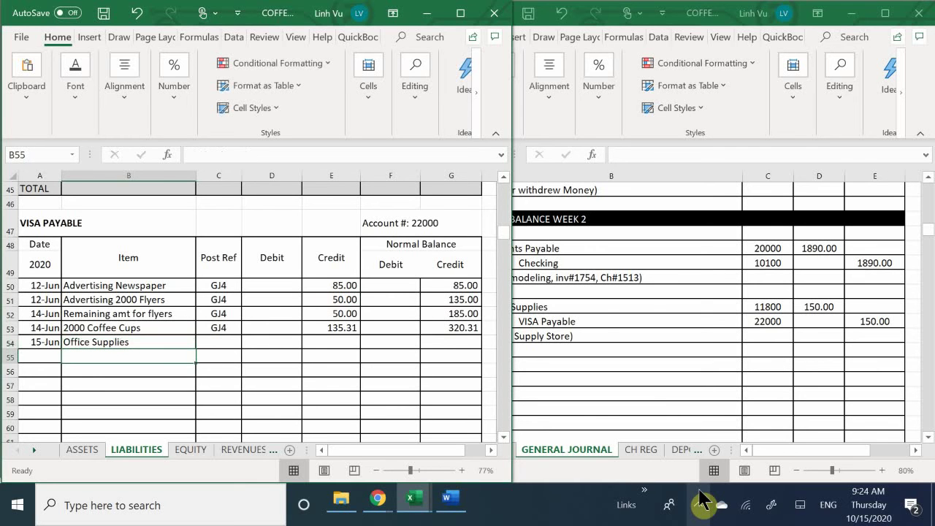
# Enter the post reference GJ5 in C54 and a credit of 150 in E54 of the VISA Payable account.
pyautogui.press('Right')
pyautogui.press('Up')
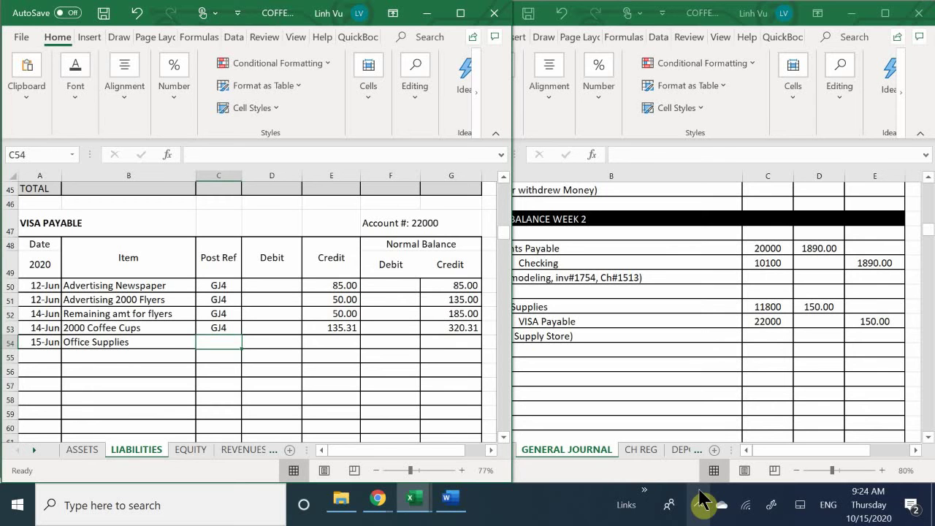
pyautogui.write('G')
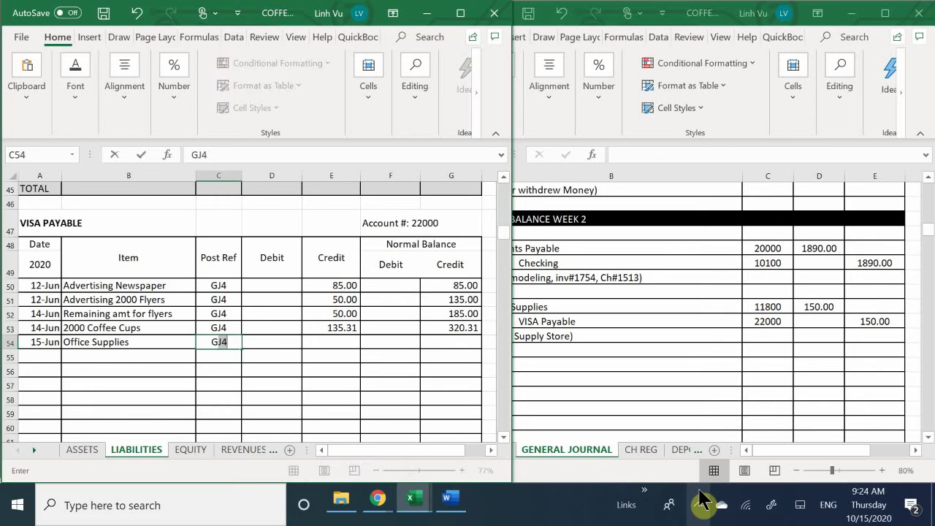
pyautogui.write('J5')
pyautogui.press('Tab')
pyautogui.press('Tab')
pyautogui.write('150')
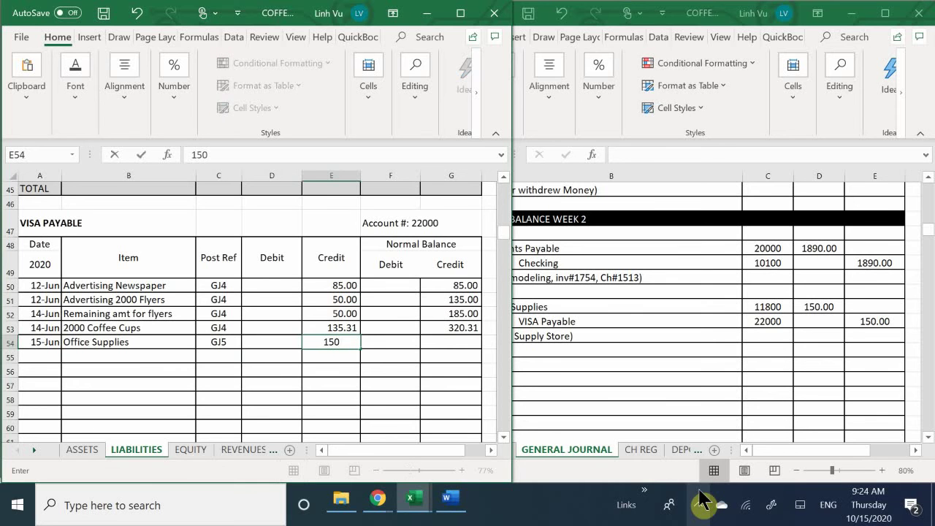
pyautogui.press('Return')
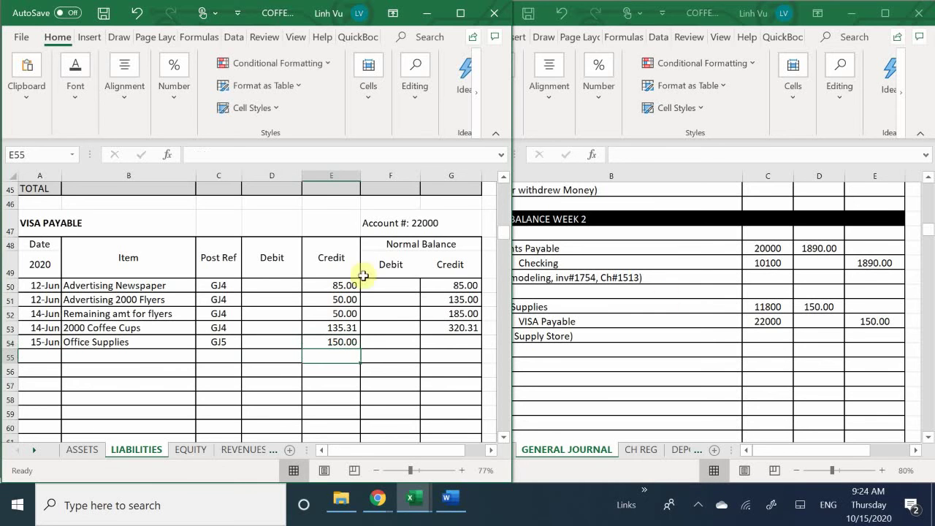
# Fill the VISA Payable running balance formula from G53 down to G54 for the 15 June row.
pyautogui.click(455, 328)
pyautogui.moveTo(480, 337)
pyautogui.mouseDown()
pyautogui.moveTo(485, 368)
pyautogui.moveTo(463, 355)
pyautogui.moveTo(469, 347)
pyautogui.mouseUp()
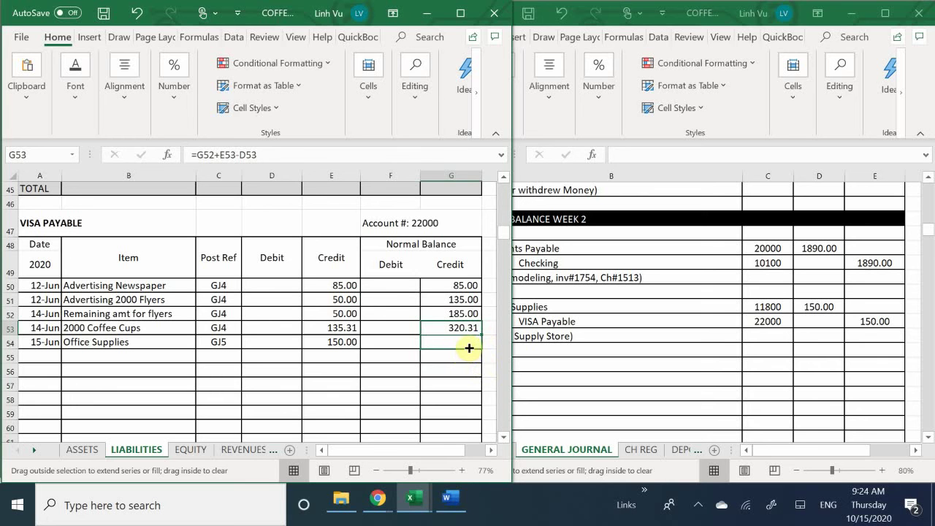
pyautogui.moveTo(470, 347); pyautogui.dragTo(469, 350)
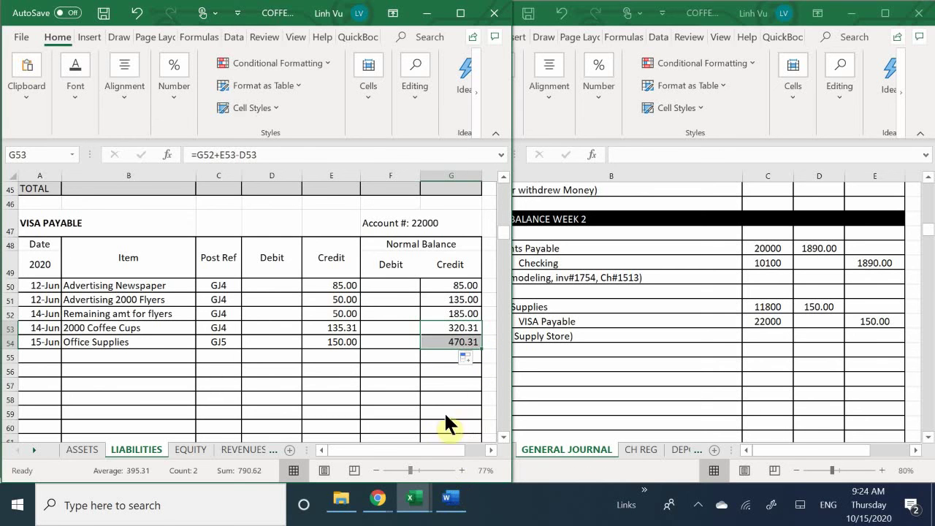
pyautogui.click(454, 386)
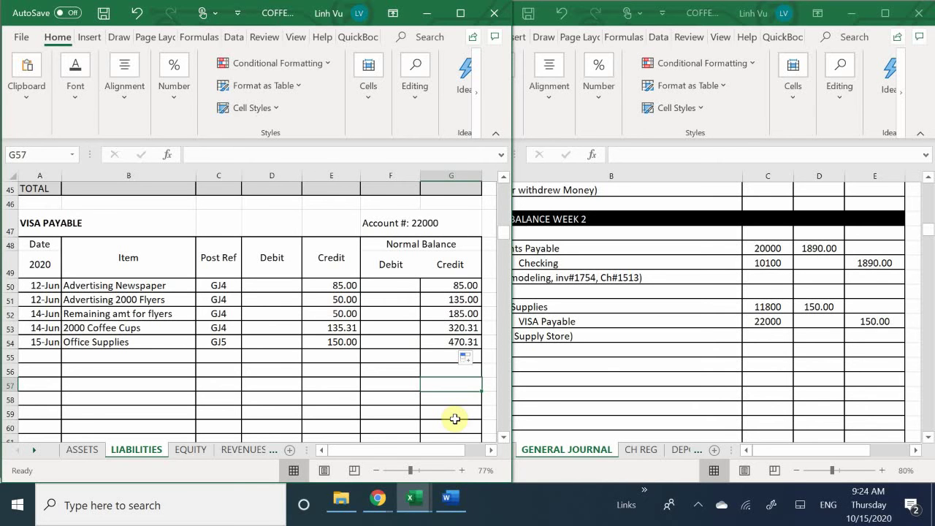
# Switch to the subsidiary ledger workbook and enter the date 6/15 in A172 of the Office Supply Store vendor account.
pyautogui.moveTo(414, 497)
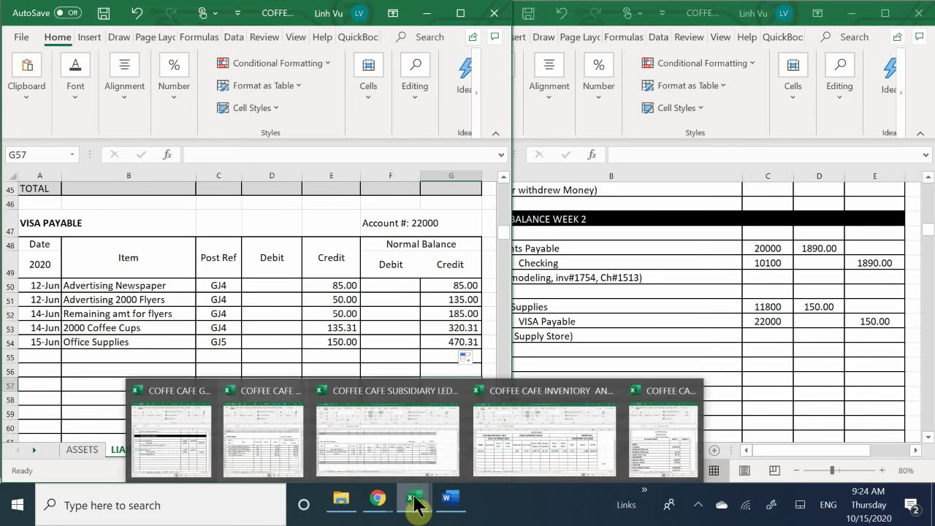
pyautogui.click(351, 442)
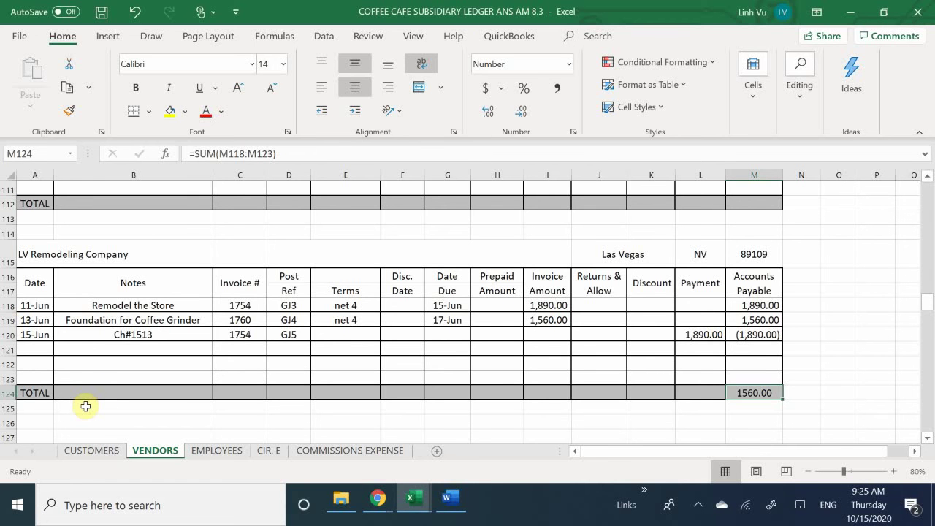
pyautogui.scroll(-9, 83, 408)
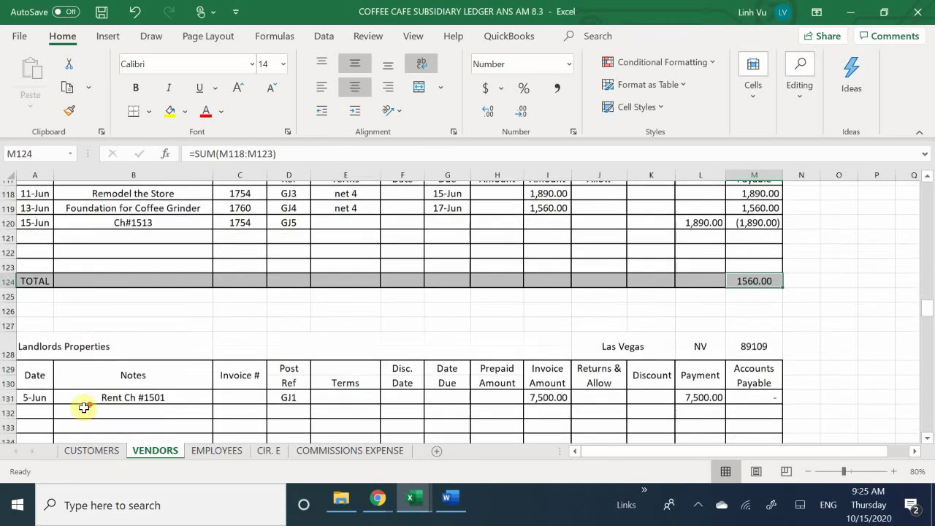
pyautogui.scroll(-11, 81, 411)
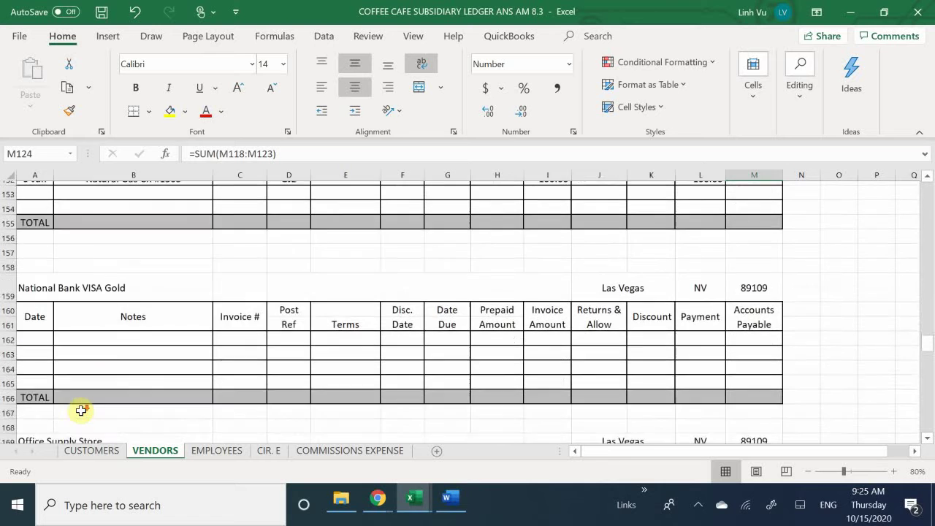
pyautogui.scroll(-1, 81, 411)
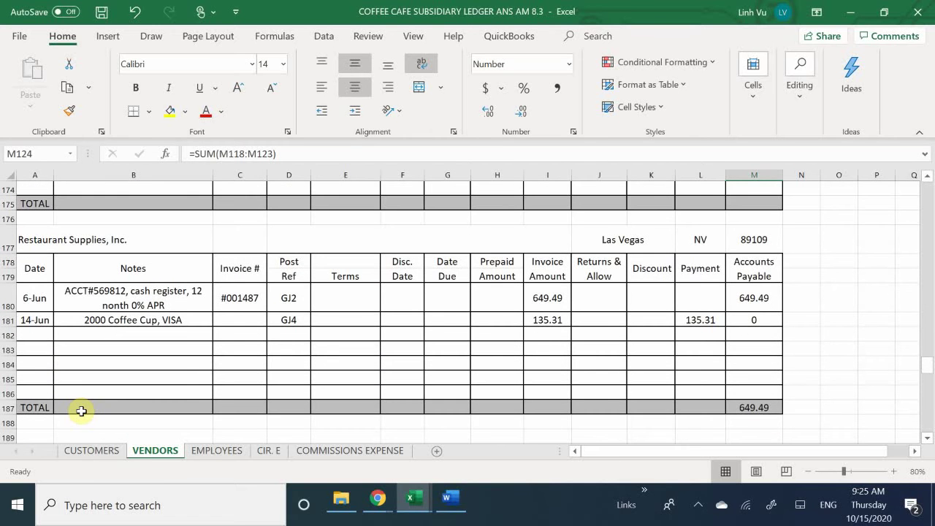
pyautogui.scroll(4, 81, 410)
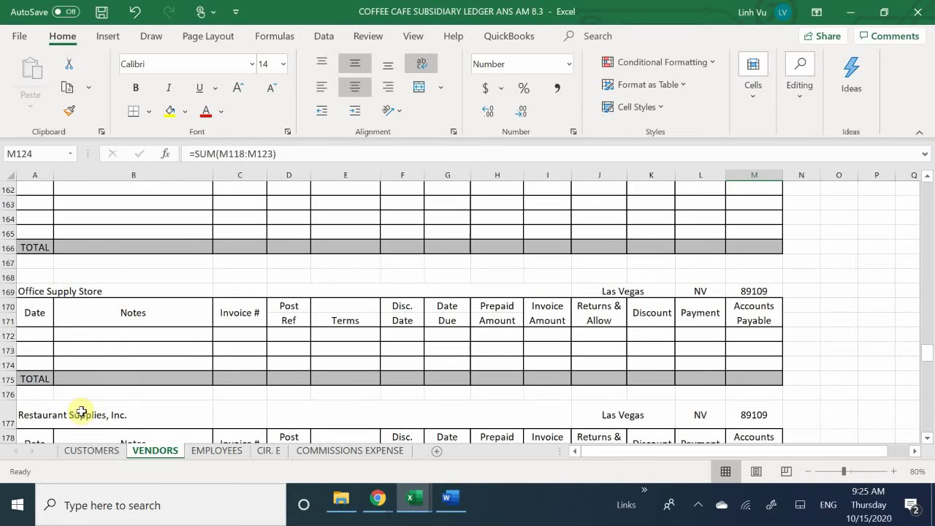
pyautogui.click(37, 337)
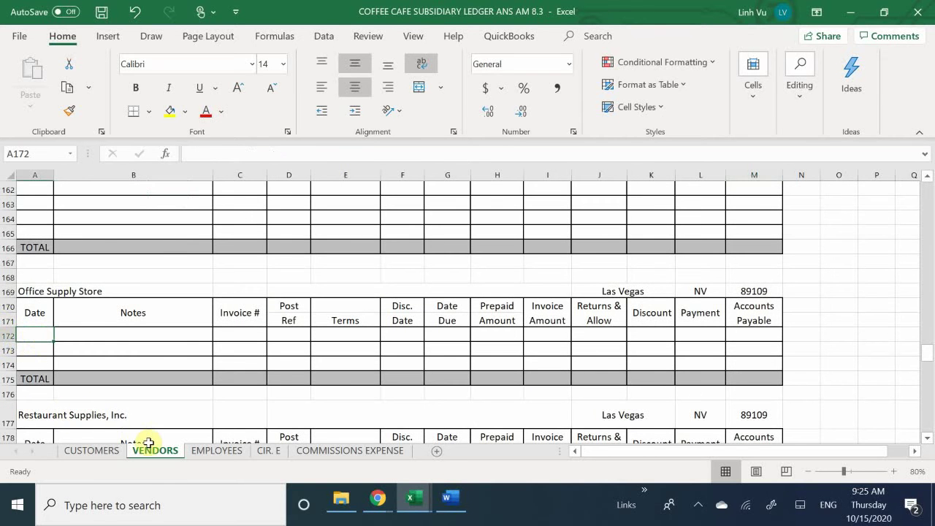
pyautogui.write('6/15')
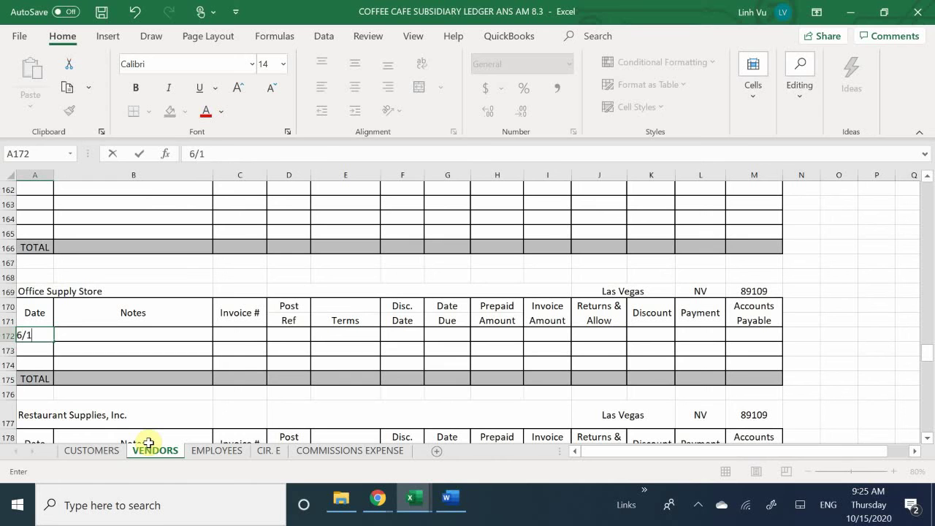
pyautogui.press('Return')
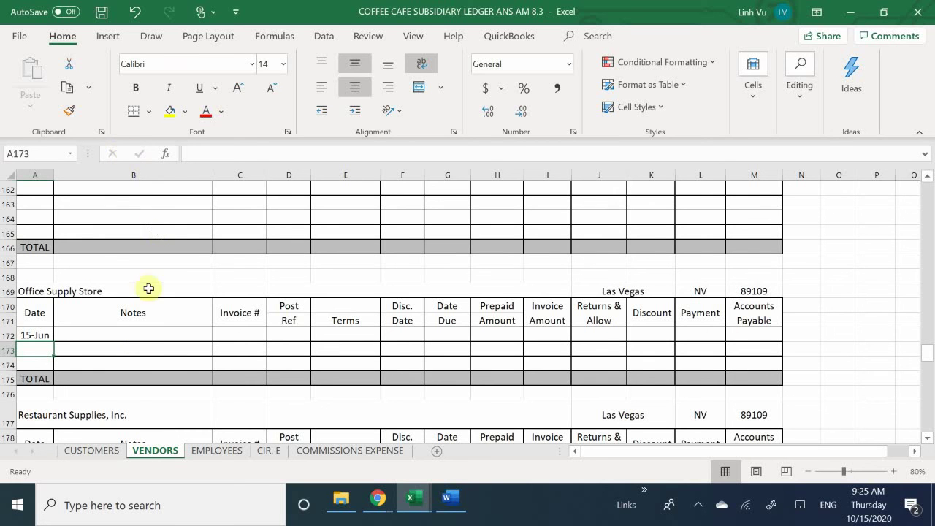
# Enter the post reference GJ5 in D172 of the Office Supply Store account.
pyautogui.click(126, 338)
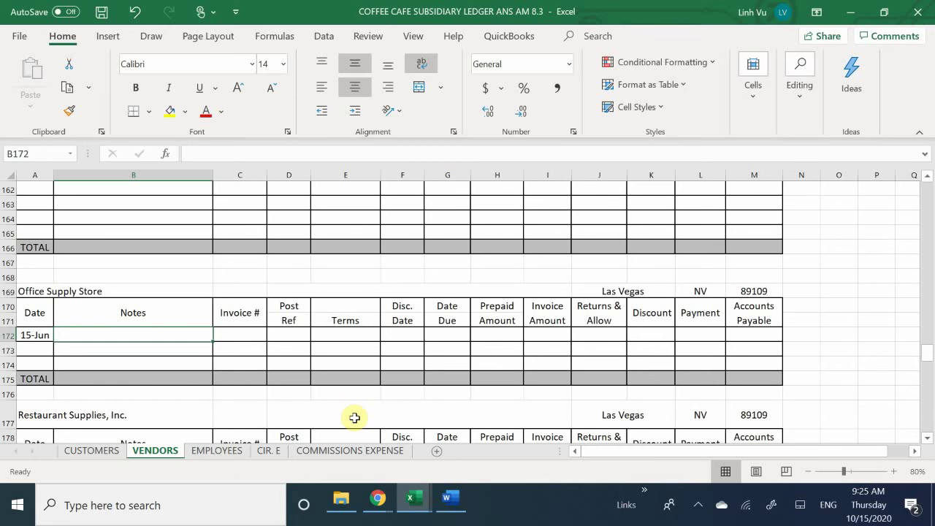
pyautogui.click(285, 331)
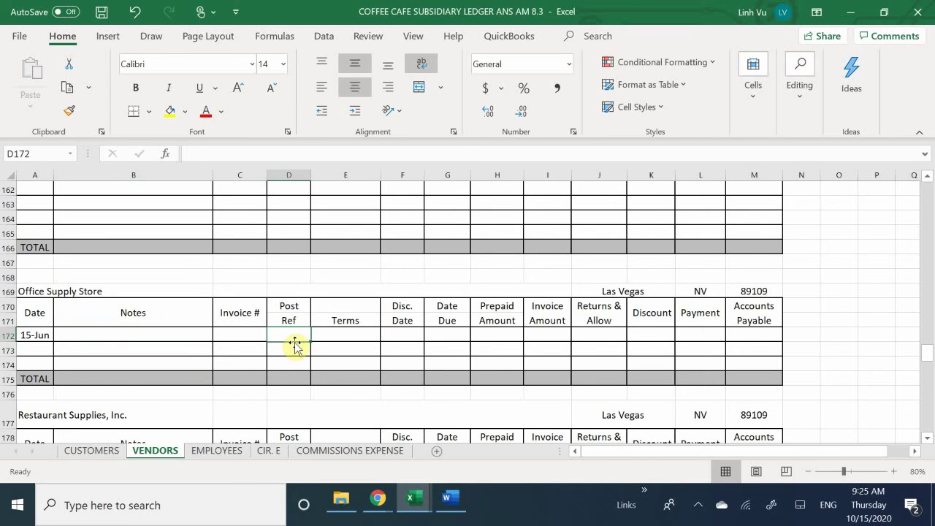
pyautogui.write('GJ5')
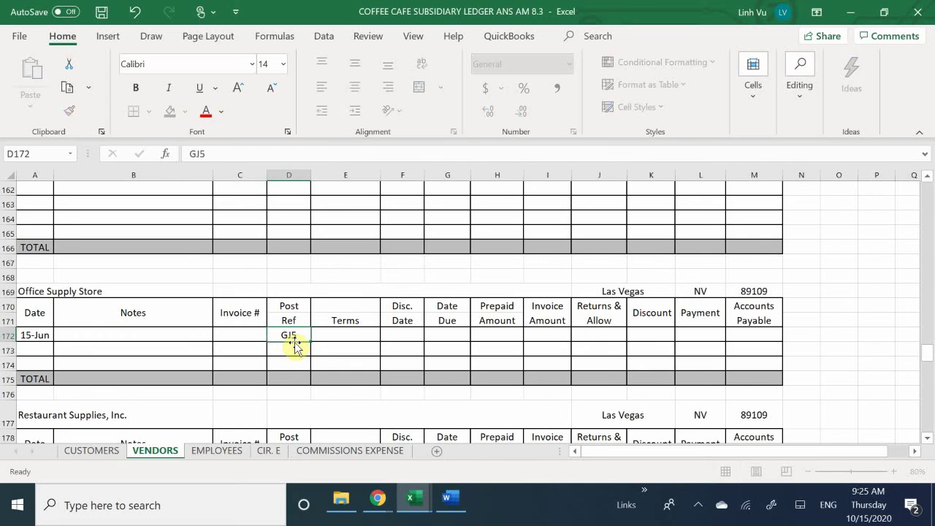
pyautogui.press('Return')
# Enter a payment of 150 in L172 on the Office Supply Store account's 15 June row.
pyautogui.press('Right')
pyautogui.press('Right')
pyautogui.press('Up')
pyautogui.press('Up')
pyautogui.press('Right')
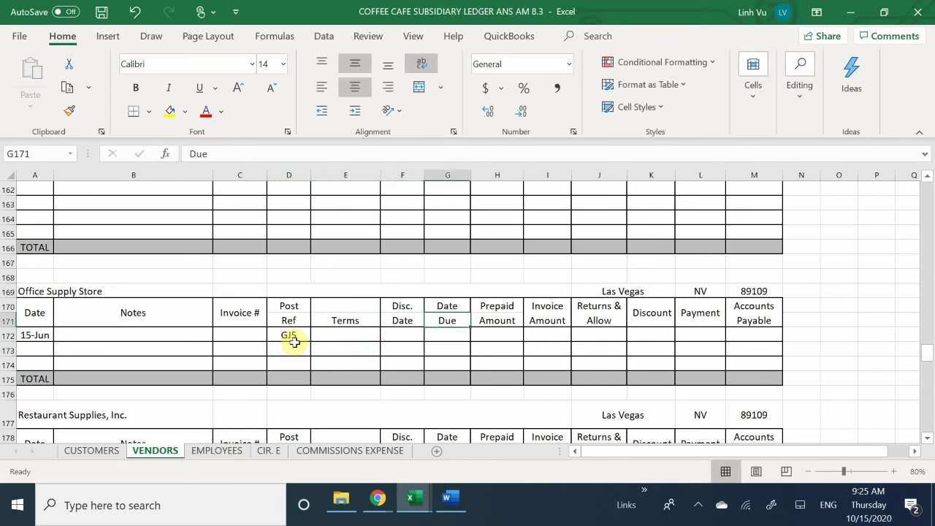
pyautogui.press('Down')
pyautogui.press('Right')
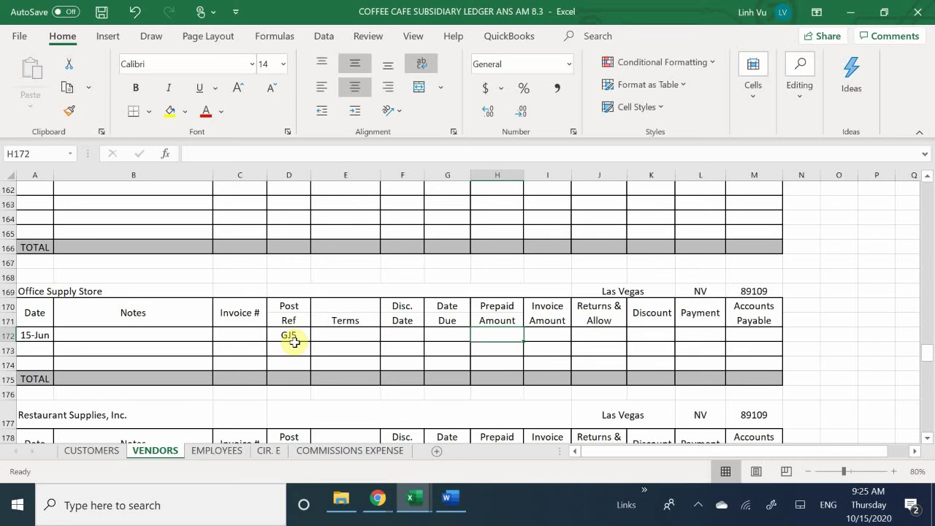
pyautogui.press('Right')
pyautogui.press('Right')
pyautogui.press('Right')
pyautogui.press('Right')
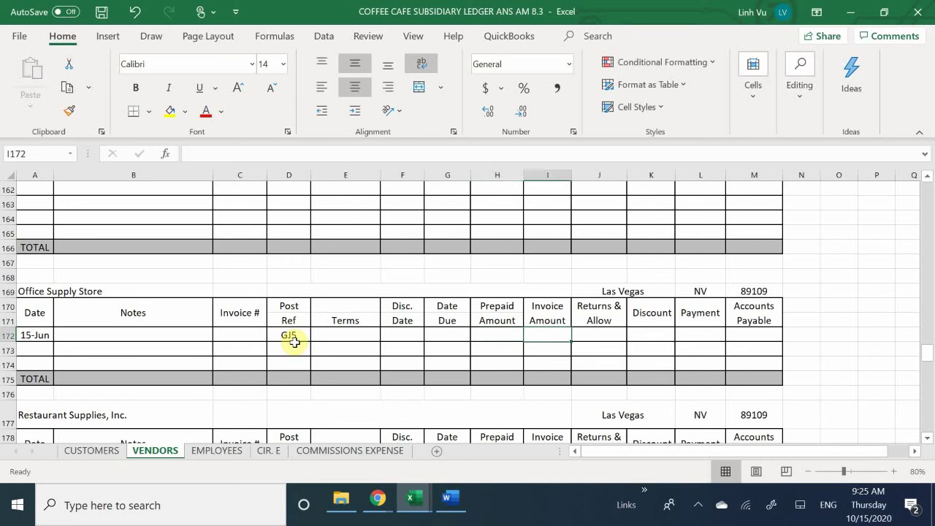
pyautogui.press('Left')
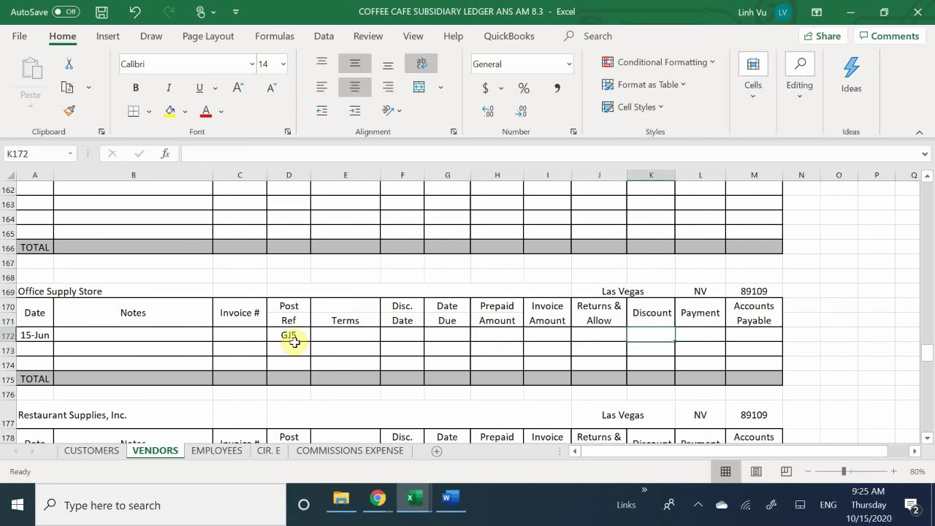
pyautogui.press('Right')
pyautogui.write('150')
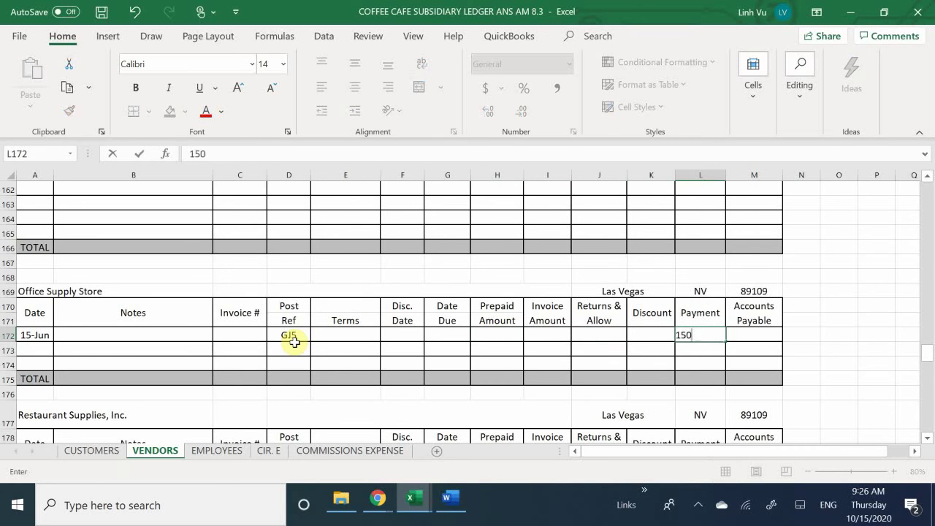
pyautogui.press('Return')
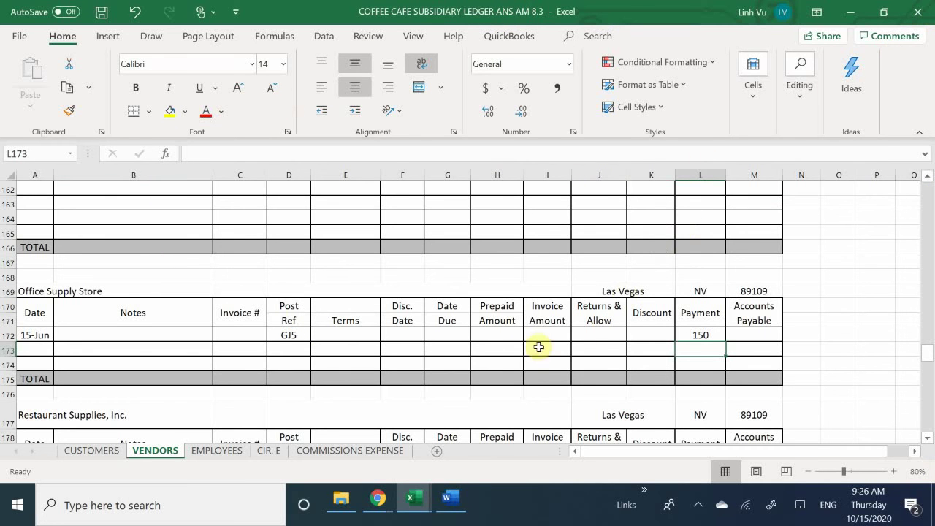
# Apply comma style number formatting to the Office Supply Store amount cells H172:M175.
pyautogui.moveTo(538, 336); pyautogui.dragTo(588, 350)
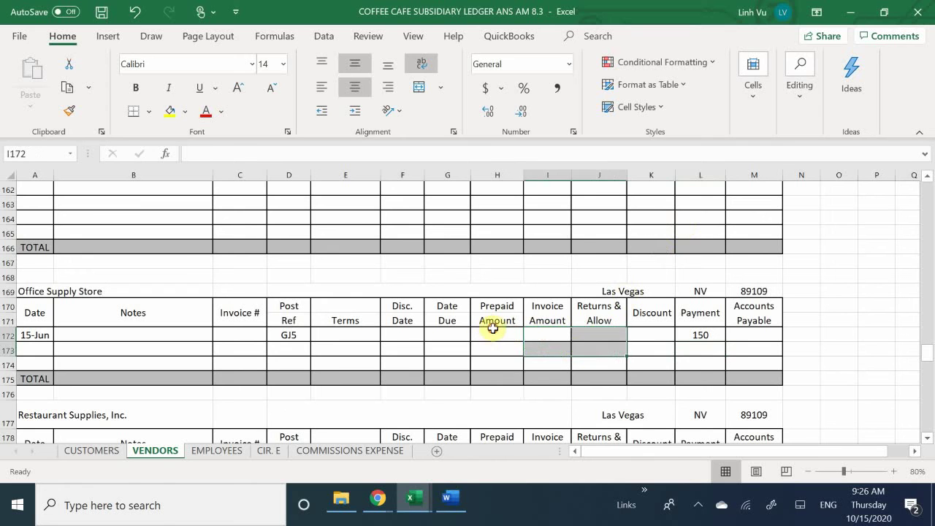
pyautogui.moveTo(494, 328); pyautogui.dragTo(747, 375)
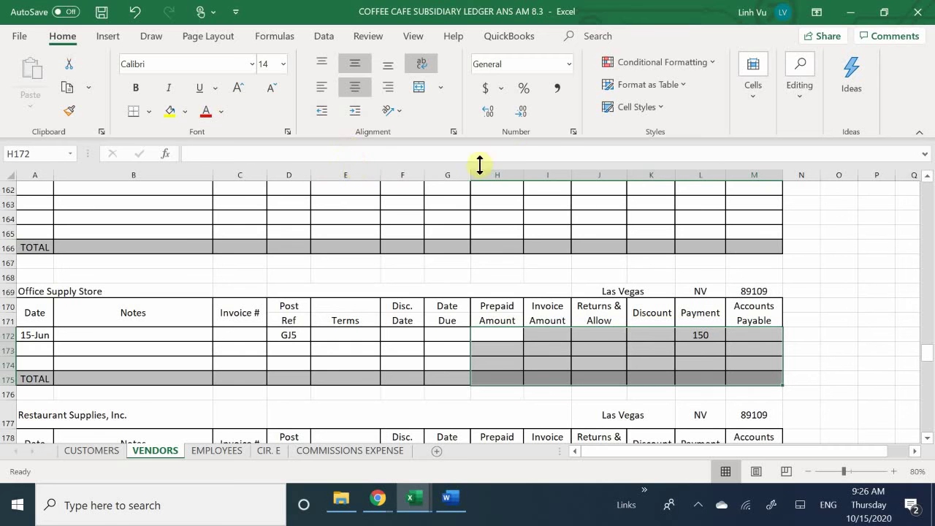
pyautogui.click(554, 90)
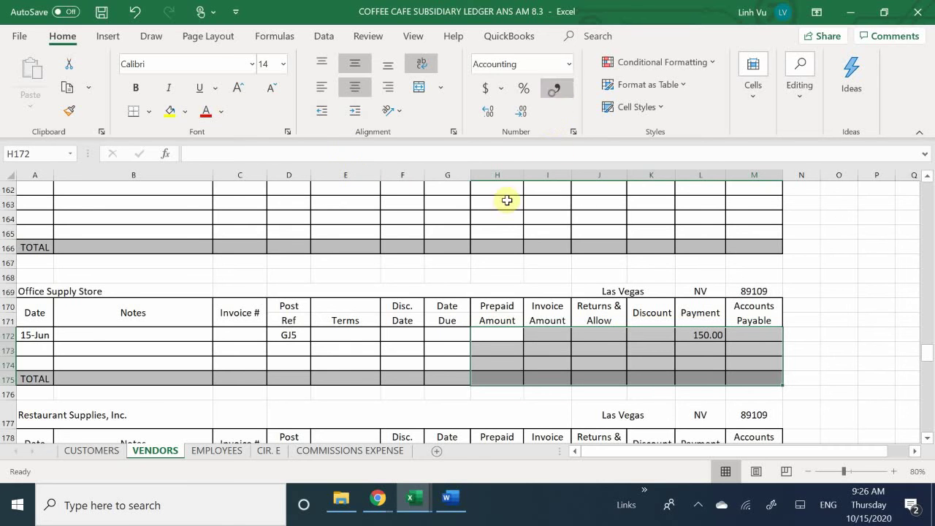
# Enter the accounts payable formula =I172-H172-J172-K172-L172 in M172 of the Office Supply Store account.
pyautogui.click(745, 337)
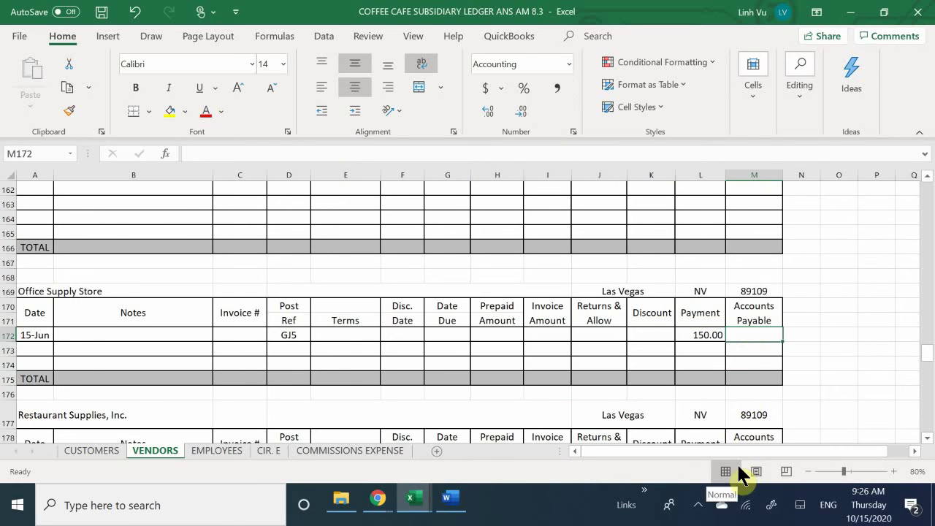
pyautogui.write('=')
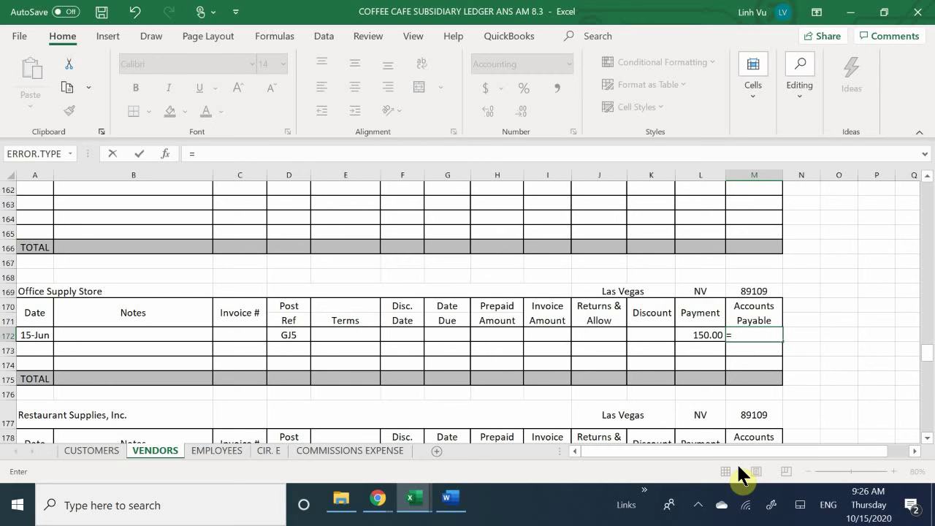
pyautogui.press('Left')
pyautogui.press('Left')
pyautogui.press('Left')
pyautogui.press('Left')
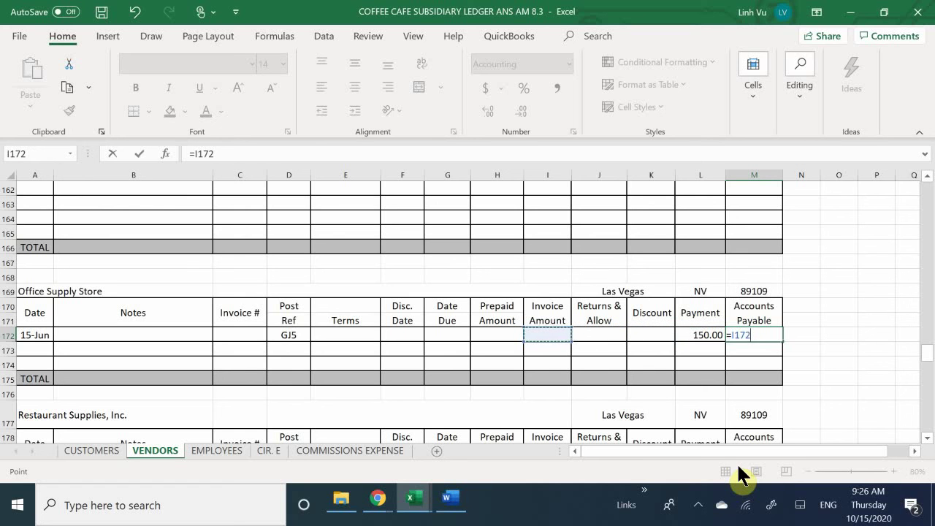
pyautogui.write('-')
pyautogui.press('Left')
pyautogui.press('Left')
pyautogui.press('Left')
pyautogui.press('Left')
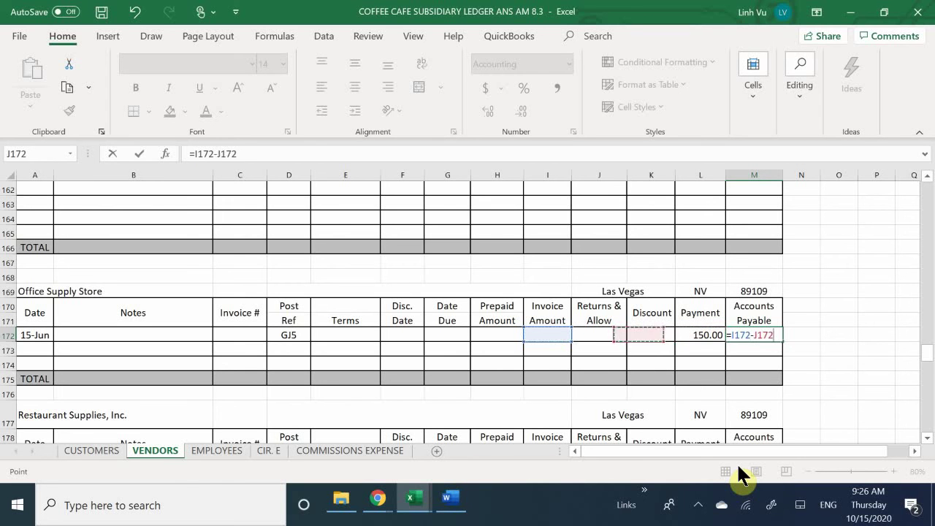
pyautogui.press('Left')
pyautogui.write('-')
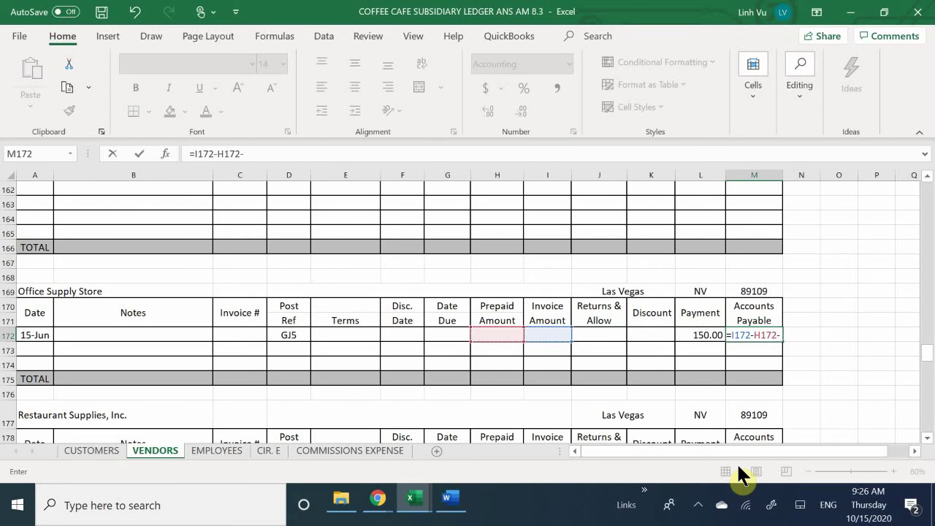
pyautogui.press('Left')
pyautogui.press('Left')
pyautogui.press('Left')
pyautogui.write('-')
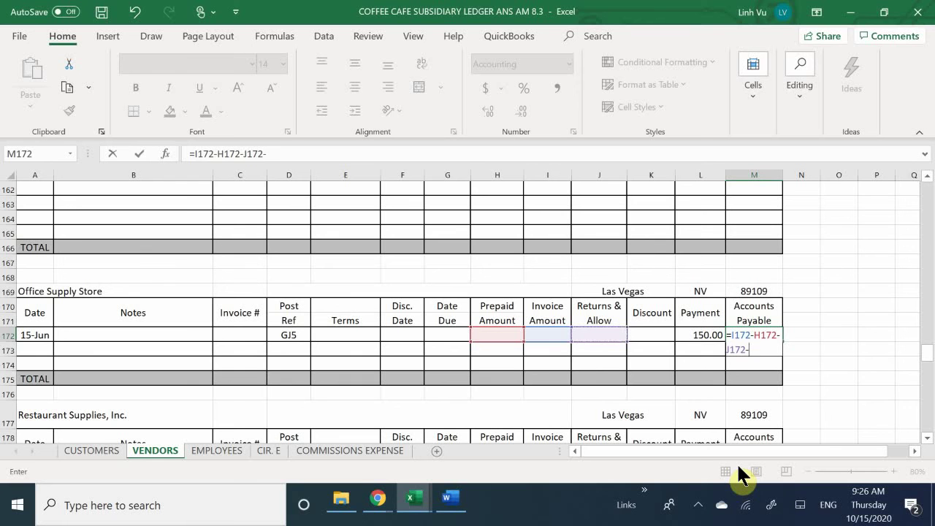
pyautogui.press('Left')
pyautogui.press('Left')
pyautogui.write('-')
pyautogui.press('Left')
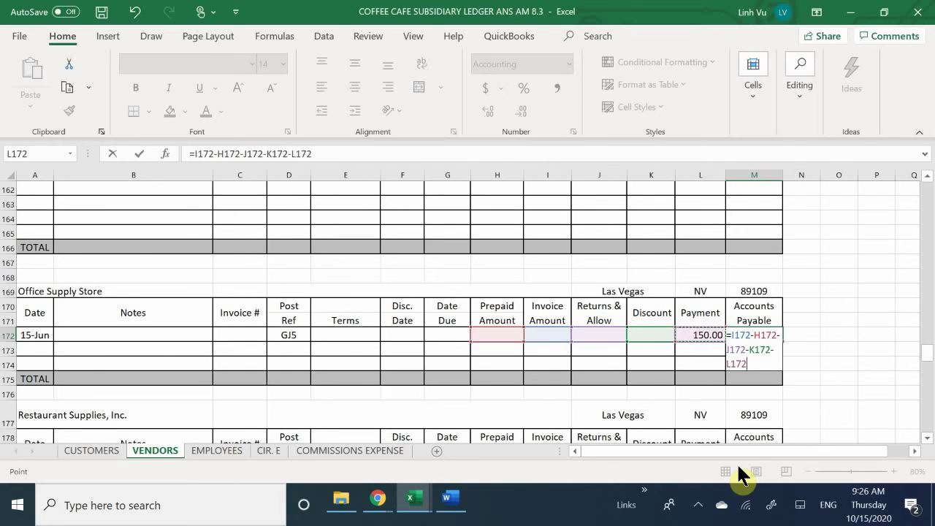
pyautogui.press('Return')
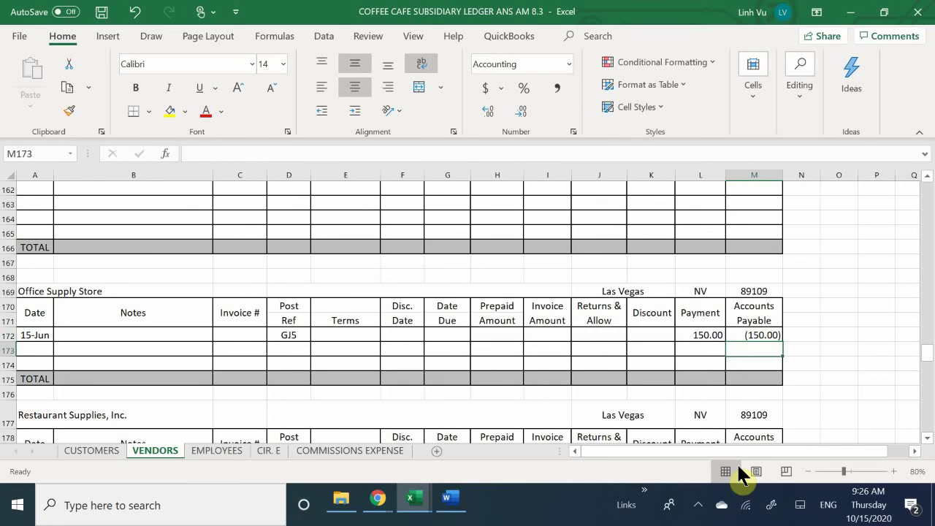
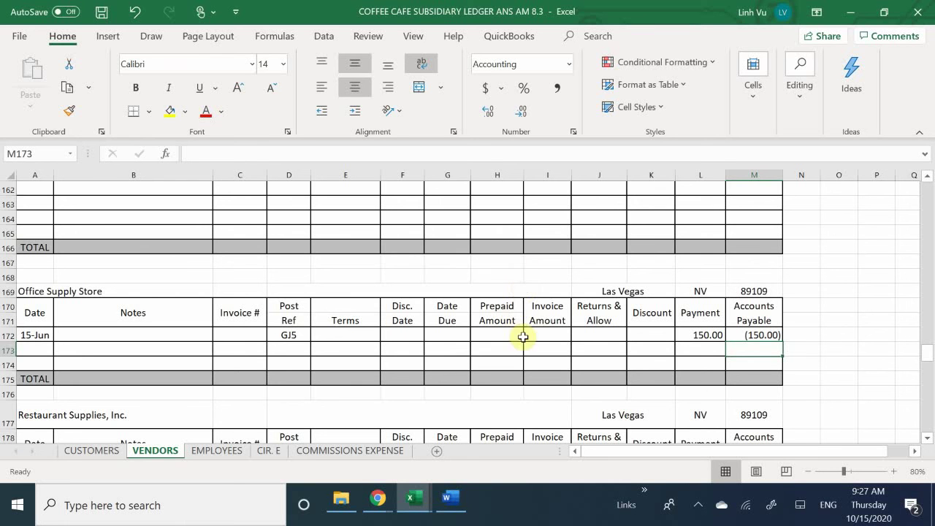
# Enter an invoice amount of 150 in I172 of the Office Supply Store account.
pyautogui.click(545, 336)
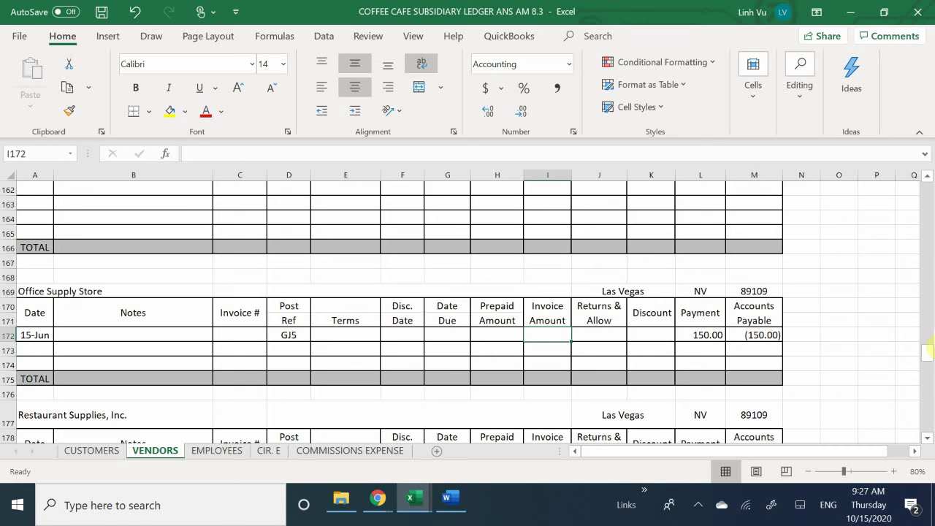
pyautogui.write('150')
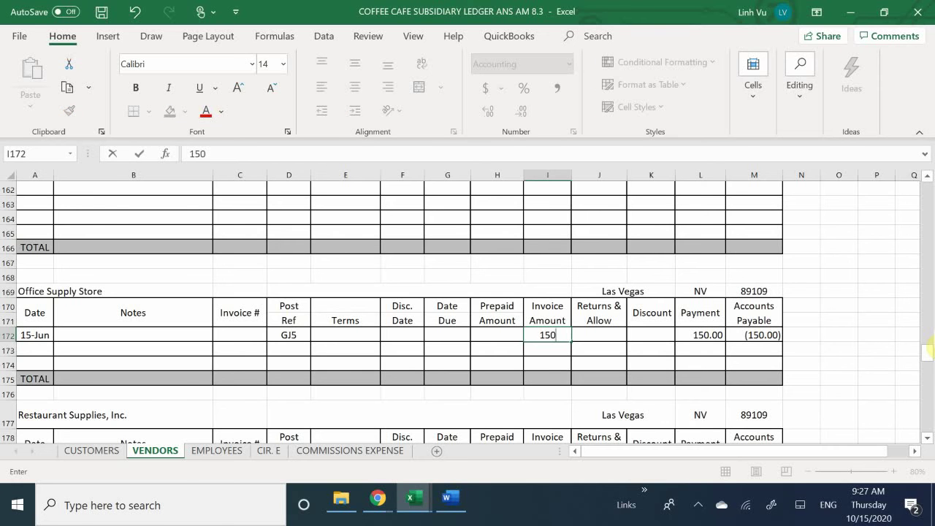
pyautogui.press('Return')
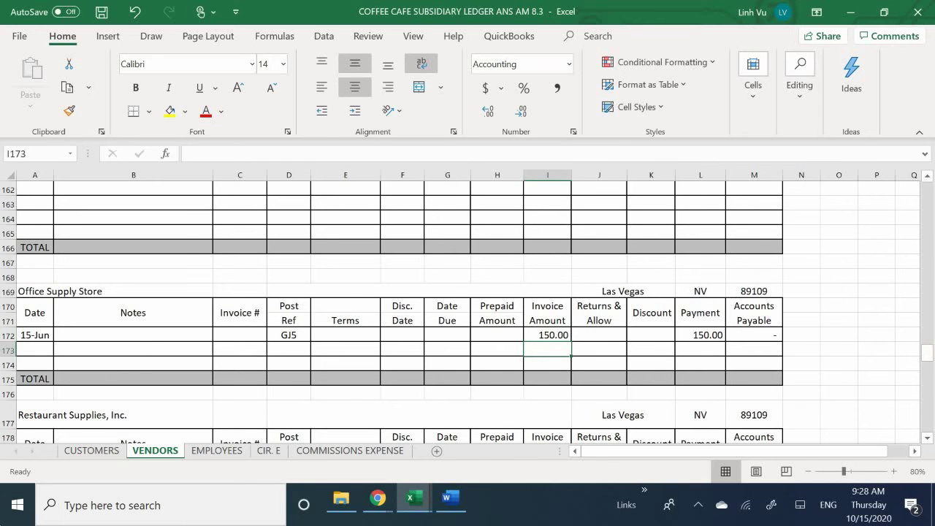
# Enter VISA as the note in B172 for the Office Supply Store's 15 June row.
pyautogui.click(139, 339)
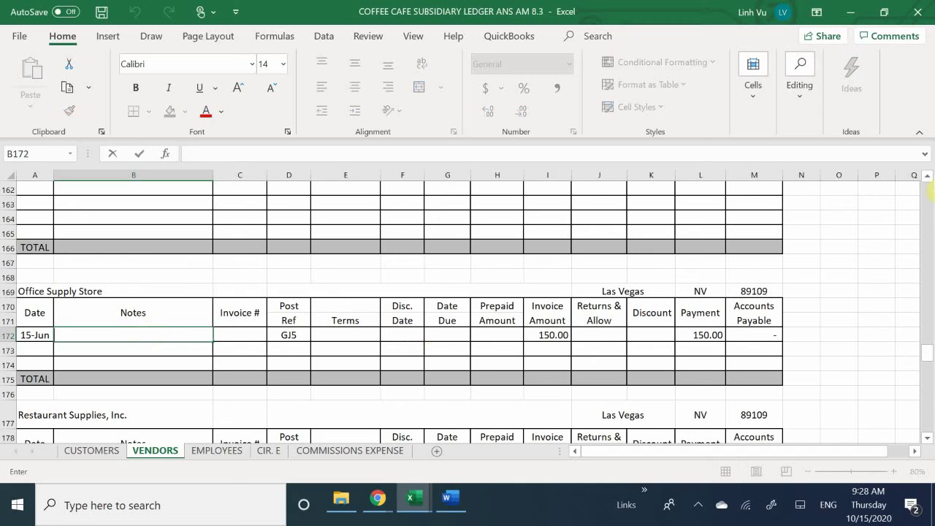
pyautogui.write('V')
pyautogui.write('/')
pyautogui.press('BackSpace')
pyautogui.write('/S')
pyautogui.press('BackSpace')
pyautogui.press('BackSpace')
pyautogui.write('IS')
pyautogui.press('BackSpace')
pyautogui.press('BackSpace')
pyautogui.write('ISA')
pyautogui.press('Return')
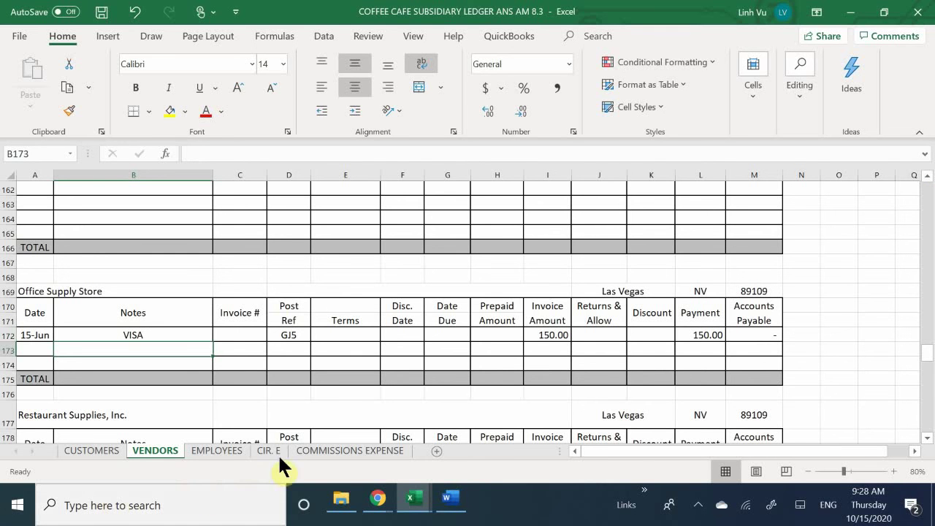
# Switch to the general journal workbook and the Word transaction list, and review the 15 June Wholesale Food Store purchase with its amounts.
pyautogui.click(414, 497)
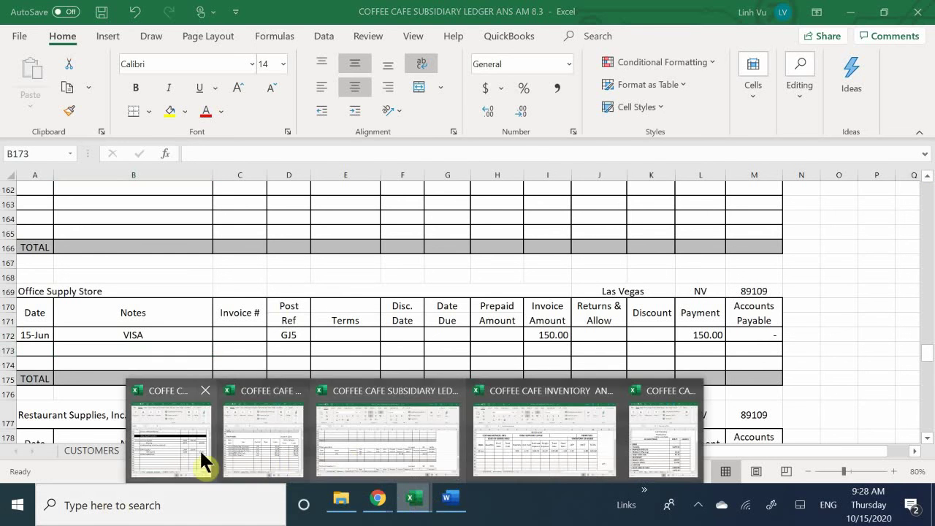
pyautogui.click(177, 449)
pyautogui.click(450, 503)
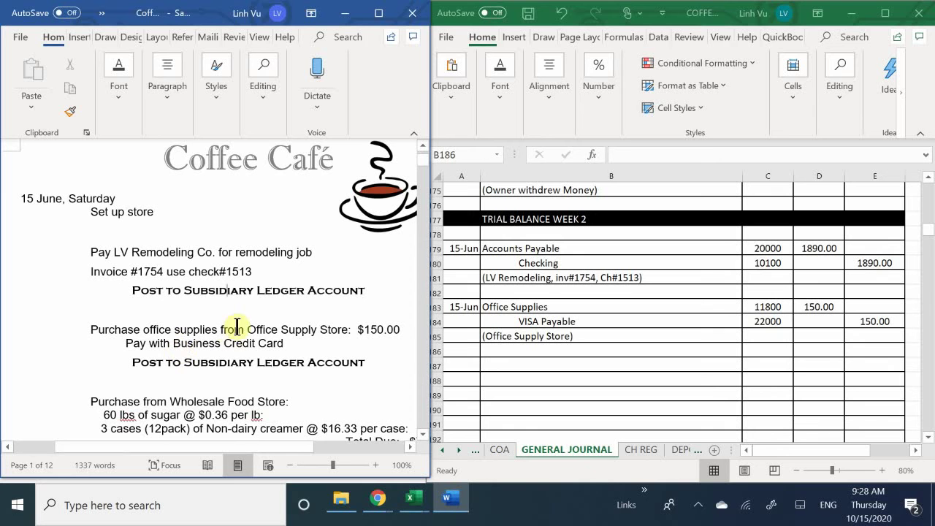
pyautogui.scroll(-3, 254, 331)
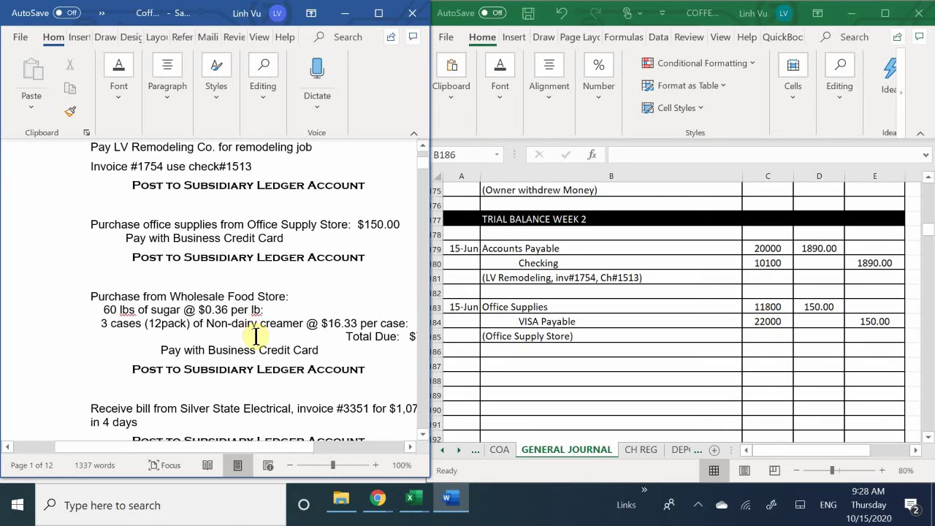
pyautogui.scroll(-1, 255, 336)
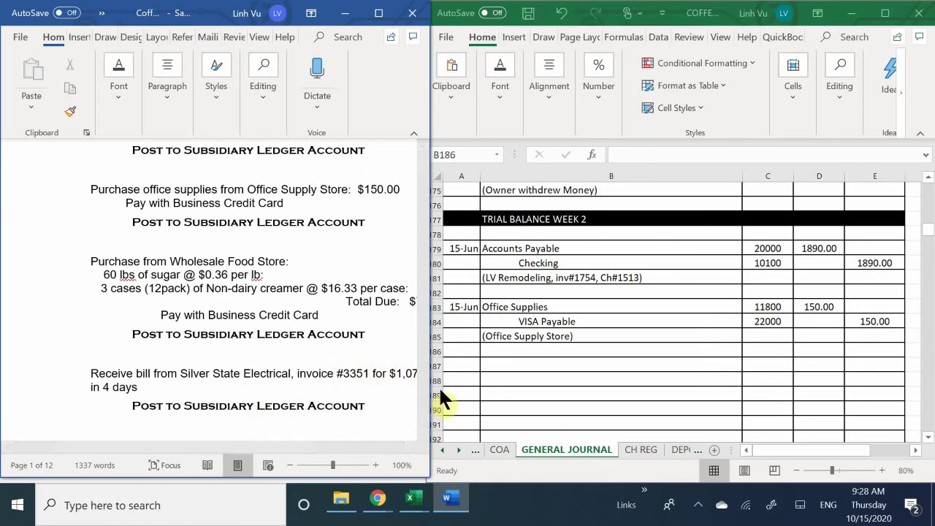
pyautogui.moveTo(209, 445); pyautogui.dragTo(245, 453)
pyautogui.click(239, 463)
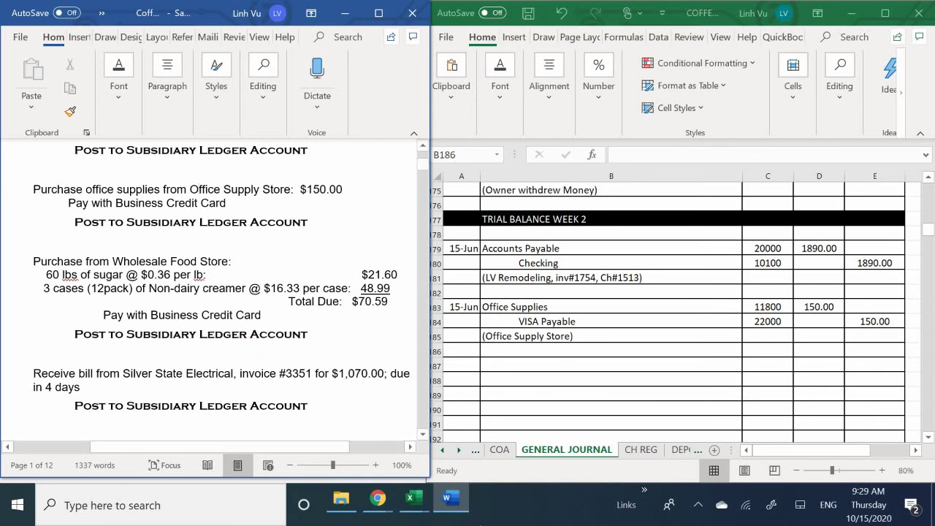
# Look up the Sugar and Creamer account numbers in the chart of accounts and return to the general journal.
pyautogui.click(497, 450)
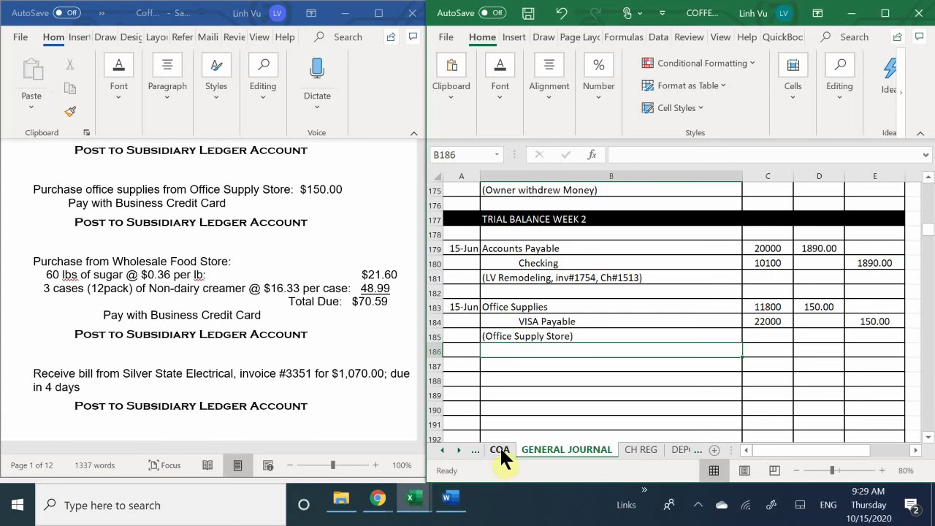
pyautogui.click(498, 450)
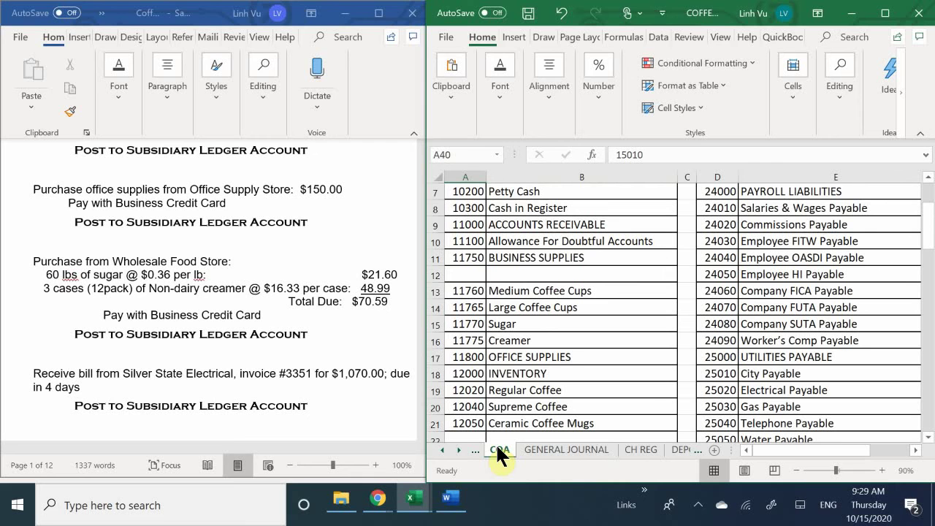
pyautogui.click(536, 449)
# Start a general journal entry dated 6/15 in A187, with Sugar in B187 and Creamer in B188.
pyautogui.click(464, 366)
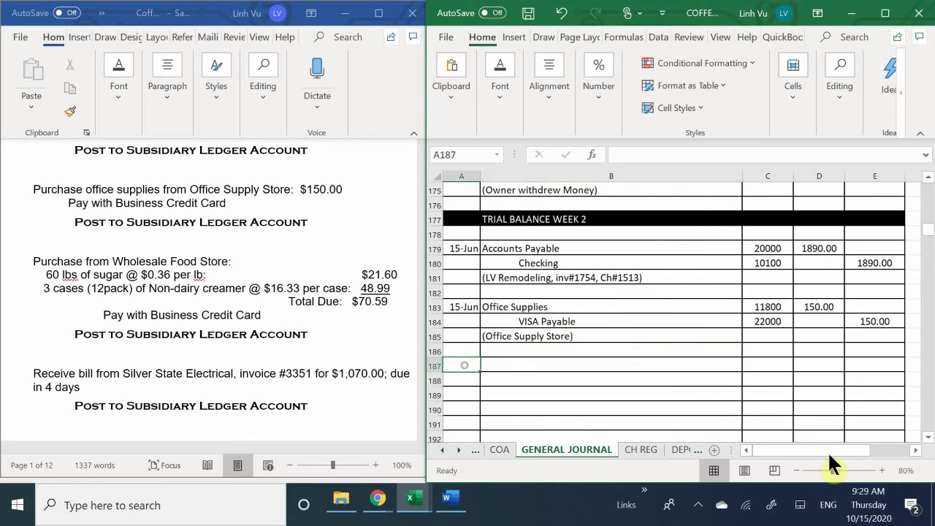
pyautogui.write('6/15')
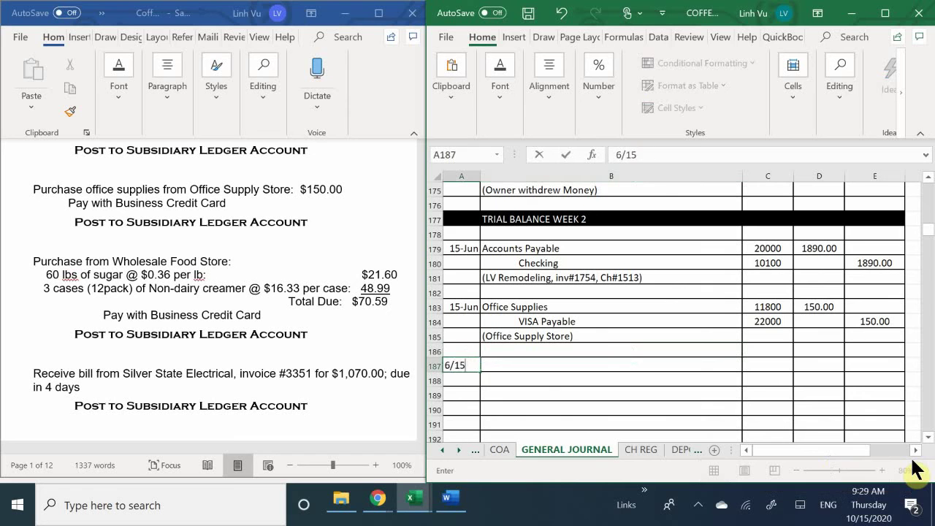
pyautogui.press('Return')
pyautogui.press('Right')
pyautogui.press('Up')
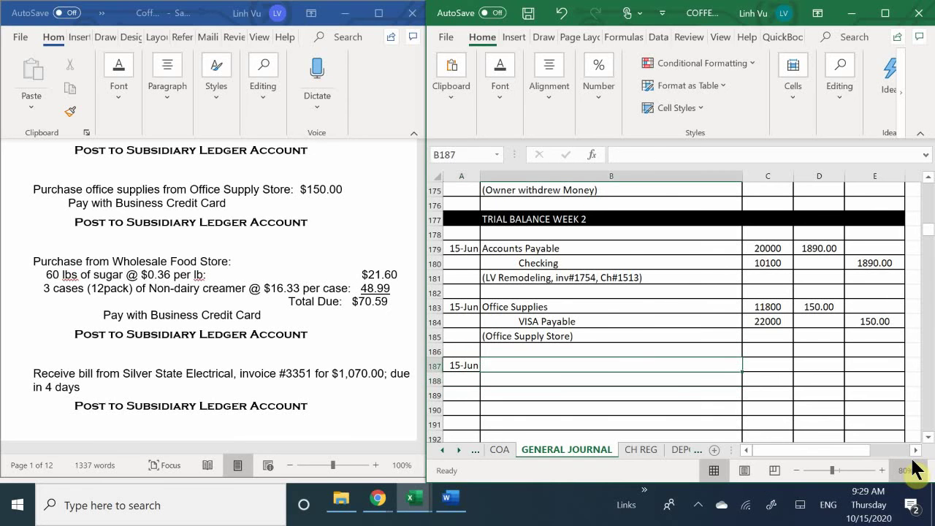
pyautogui.write('Sugar')
pyautogui.press('Return')
pyautogui.write('C')
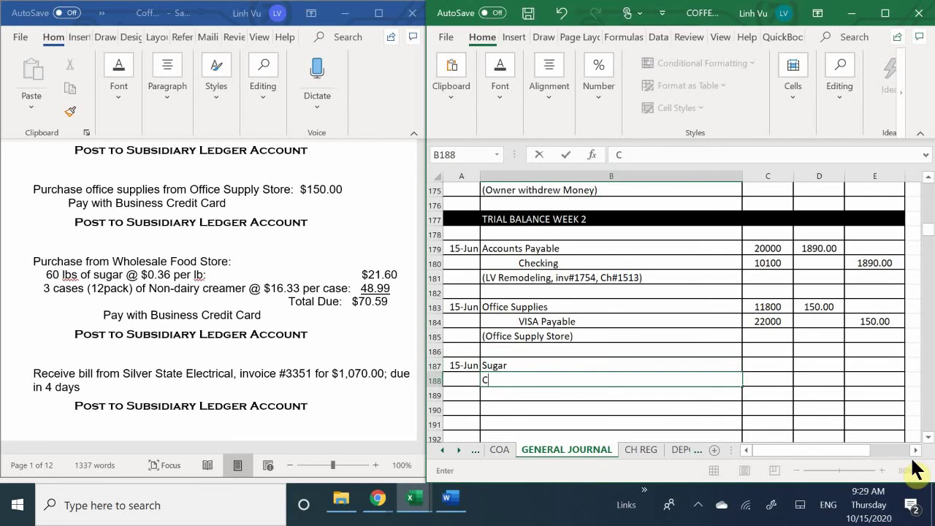
pyautogui.write('reamer')
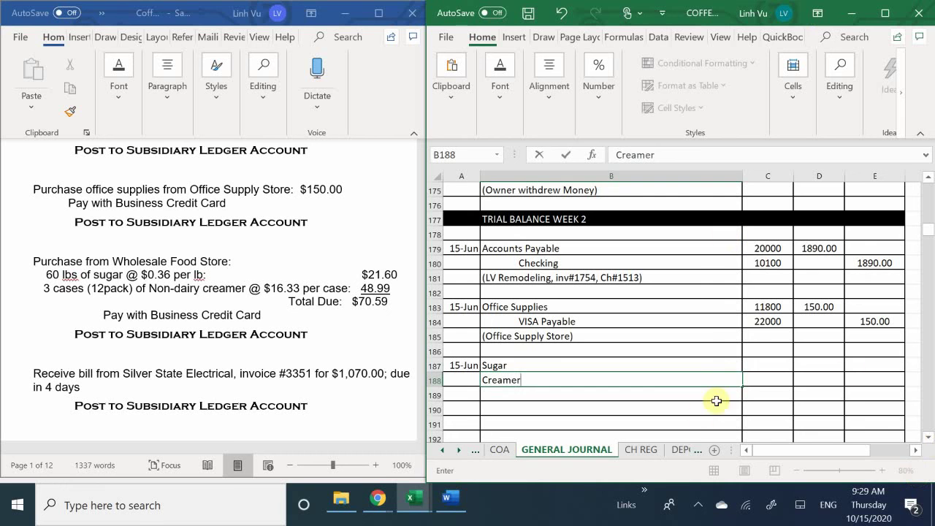
# Enter account number 11770 for Sugar in C187 and 11775 for Creamer in C188.
pyautogui.click(764, 363)
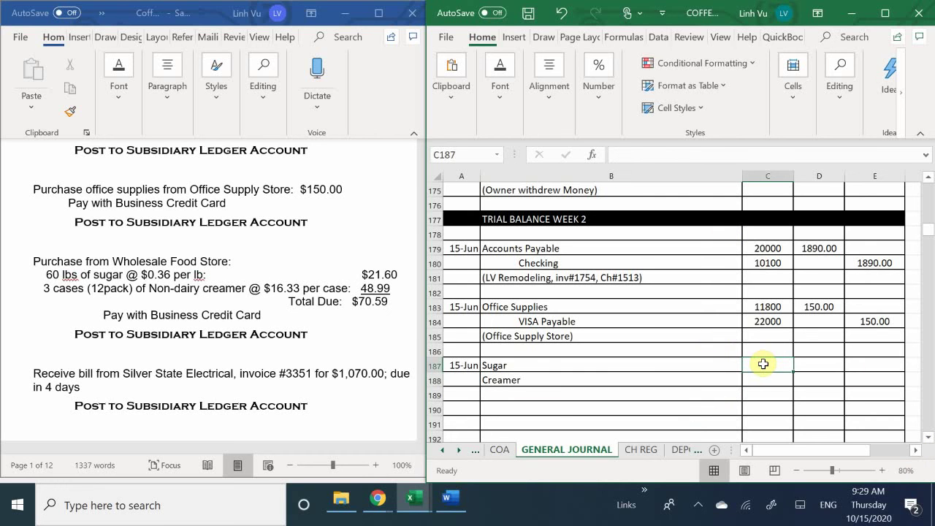
pyautogui.write('11770')
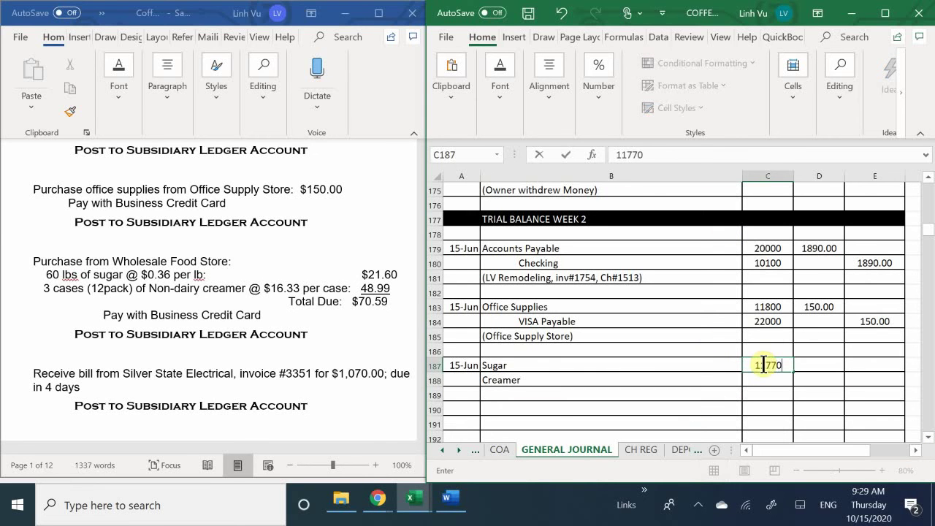
pyautogui.press('Return')
pyautogui.write('11775')
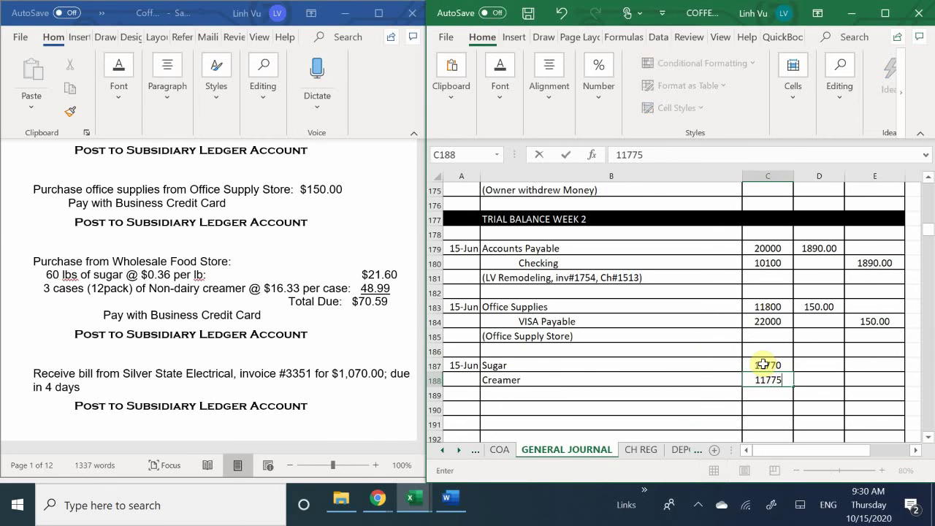
pyautogui.press('Return')
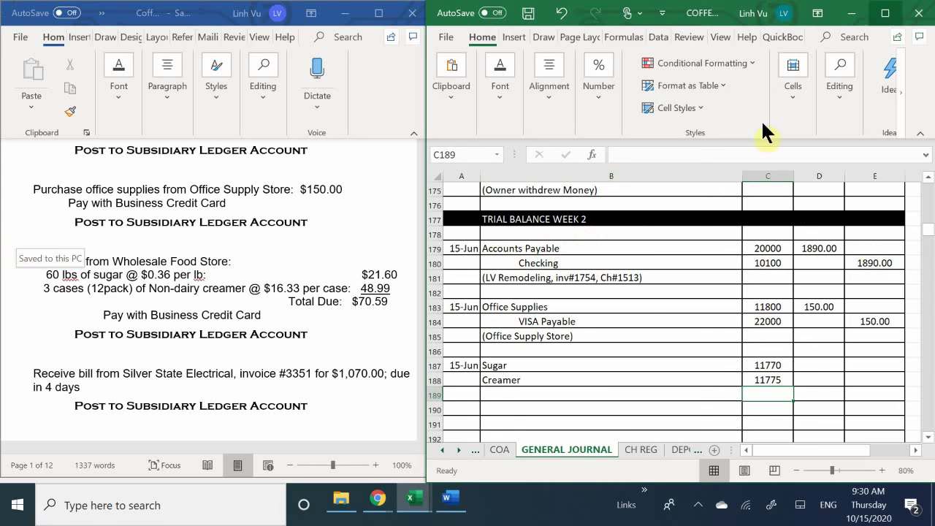
# Enter debit amounts of 21.60 for Sugar in D187 and 48.99 for Creamer in D188.
pyautogui.click(813, 365)
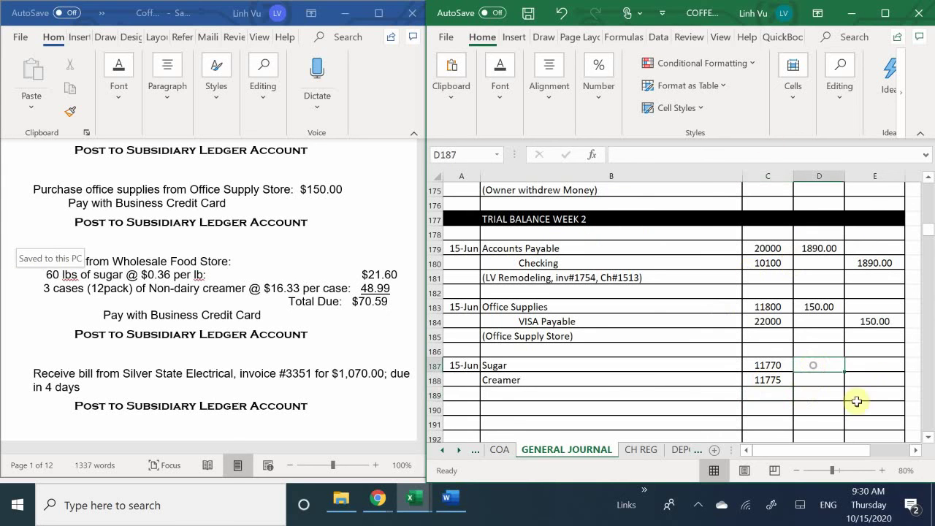
pyautogui.write('21.')
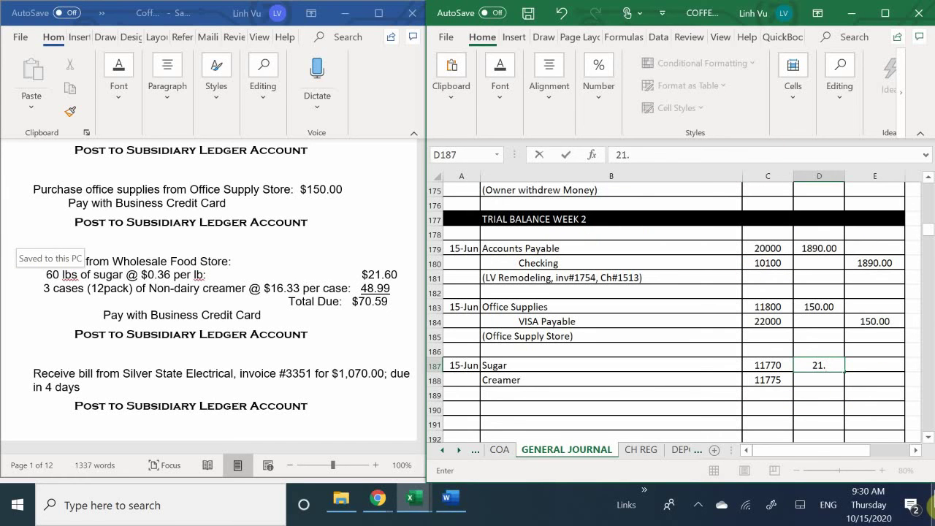
pyautogui.write('60')
pyautogui.press('Return')
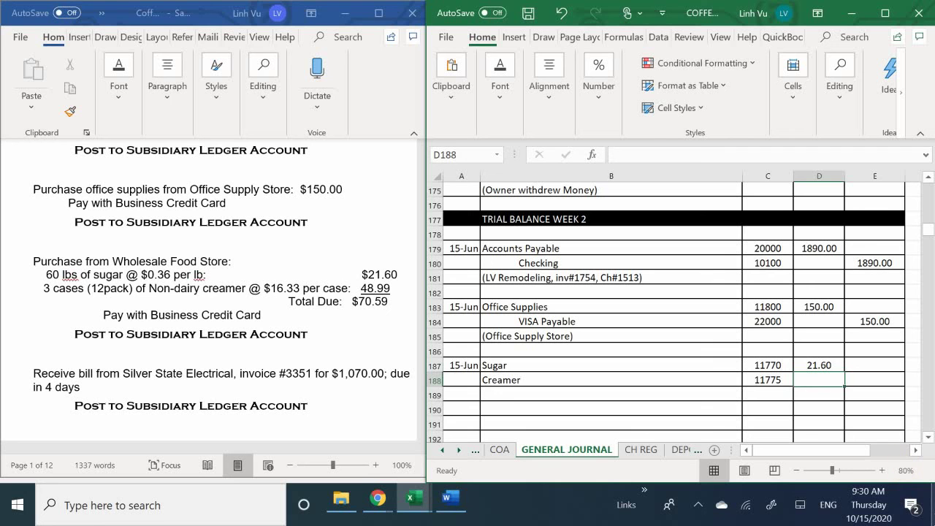
pyautogui.write('48.99')
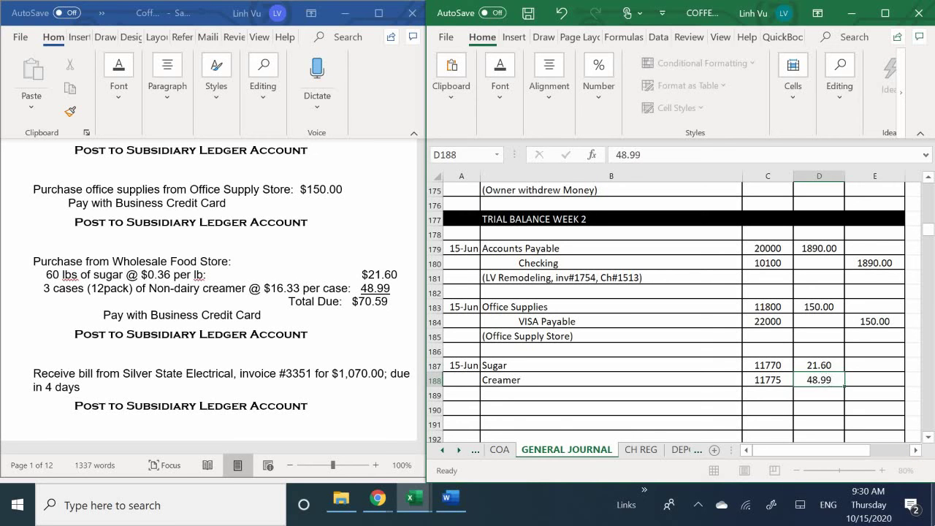
pyautogui.press('Return')
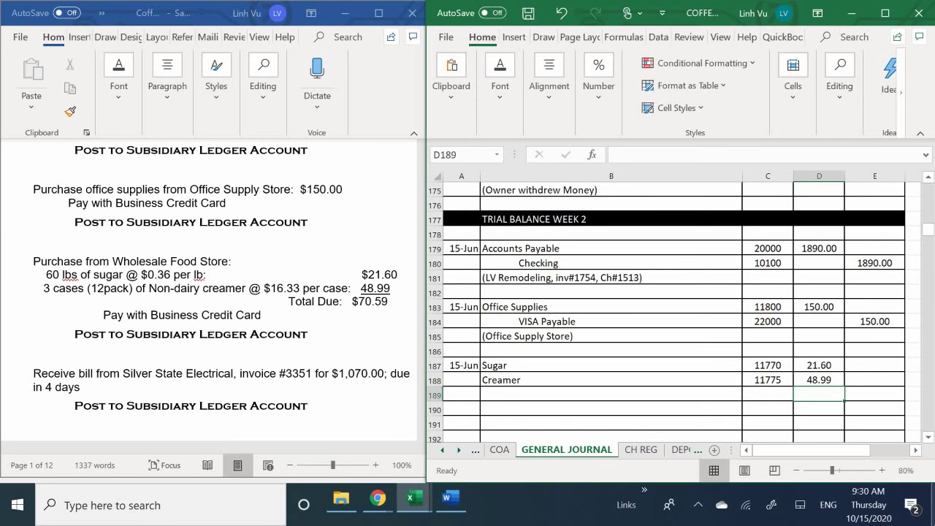
# Enter the credit formula =D187+D188 in E189 of the general journal.
pyautogui.press('Right')
pyautogui.write('=')
pyautogui.press('Up')
pyautogui.press('Left')
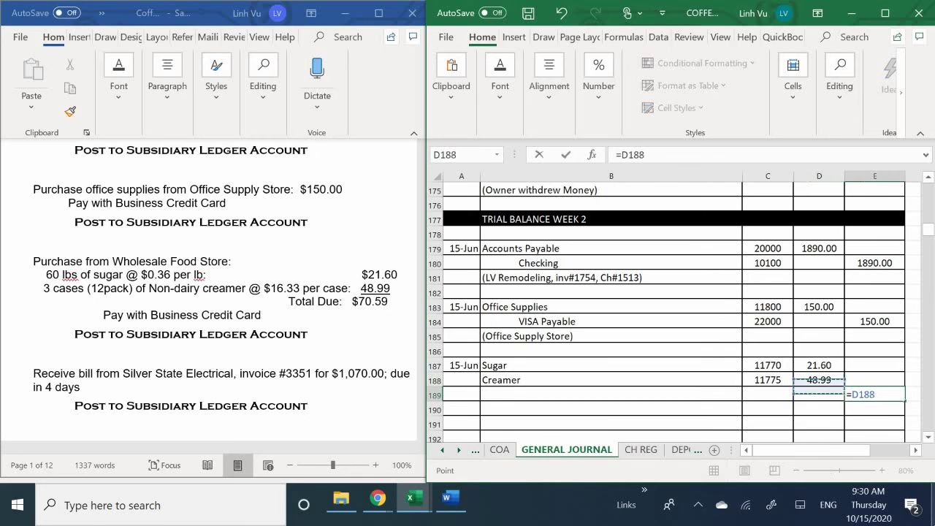
pyautogui.press('Up')
pyautogui.write('+')
pyautogui.press('Up')
pyautogui.press('Left')
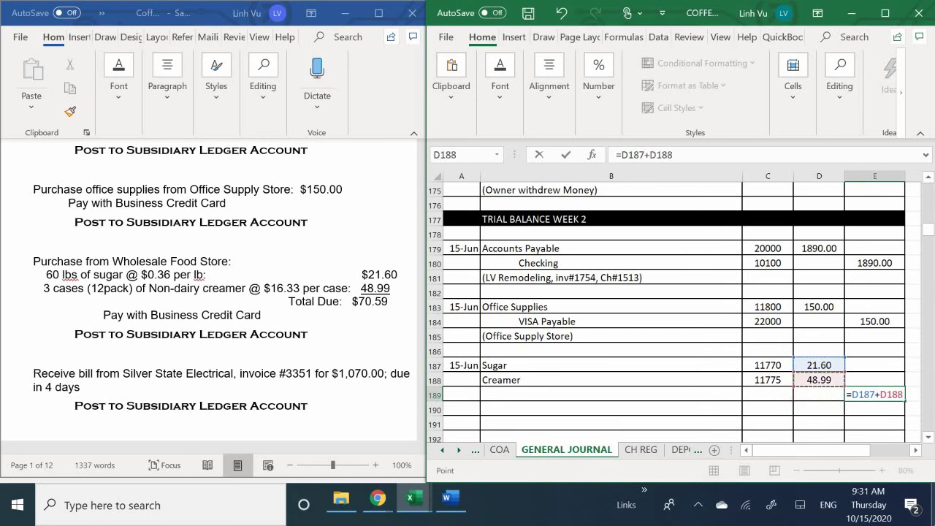
pyautogui.press('Return')
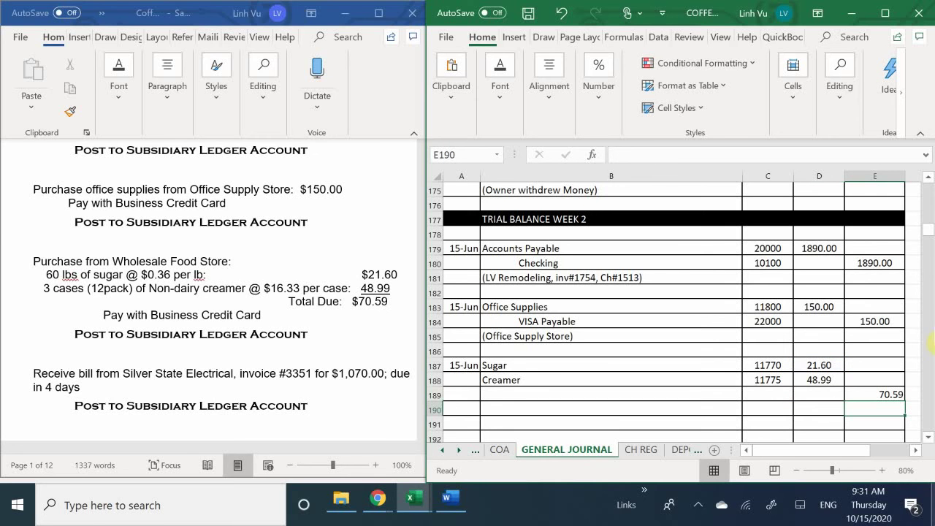
# Enter an indented VISA Payable as the credited account in B189, with account number 22000 in C189.
pyautogui.click(512, 394)
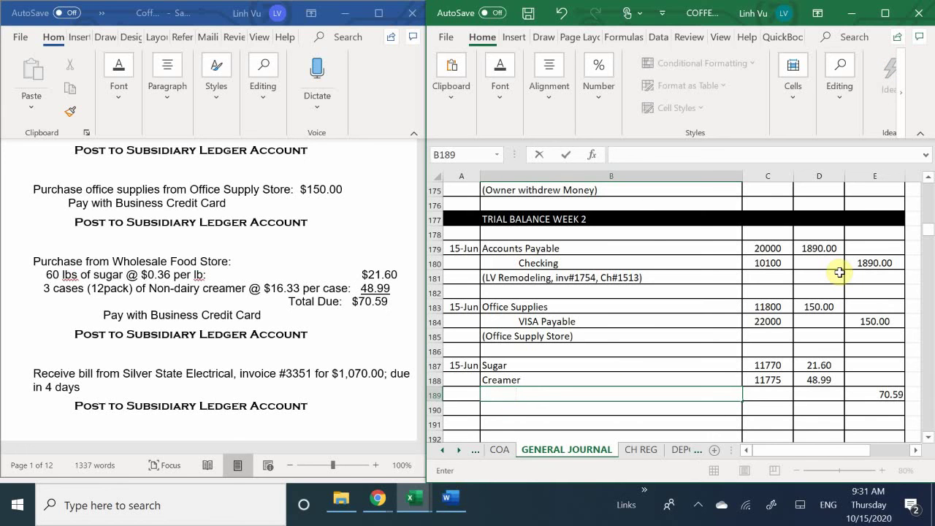
pyautogui.write('VISA Payabl')
pyautogui.press('BackSpace')
pyautogui.write('k')
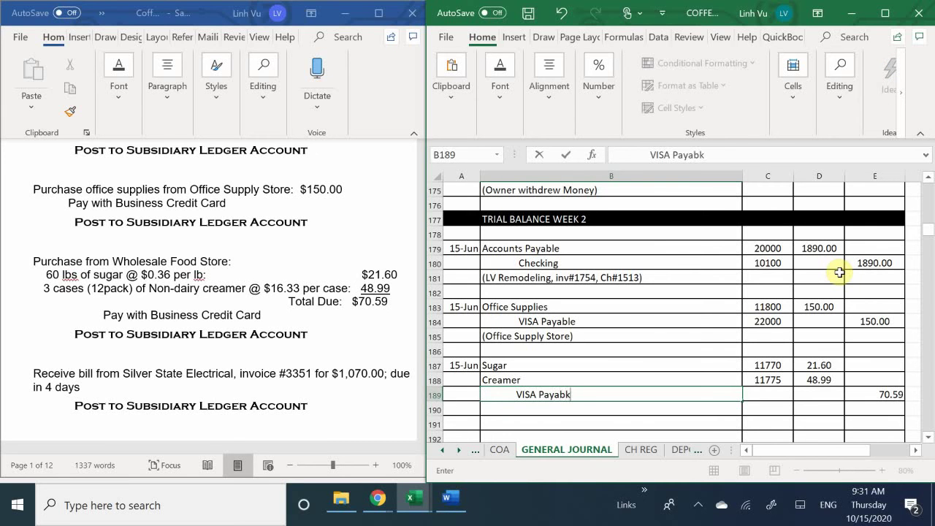
pyautogui.press('BackSpace')
pyautogui.write('lr')
pyautogui.press('BackSpace')
pyautogui.write('e')
pyautogui.press('Tab')
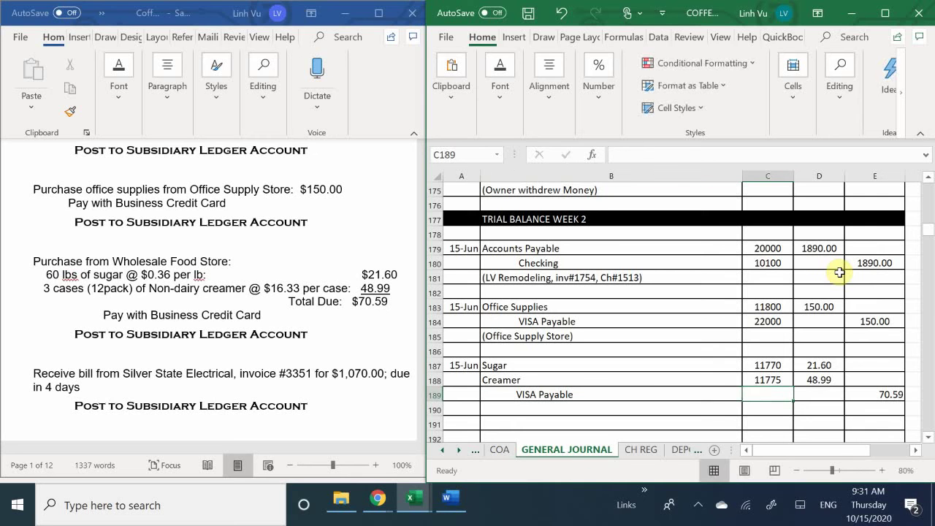
pyautogui.write('22000')
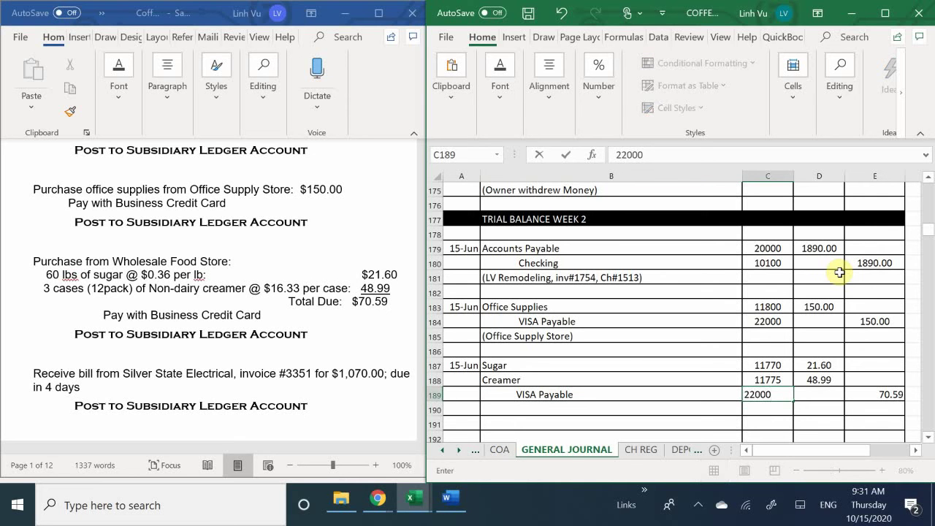
pyautogui.press('Return')
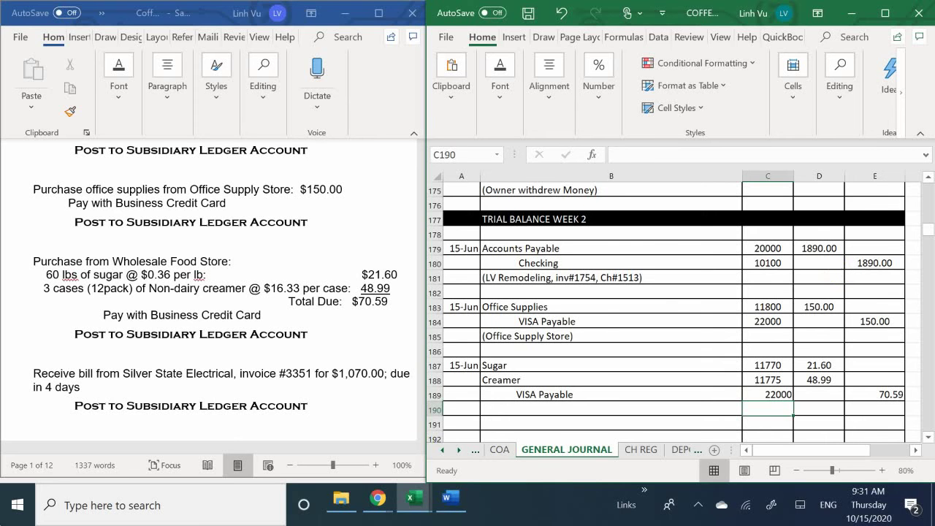
# Enter (Wholesale Food Store) as the description of the sugar and creamer entry in B190.
pyautogui.moveTo(410, 496)
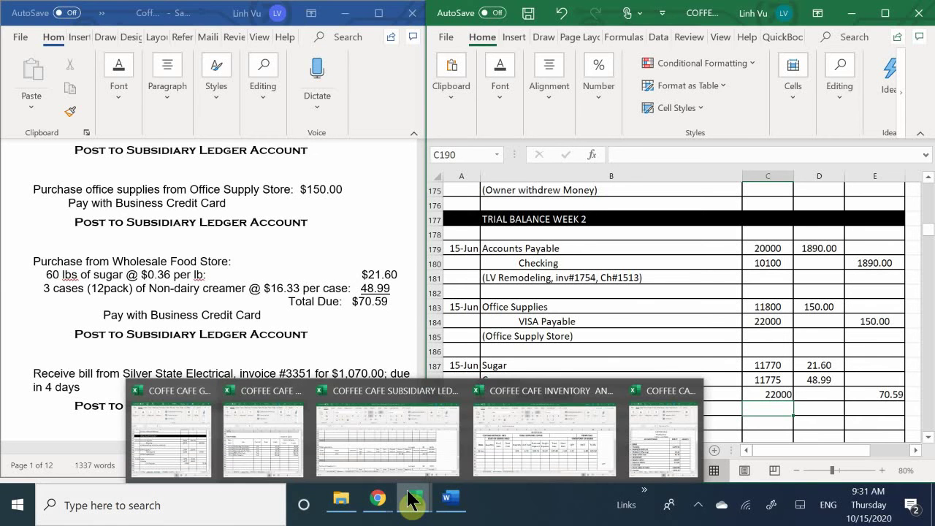
pyautogui.moveTo(344, 440)
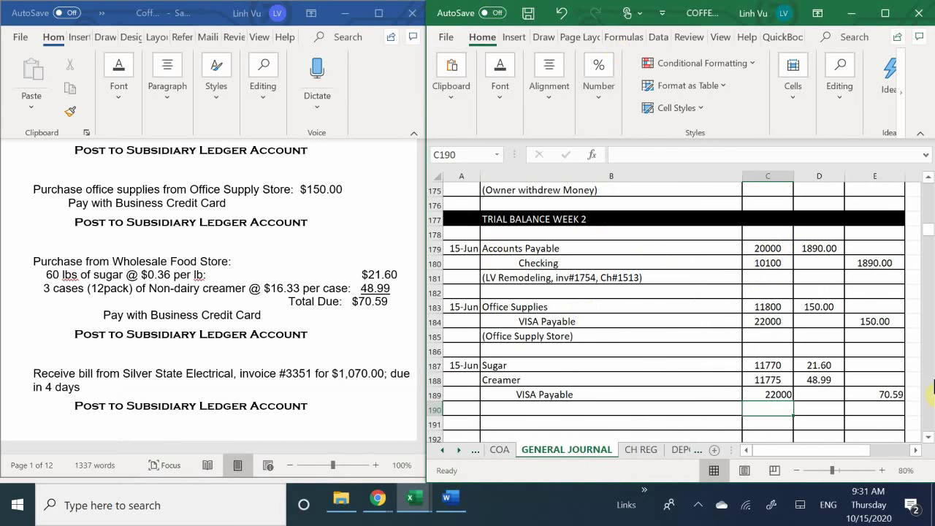
pyautogui.click(594, 336)
pyautogui.scroll(-1, 512, 373)
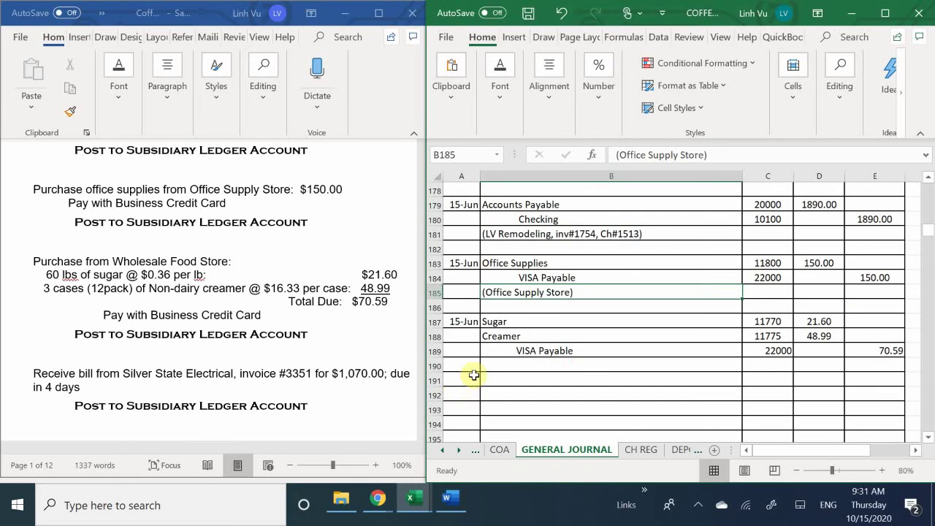
pyautogui.click(491, 364)
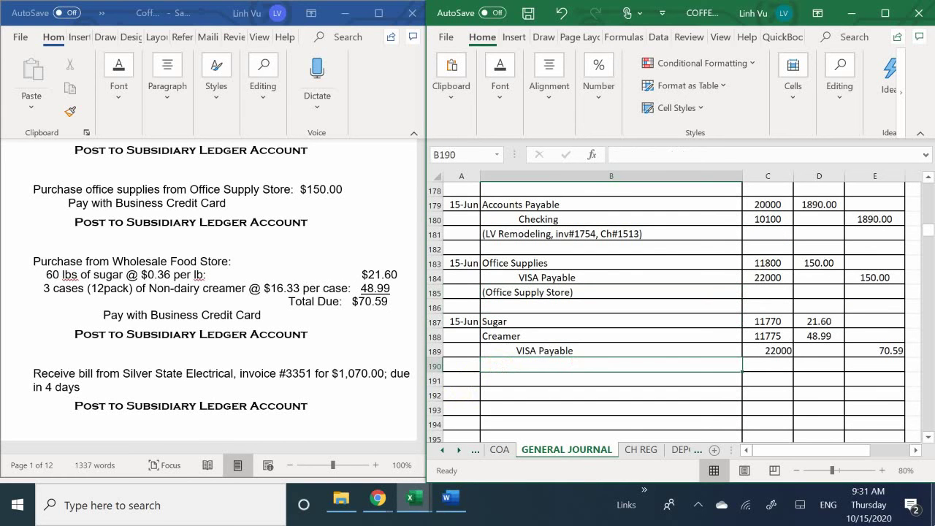
pyautogui.write('(Wh')
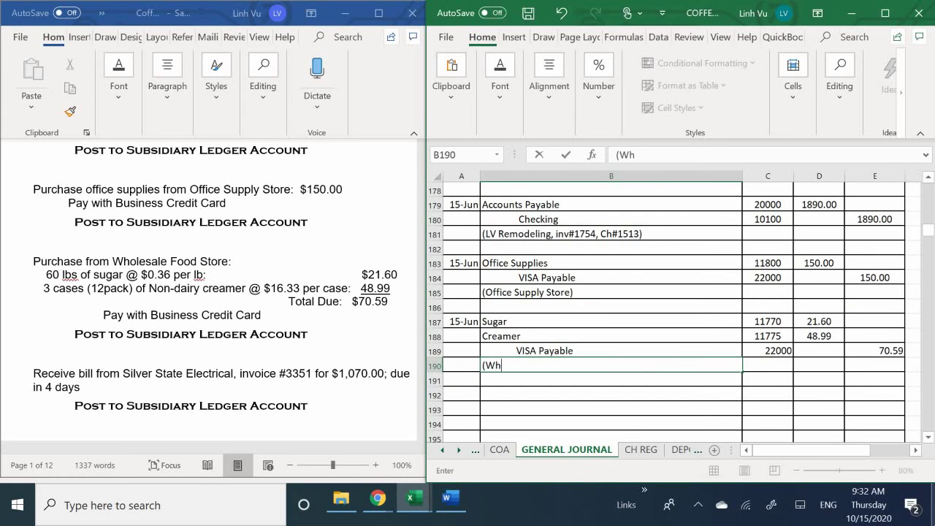
pyautogui.write('olesale Food')
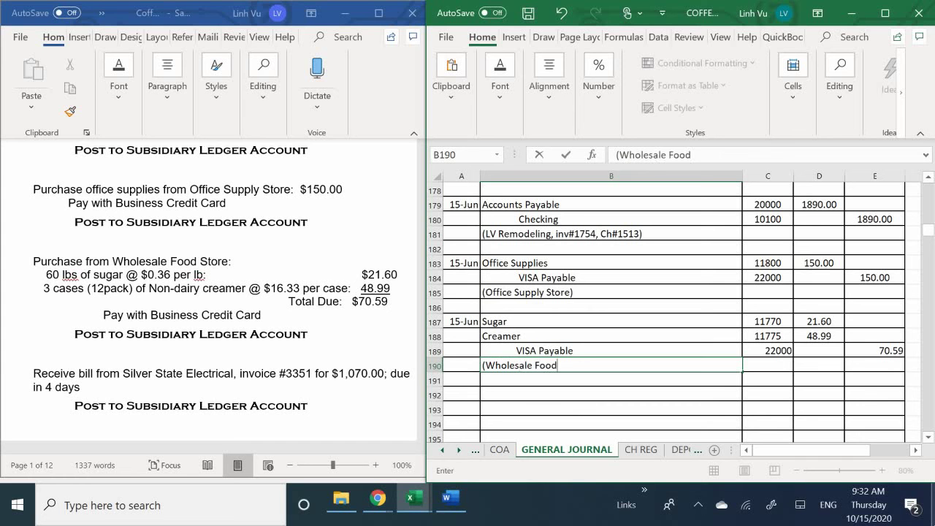
pyautogui.write(' Store,')
pyautogui.press('BackSpace')
pyautogui.press('BackSpace')
pyautogui.write('e_')
pyautogui.press('BackSpace')
pyautogui.write(')')
pyautogui.press('Return')
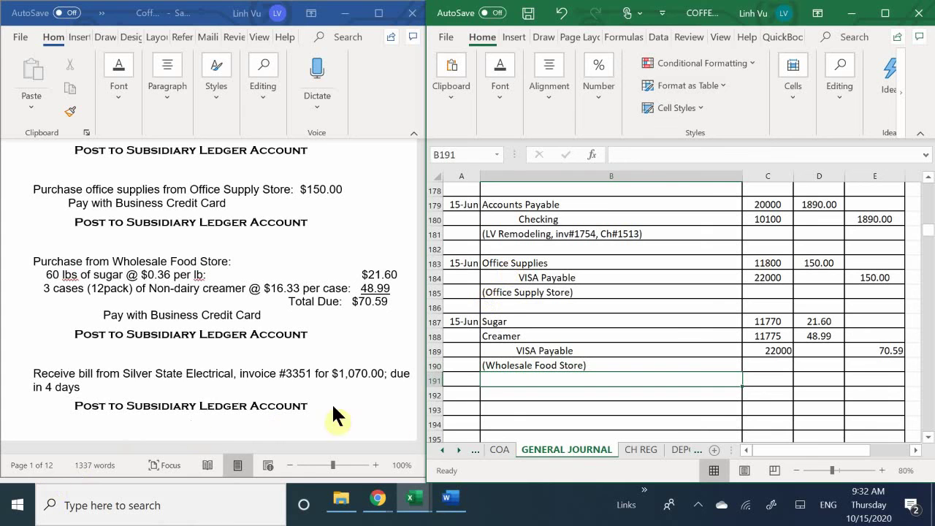
# Switch to the general ledger workbook and open its ASSETS sheet.
pyautogui.click(269, 437)
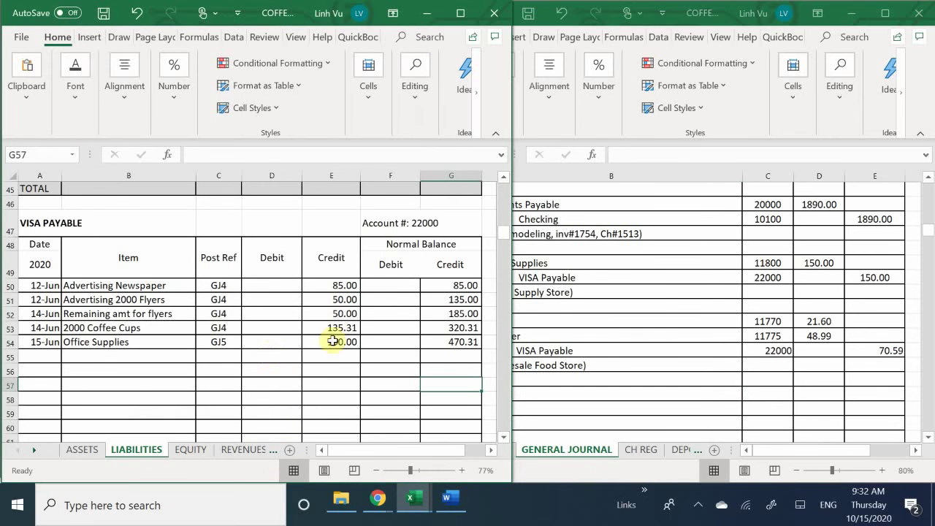
pyautogui.click(86, 449)
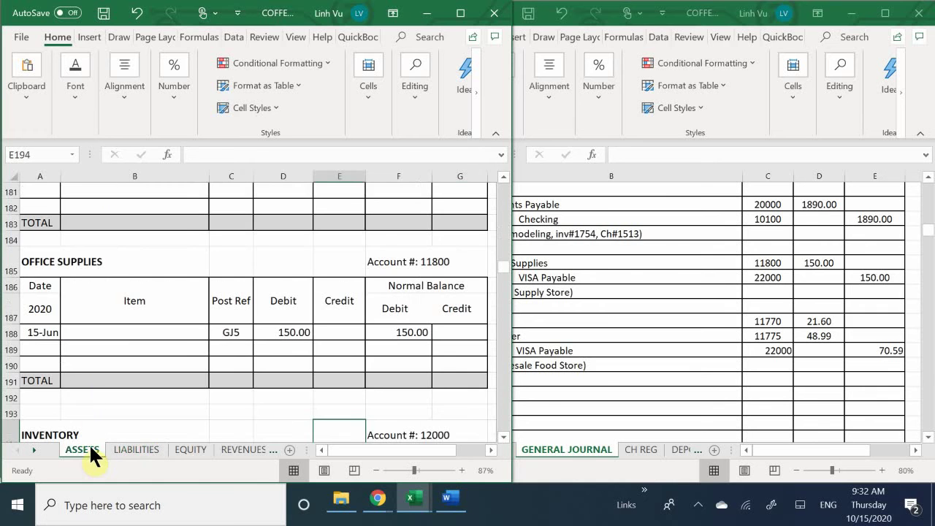
# Enter the date 6/15 in the first entry row of the Sugar ledger on the ASSETS sheet.
pyautogui.scroll(6, 100, 387)
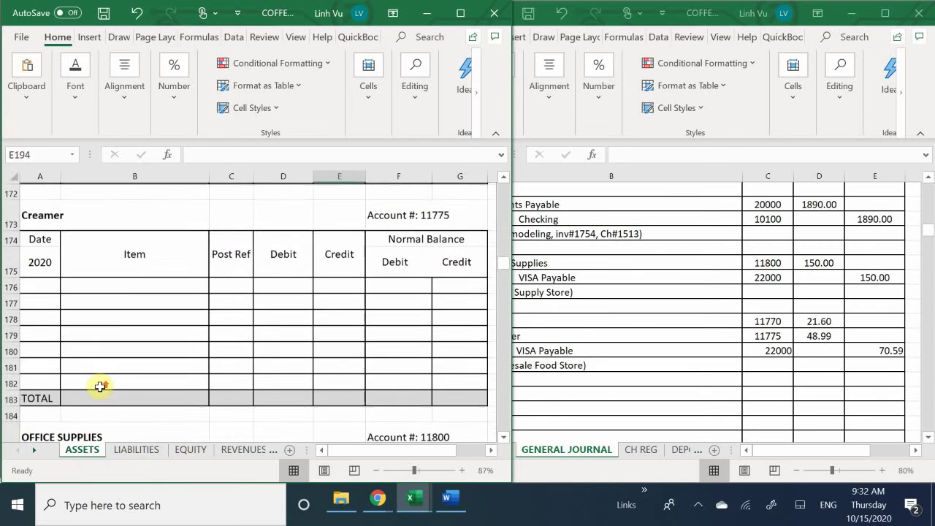
pyautogui.scroll(1, 100, 385)
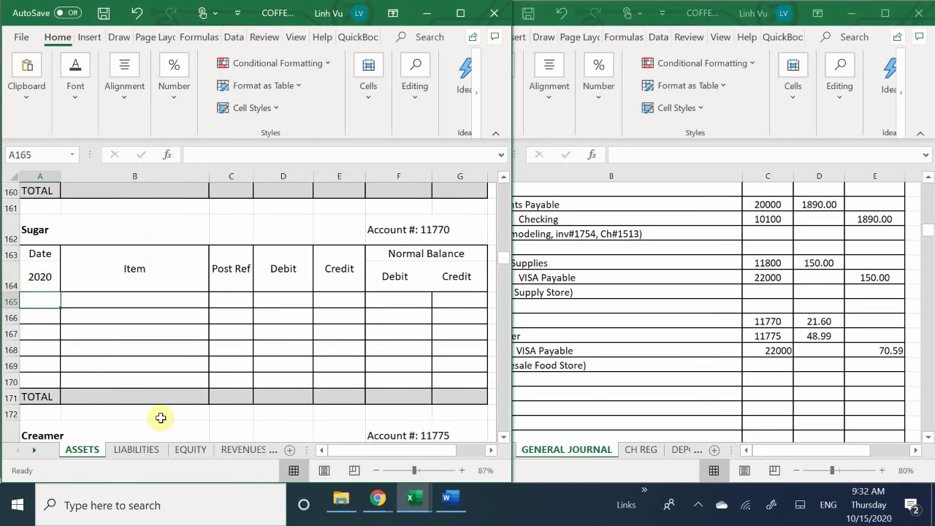
pyautogui.write('6')
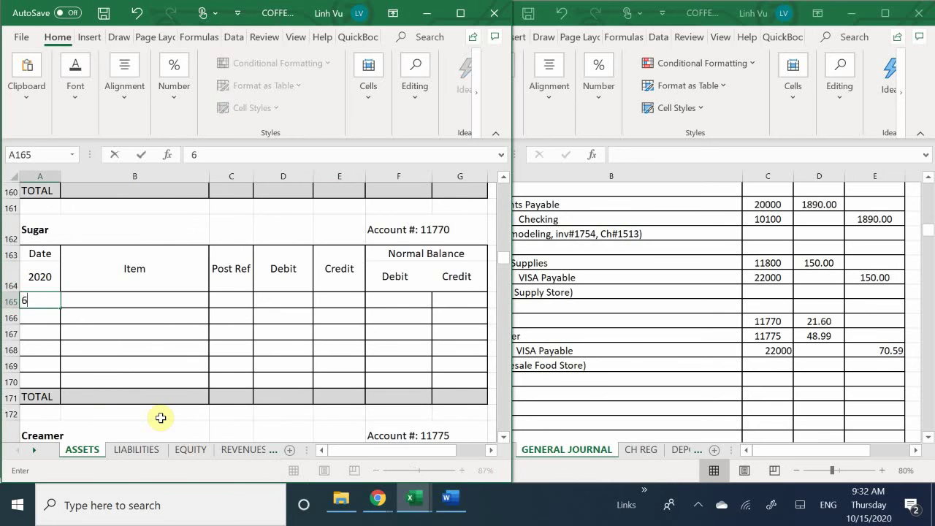
pyautogui.write('/15')
pyautogui.press('Return')
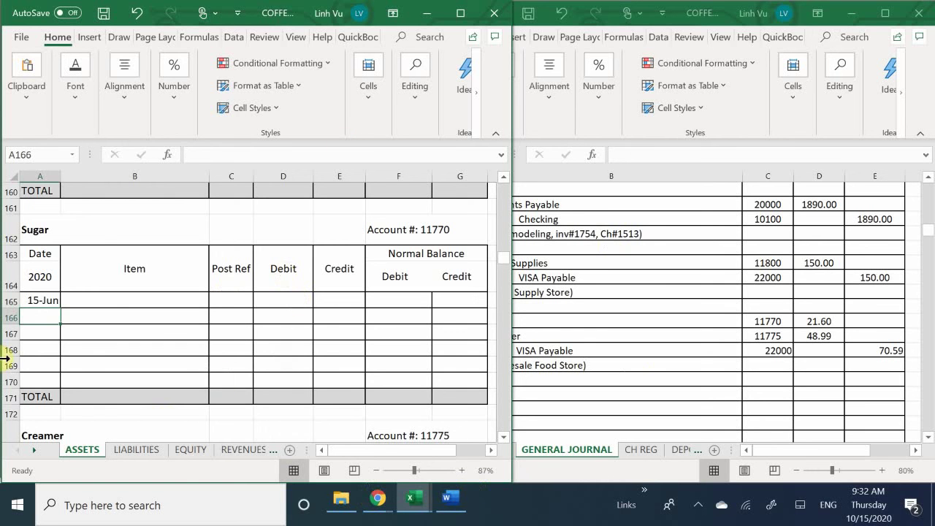
# Enter "60 LBS @0.36 Wholesale Foods Store" as the item of the 15-Jun Sugar entry.
pyautogui.click(123, 301)
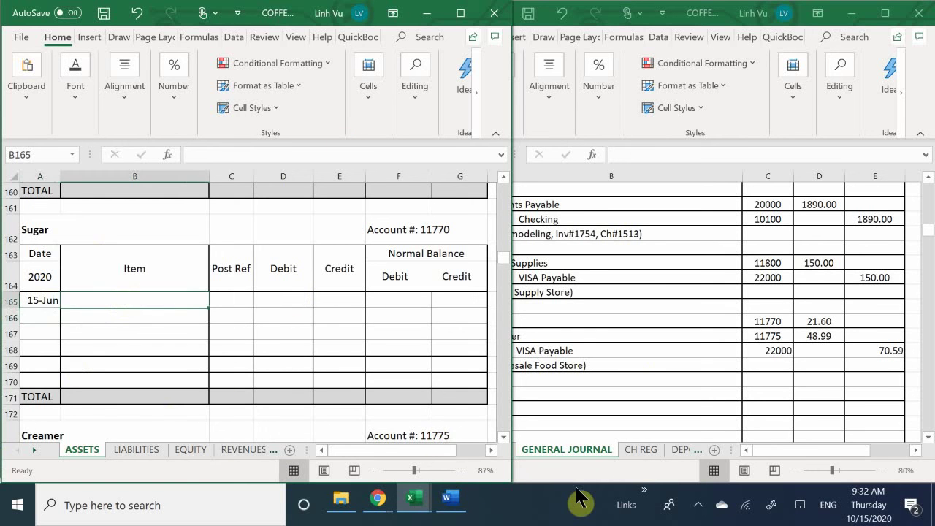
pyautogui.write('60')
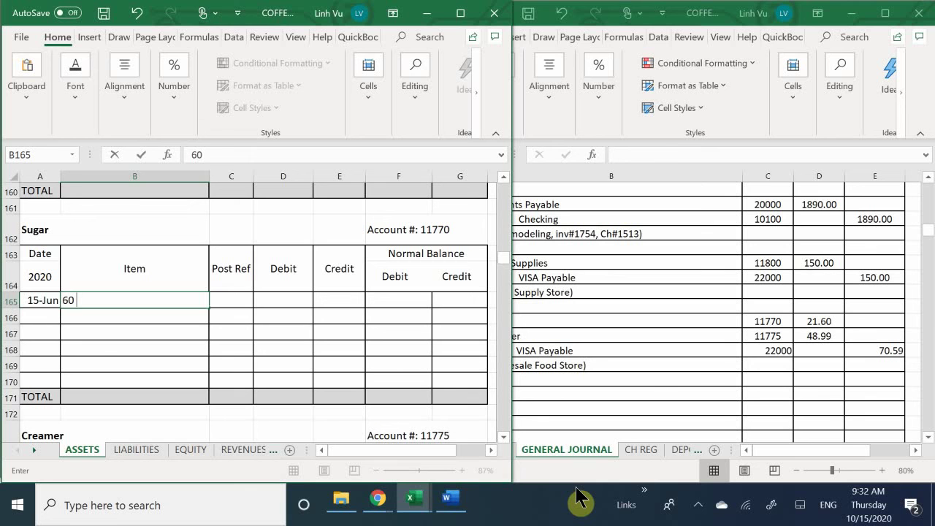
pyautogui.write(' LV')
pyautogui.press('BackSpace')
pyautogui.write('V')
pyautogui.press('BackSpace')
pyautogui.write('V')
pyautogui.press('BackSpace')
pyautogui.write('V')
pyautogui.press('BackSpace')
pyautogui.write('BD')
pyautogui.press('BackSpace')
pyautogui.write('S #')
pyautogui.press('BackSpace')
pyautogui.write('@')
pyautogui.write('0.36')
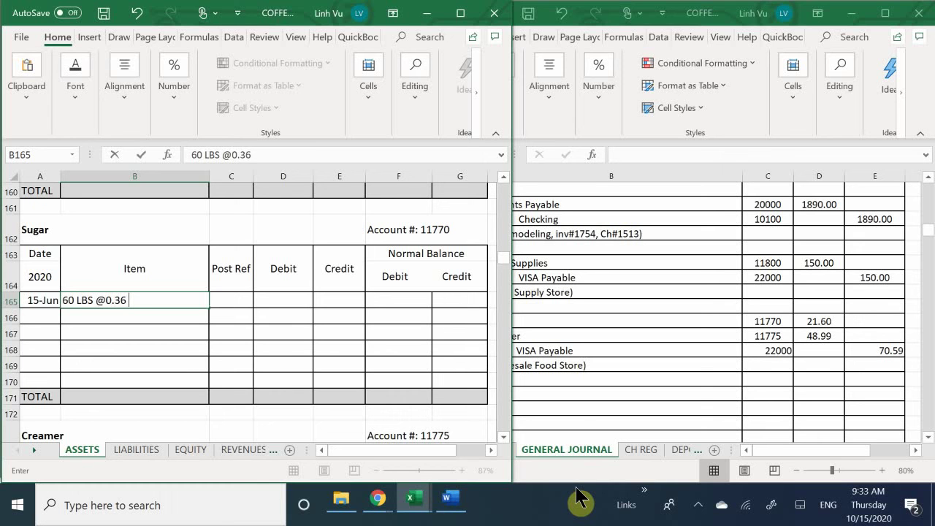
pyautogui.write(' Wg')
pyautogui.press('BackSpace')
pyautogui.write('g')
pyautogui.press('BackSpace')
pyautogui.write('G')
pyautogui.press('BackSpace')
pyautogui.write('hole')
pyautogui.press('BackSpace')
pyautogui.press('BackSpace')
pyautogui.write('les')
pyautogui.press('BackSpace')
pyautogui.write('sale')
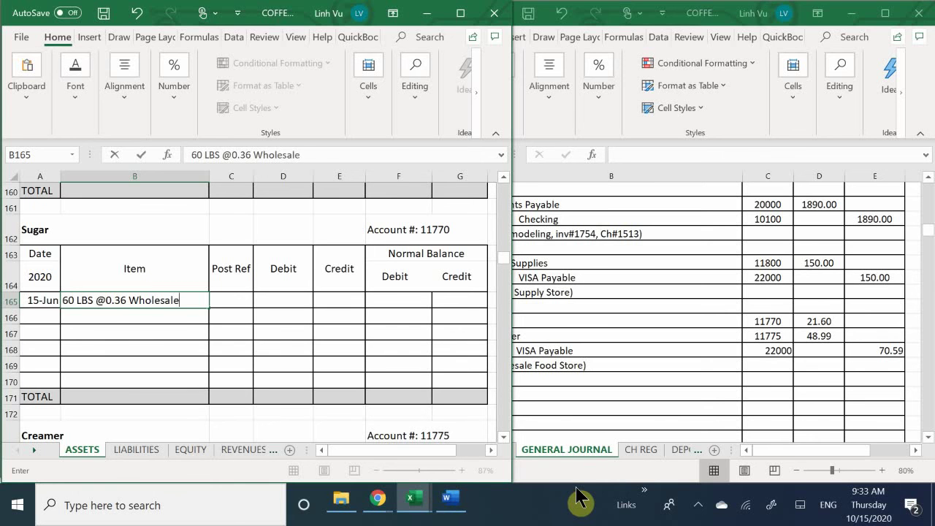
pyautogui.write(' Foods')
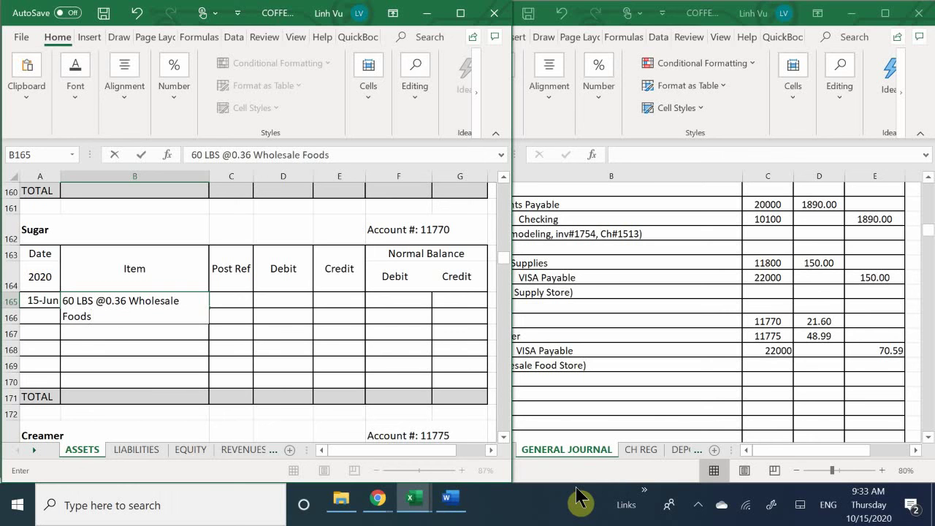
pyautogui.write(' Stire')
pyautogui.press('BackSpace')
pyautogui.press('BackSpace')
pyautogui.press('BackSpace')
pyautogui.write('ore')
pyautogui.press('Return')
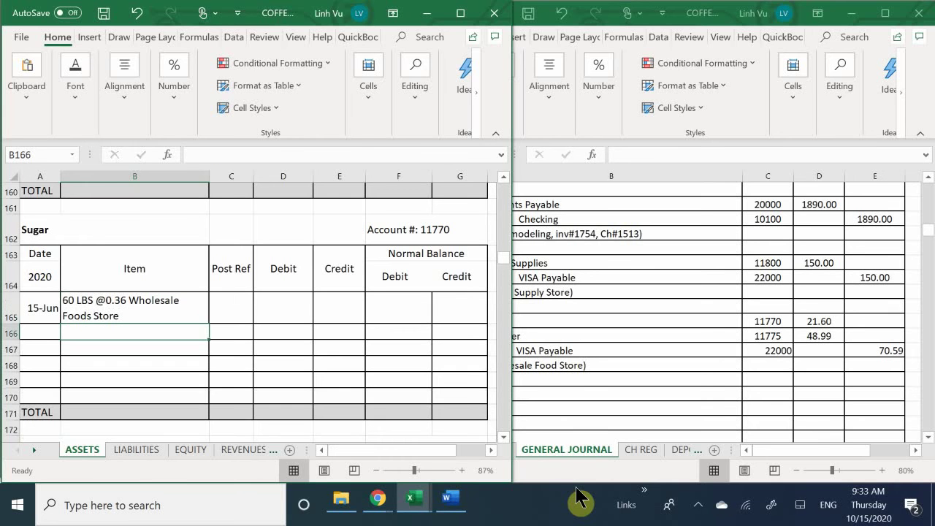
# Fill in post reference GJ5 and a debit of 21.60 for the 15-Jun Sugar entry.
pyautogui.press('Right')
pyautogui.press('Up')
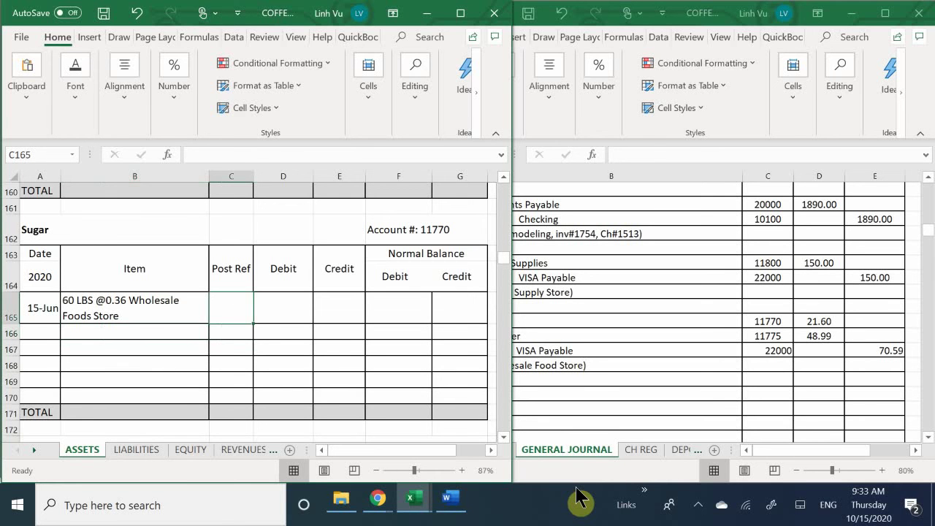
pyautogui.write('GJ5')
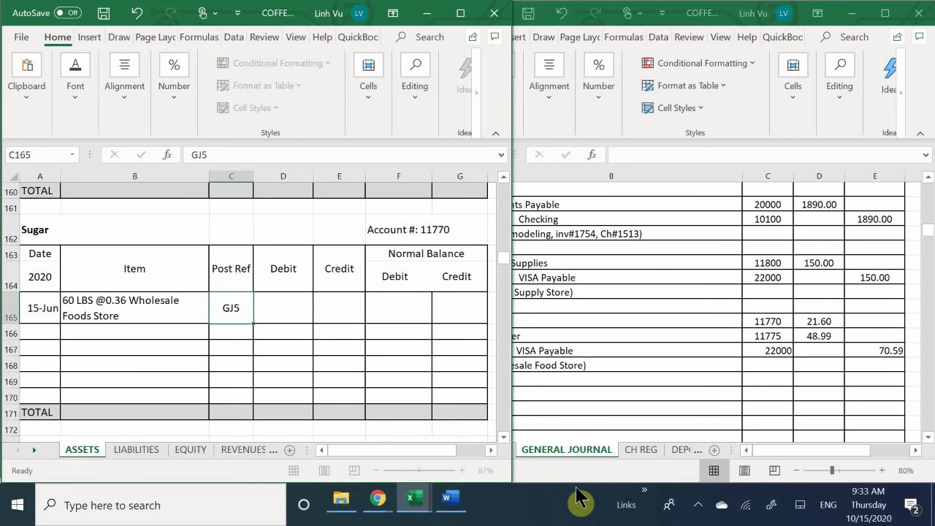
pyautogui.press('Return')
pyautogui.press('Right')
pyautogui.press('Up')
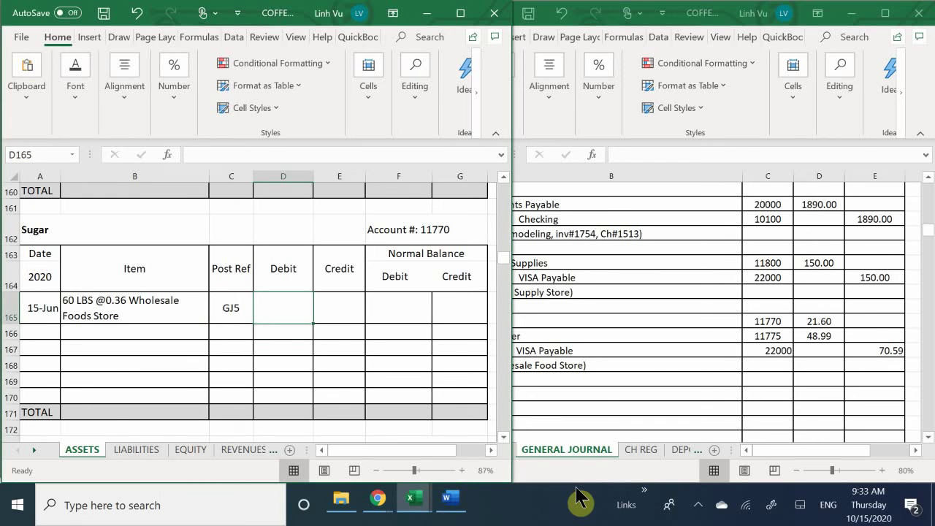
pyautogui.write('21.60')
pyautogui.press('Return')
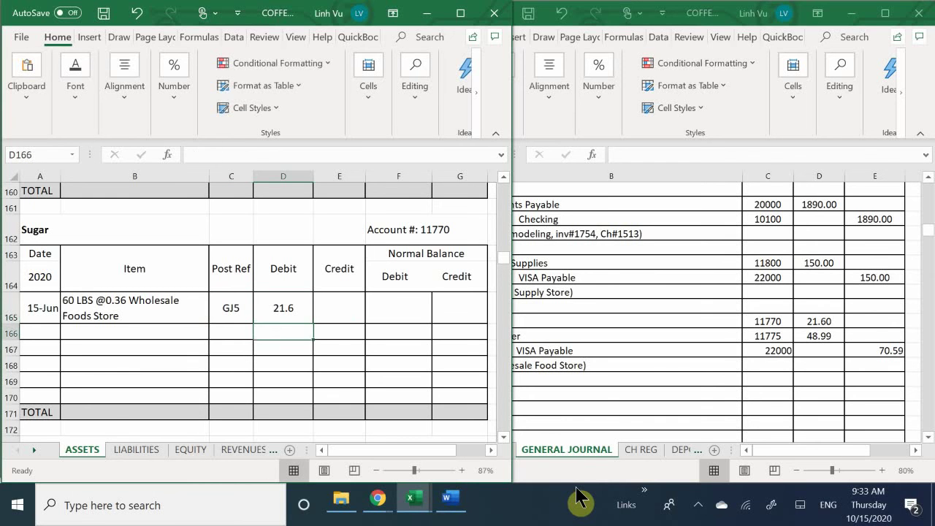
# Set the Sugar entry's normal debit balance to a formula referencing its debit amount in D165.
pyautogui.press('Right')
pyautogui.press('Up')
pyautogui.press('Right')
pyautogui.write('=')
pyautogui.press('Left')
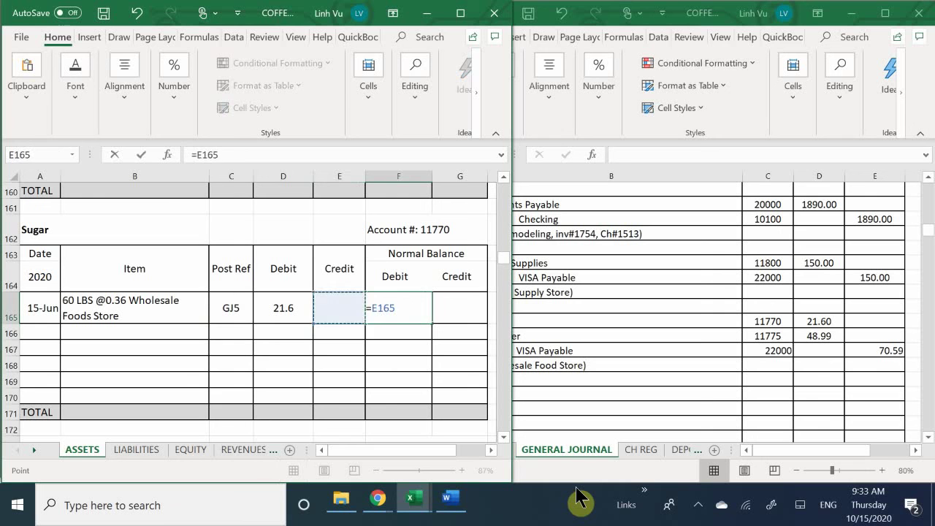
pyautogui.press('Left')
pyautogui.press('Return')
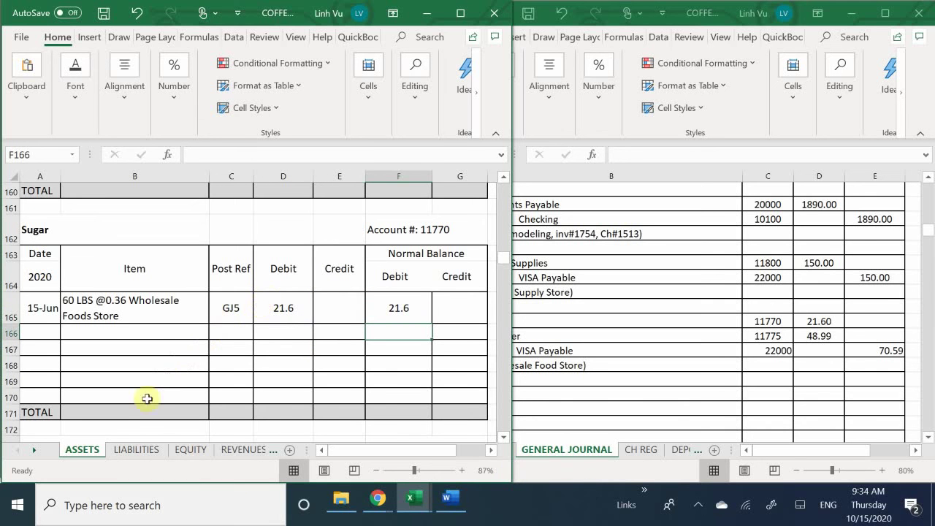
# Enter the date 6/15 in the first entry row of the Creamer ledger.
pyautogui.scroll(-3, 122, 334)
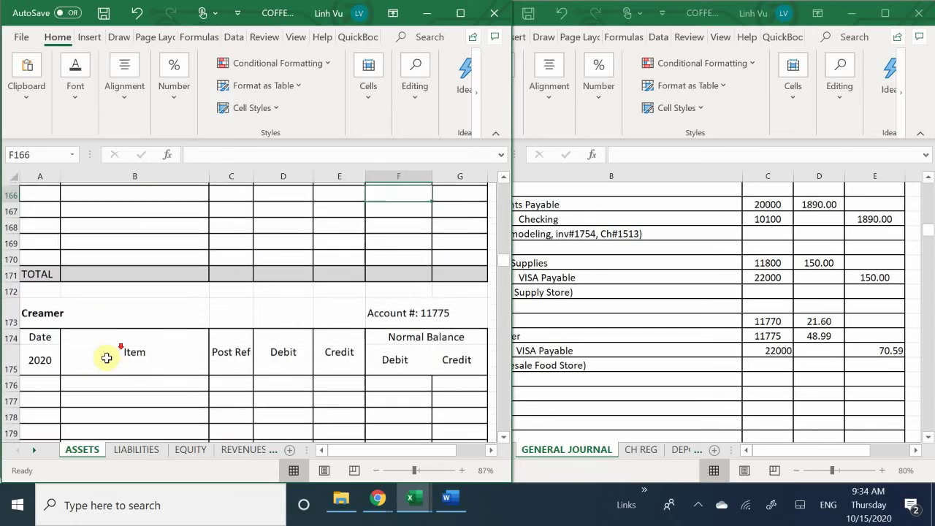
pyautogui.click(53, 330)
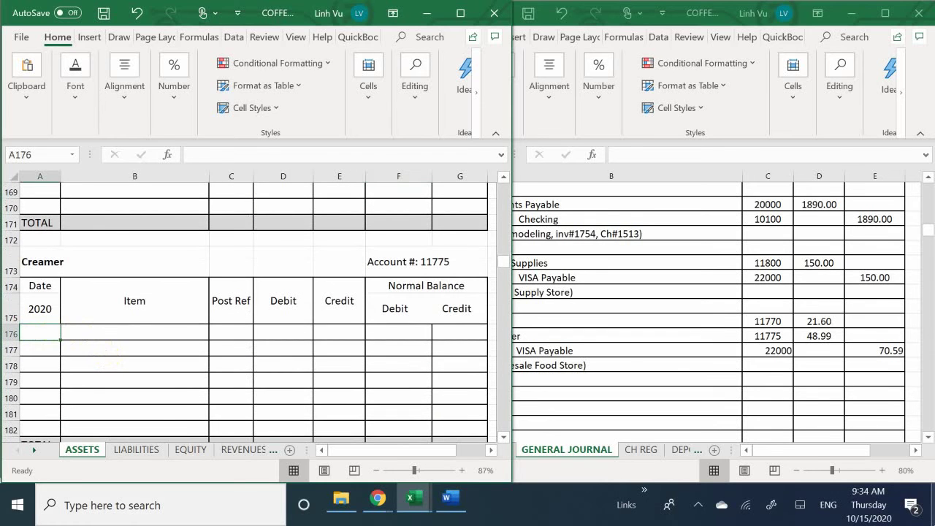
pyautogui.write('6/15')
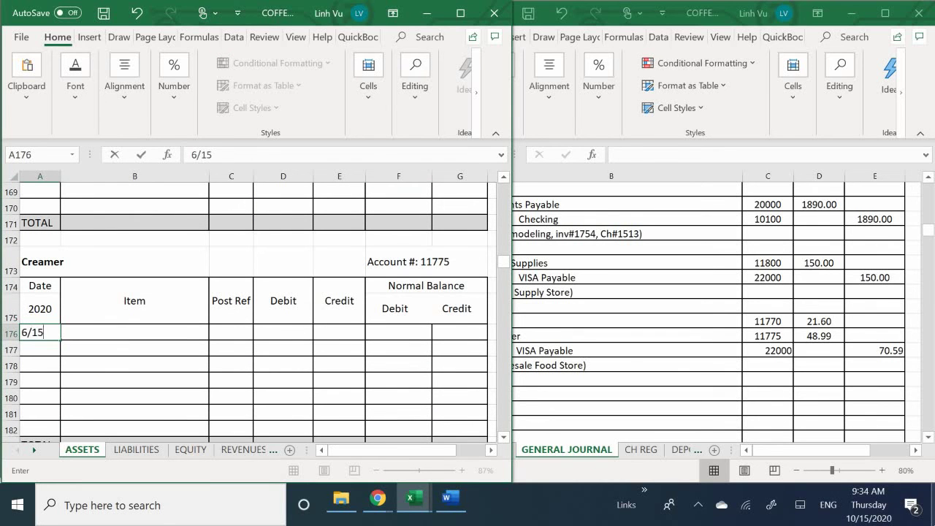
pyautogui.press('Return')
pyautogui.click(135, 332)
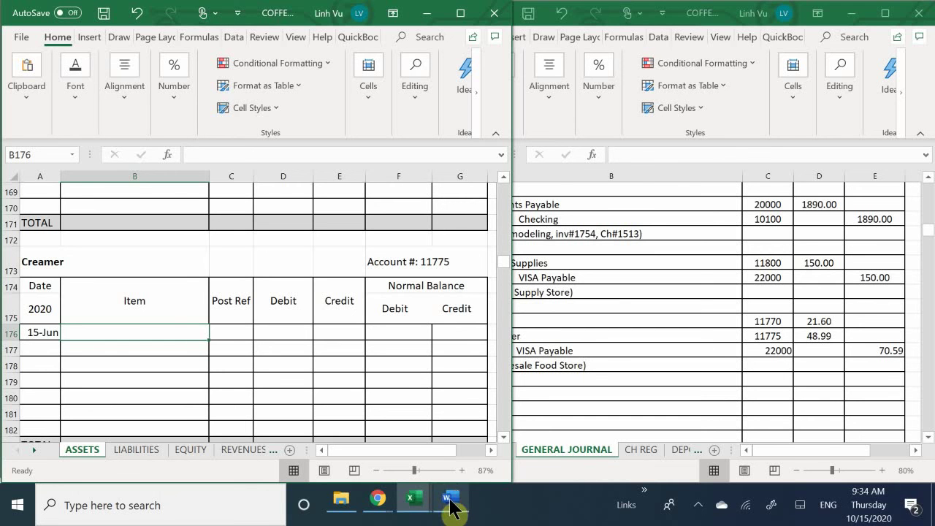
pyautogui.moveTo(450, 501)
pyautogui.moveTo(449, 433)
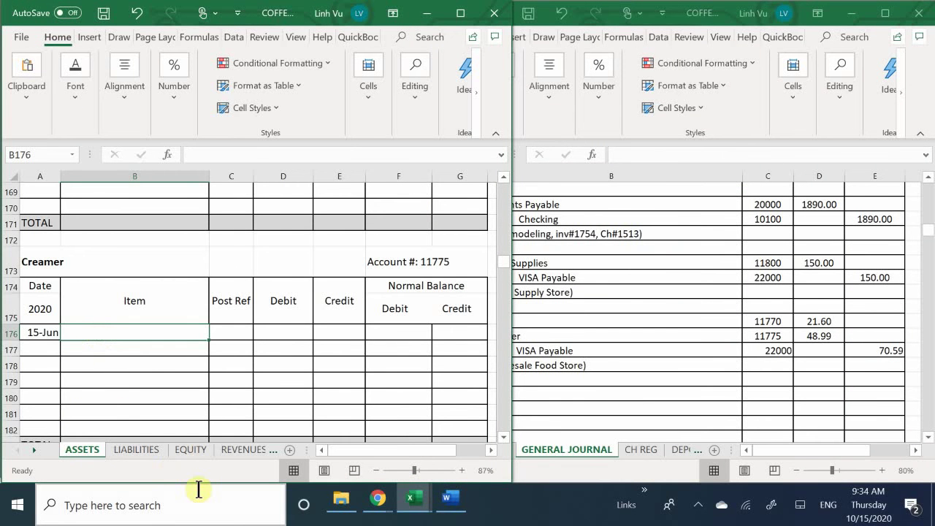
pyautogui.write('3')
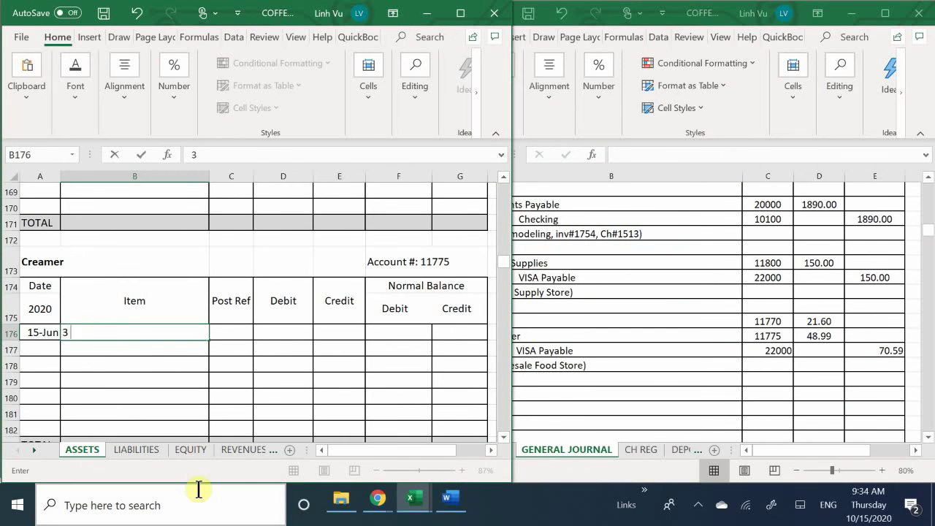
pyautogui.write(' Cases @16')
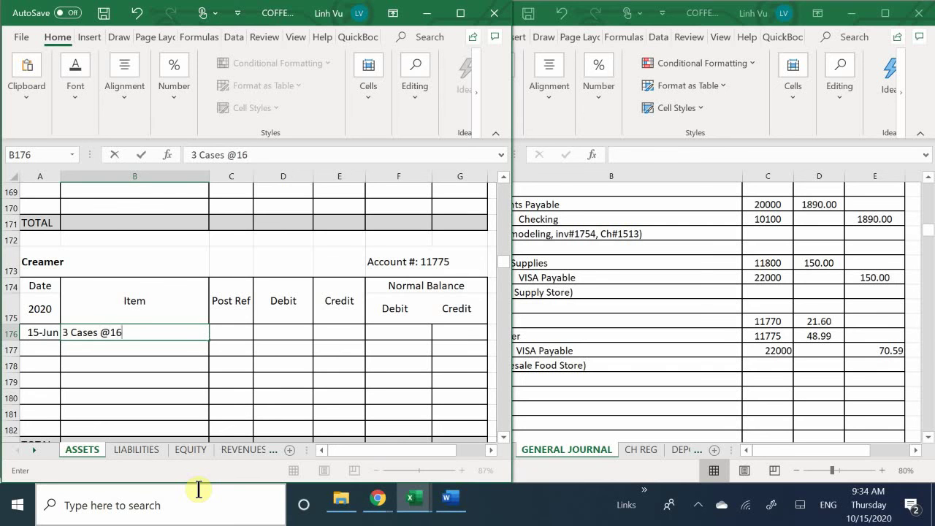
pyautogui.write('.33 Wholesal')
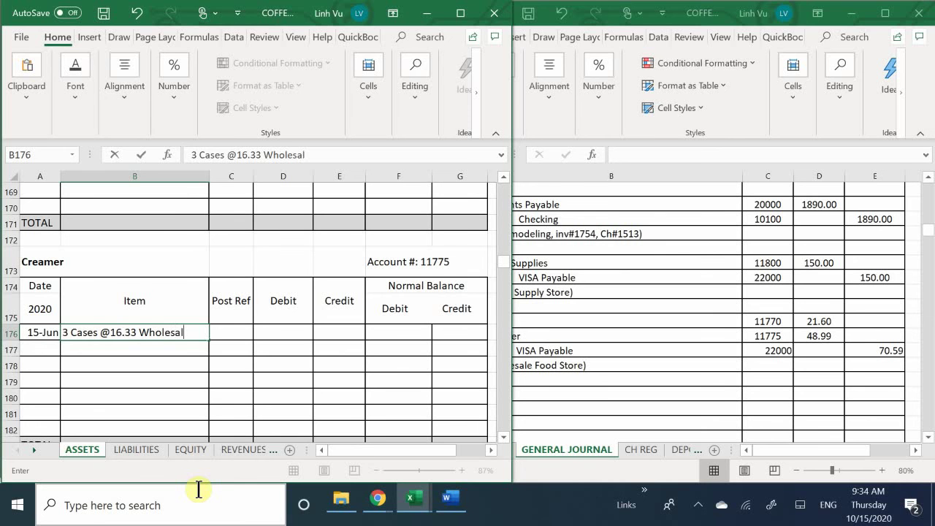
pyautogui.write('e Foods Store')
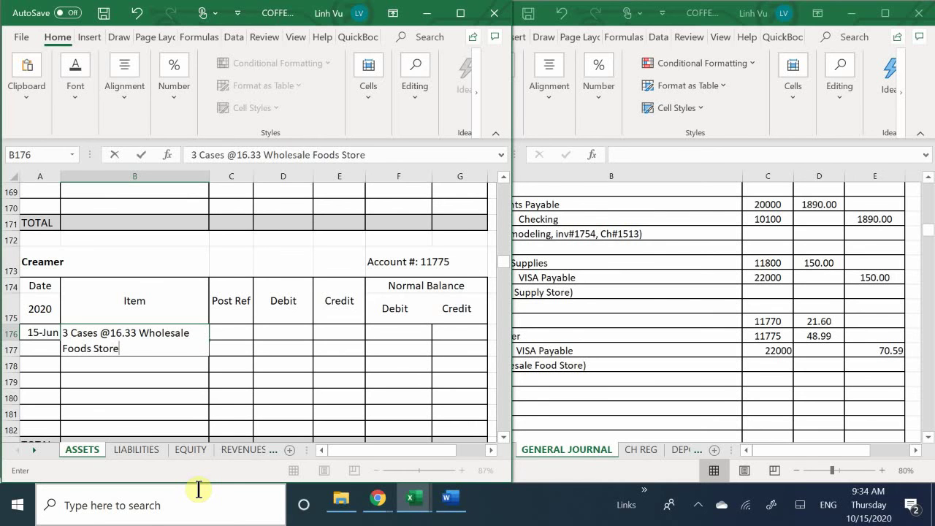
pyautogui.press('Return')
# Fill in post reference GJ5 and a debit of 48.99 for the 15-Jun Creamer entry.
pyautogui.press('Right')
pyautogui.press('Up')
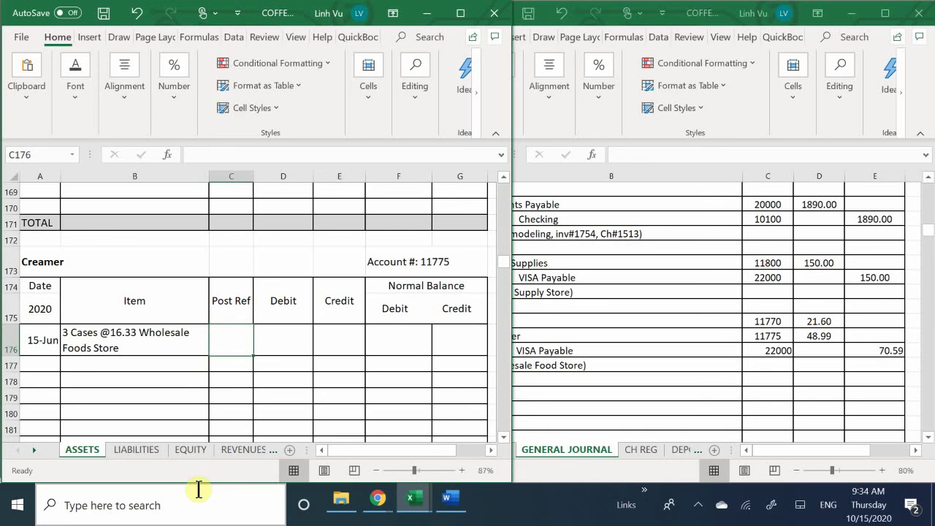
pyautogui.write('G')
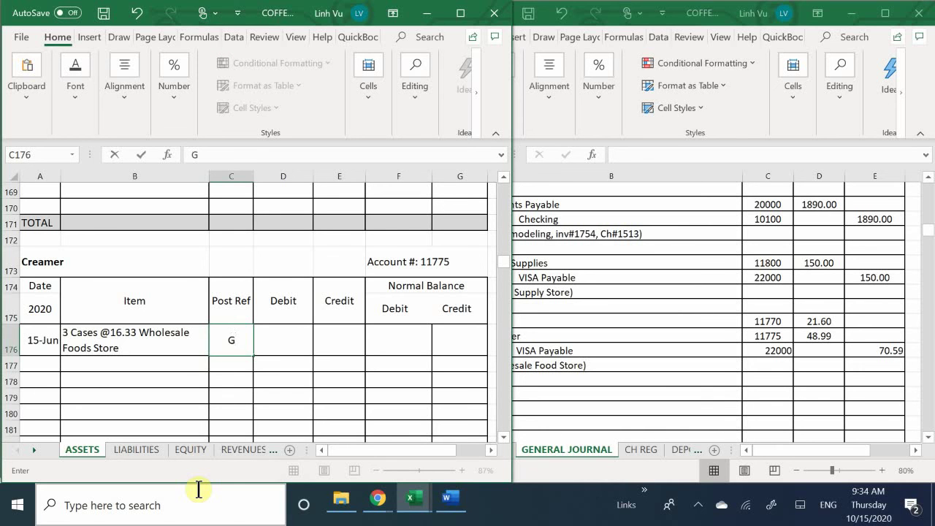
pyautogui.write('J5')
pyautogui.press('Return')
pyautogui.press('Right')
pyautogui.press('Up')
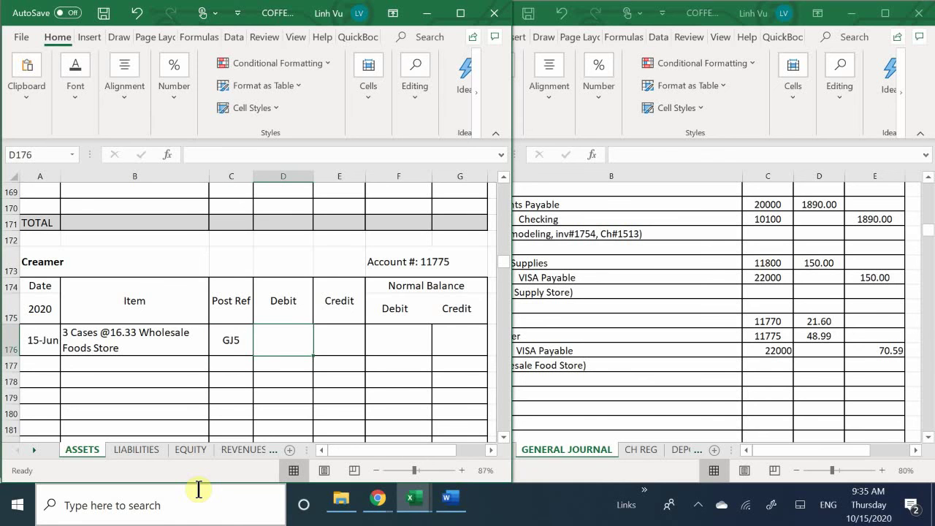
pyautogui.write('48')
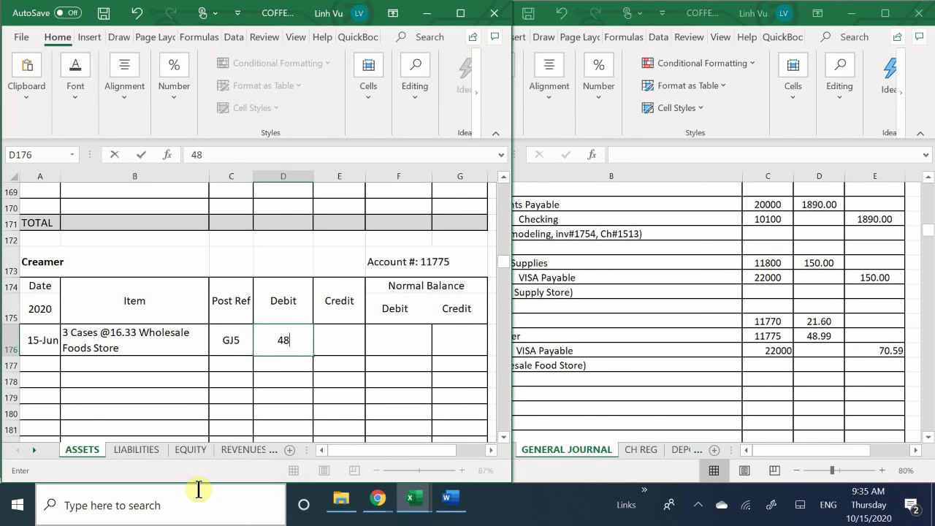
pyautogui.write('.99')
pyautogui.press('Return')
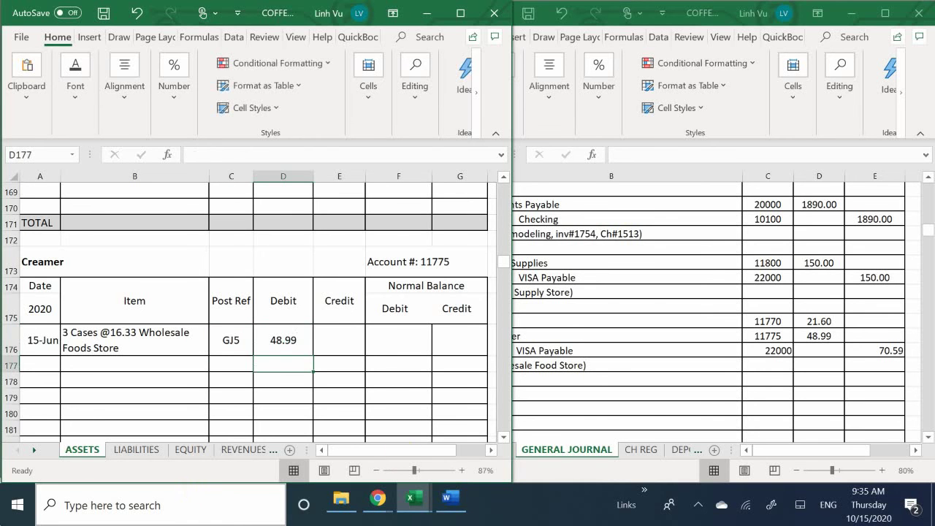
# Set the Creamer entry's normal debit balance to the formula =D176.
pyautogui.click(413, 349)
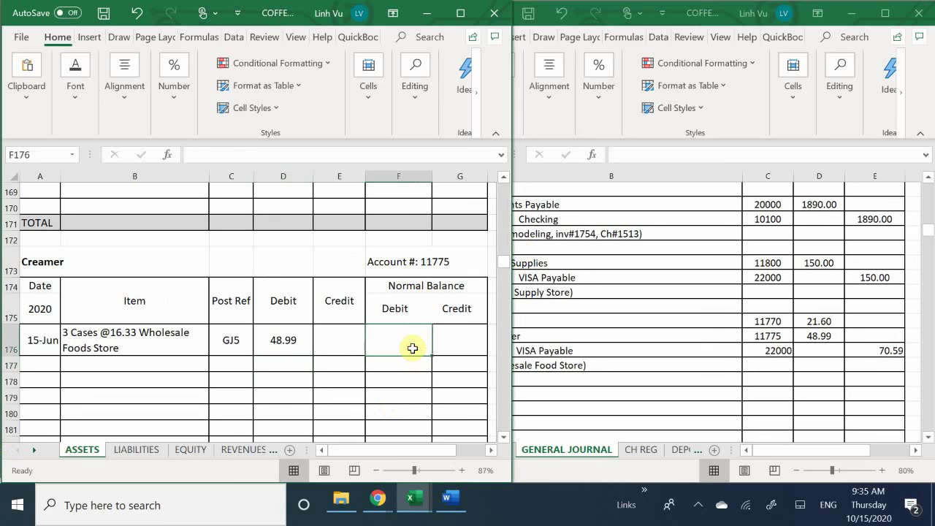
pyautogui.write('=')
pyautogui.press('Left')
pyautogui.press('Left')
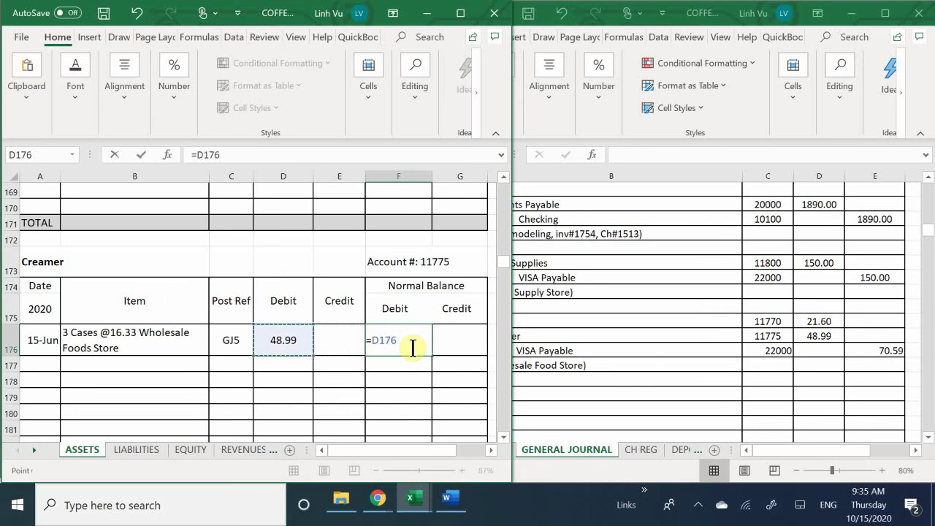
pyautogui.press('Return')
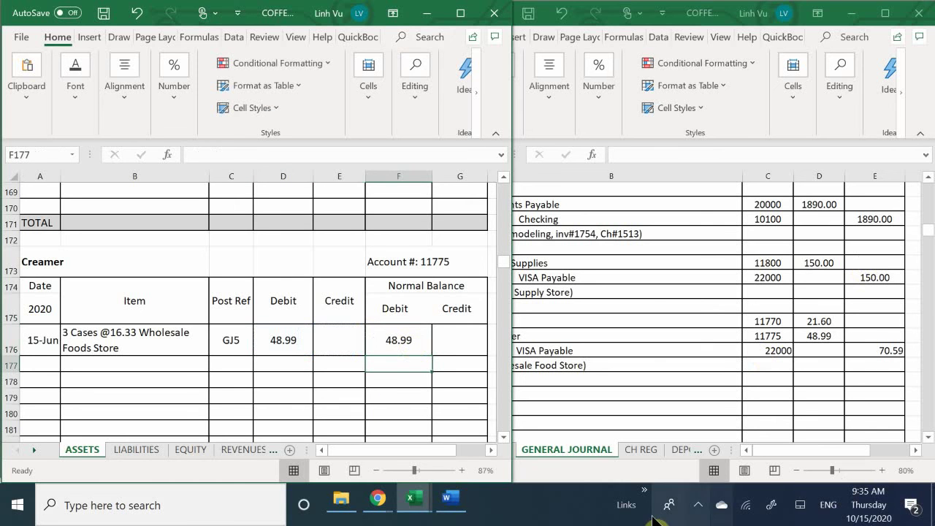
pyautogui.click(698, 505)
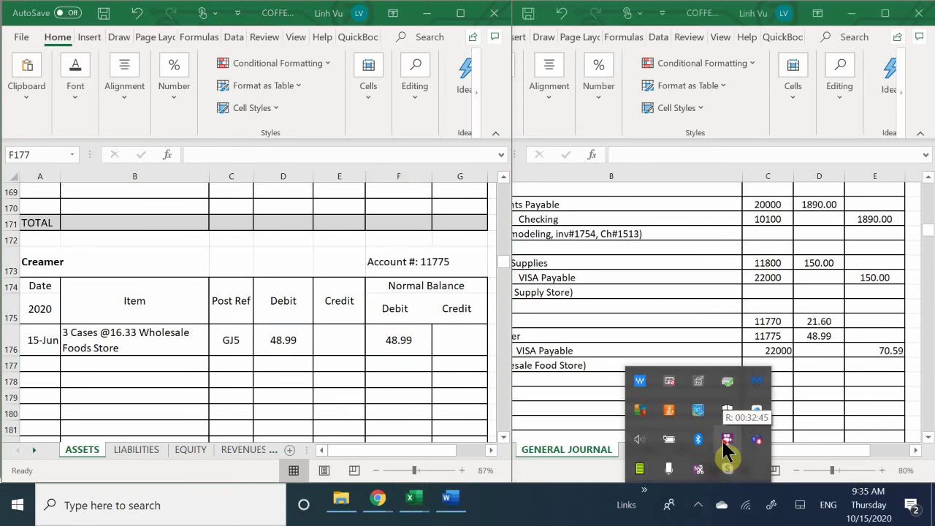
pyautogui.click(592, 511)
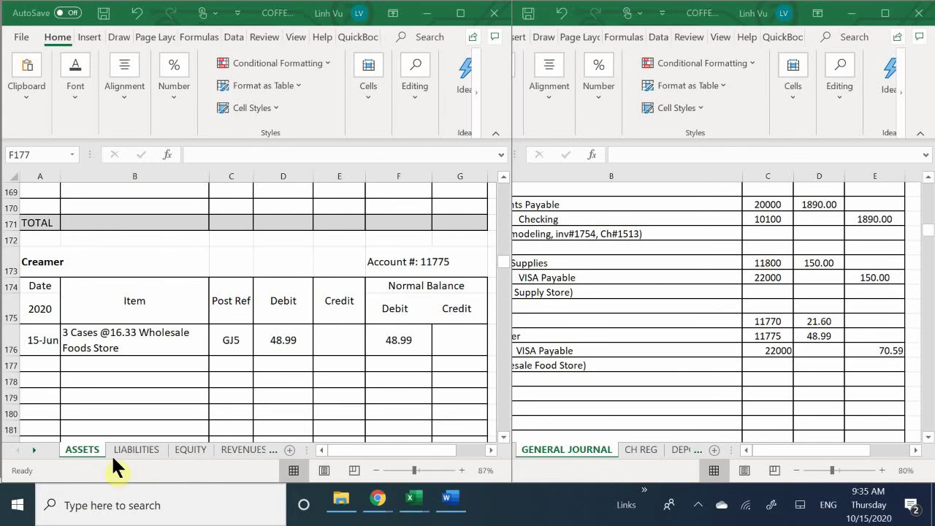
# Enter the date 6/15 in the next empty row of the VISA Payable ledger on the LIABILITIES sheet.
pyautogui.click(135, 448)
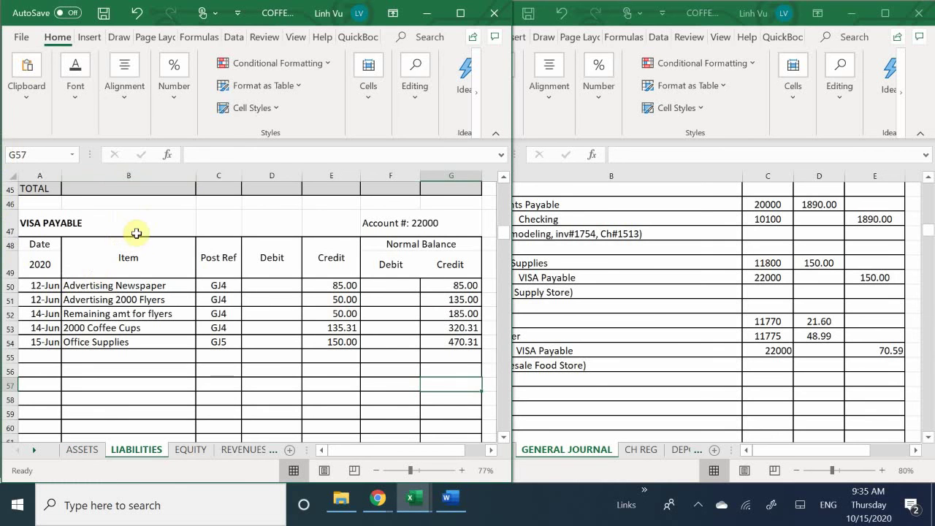
pyautogui.click(42, 358)
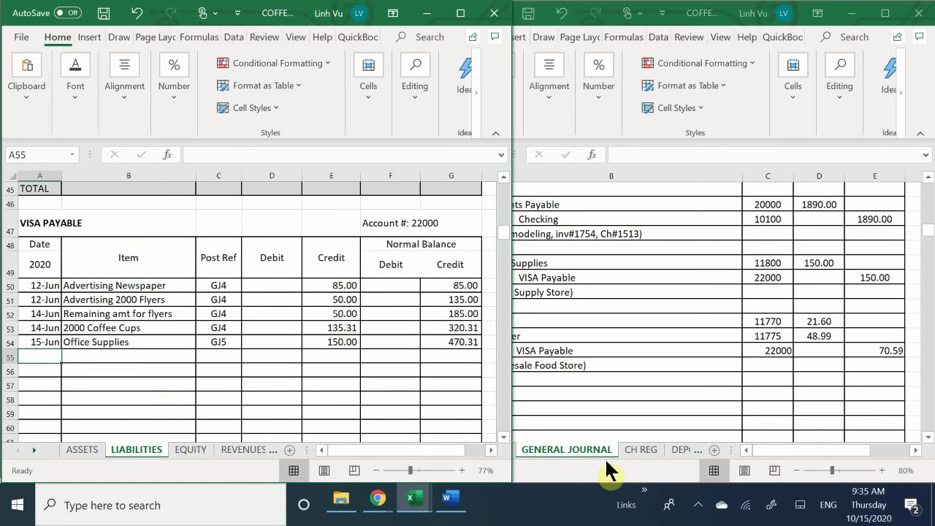
pyautogui.write('6/')
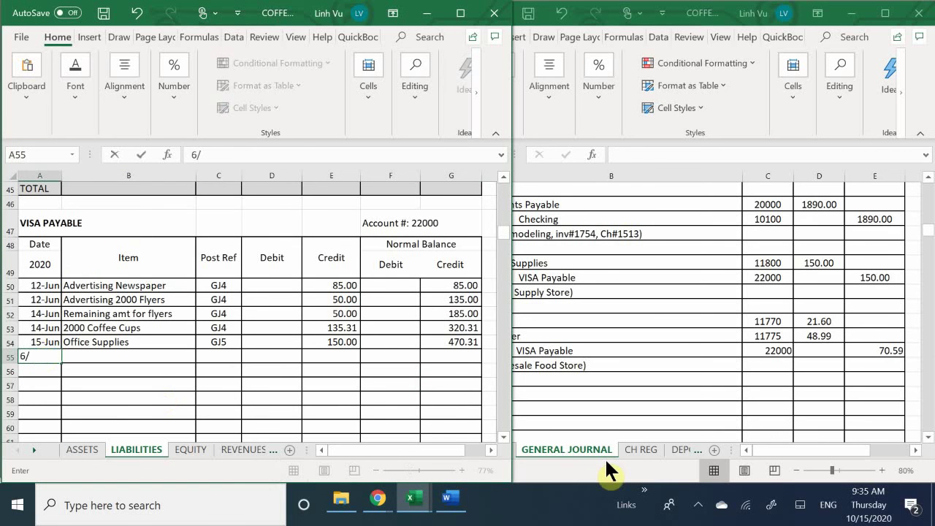
pyautogui.write('15')
pyautogui.press('Return')
# Enter "Wholesale Foods" as the item of the new 15-Jun VISA Payable entry.
pyautogui.press('Up')
pyautogui.press('Right')
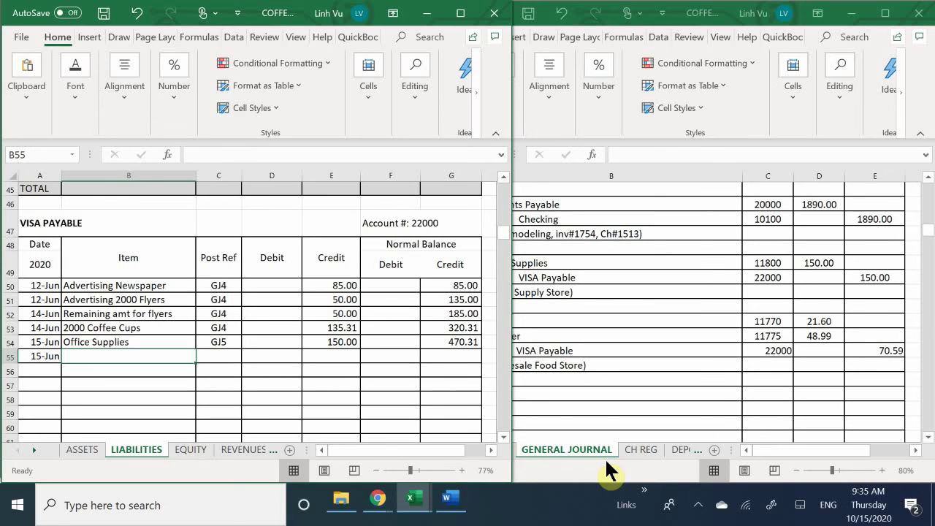
pyautogui.write('Whole')
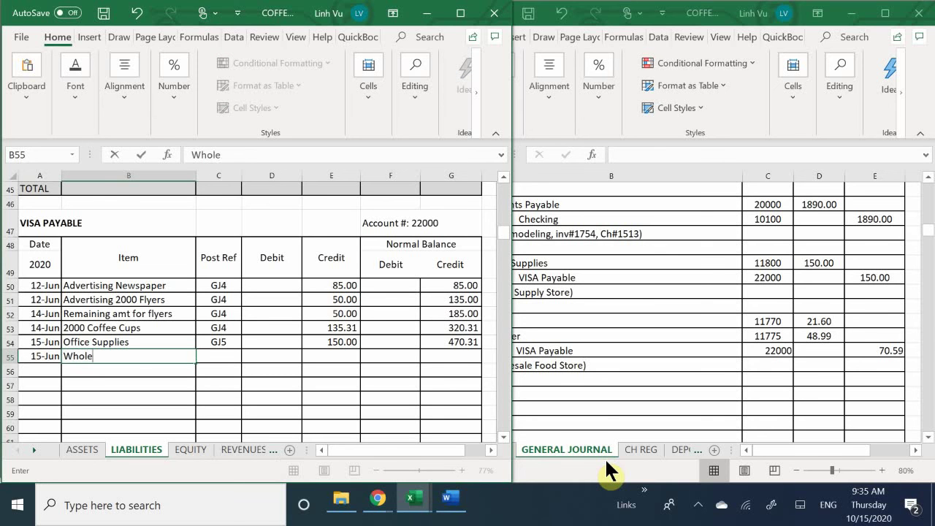
pyautogui.write('sale Foods')
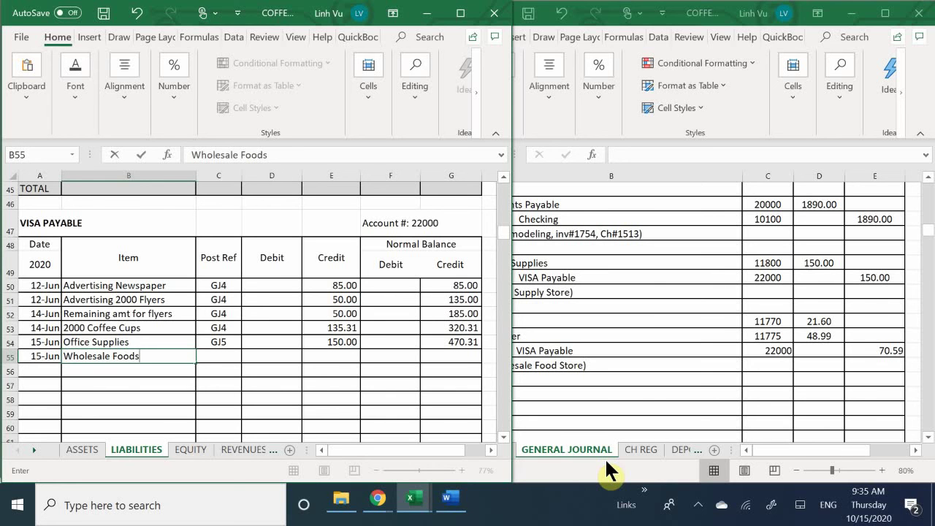
pyautogui.press('Tab')
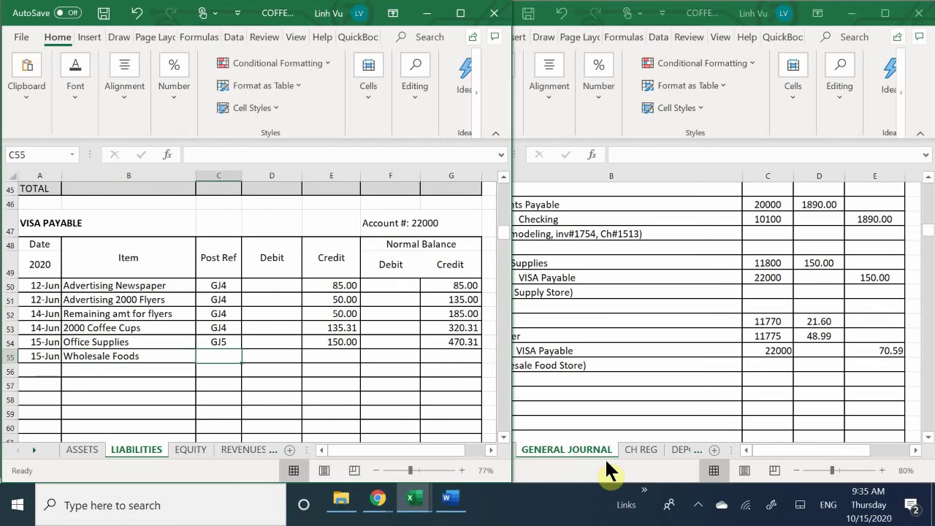
# Fill in post reference GJ5 and a credit of 70.59 for the Wholesale Foods entry in VISA Payable.
pyautogui.write('GJ')
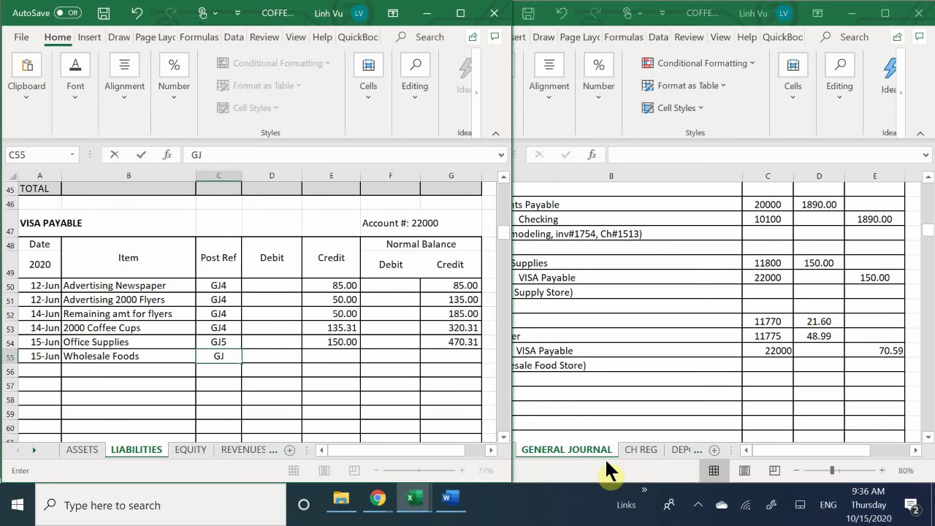
pyautogui.write('5')
pyautogui.press('Tab')
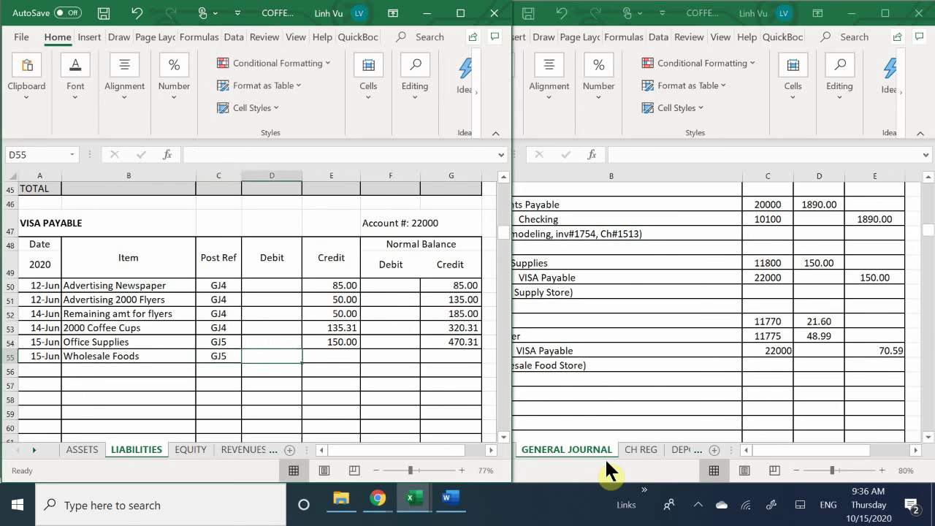
pyautogui.press('Tab')
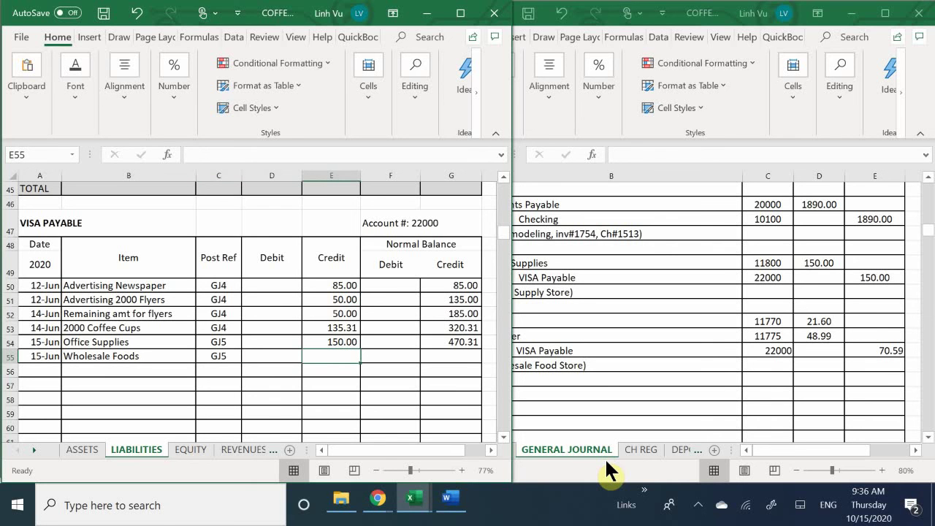
pyautogui.press('Left')
pyautogui.press('Right')
pyautogui.write('70.59')
pyautogui.press('Return')
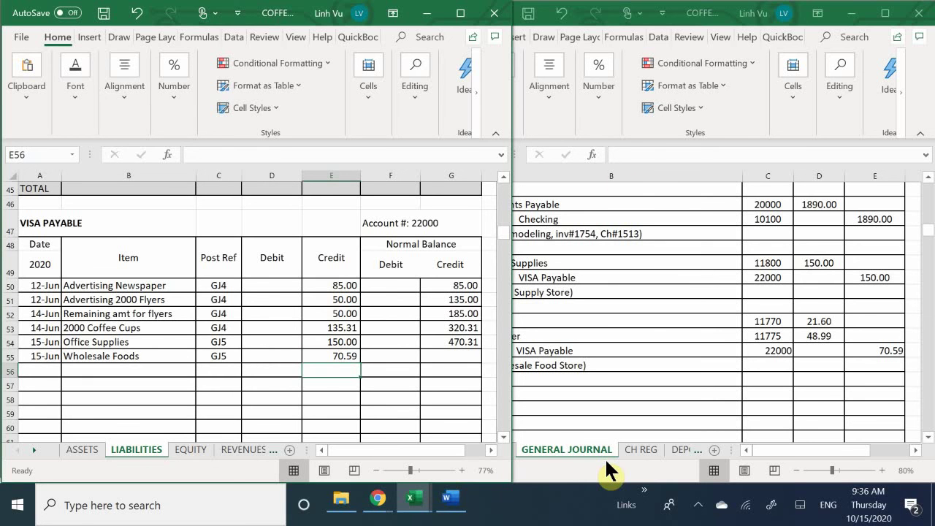
# Extend the normal credit balance formula from the Office Supplies row down to the Wholesale Foods row in VISA Payable.
pyautogui.click(457, 342)
pyautogui.moveTo(481, 348); pyautogui.dragTo(476, 369)
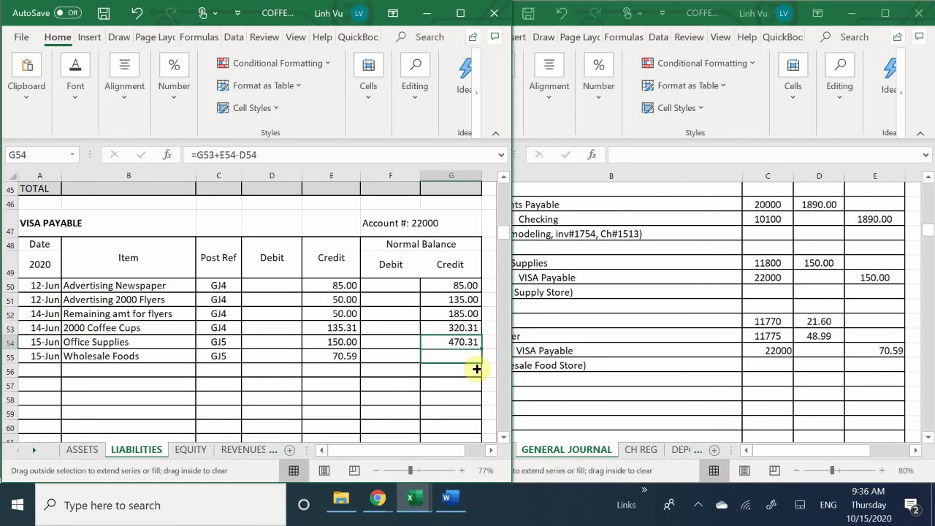
pyautogui.moveTo(477, 369); pyautogui.dragTo(479, 361)
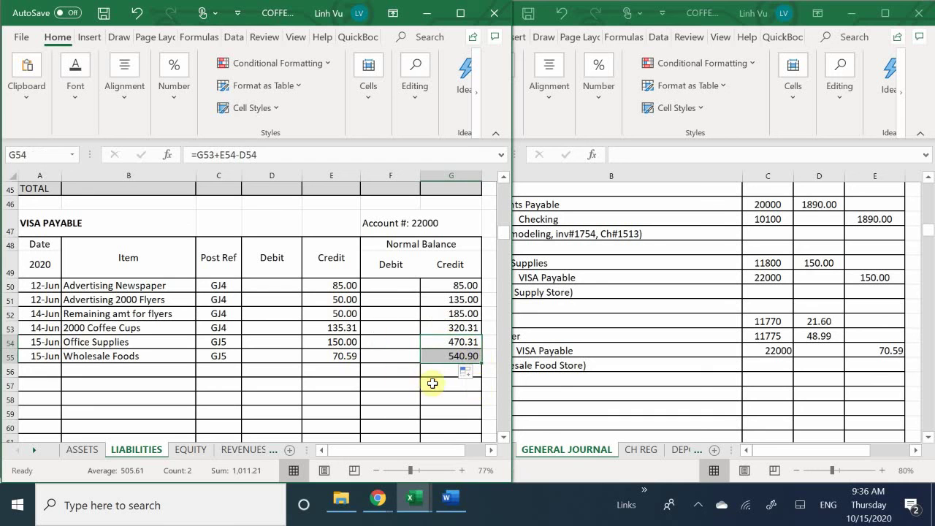
pyautogui.click(433, 383)
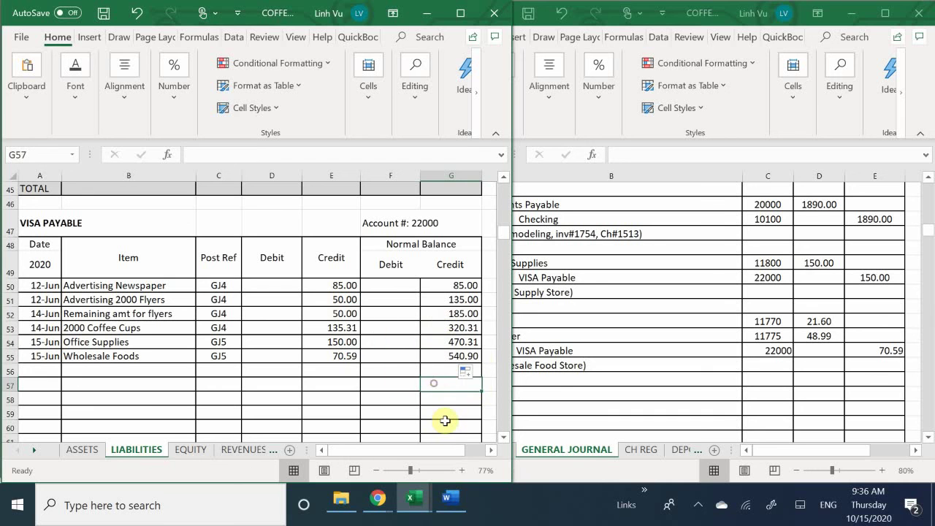
pyautogui.click(390, 370)
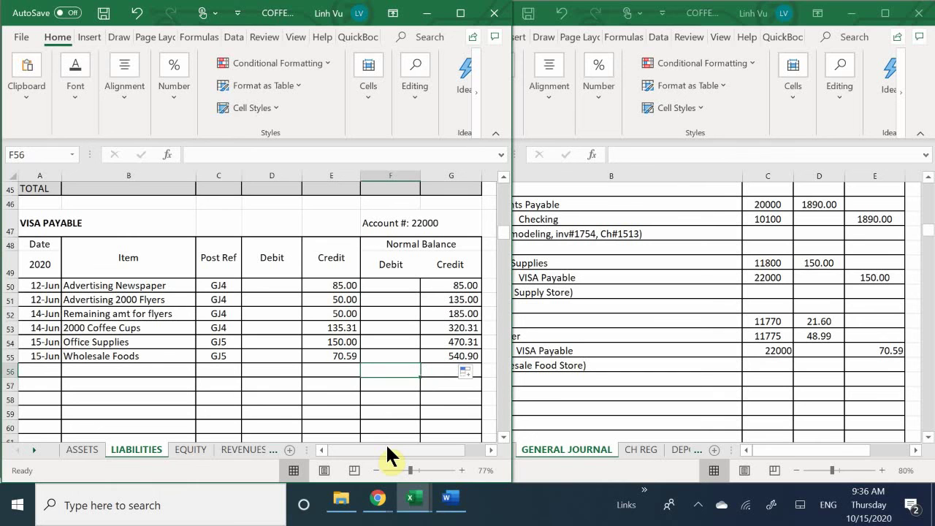
# Switch to the COFFEE CAFE SUBSIDIARY LEDGER workbook and enter the date 6/15 in the first row of the Wholesale Foods vendor ledger.
pyautogui.moveTo(417, 500)
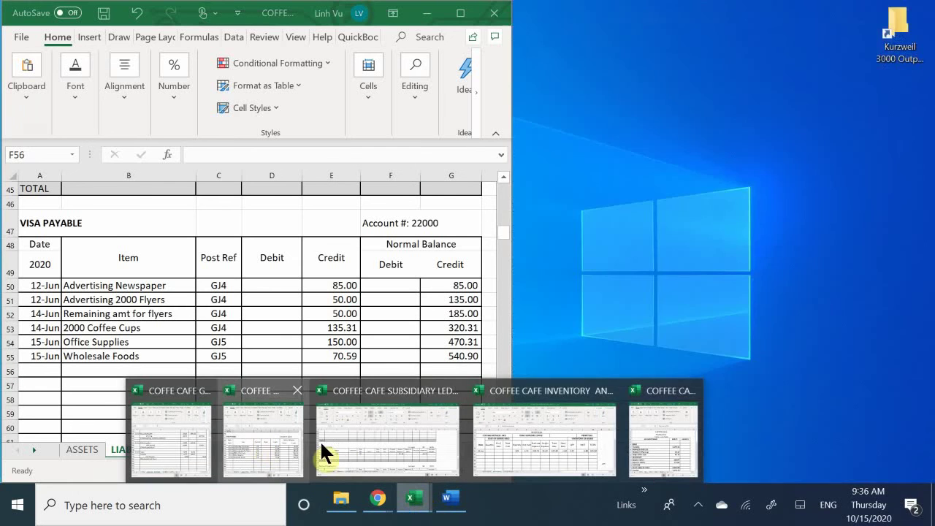
pyautogui.click(358, 447)
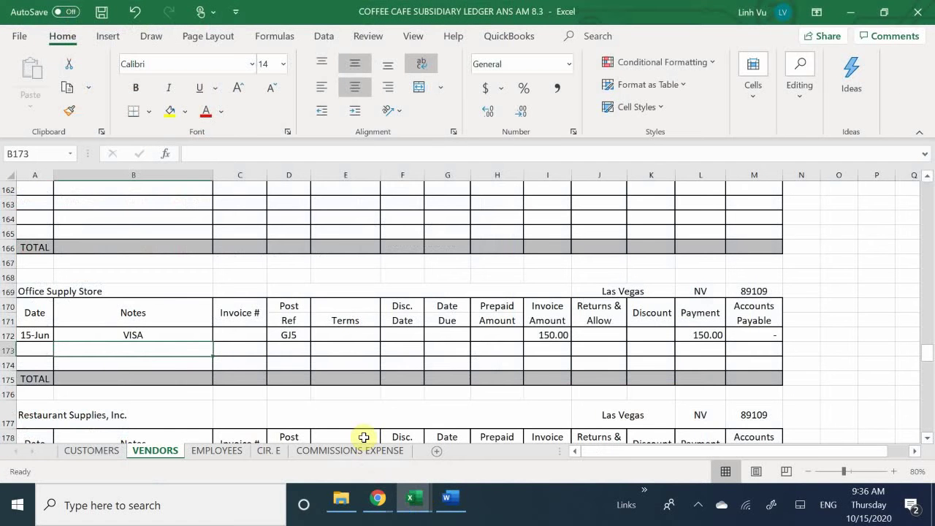
pyautogui.click(238, 392)
pyautogui.scroll(-4, 265, 397)
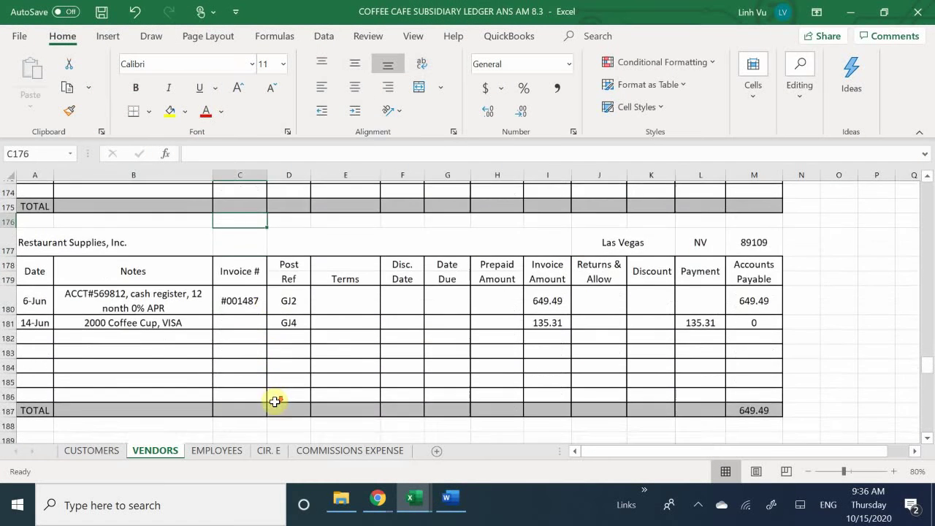
pyautogui.scroll(-8, 275, 401)
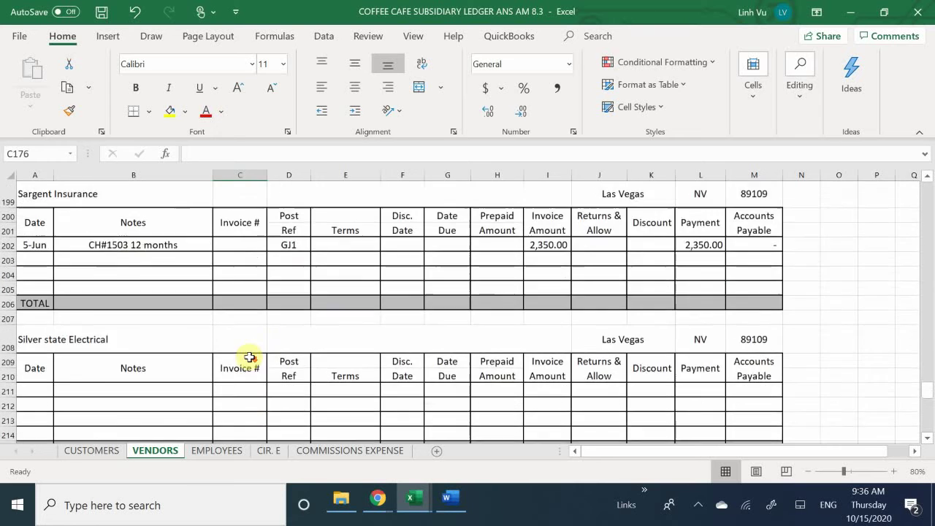
pyautogui.scroll(-5, 250, 357)
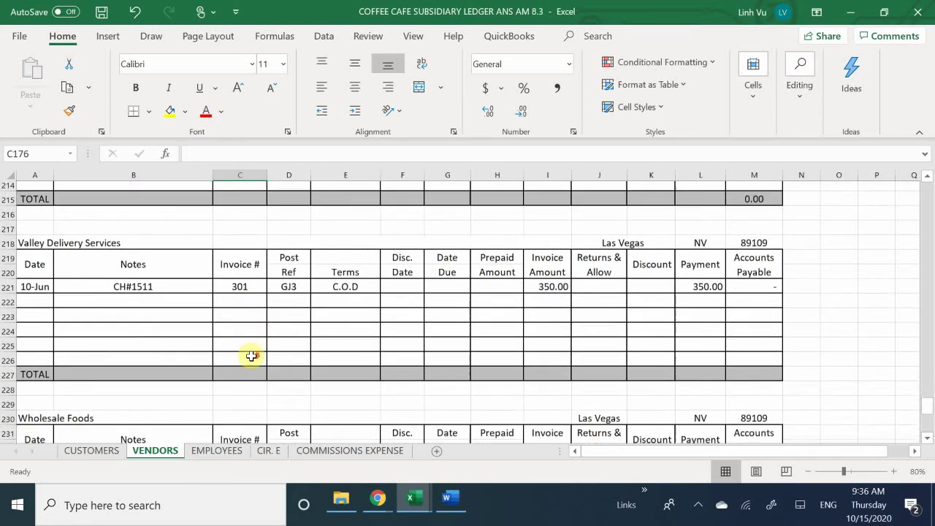
pyautogui.scroll(-2, 251, 355)
pyautogui.scroll(-2, 253, 357)
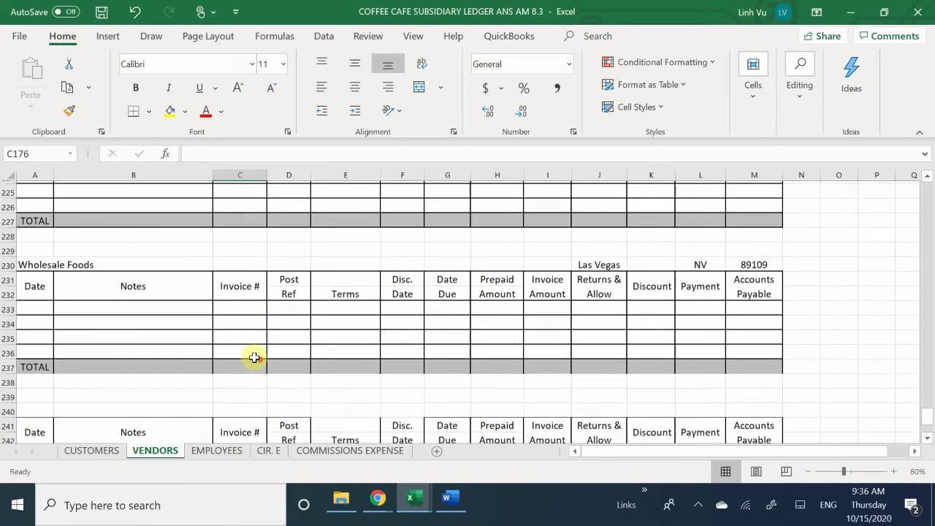
pyautogui.scroll(1, 252, 356)
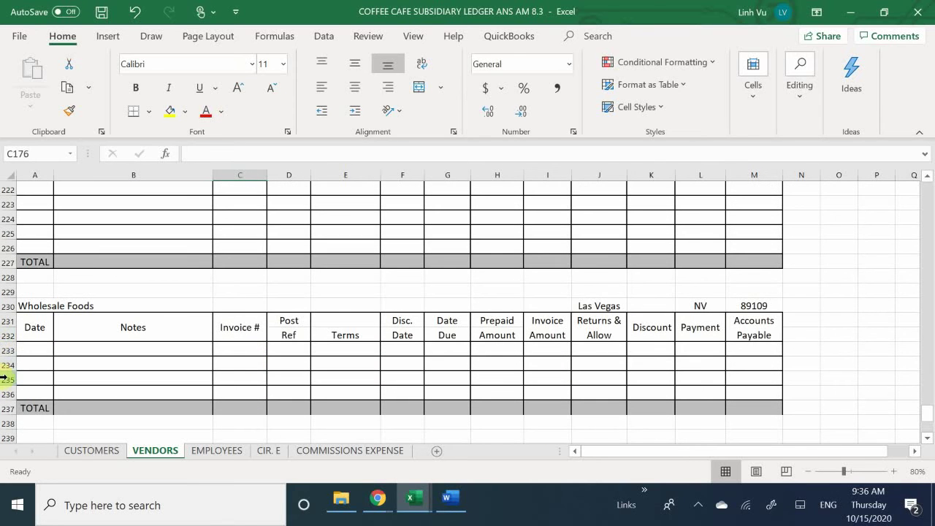
pyautogui.click(46, 350)
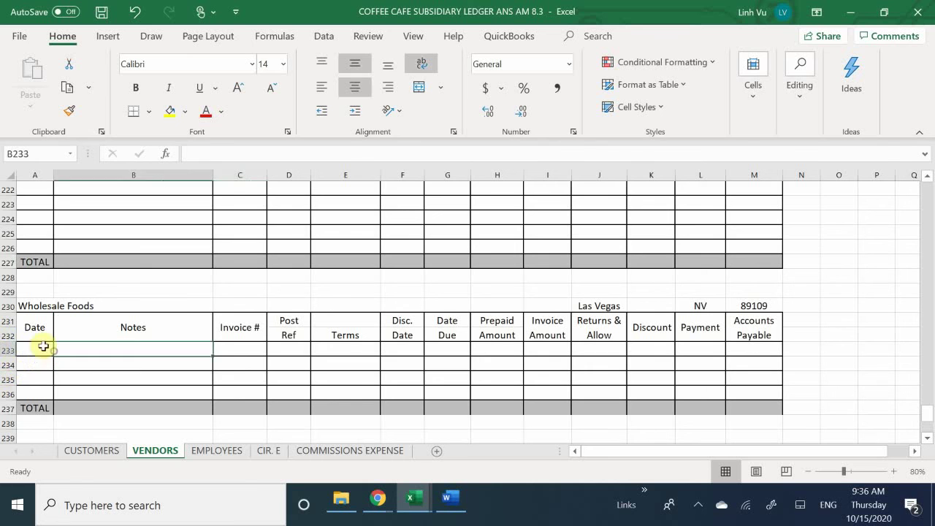
pyautogui.write('6/15')
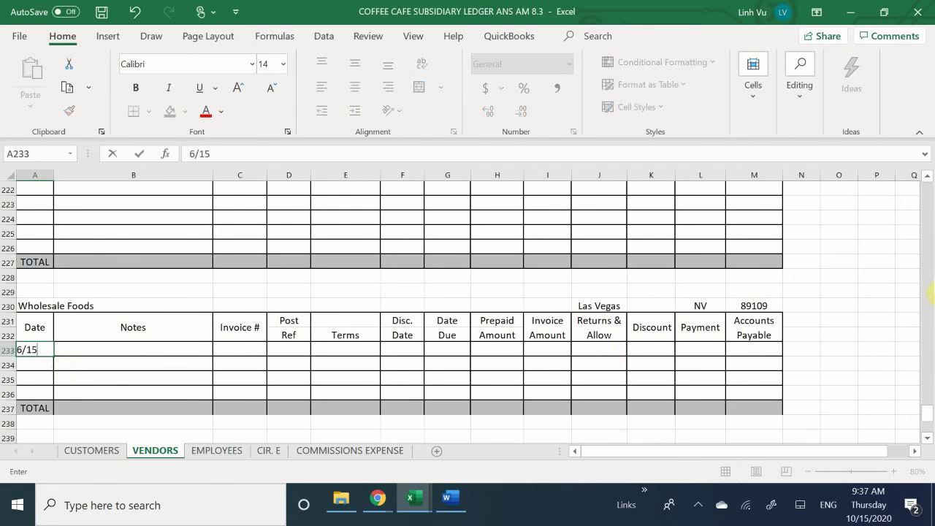
pyautogui.press('Return')
# Enter "Sugar and Creamer, VISA Payable" as the notes of the 15-Jun Wholesale Foods vendor entry.
pyautogui.press('Right')
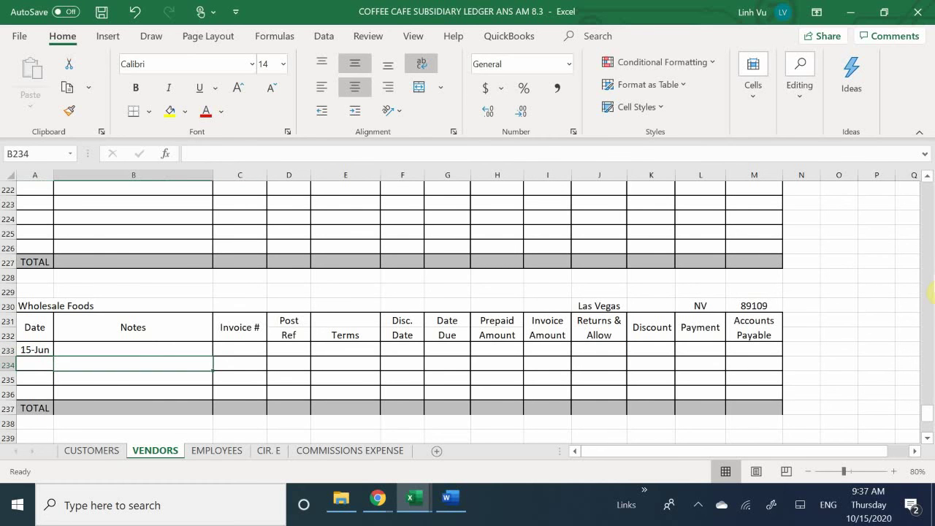
pyautogui.press('Up')
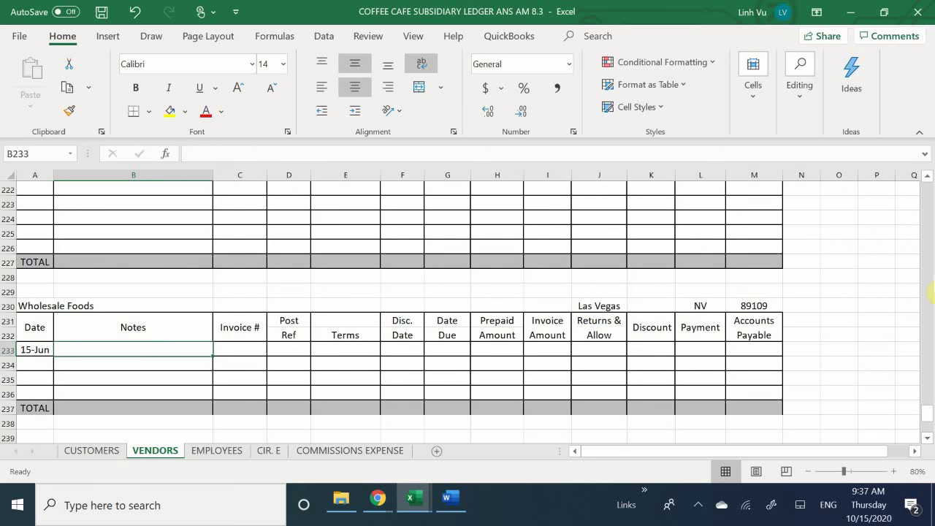
pyautogui.write('Wh')
pyautogui.press('BackSpace')
pyautogui.press('BackSpace')
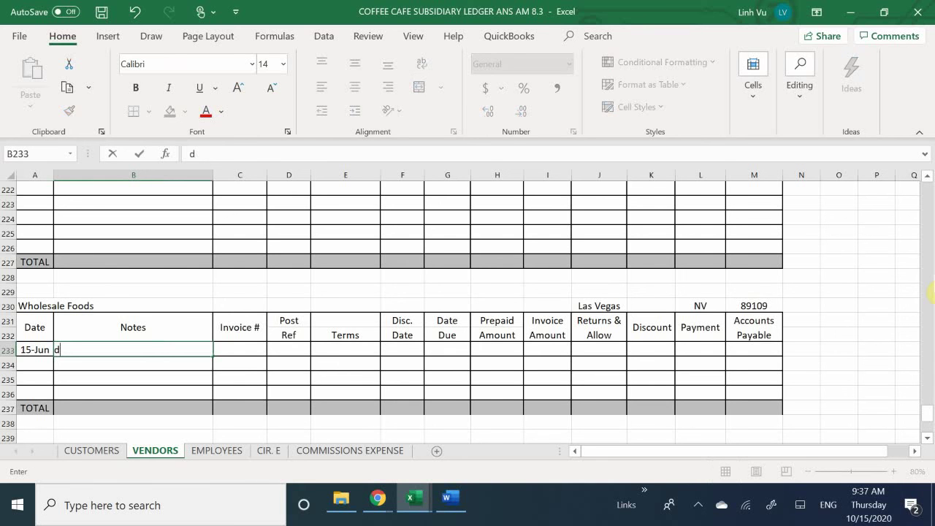
pyautogui.write('Sugar and Crea')
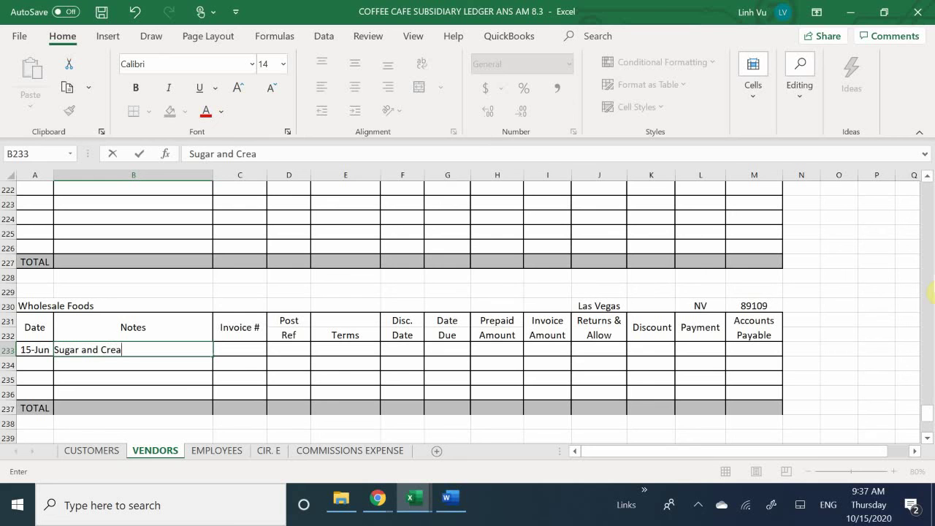
pyautogui.write('mer ')
pyautogui.write('GV')
pyautogui.press('BackSpace')
pyautogui.press('BackSpace')
pyautogui.press('BackSpace')
pyautogui.press('BackSpace')
pyautogui.write(', GV')
pyautogui.press('BackSpace')
pyautogui.press('BackSpace')
pyautogui.write('VISA Payable')
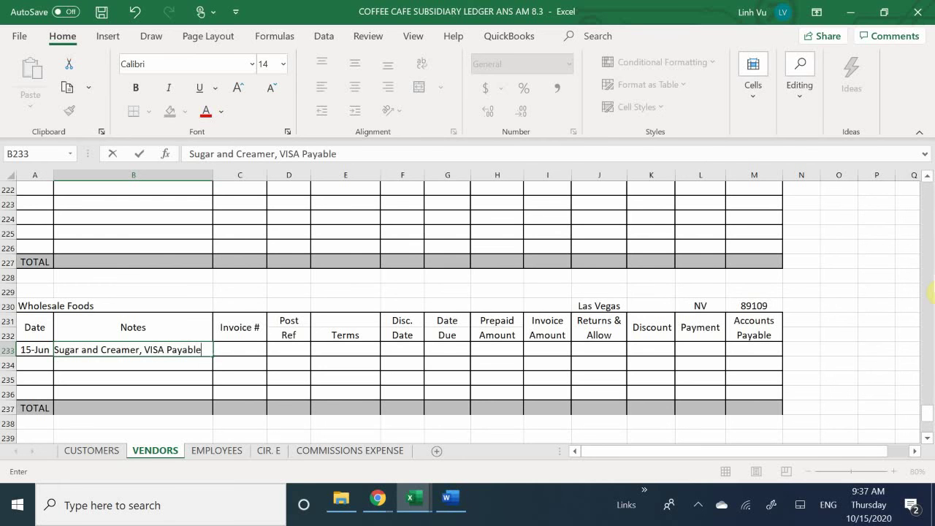
pyautogui.press('Return')
# Fill in post reference GJ5 for the 15-Jun Wholesale Foods vendor entry, leaving the invoice number blank.
pyautogui.press('Right')
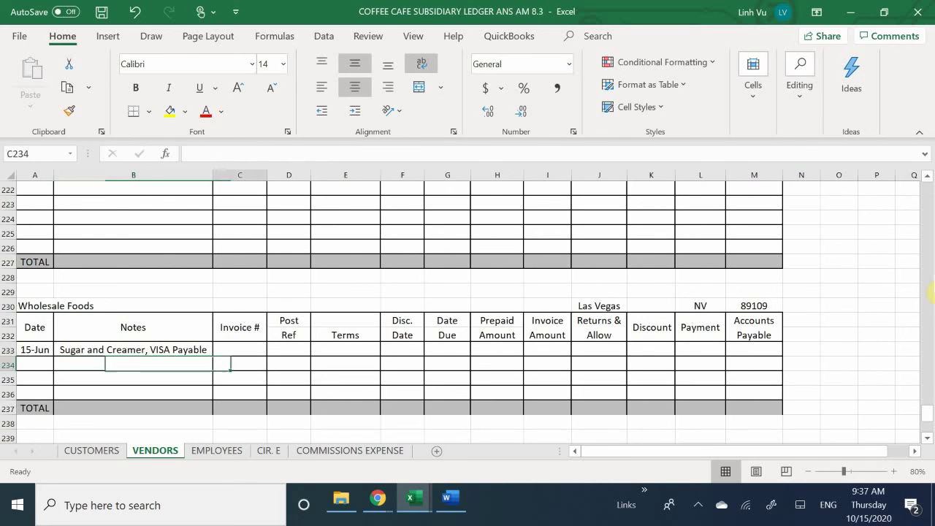
pyautogui.press('Up')
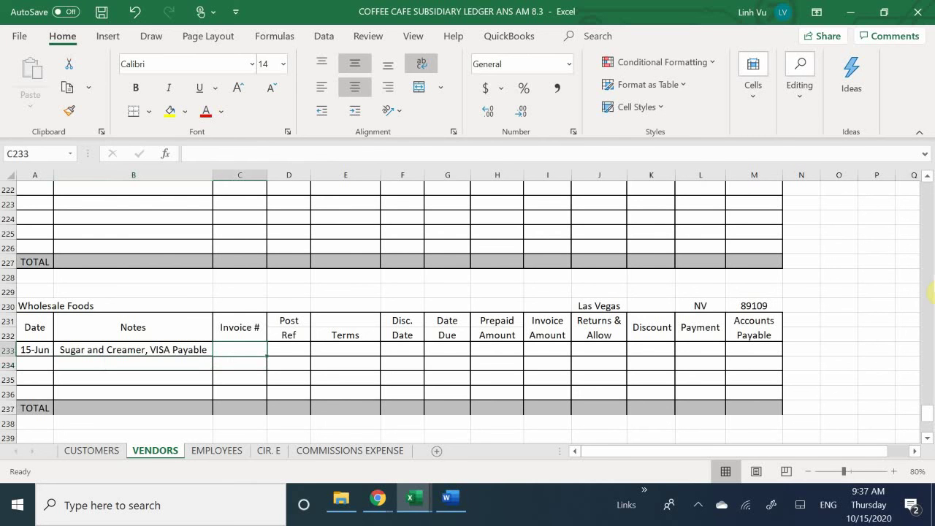
pyautogui.press('Right')
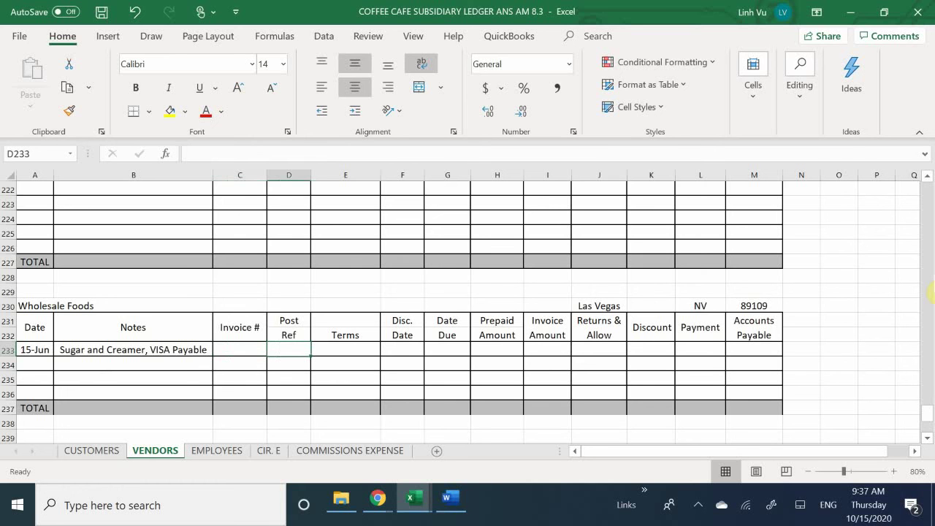
pyautogui.write('G')
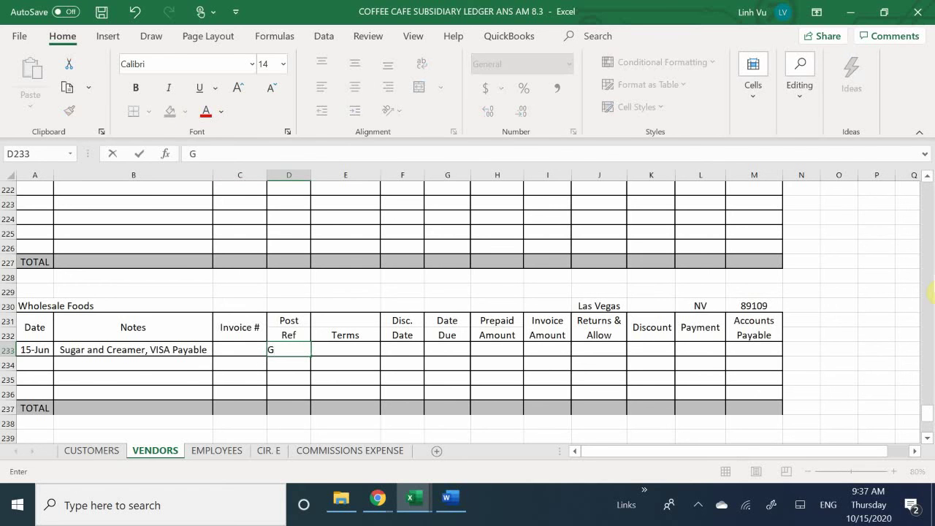
pyautogui.write('J5')
pyautogui.press('Return')
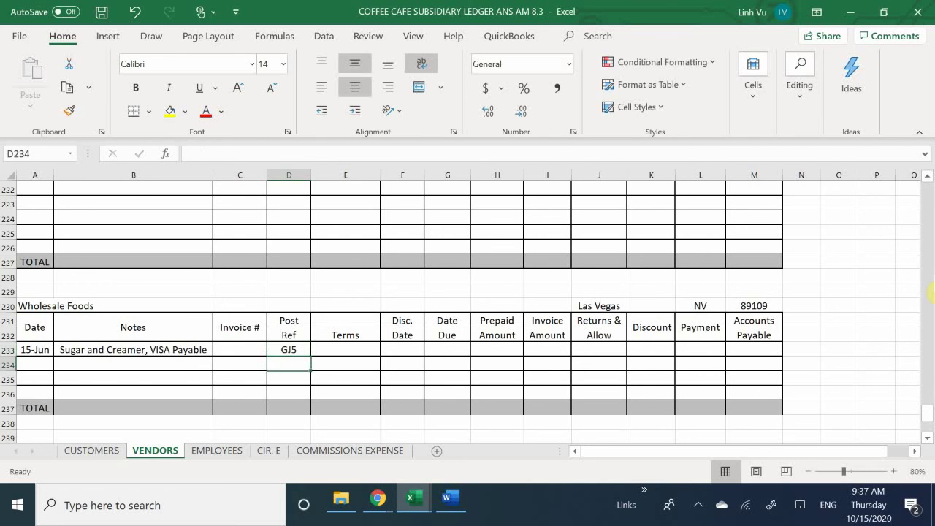
# Enter 70.59 as the invoice amount of the 15-Jun Wholesale Foods entry, leaving the terms, discount date, due date and prepaid amount blank.
pyautogui.press('Right')
pyautogui.press('Up')
pyautogui.press('Tab')
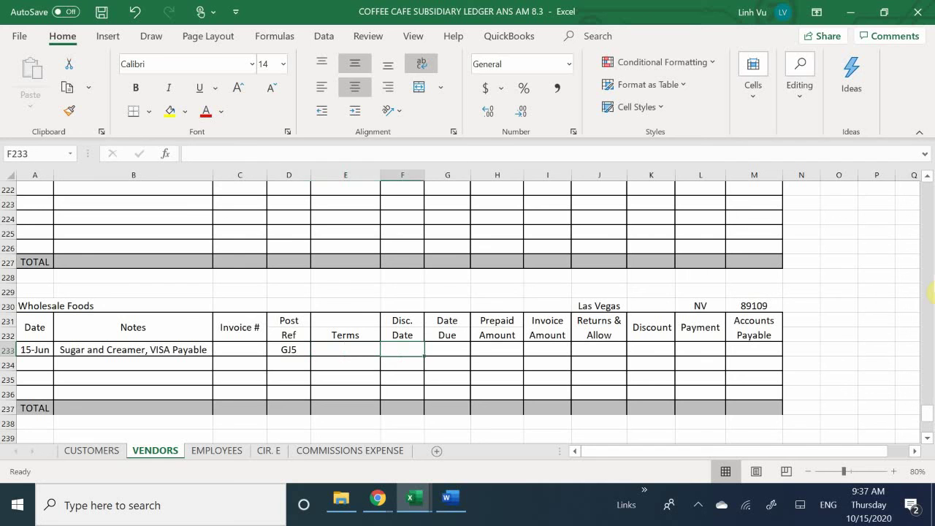
pyautogui.press('Tab')
pyautogui.press('Tab')
pyautogui.press('Tab')
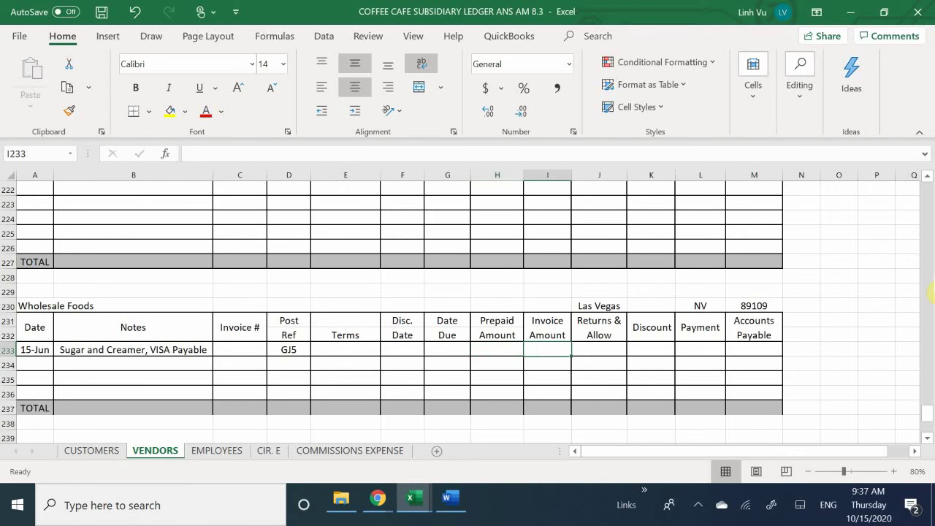
pyautogui.write('70.59')
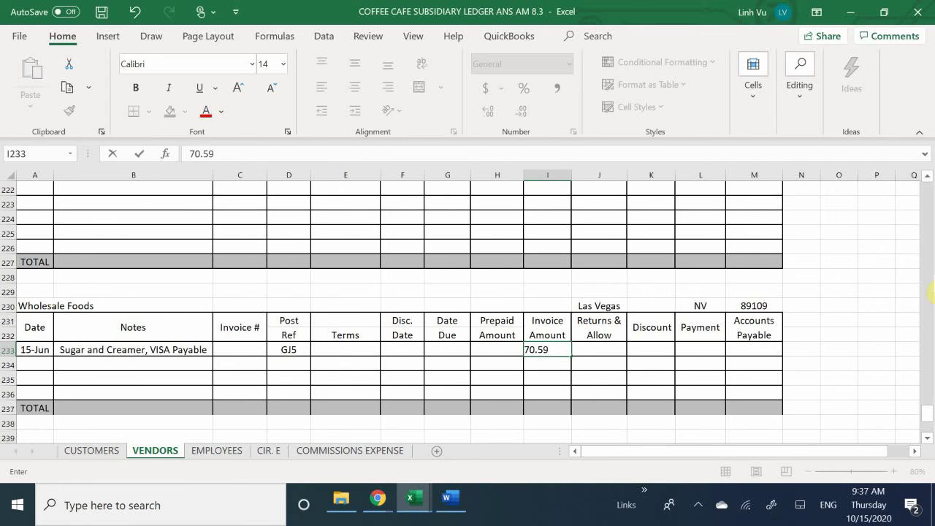
pyautogui.press('Tab')
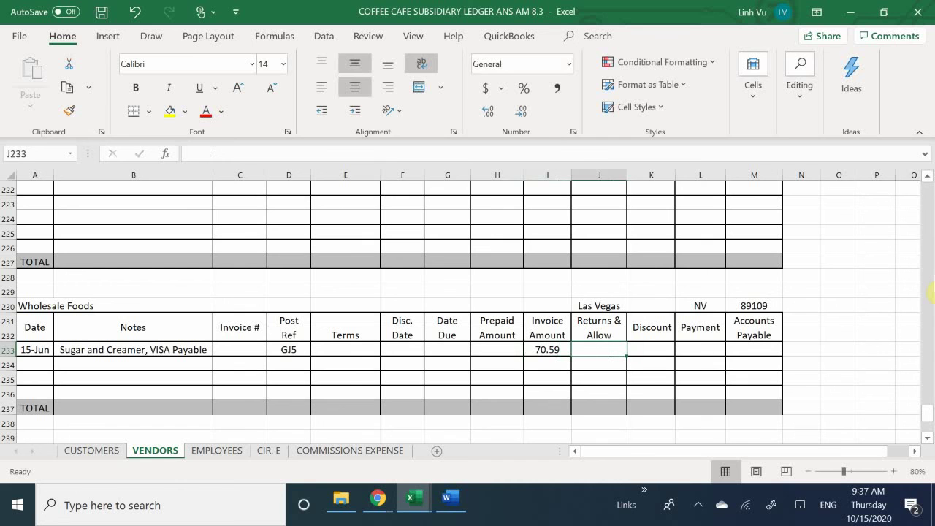
# Enter 70.59 as the payment of the 15-Jun Wholesale Foods entry, leaving returns and discount blank.
pyautogui.press('Tab')
pyautogui.press('Tab')
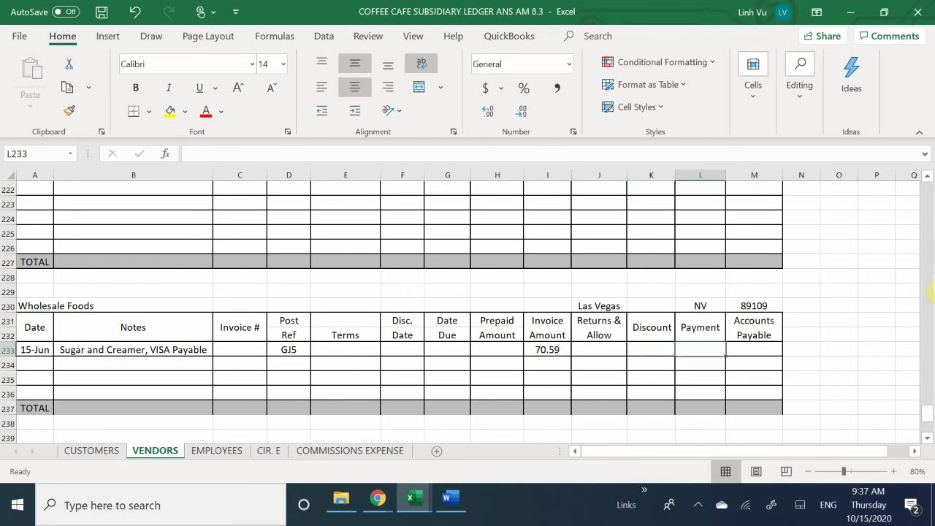
pyautogui.write('70.59')
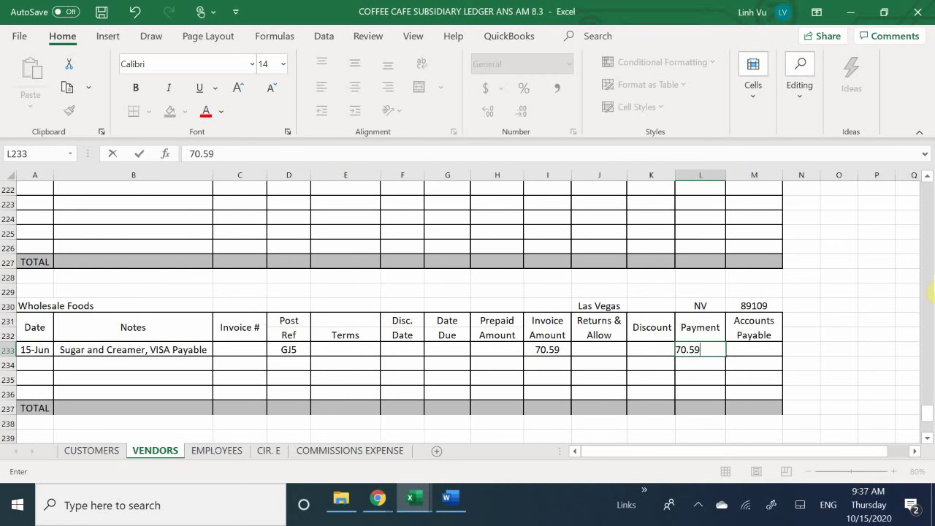
pyautogui.press('Tab')
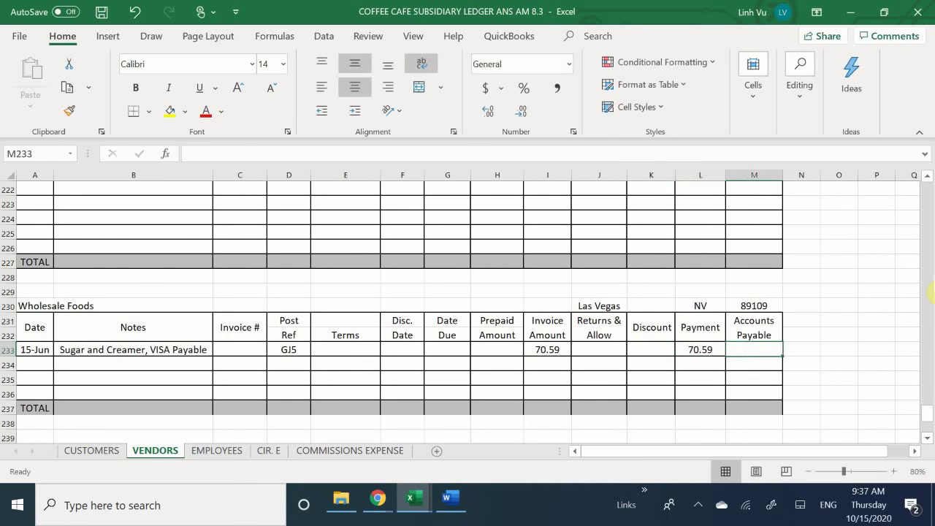
# Enter the formula =I233-H233-J233-K233-L233 as the accounts payable balance of the 15-Jun Wholesale Foods entry.
pyautogui.write('=')
pyautogui.press('Left')
pyautogui.press('Left')
pyautogui.press('Left')
pyautogui.press('Left')
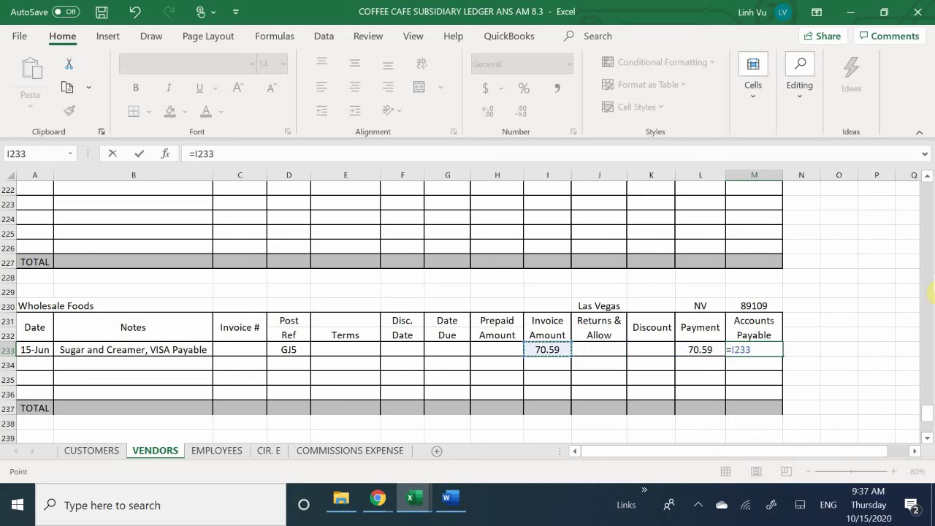
pyautogui.write('-')
pyautogui.press('Left')
pyautogui.press('Left')
pyautogui.press('Left')
pyautogui.press('Left')
pyautogui.press('Left')
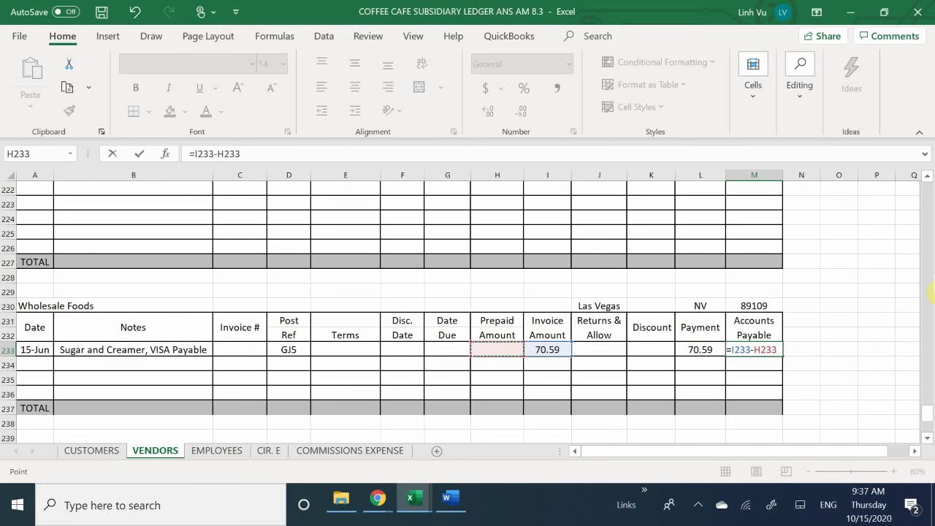
pyautogui.write('-')
pyautogui.press('Left')
pyautogui.press('Left')
pyautogui.press('Left')
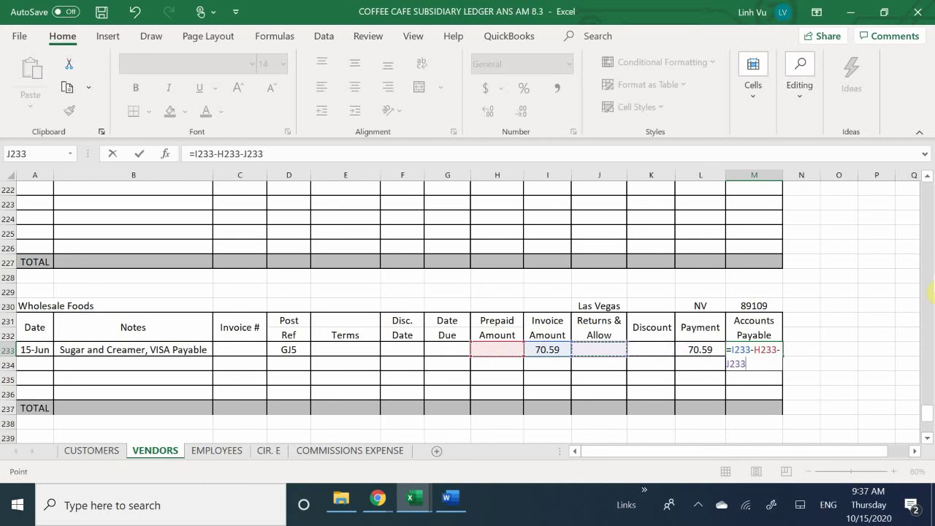
pyautogui.write('-')
pyautogui.press('Left')
pyautogui.press('Left')
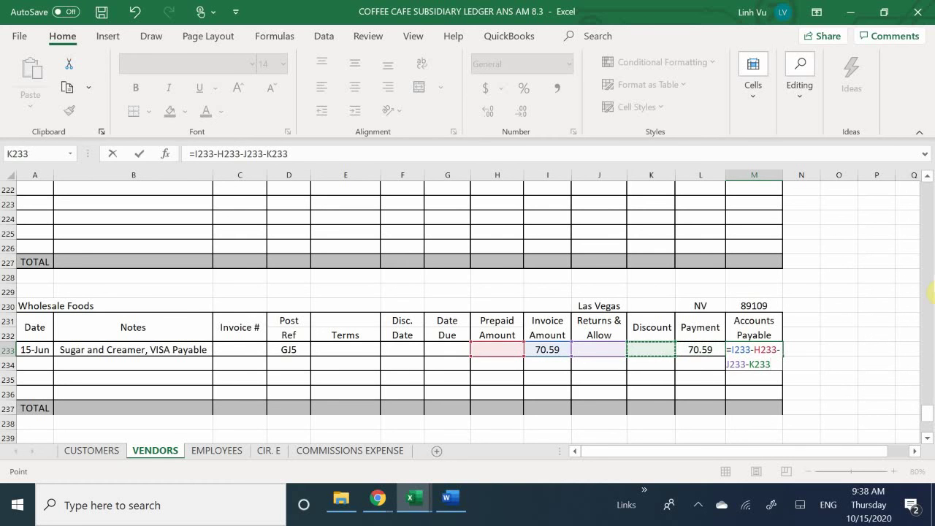
pyautogui.write('-')
pyautogui.press('Left')
pyautogui.press('Left')
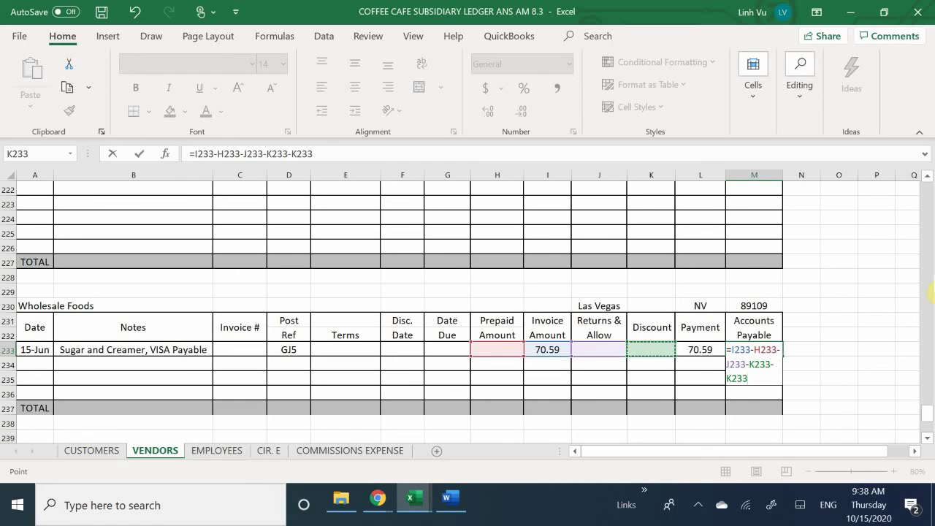
pyautogui.press('Right')
pyautogui.press('Return')
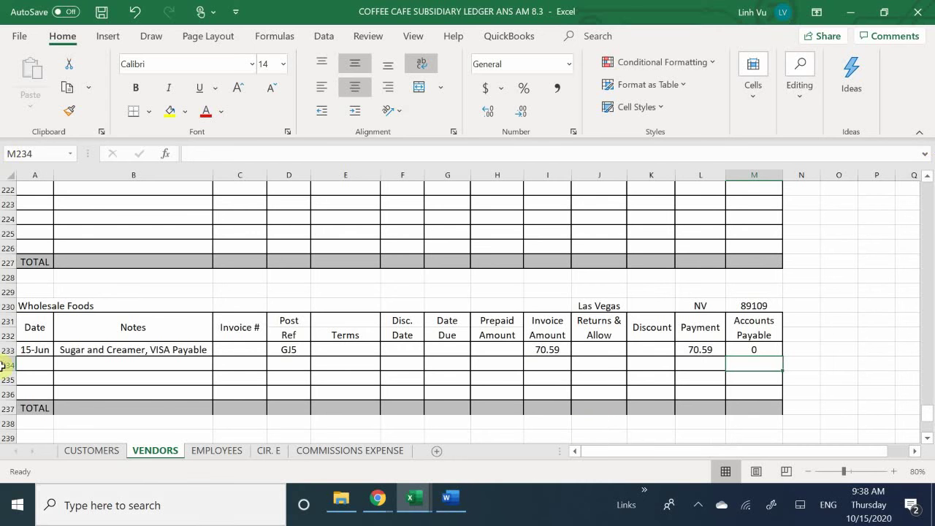
# Switch to the Word transaction list and the GENERAL JOURNAL workbook, and date a new journal entry 6/15 in row 192 for the Silver State Electrical bill.
pyautogui.click(447, 501)
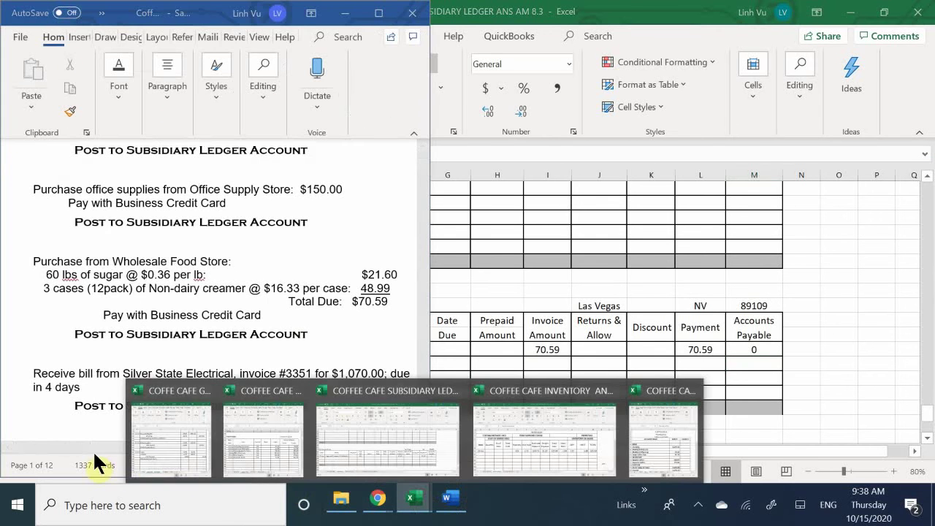
pyautogui.click(162, 443)
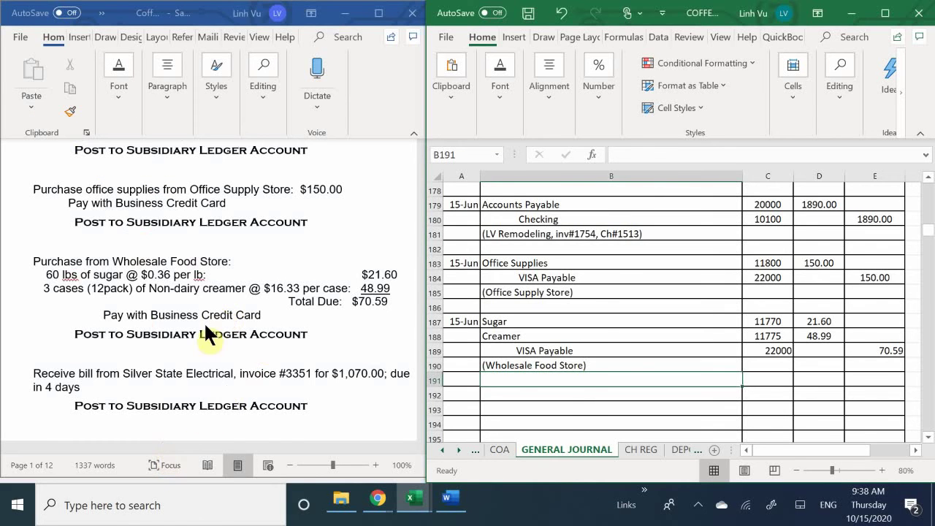
pyautogui.click(573, 307)
pyautogui.scroll(-3, 570, 307)
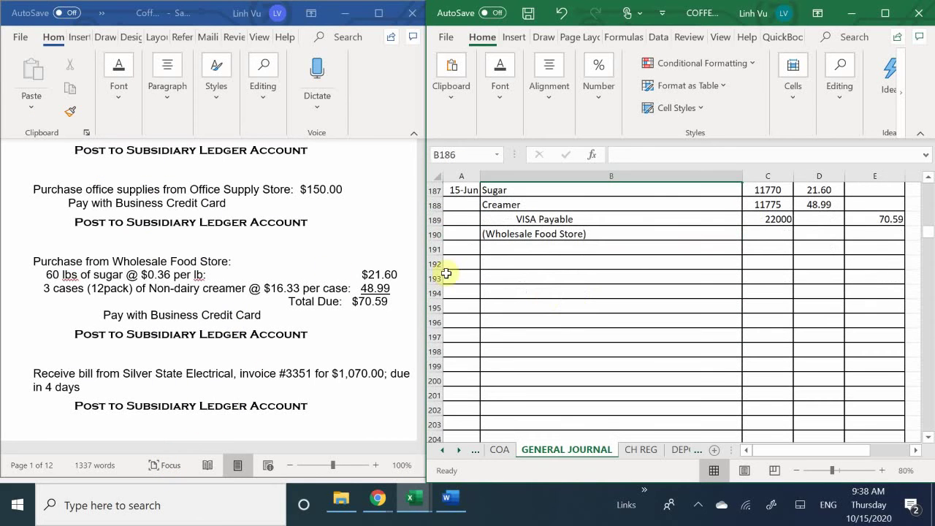
pyautogui.click(222, 311)
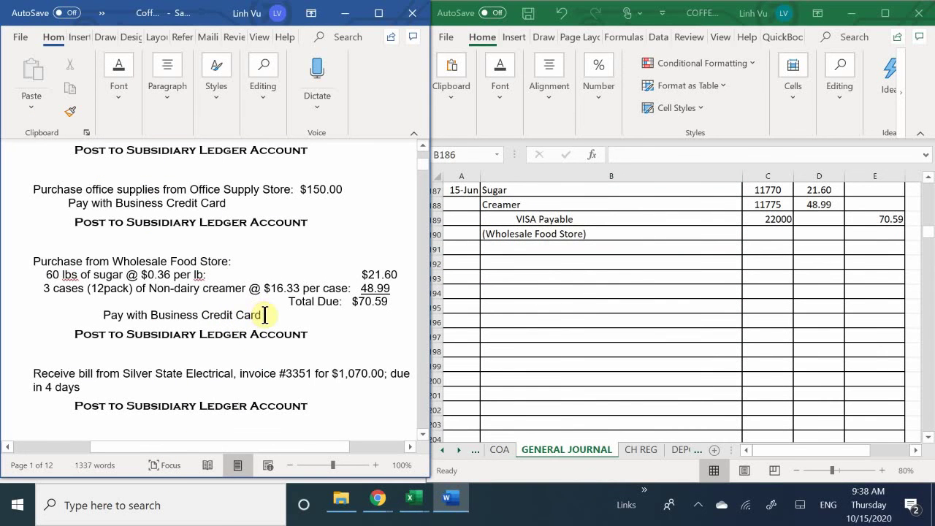
pyautogui.scroll(-3, 274, 310)
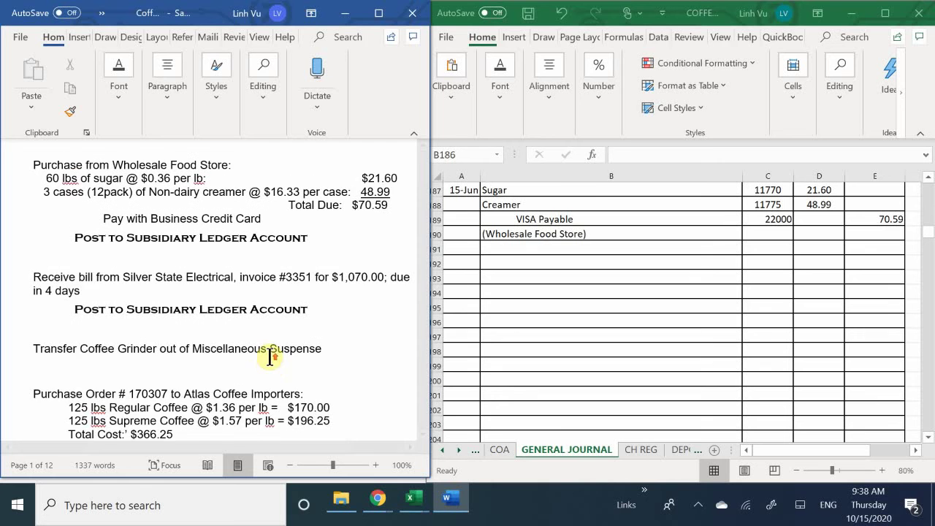
pyautogui.scroll(1, 269, 357)
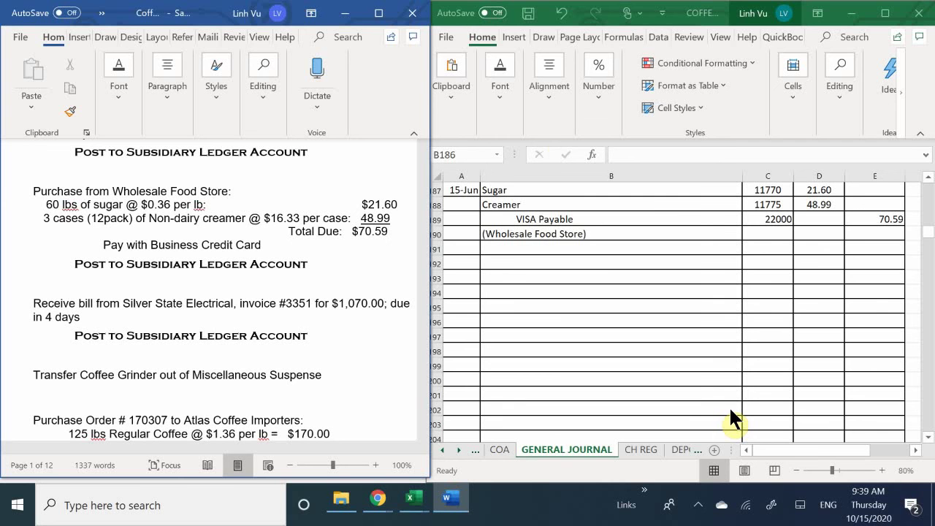
pyautogui.click(500, 258)
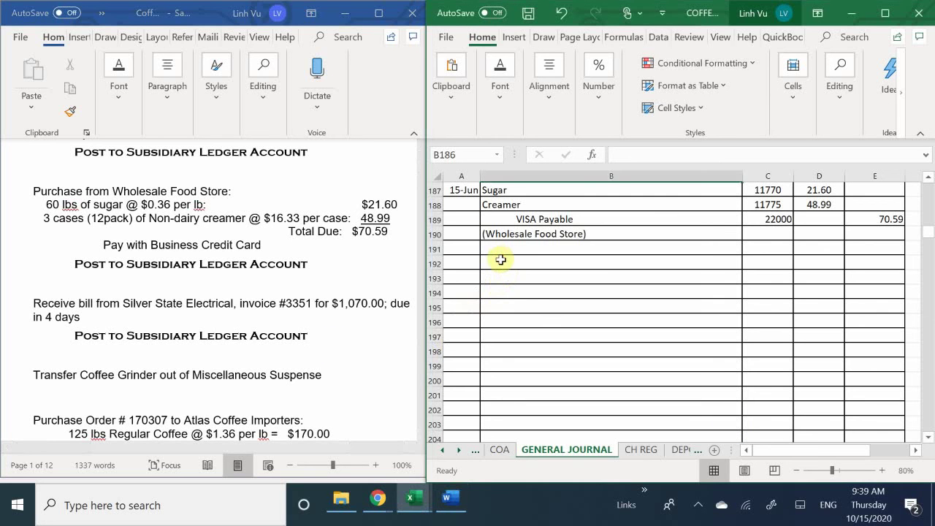
pyautogui.click(467, 258)
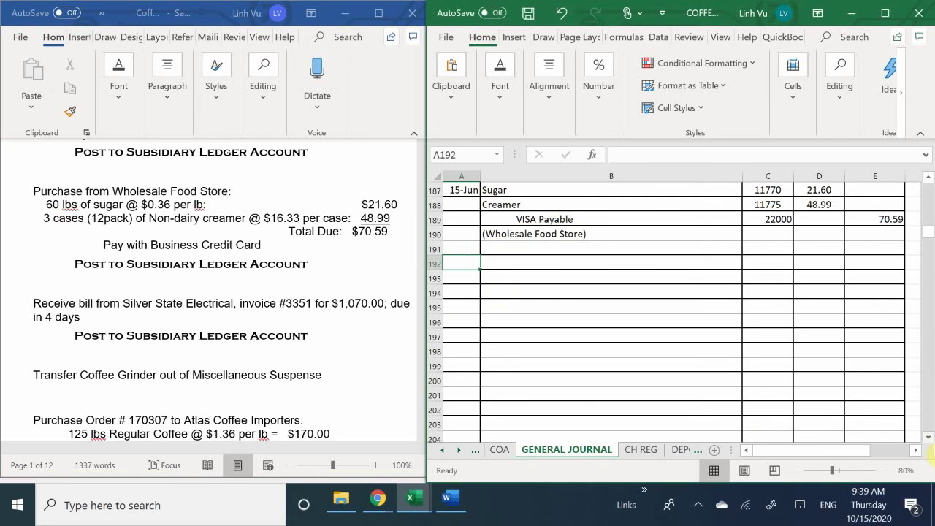
pyautogui.write('6/15')
pyautogui.press('Return')
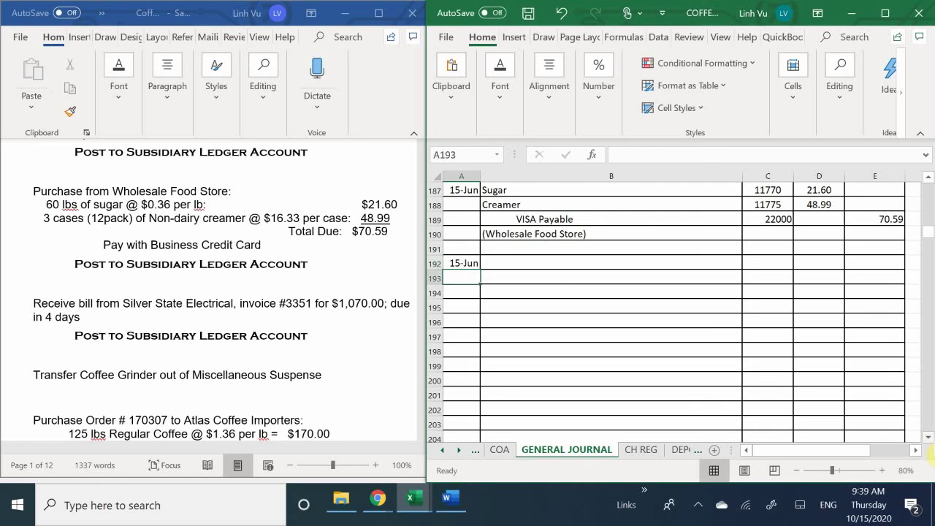
# Enter Miscellaneous Suspense with reference 19990 as the debit account of the new 15-Jun journal entry.
pyautogui.click(611, 263)
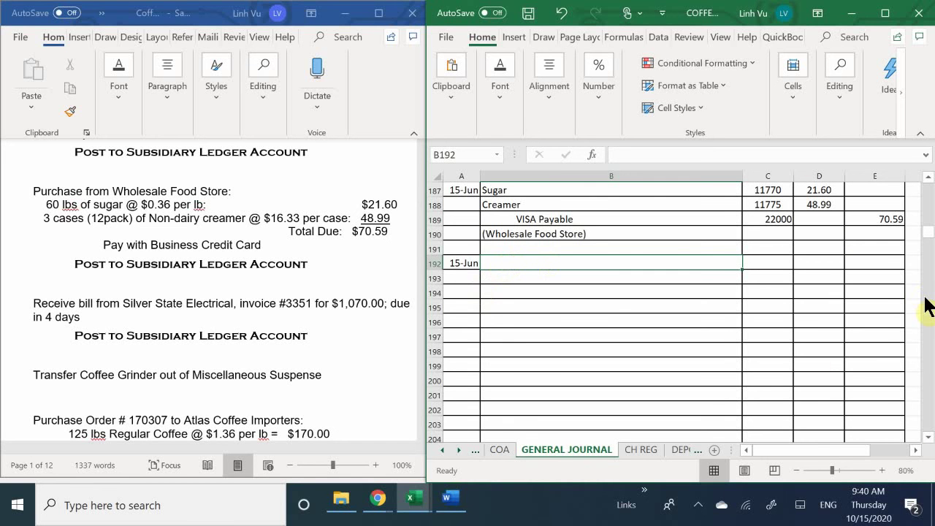
pyautogui.write('Mis')
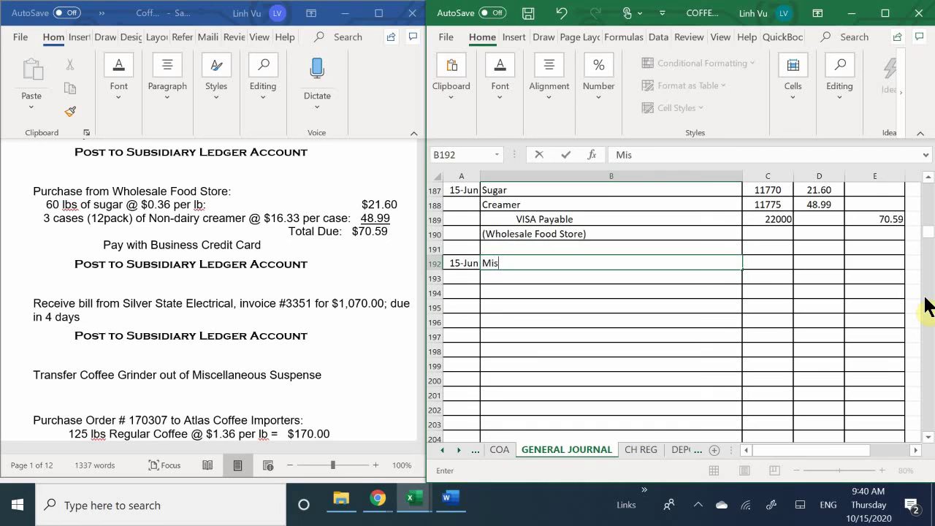
pyautogui.write('cellaneous Sus')
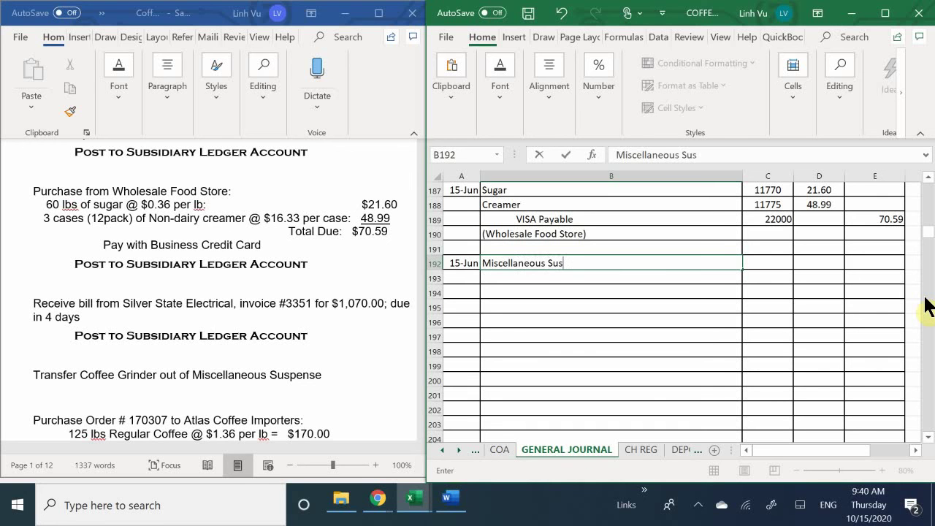
pyautogui.write('pense')
pyautogui.press('Tab')
pyautogui.write('1')
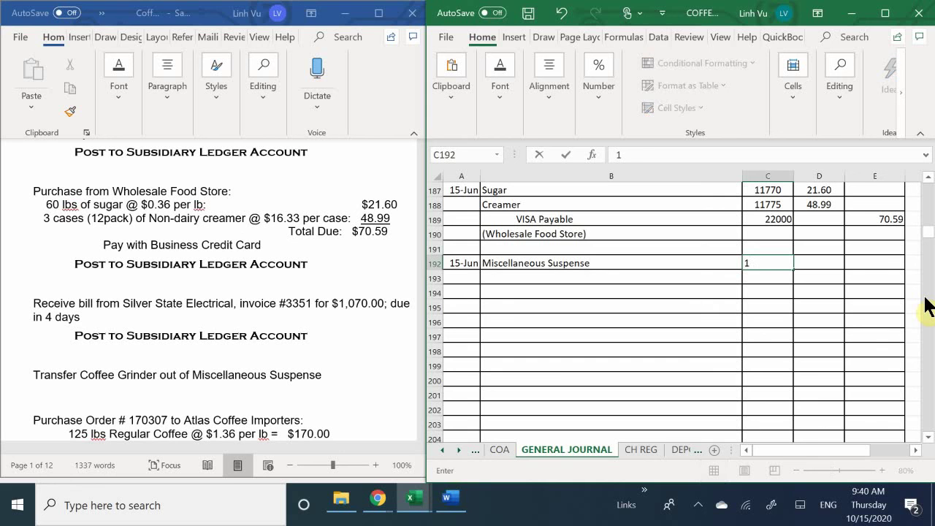
pyautogui.write('9990')
pyautogui.press('Return')
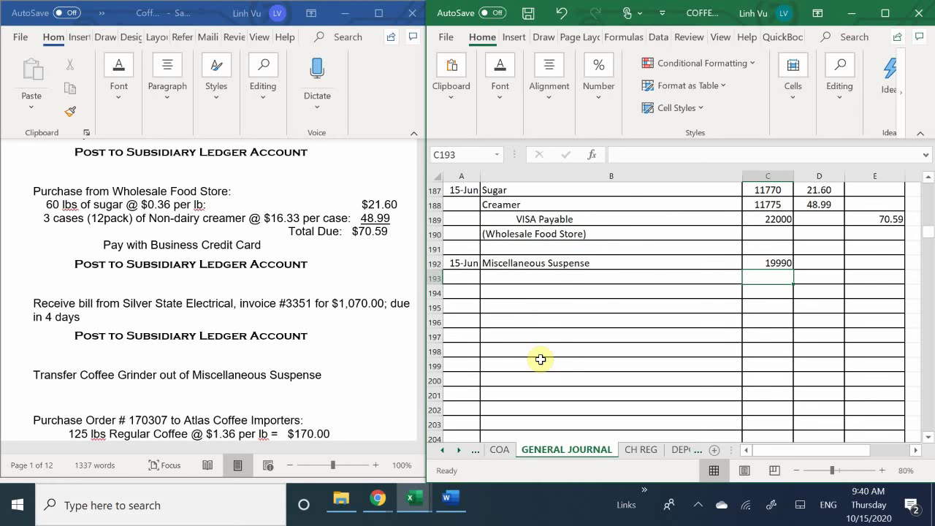
# Enter Accounts Payable, indented, as the credit account in row 193 beneath Miscellaneous Suspense.
pyautogui.click(534, 280)
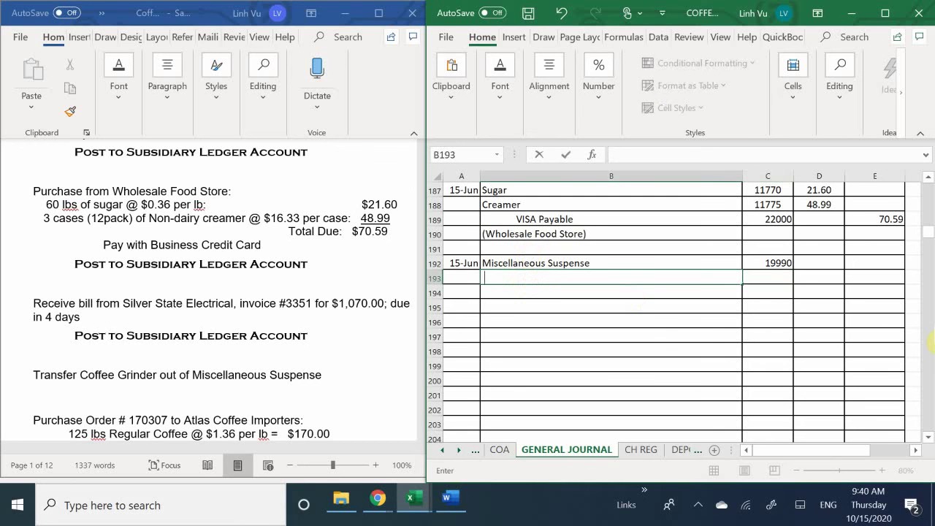
pyautogui.write('AS')
pyautogui.write('cou')
pyautogui.press('BackSpace')
pyautogui.press('BackSpace')
pyautogui.press('BackSpace')
pyautogui.press('BackSpace')
pyautogui.write('ccounts Pa')
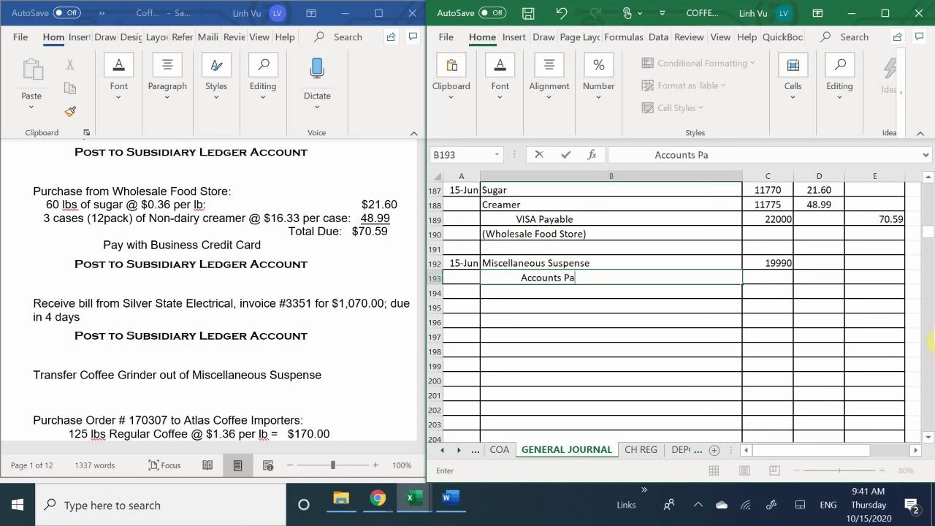
pyautogui.write('yable')
pyautogui.press('Return')
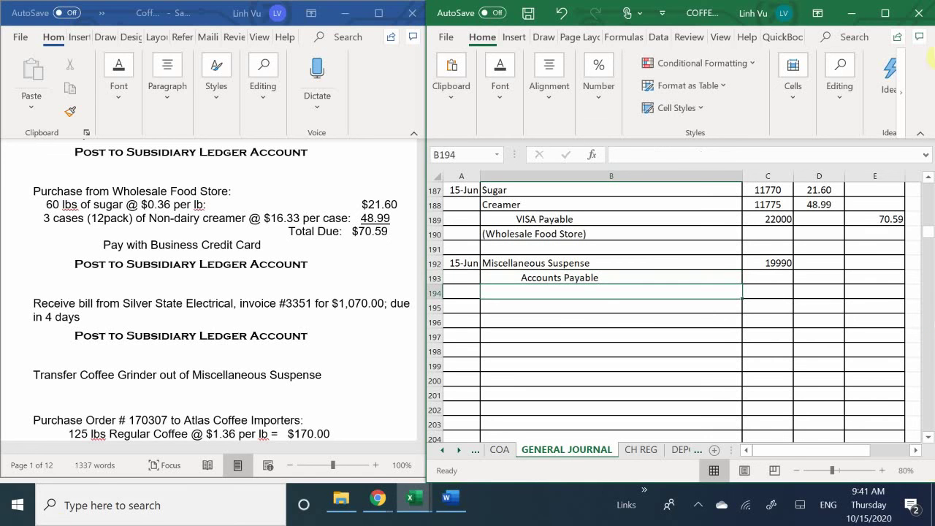
# Enter reference 20000 for the Accounts Payable line of the new journal entry.
pyautogui.click(768, 272)
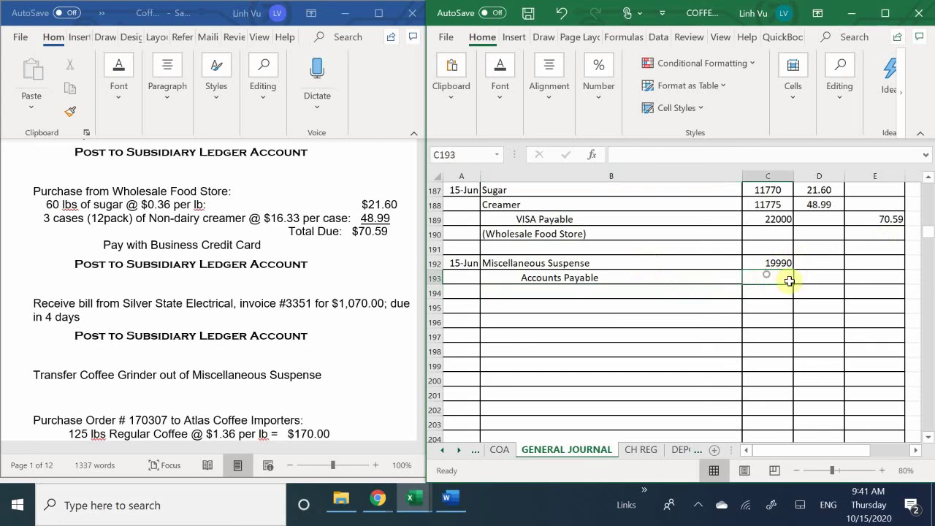
pyautogui.write('20000')
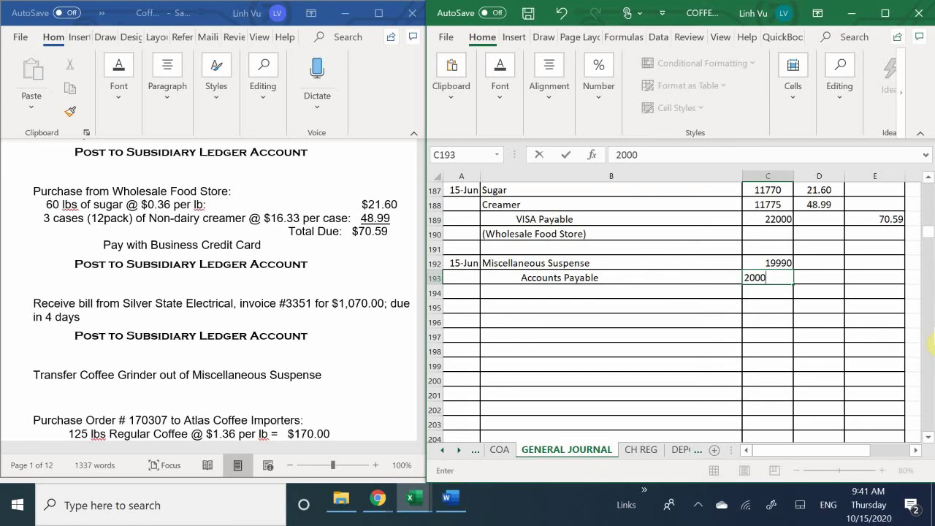
pyautogui.press('Return')
# Enter 1070 as the Miscellaneous Suspense debit in row 192 and as the Accounts Payable credit in row 193.
pyautogui.press('Right')
pyautogui.press('Up')
pyautogui.press('Up')
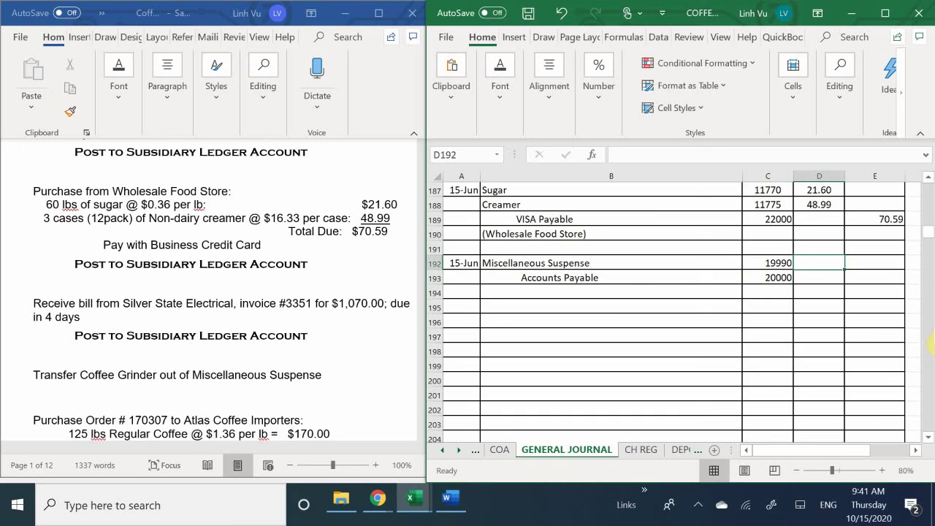
pyautogui.write('1070')
pyautogui.press('Return')
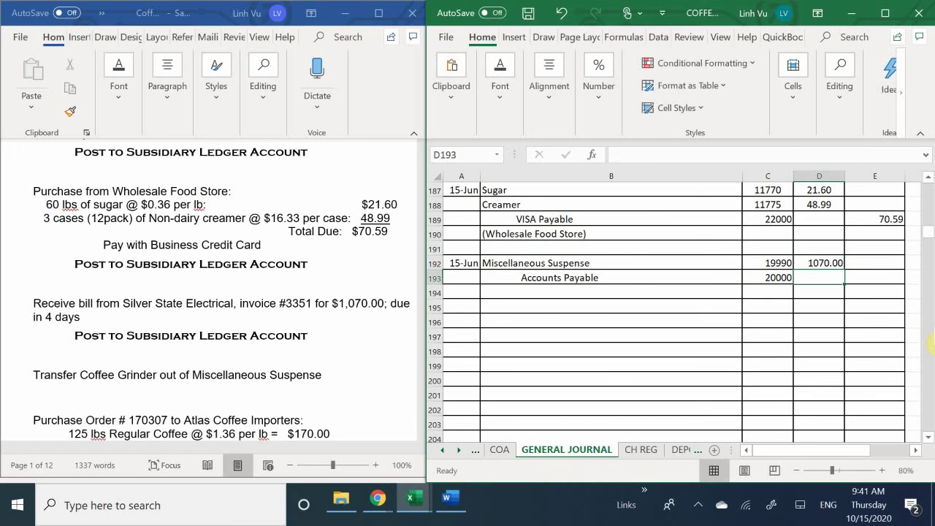
pyautogui.press('Right')
pyautogui.write('1070')
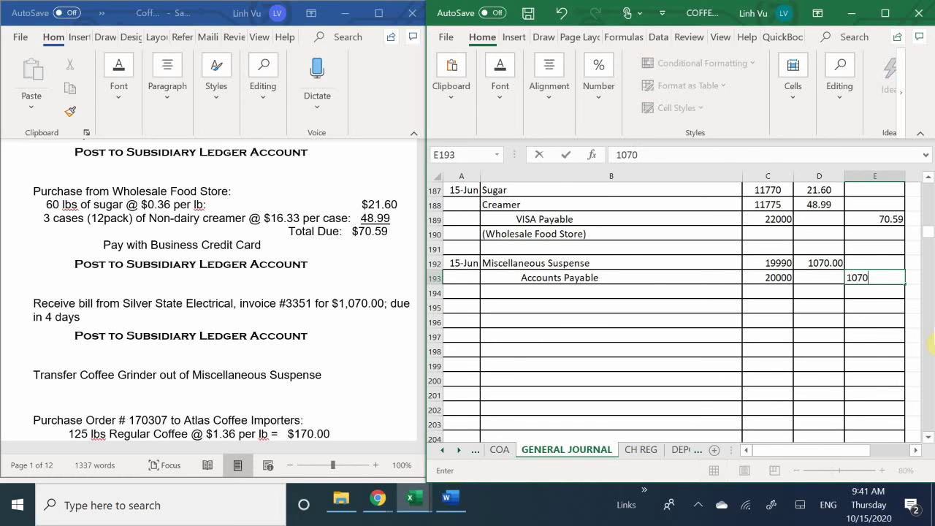
pyautogui.press('Return')
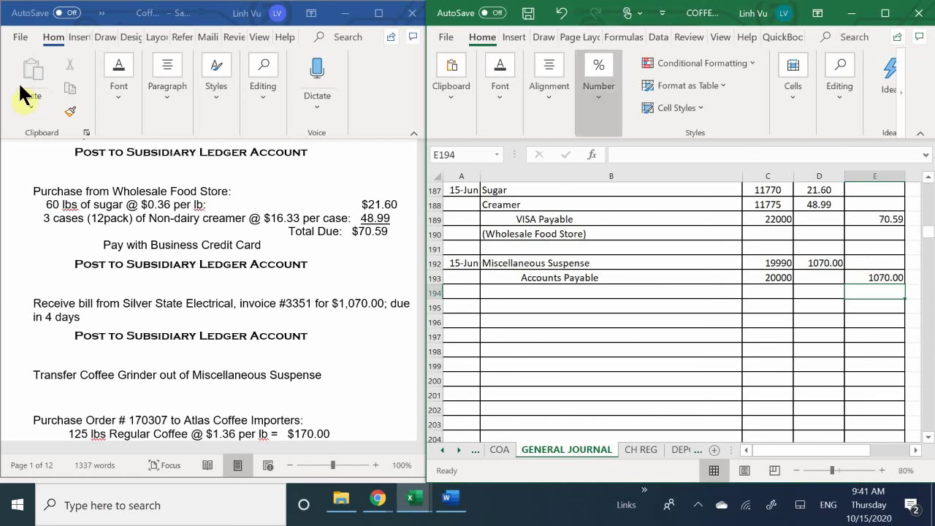
# Add the explanation "(Silver State Electrical, inv#3351, net 4)" in row 194 beneath the Accounts Payable line.
pyautogui.click(501, 292)
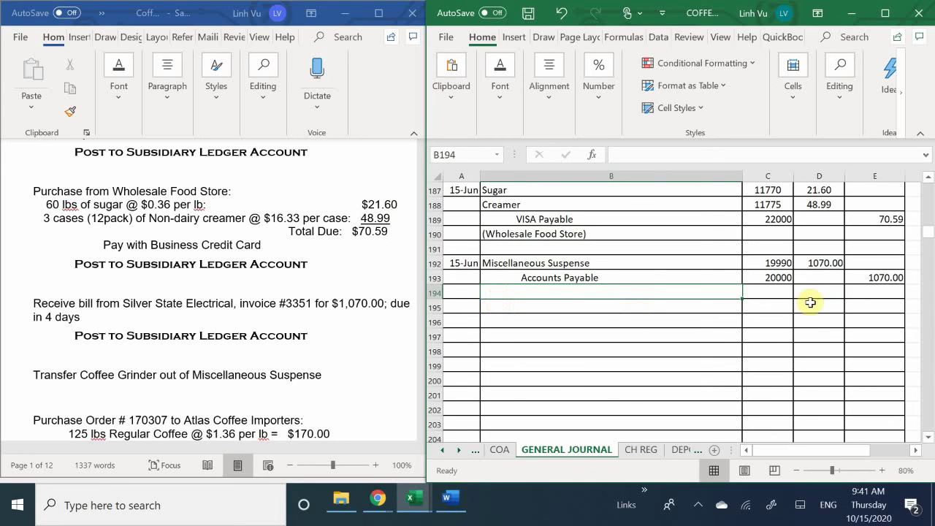
pyautogui.write('*')
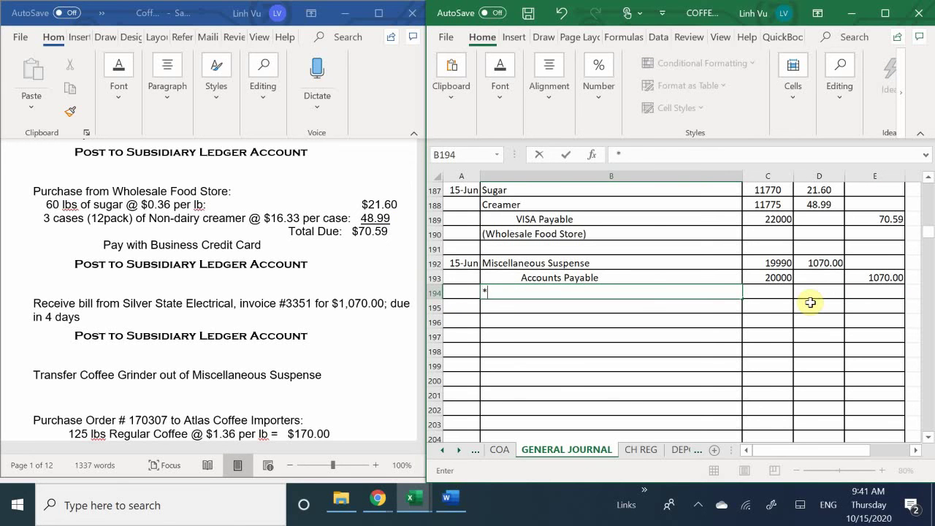
pyautogui.press('BackSpace')
pyautogui.write('(Silver State')
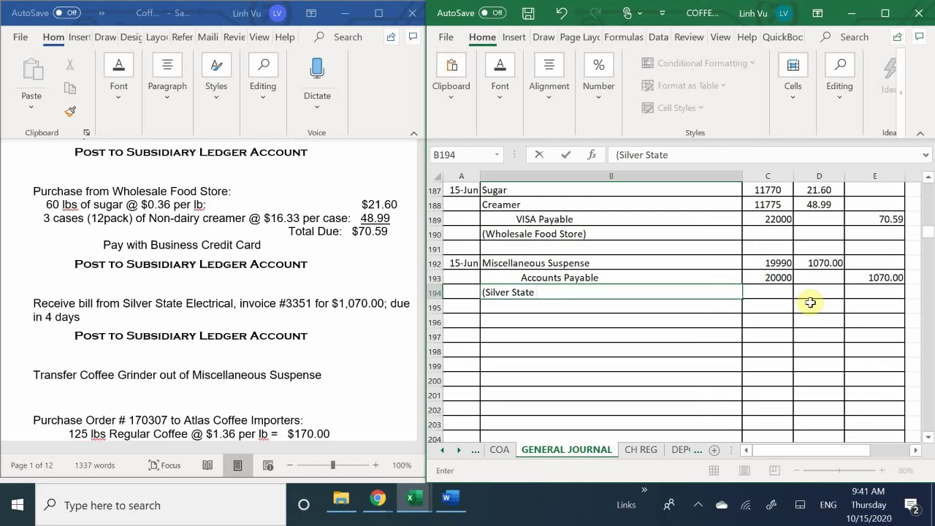
pyautogui.write('E')
pyautogui.press('BackSpace')
pyautogui.write('.')
pyautogui.press('BackSpace')
pyautogui.write('Electrical, INV#')
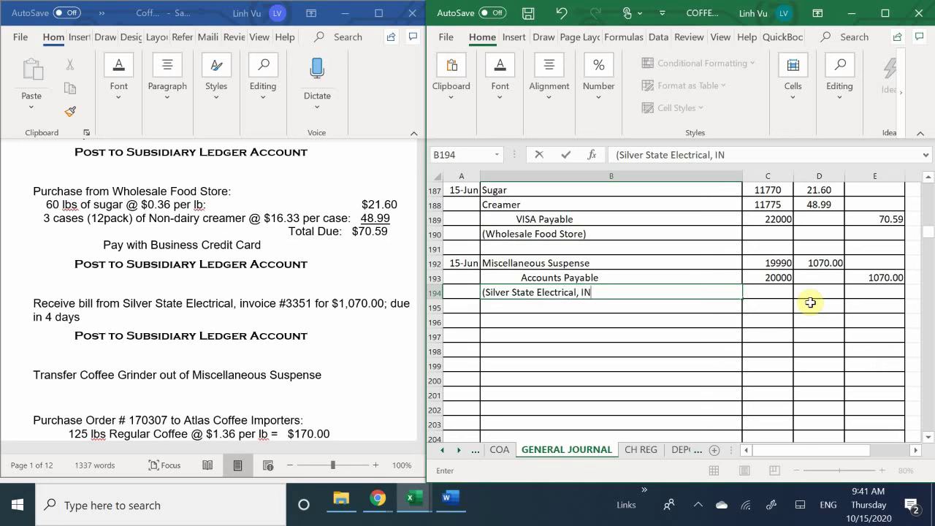
pyautogui.press('BackSpace')
pyautogui.press('BackSpace')
pyautogui.press('BackSpace')
pyautogui.press('BackSpace')
pyautogui.write('inv#3351')
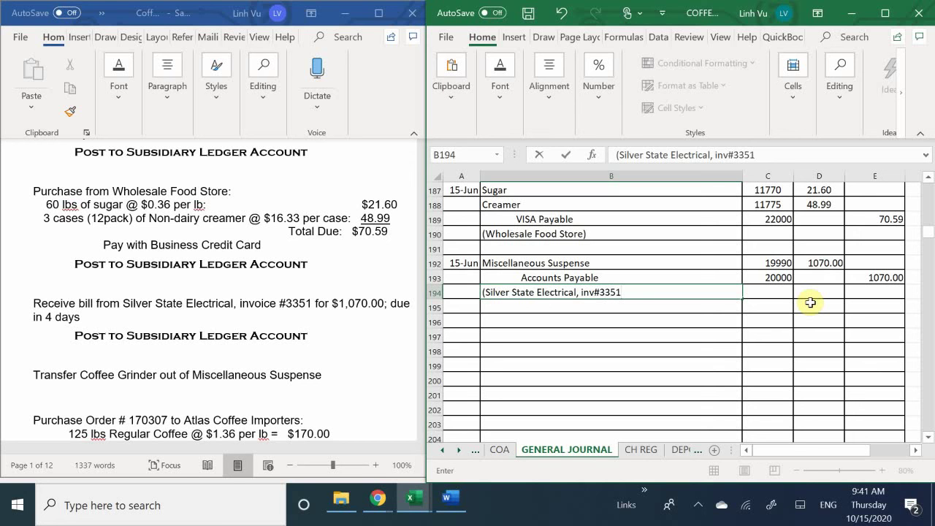
pyautogui.write('.')
pyautogui.press('BackSpace')
pyautogui.write(', ')
pyautogui.write('n')
pyautogui.press('BackSpace')
pyautogui.write('net 4)')
pyautogui.press('Return')
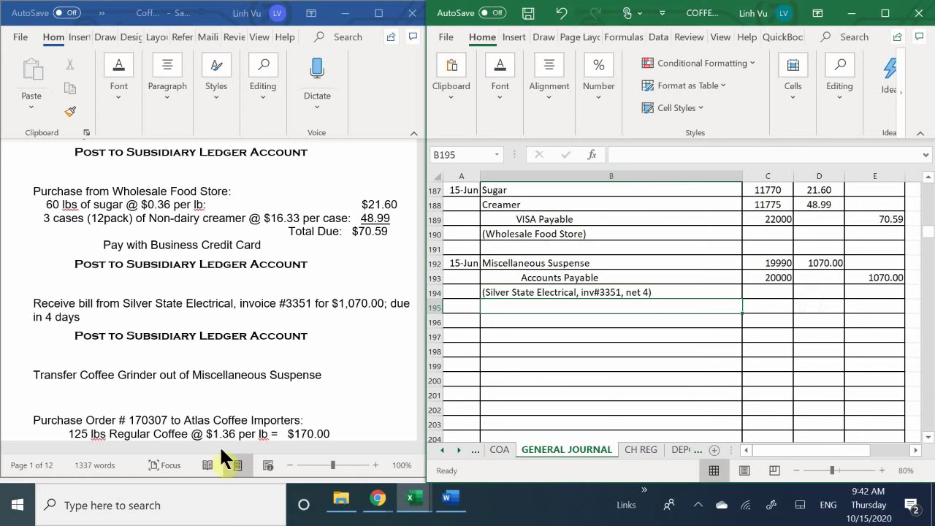
# Switch to the ledger workbook containing the VISA Payable account and open its ASSETS sheet.
pyautogui.moveTo(415, 504)
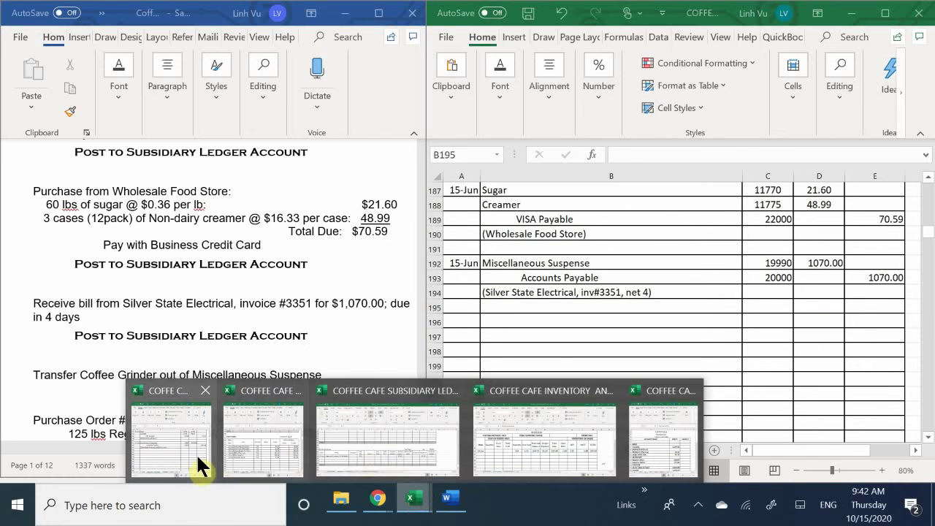
pyautogui.moveTo(176, 450)
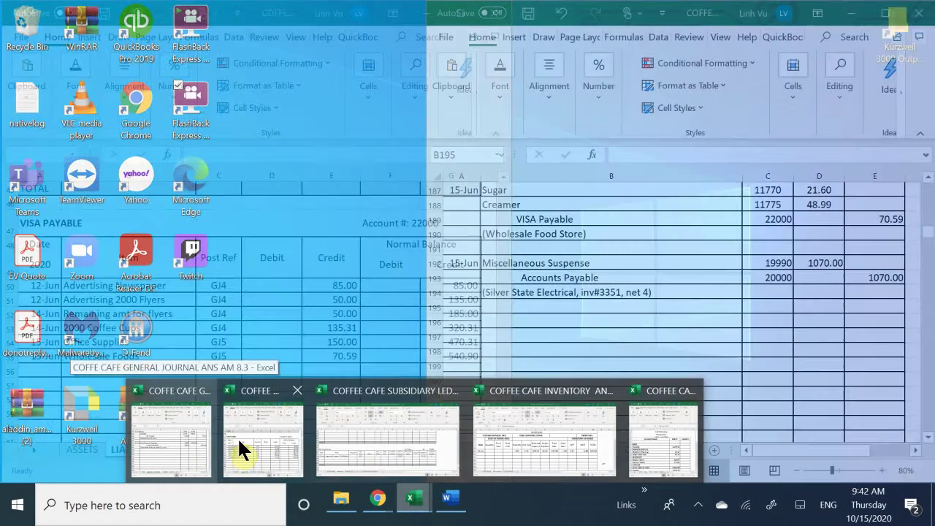
pyautogui.click(240, 442)
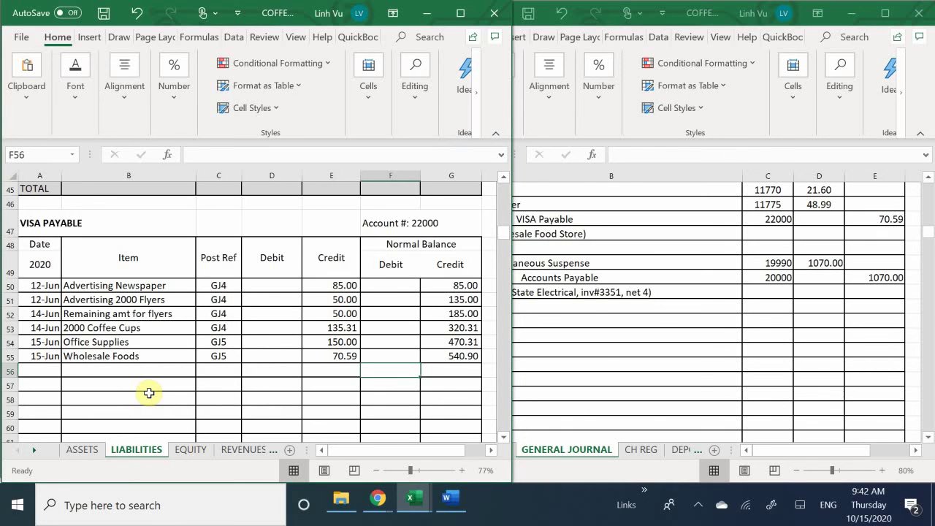
pyautogui.click(81, 449)
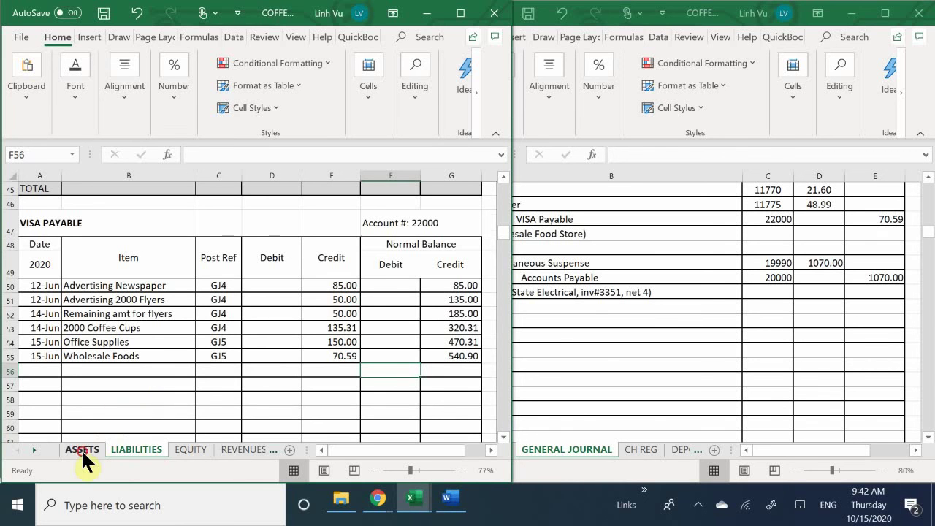
pyautogui.click(115, 317)
pyautogui.keyDown('ctrl'); pyautogui.scroll(1, 115, 317); pyautogui.keyUp('ctrl')
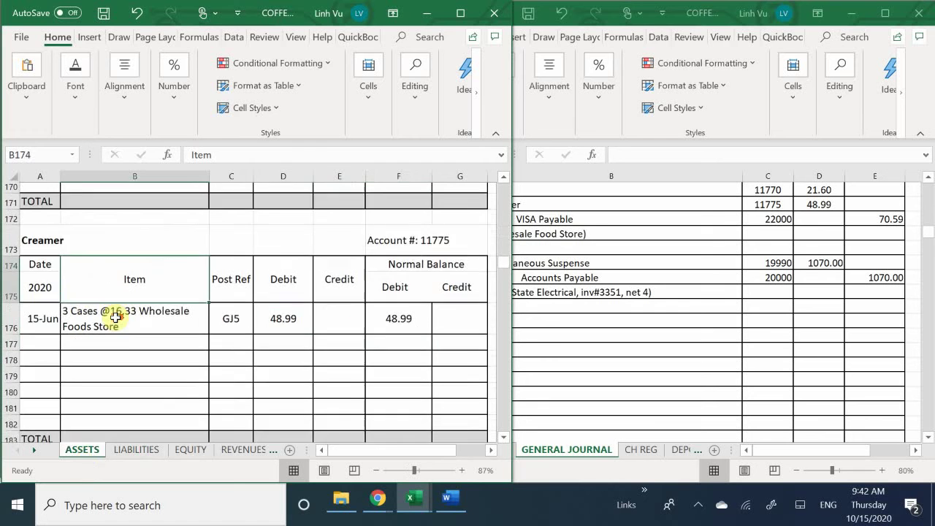
# Date a new line 6/15 in row 558 of the Miscellaneous Suspense ledger account.
pyautogui.scroll(-20, 114, 317)
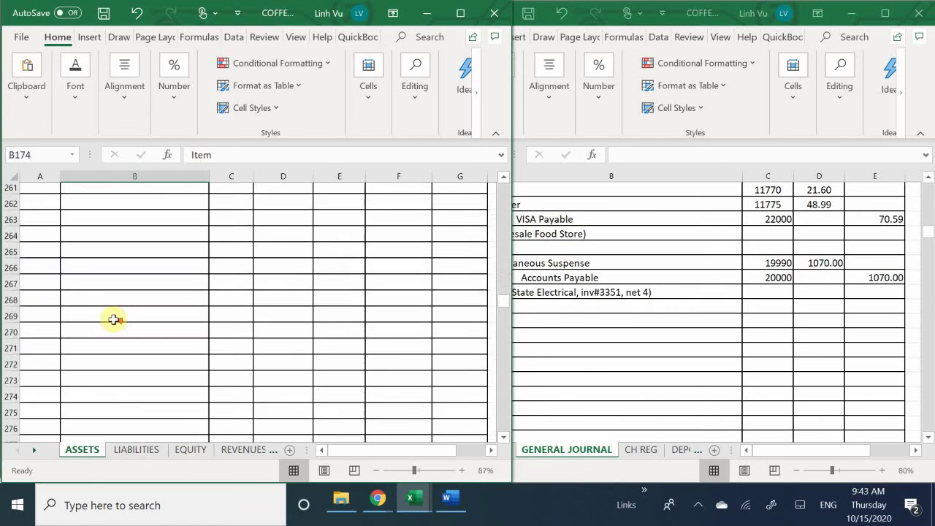
pyautogui.scroll(-11, 114, 320)
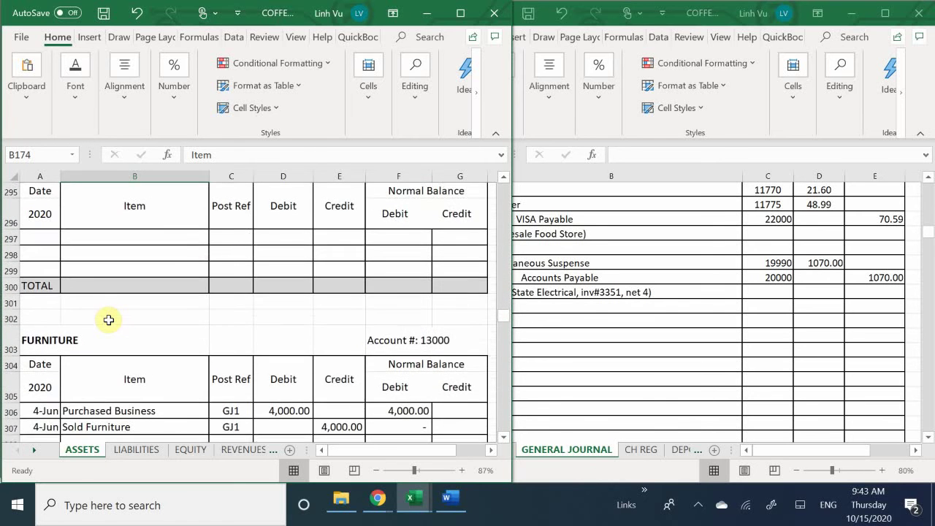
pyautogui.scroll(-4, 109, 320)
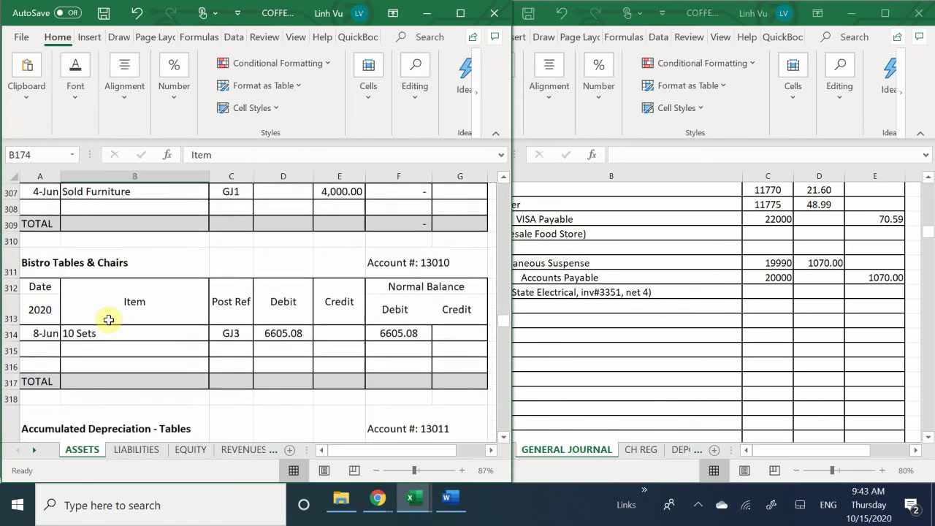
pyautogui.scroll(-8, 108, 321)
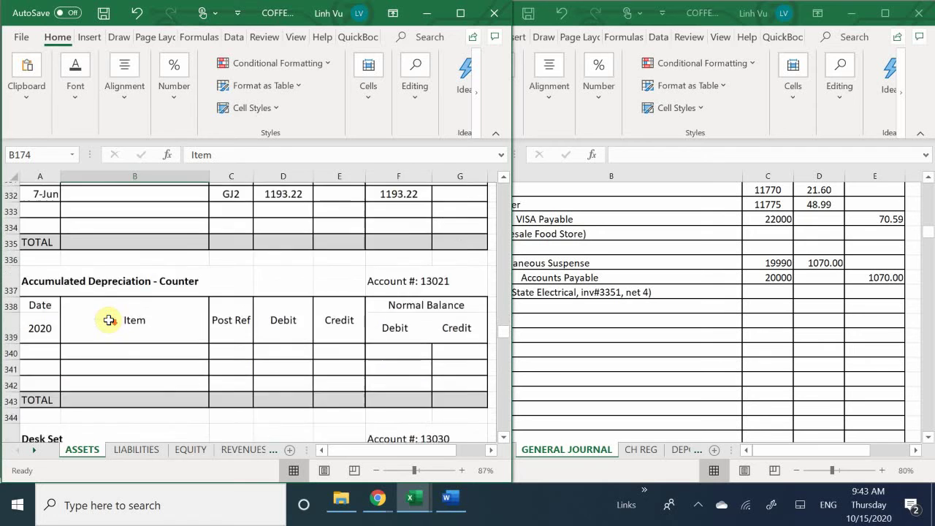
pyautogui.scroll(-3, 108, 320)
pyautogui.scroll(4, 108, 320)
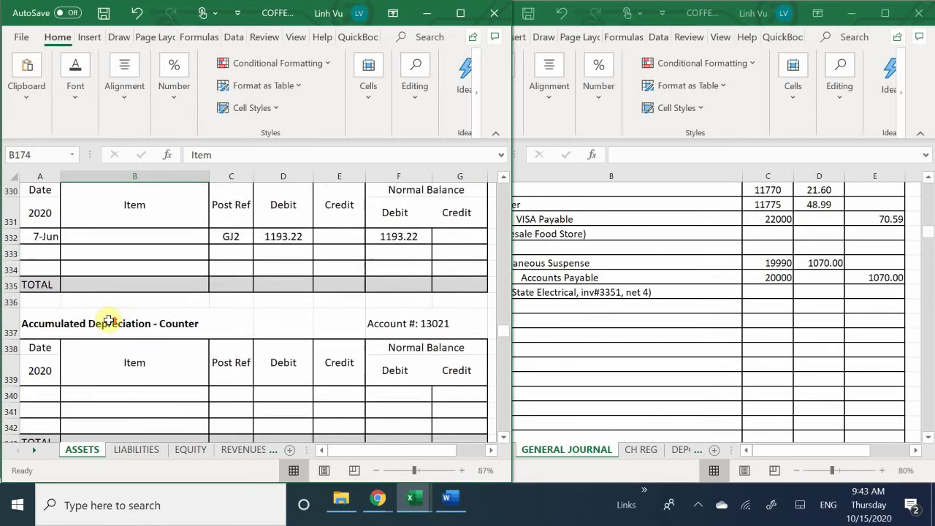
pyautogui.scroll(1, 108, 320)
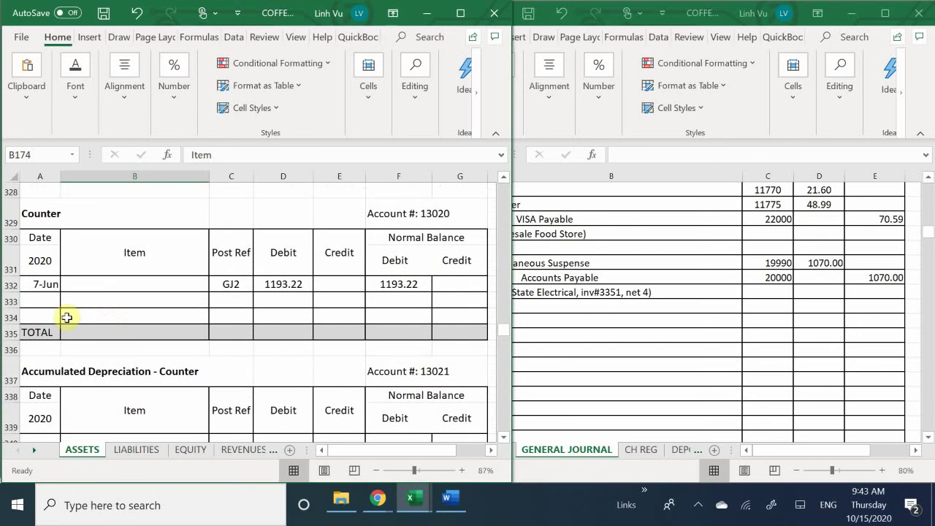
pyautogui.scroll(-20, 66, 317)
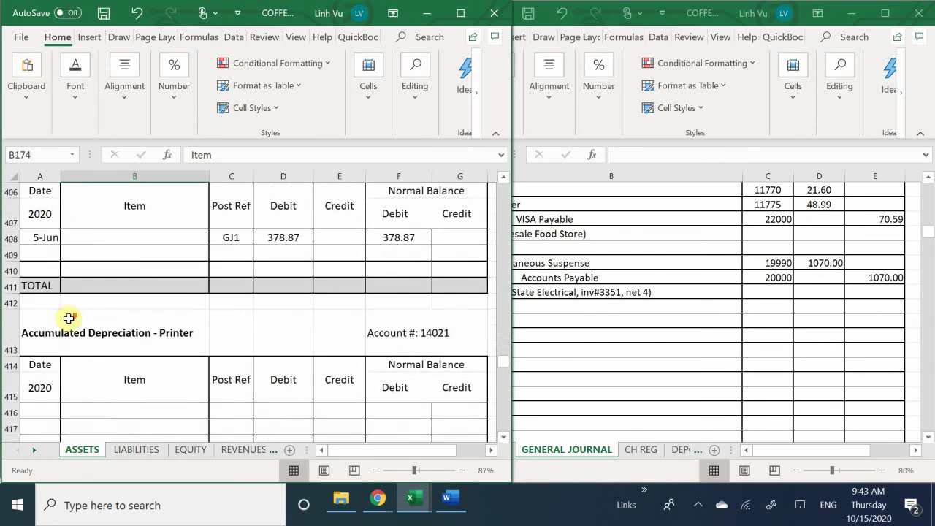
pyautogui.scroll(-20, 69, 319)
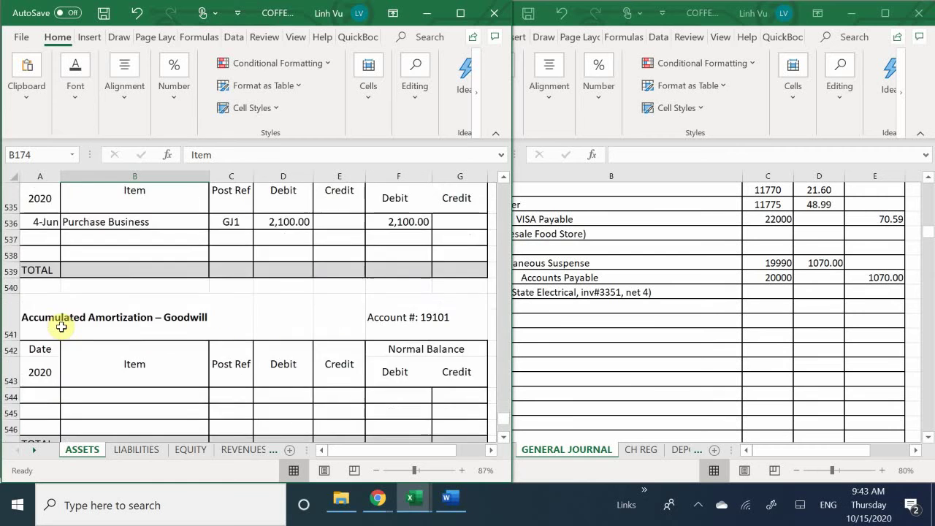
pyautogui.scroll(-6, 61, 327)
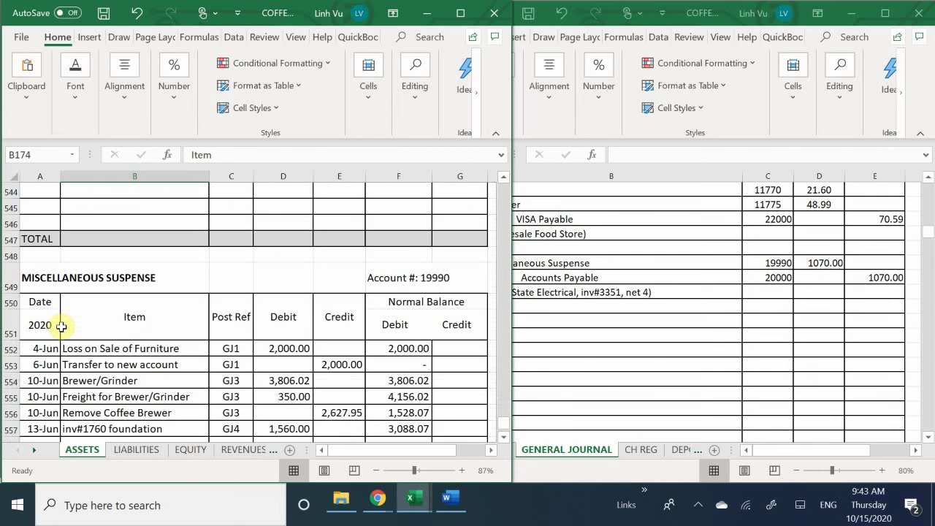
pyautogui.scroll(-1, 61, 327)
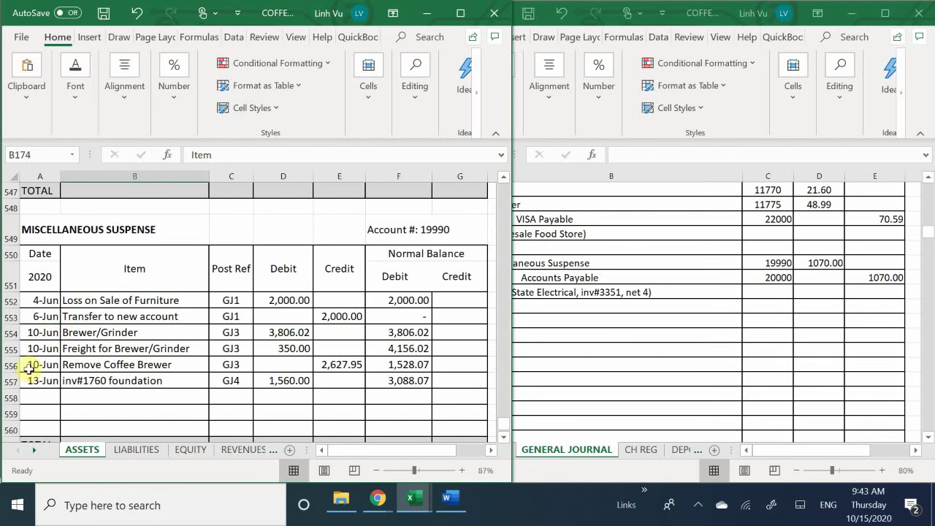
pyautogui.click(41, 396)
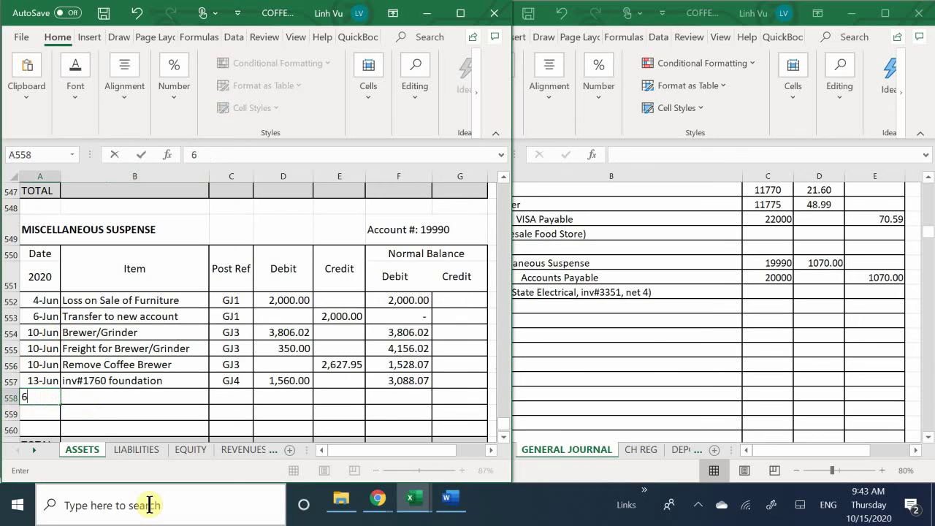
pyautogui.write('6/15')
pyautogui.press('Return')
# Enter "inv#3351 for Grinder" as the item of the 15-Jun Miscellaneous Suspense line.
pyautogui.press('Right')
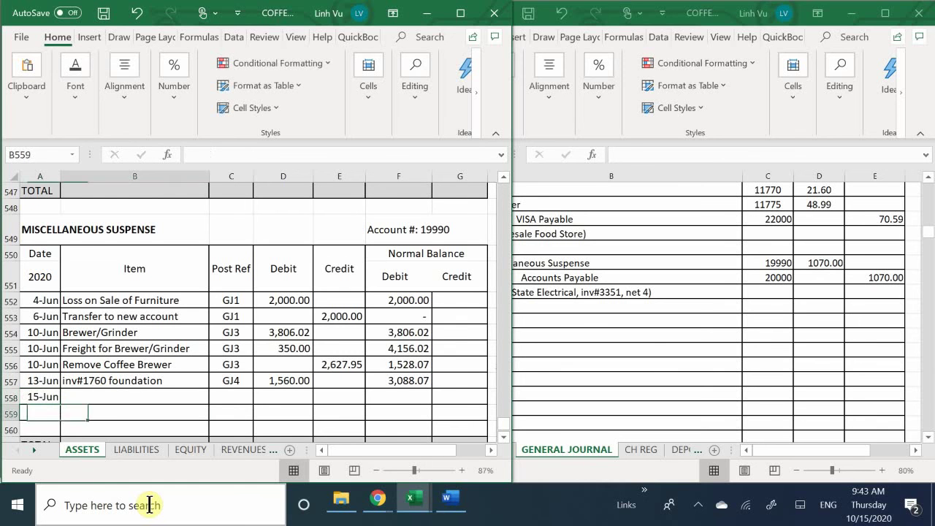
pyautogui.press('Up')
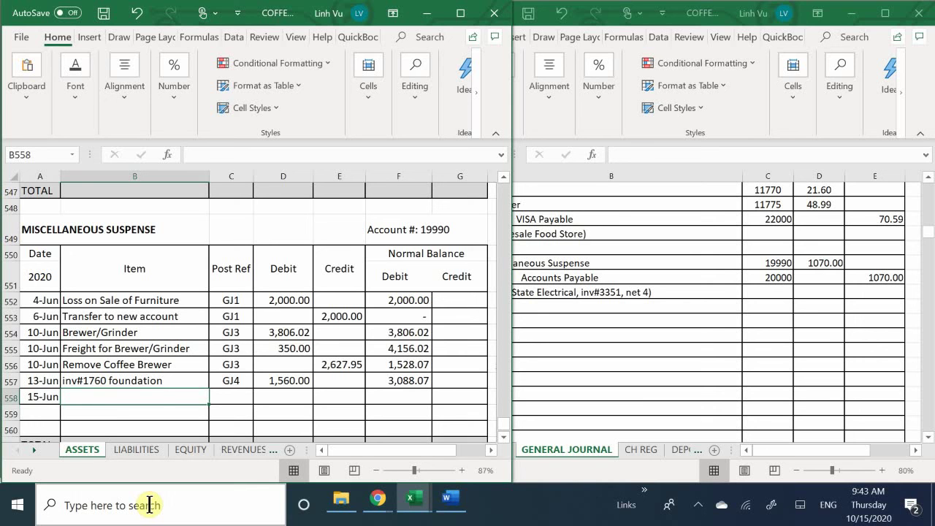
pyautogui.write('inv')
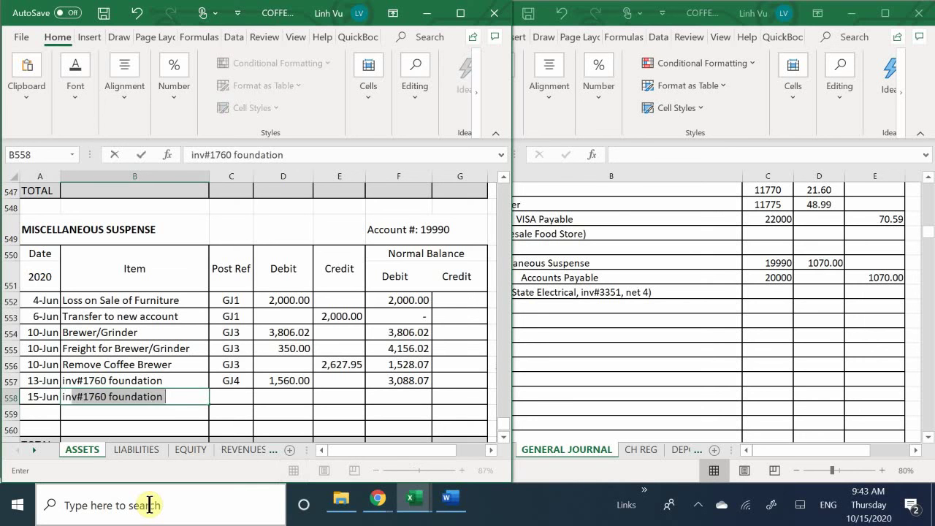
pyautogui.write('#3351')
pyautogui.press('BackSpace')
pyautogui.press('BackSpace')
pyautogui.write('3351')
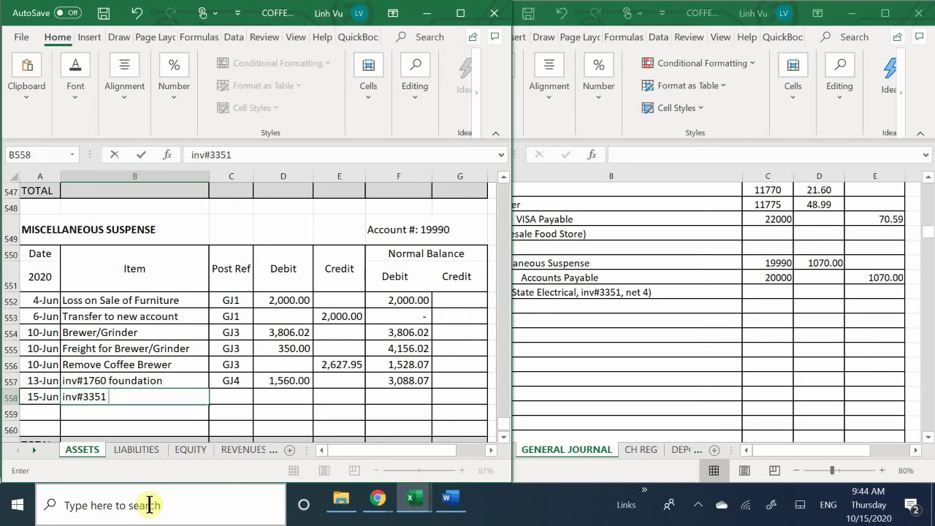
pyautogui.write('for')
pyautogui.write(' Brewer/Grind')
pyautogui.press('BackSpace')
pyautogui.press('BackSpace')
pyautogui.press('BackSpace')
pyautogui.press('BackSpace')
pyautogui.write('rinder')
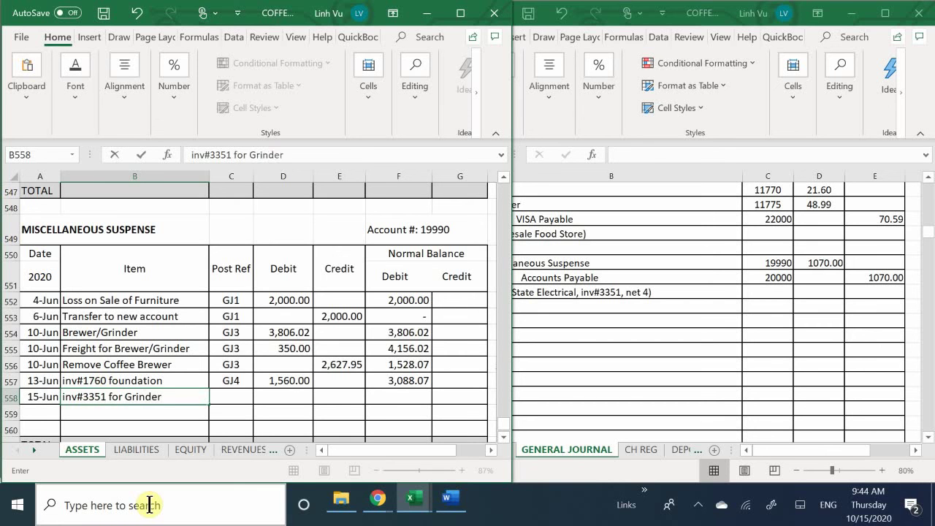
pyautogui.press('Tab')
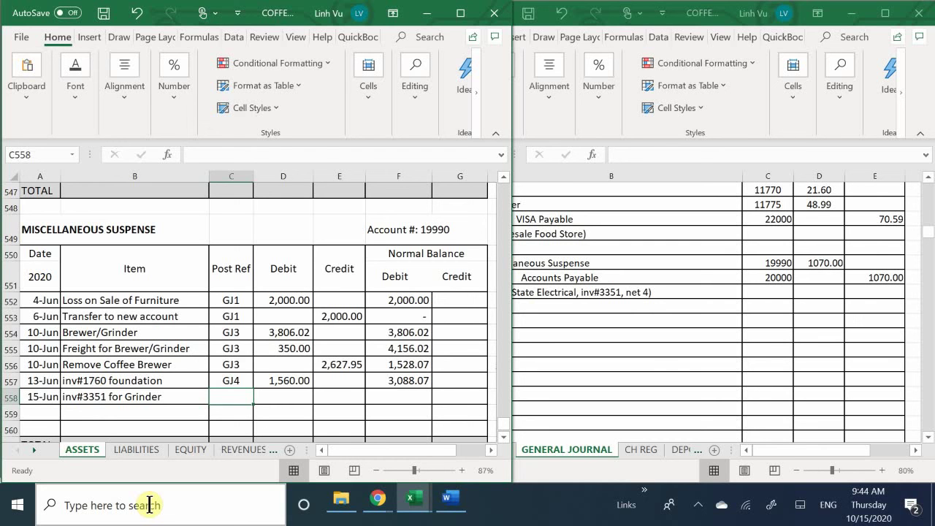
# Enter posting reference GJ5 on the 15-Jun Miscellaneous Suspense line and select its debit cell.
pyautogui.write('GJ')
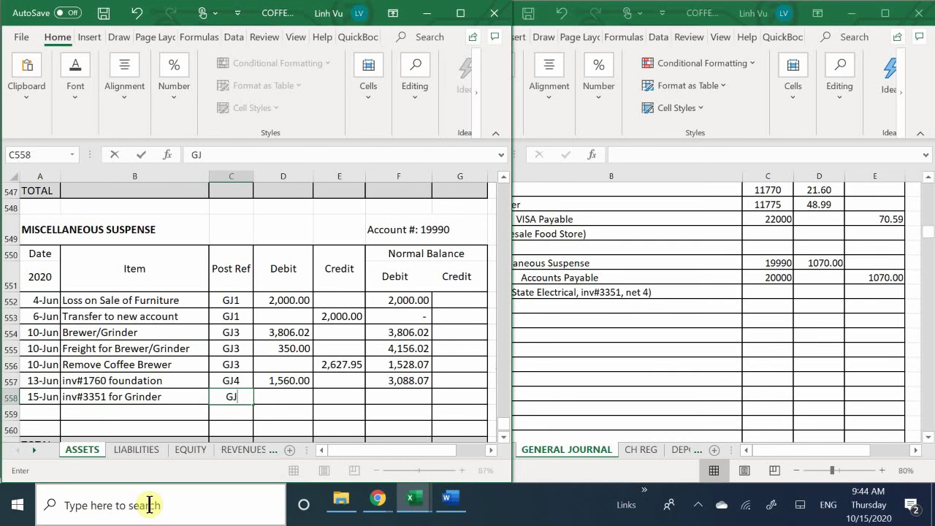
pyautogui.write('5')
pyautogui.press('Return')
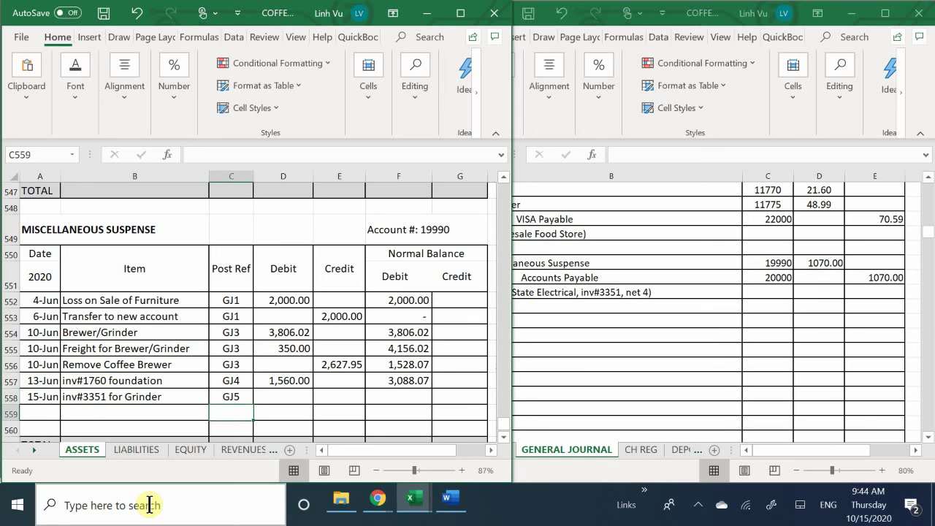
pyautogui.press('Right')
pyautogui.press('Up')
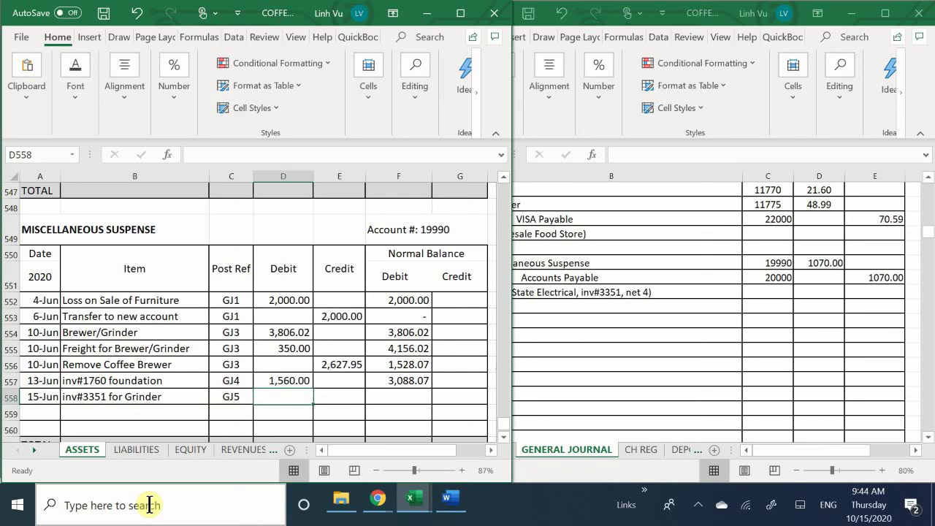
# Enter 1070 as the debit amount on the 15-Jun line of the Miscellaneous Suspense ledger account.
pyautogui.press('Left')
pyautogui.press('Right')
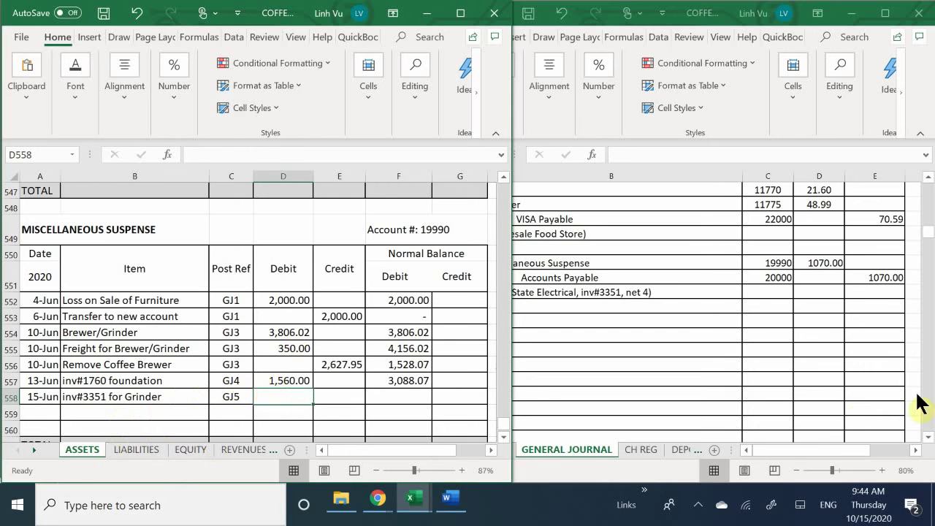
pyautogui.write('1070')
pyautogui.press('Return')
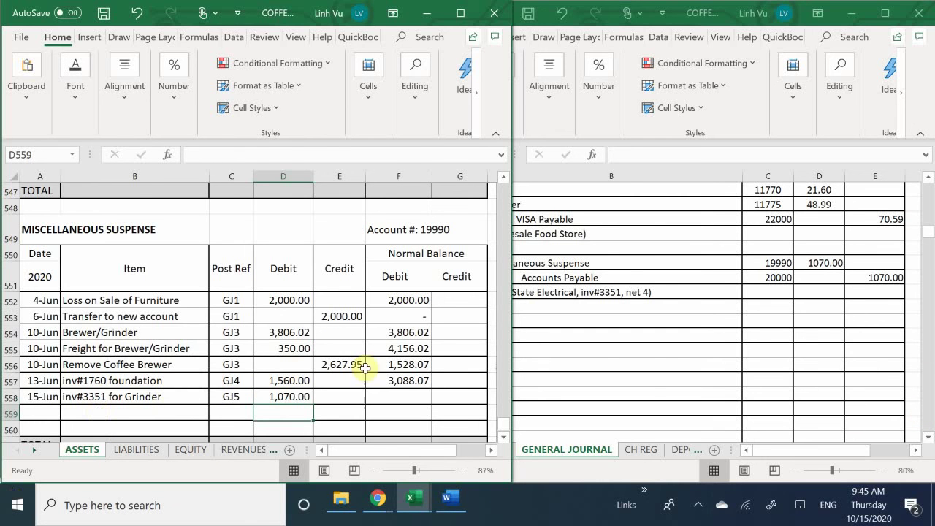
# Extend the running debit balance formula of Miscellaneous Suspense from the 13-Jun line down to the 15-Jun line.
pyautogui.click(402, 382)
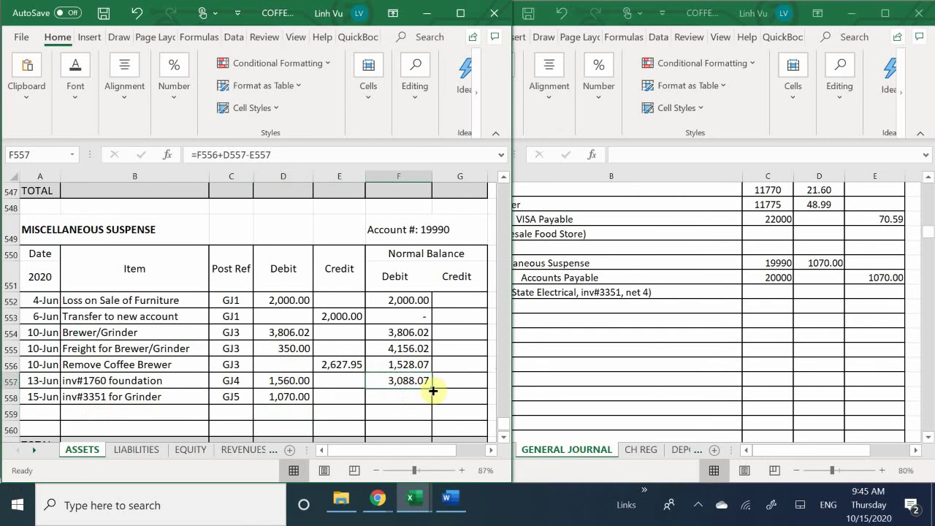
pyautogui.moveTo(434, 391); pyautogui.dragTo(432, 404)
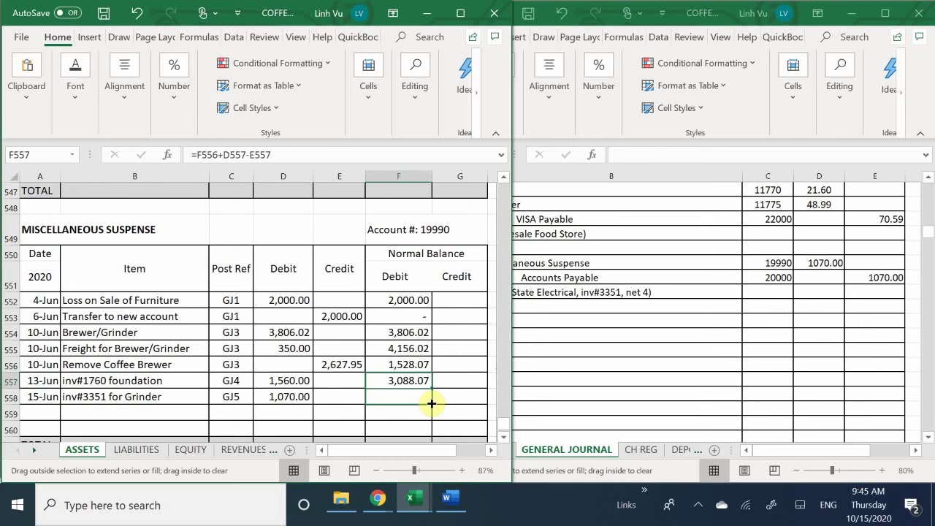
pyautogui.moveTo(432, 403); pyautogui.dragTo(432, 410)
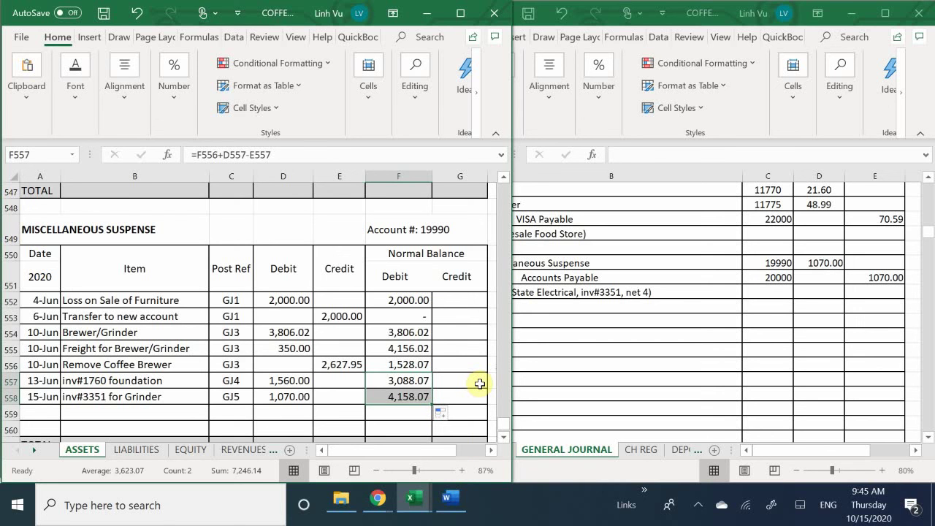
pyautogui.click(479, 383)
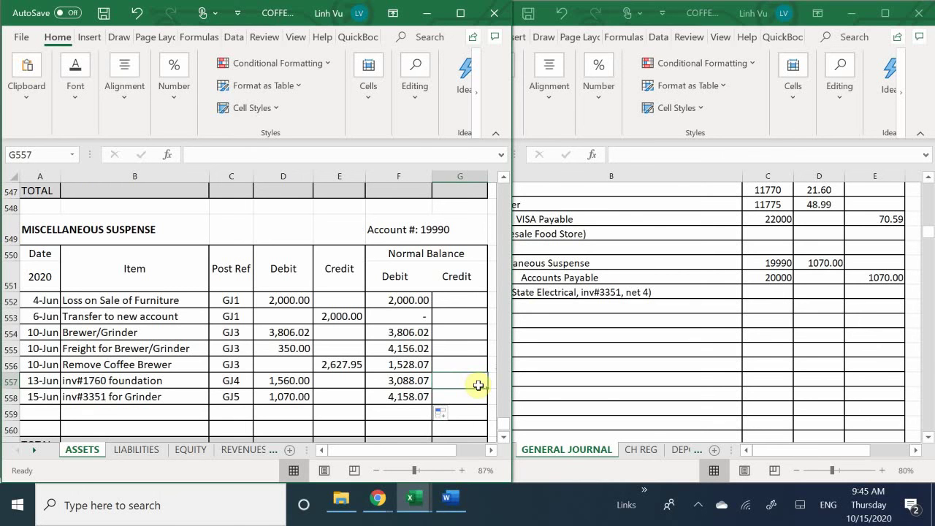
# Open the LIABILITIES sheet and date a new line 6/15 in row 19 of the Accounts Payable ledger account.
pyautogui.click(143, 448)
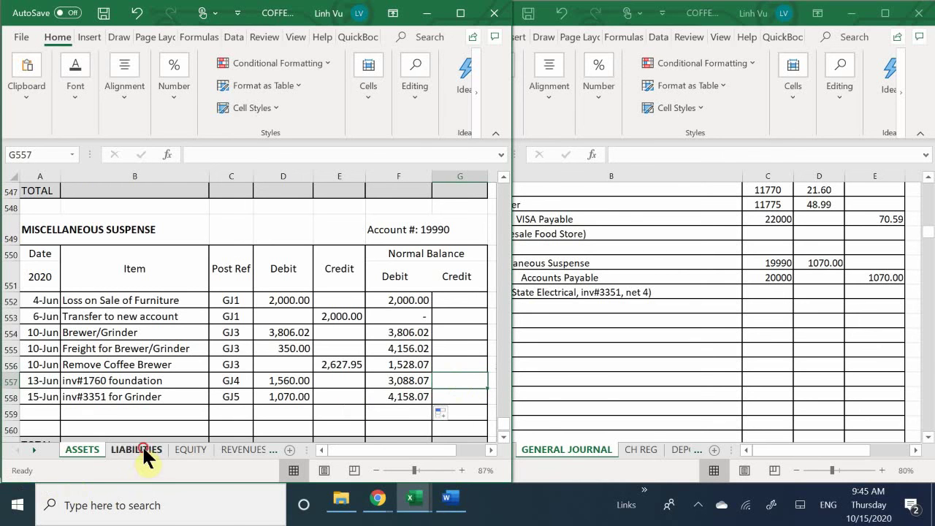
pyautogui.scroll(15, 66, 314)
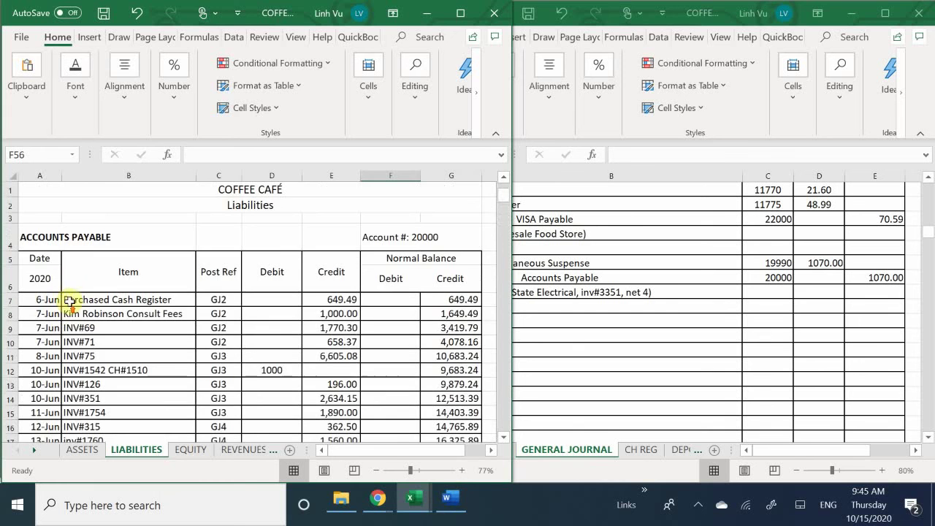
pyautogui.scroll(-3, 68, 293)
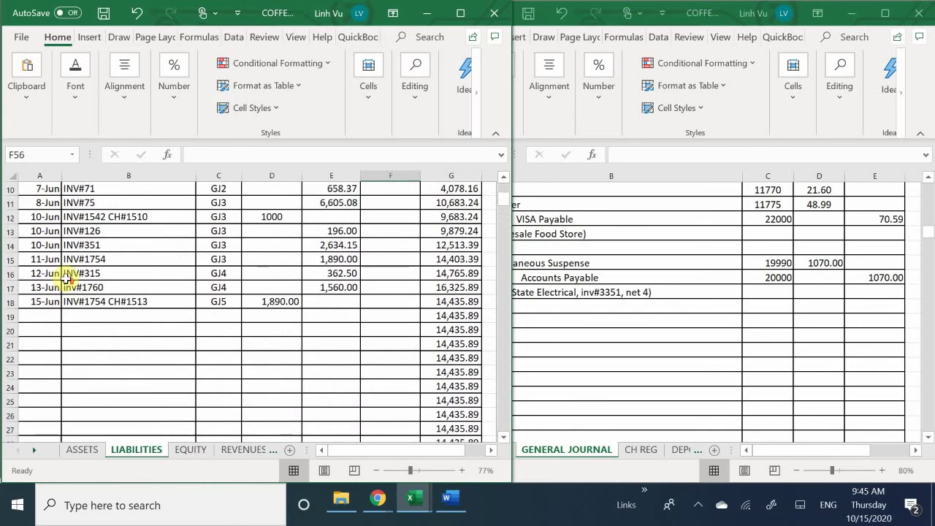
pyautogui.scroll(3, 67, 278)
pyautogui.scroll(-2, 66, 275)
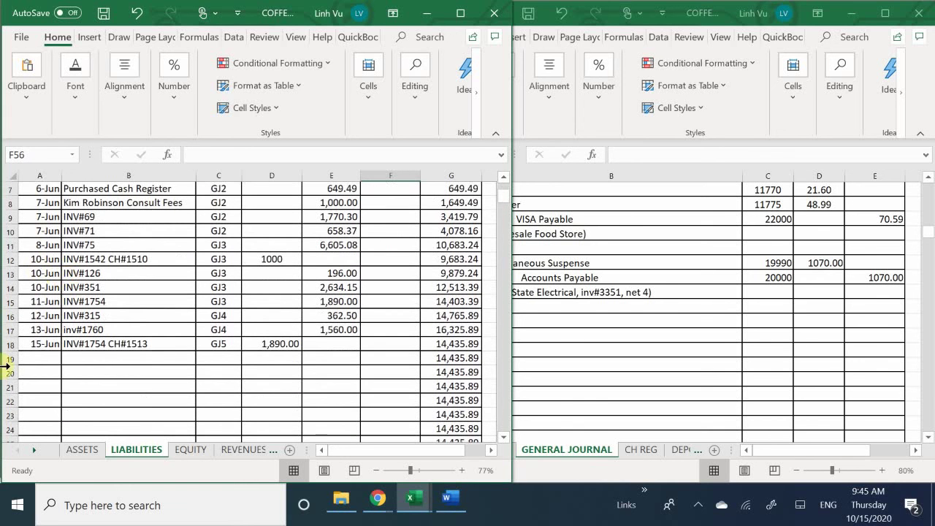
pyautogui.click(42, 359)
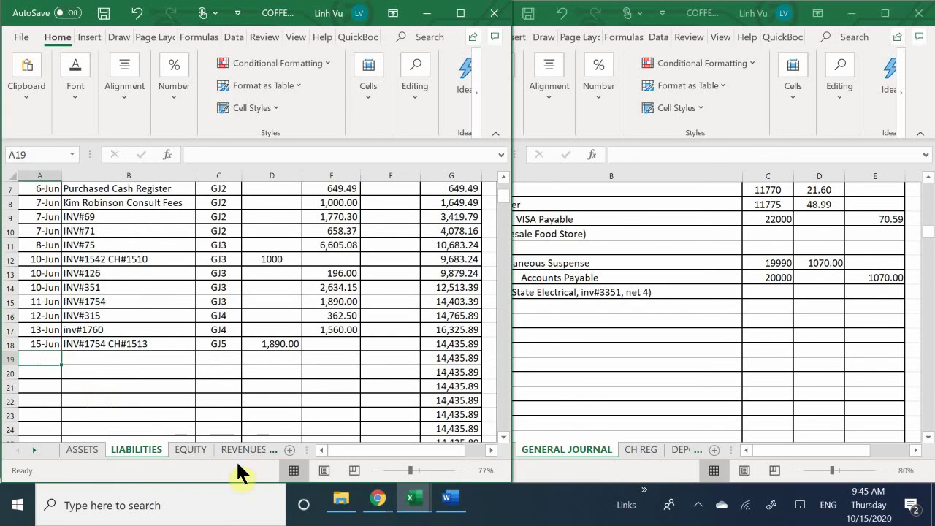
pyautogui.write('6/15')
pyautogui.press('Return')
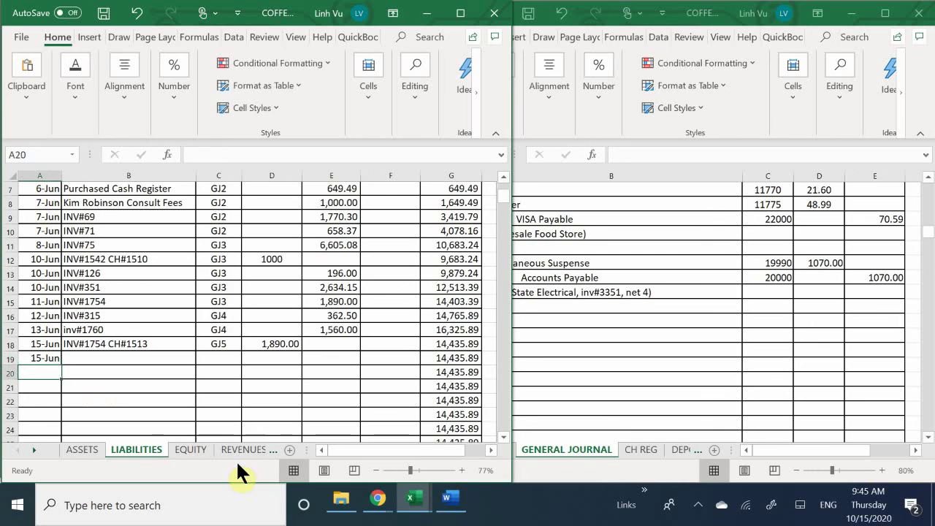
# Enter INV#3351 as the item of the new 15-Jun Accounts Payable line in row 19.
pyautogui.press('Right')
pyautogui.press('Up')
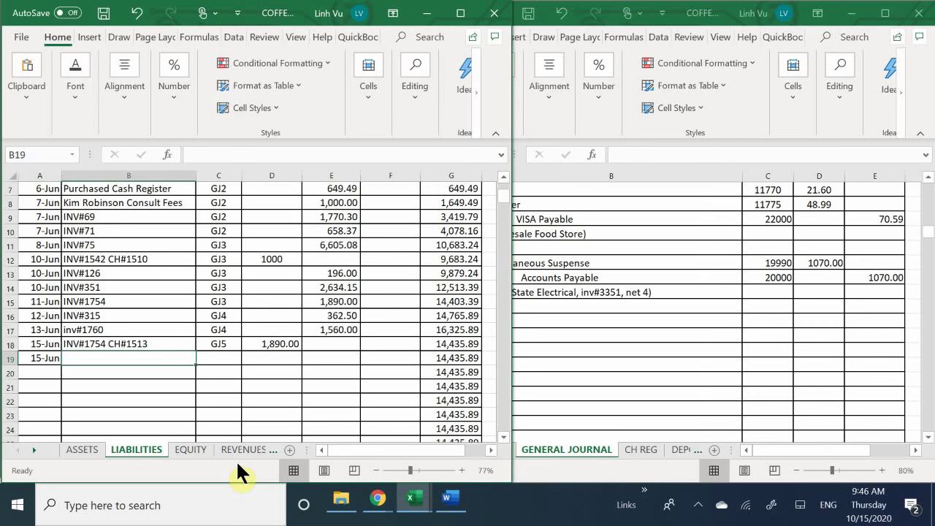
pyautogui.write('IMV')
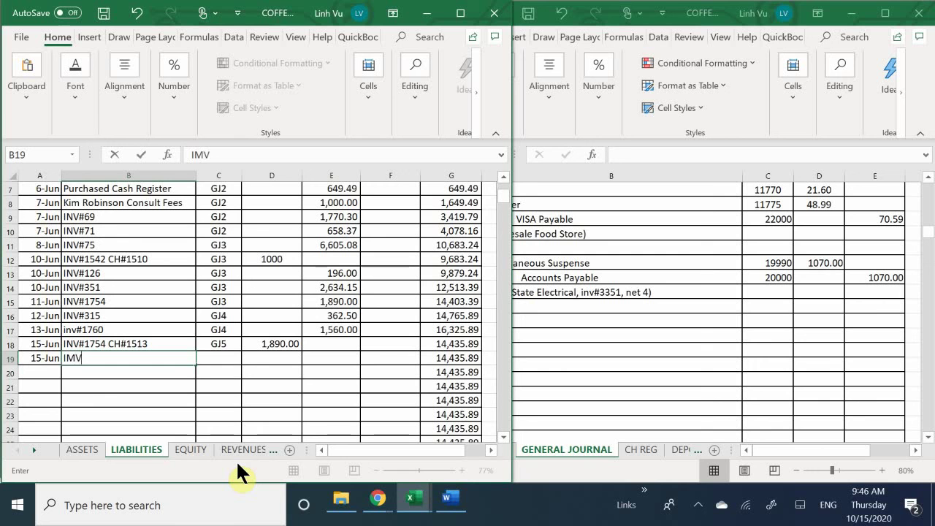
pyautogui.press('BackSpace')
pyautogui.press('BackSpace')
pyautogui.write('AN')
pyautogui.press('BackSpace')
pyautogui.press('BackSpace')
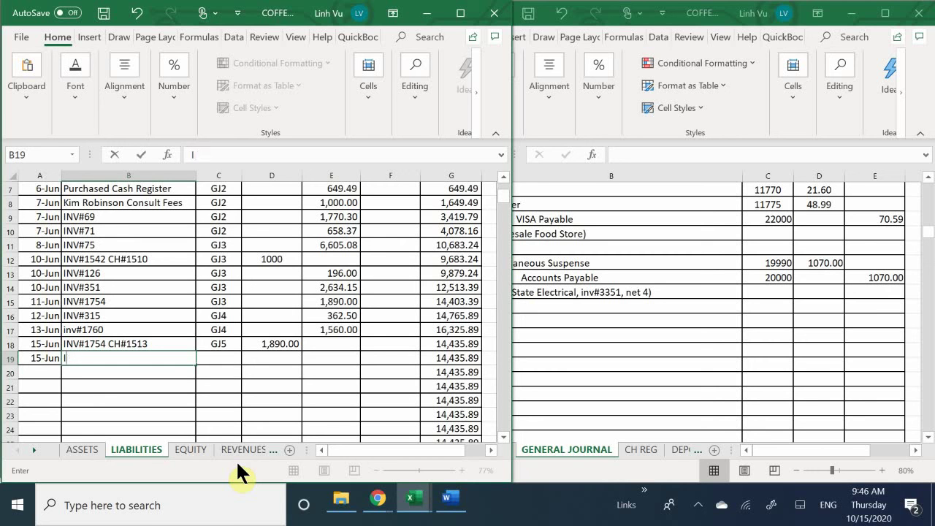
pyautogui.write('NV#3351')
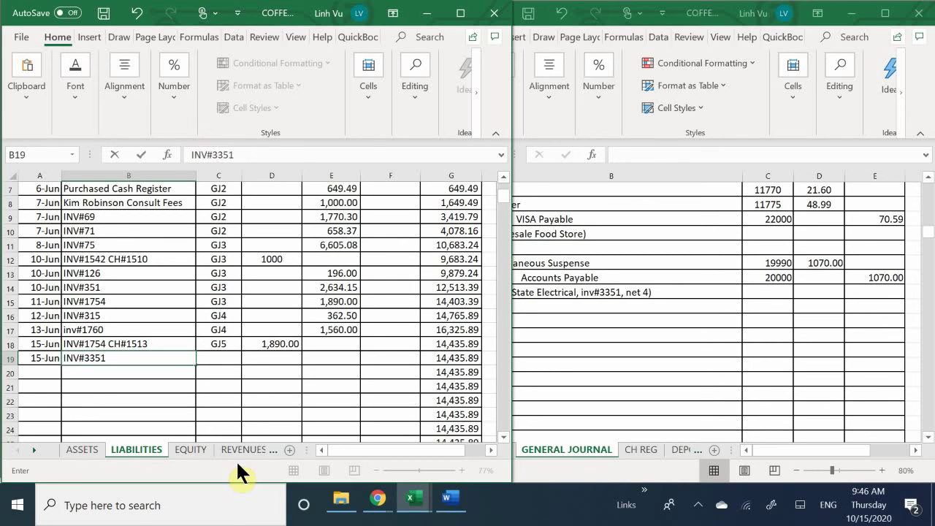
pyautogui.press('Return')
# Enter posting reference GJ5 and a credit of 1070 on the INV#3351 line of Accounts Payable.
pyautogui.press('Tab')
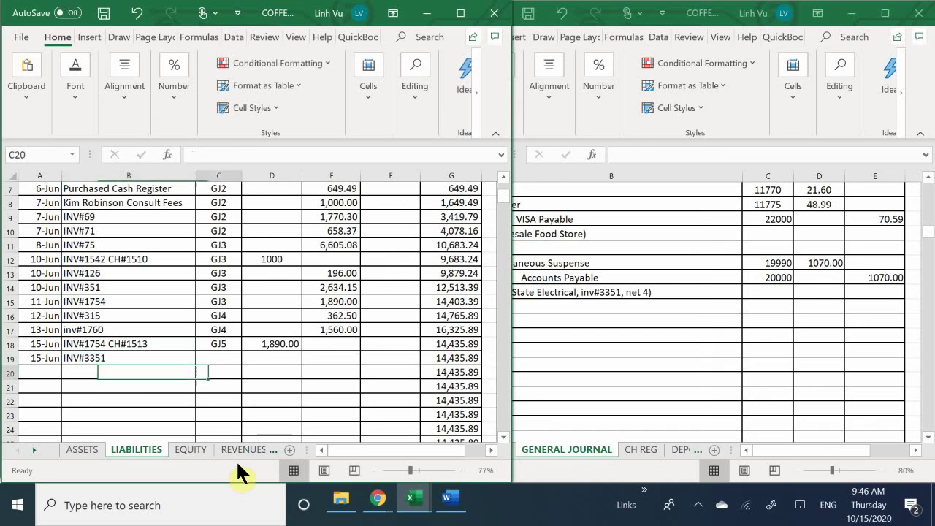
pyautogui.press('Up')
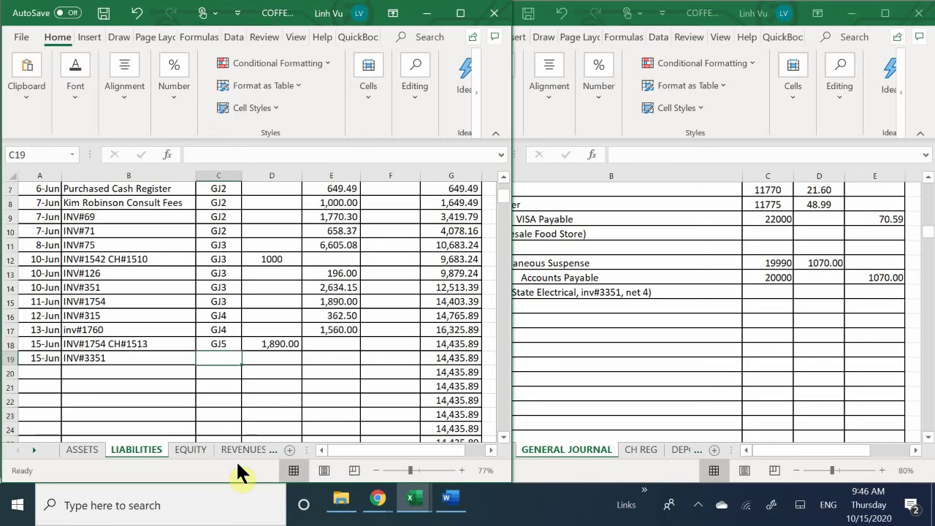
pyautogui.write('GJ5')
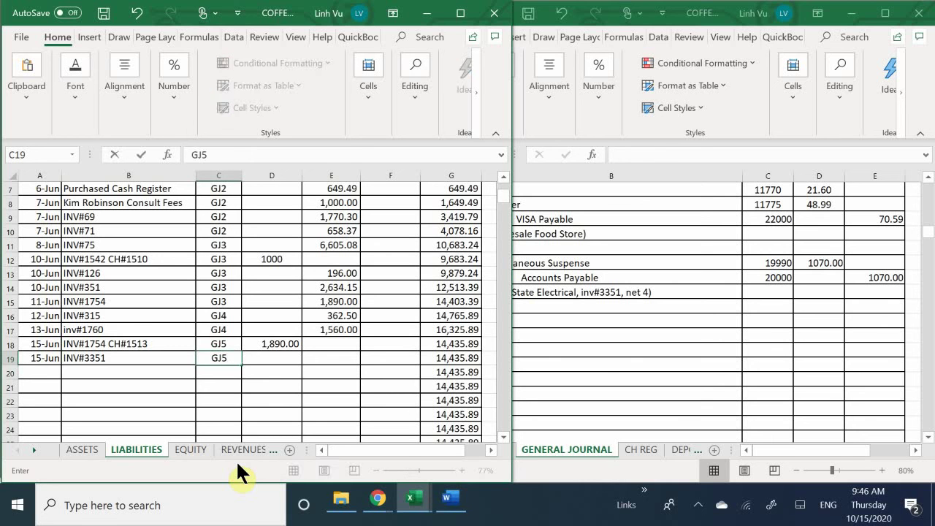
pyautogui.press('Tab')
pyautogui.press('Tab')
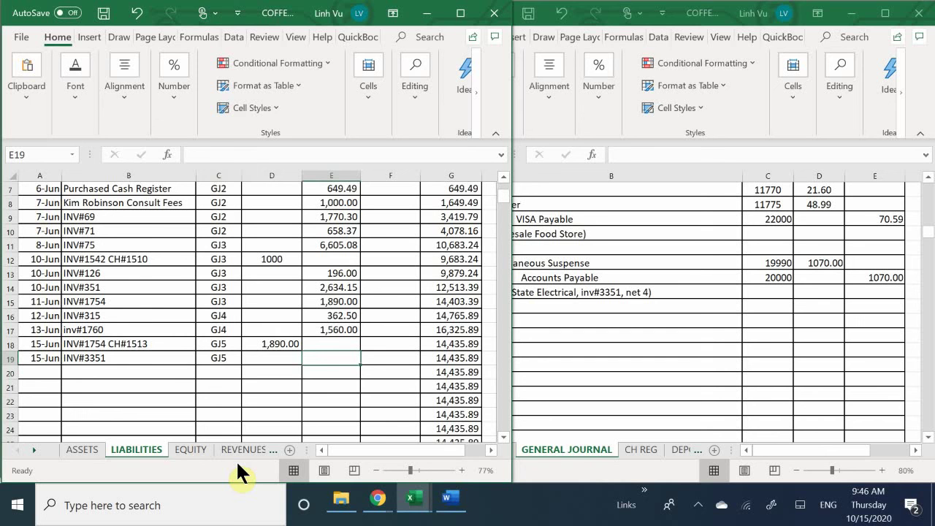
pyautogui.write('1070')
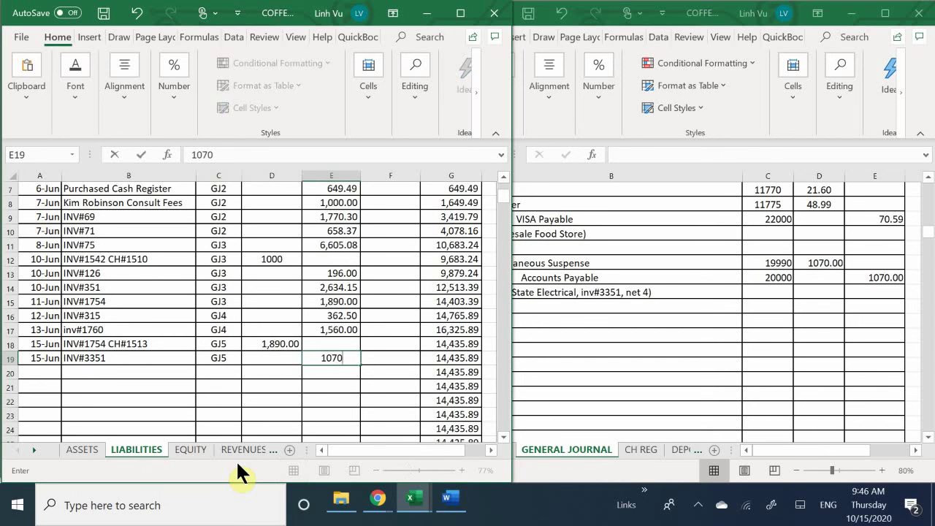
pyautogui.press('Return')
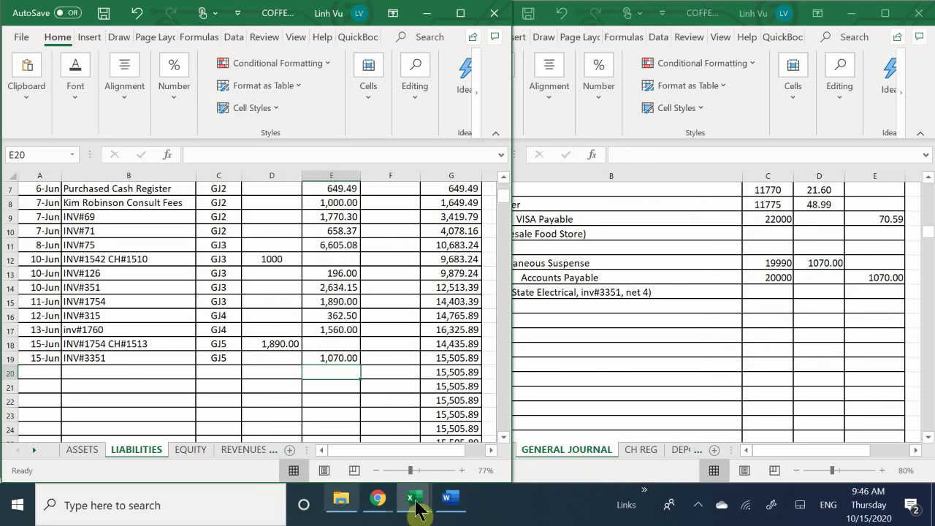
# Switch to the COFFEE CAFE SUBSIDIARY LEDGER workbook and date the first line of the Silver state Electrical vendor account 6/15.
pyautogui.moveTo(422, 511)
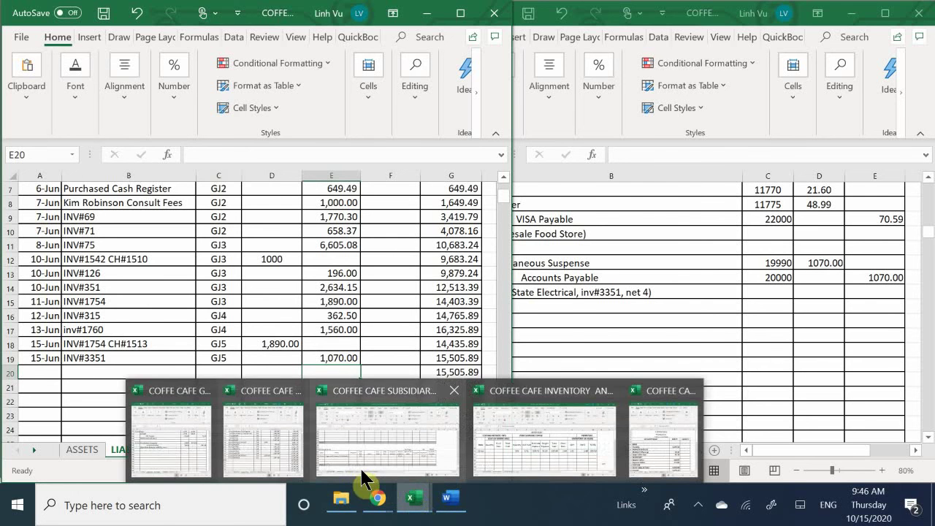
pyautogui.click(357, 467)
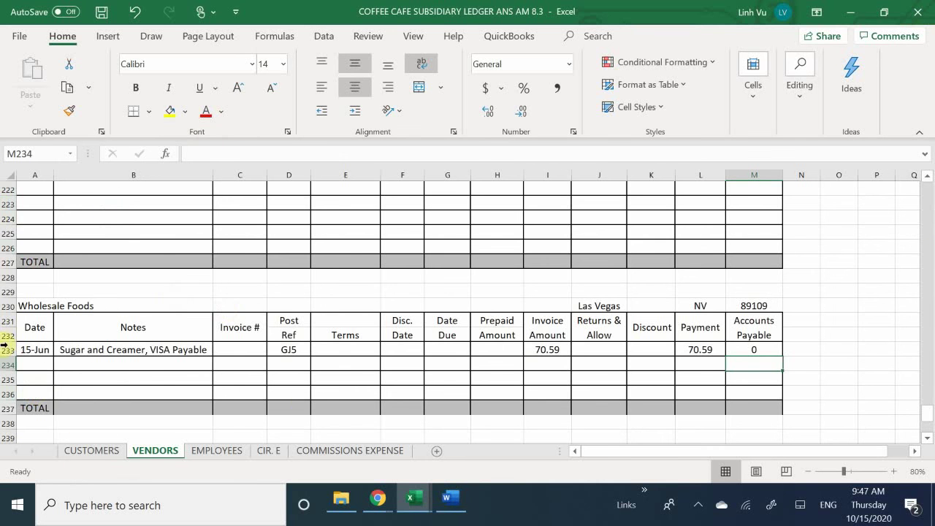
pyautogui.click(63, 349)
pyautogui.scroll(4, 64, 347)
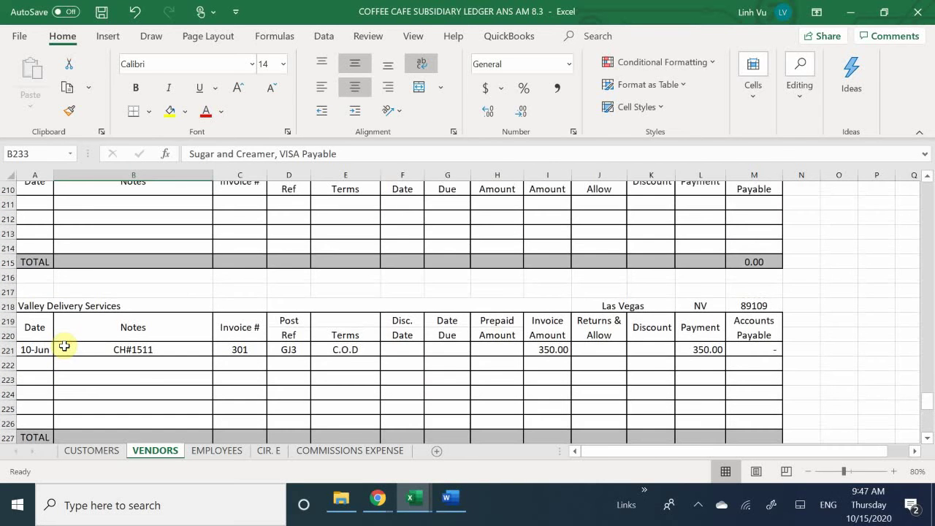
pyautogui.scroll(3, 64, 347)
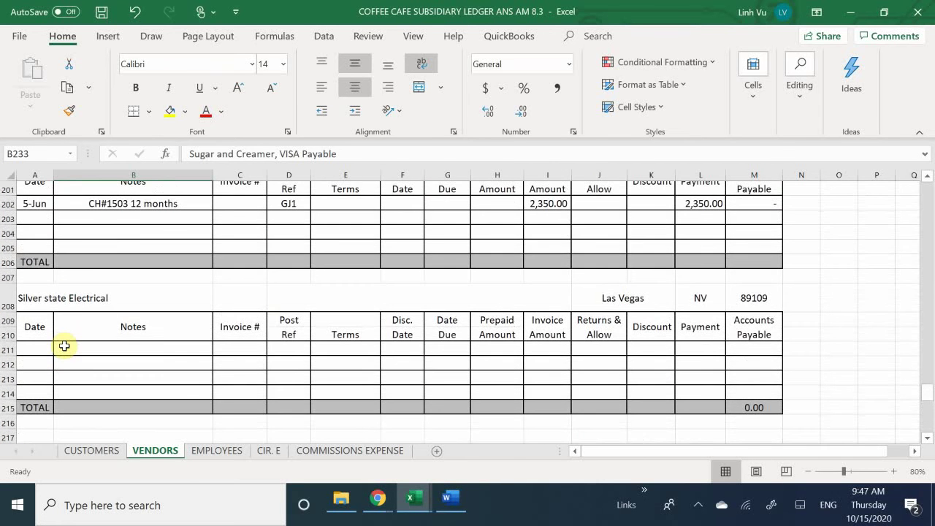
pyautogui.scroll(-1, 65, 346)
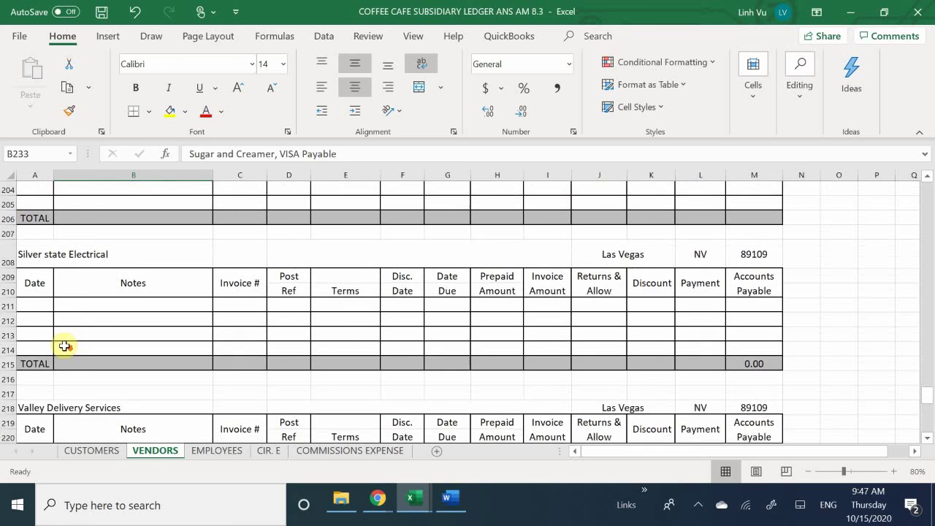
pyautogui.click(35, 305)
pyautogui.write('6/15')
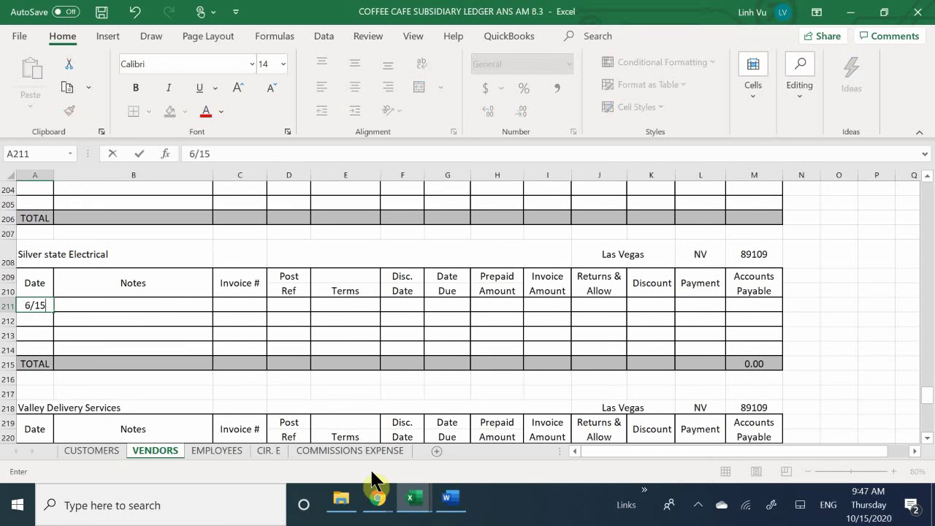
pyautogui.press('Return')
# Enter invoice number 3351 on the 15-Jun line of the Silver state Electrical vendor account.
pyautogui.press('Right')
pyautogui.press('Up')
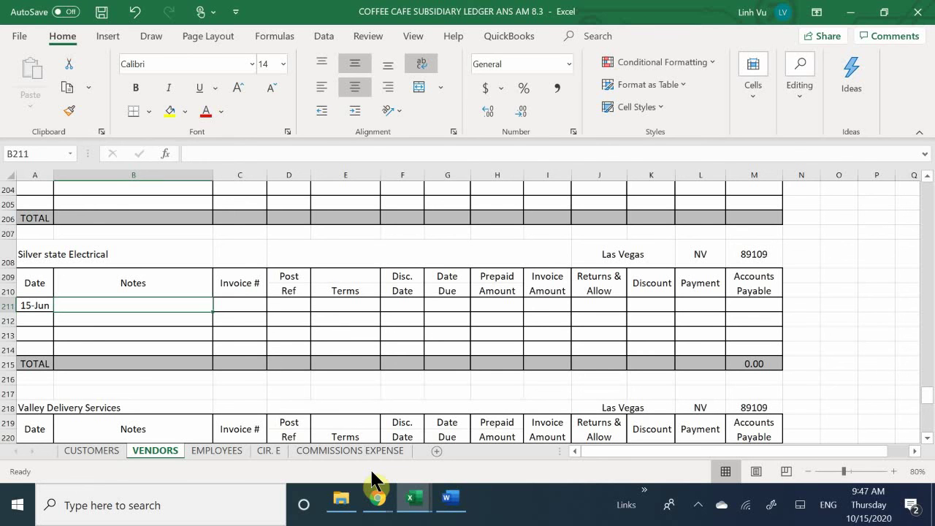
pyautogui.press('Tab')
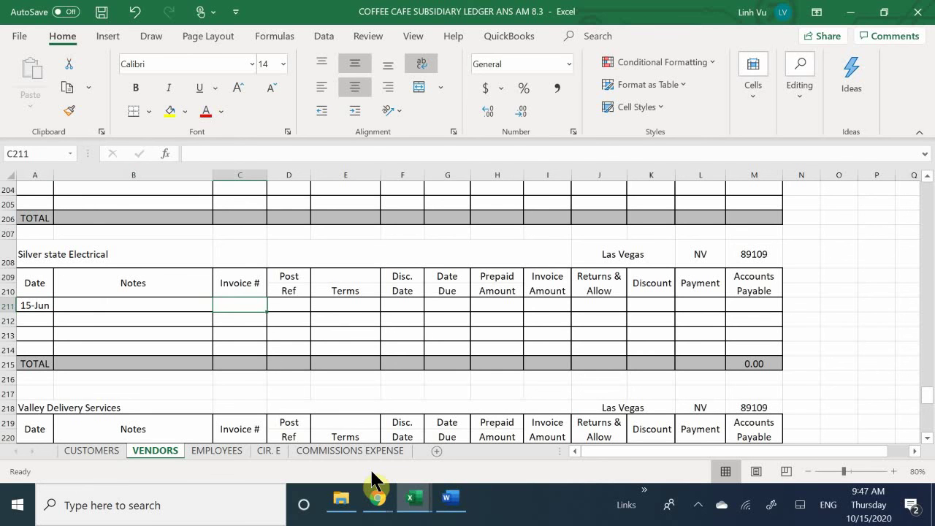
pyautogui.write('3351')
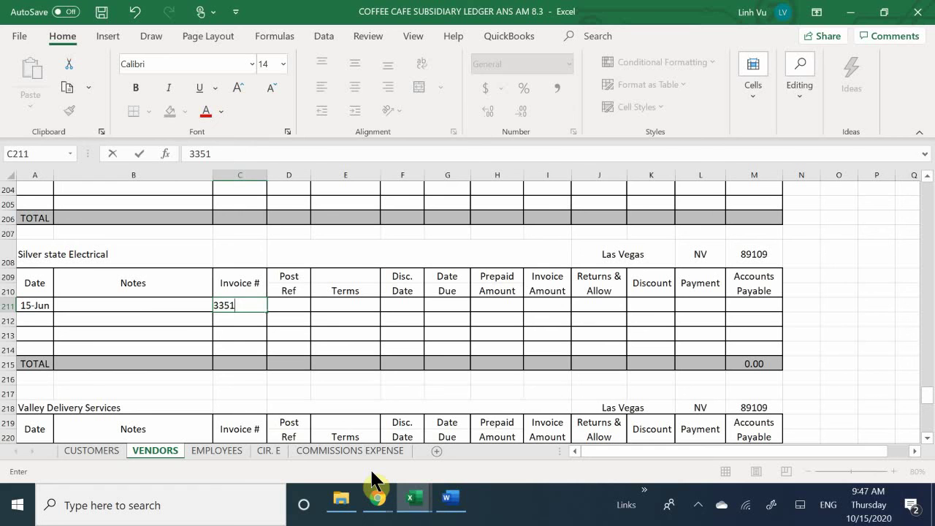
pyautogui.press('Return')
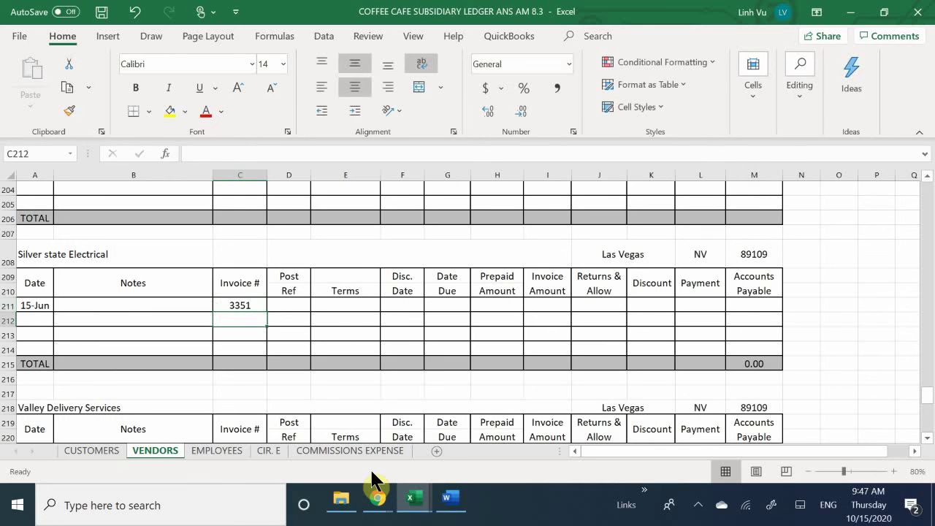
# Enter posting reference GJ5 on the 15-Jun line of the Silver state Electrical vendor account.
pyautogui.press('Left')
pyautogui.press('Up')
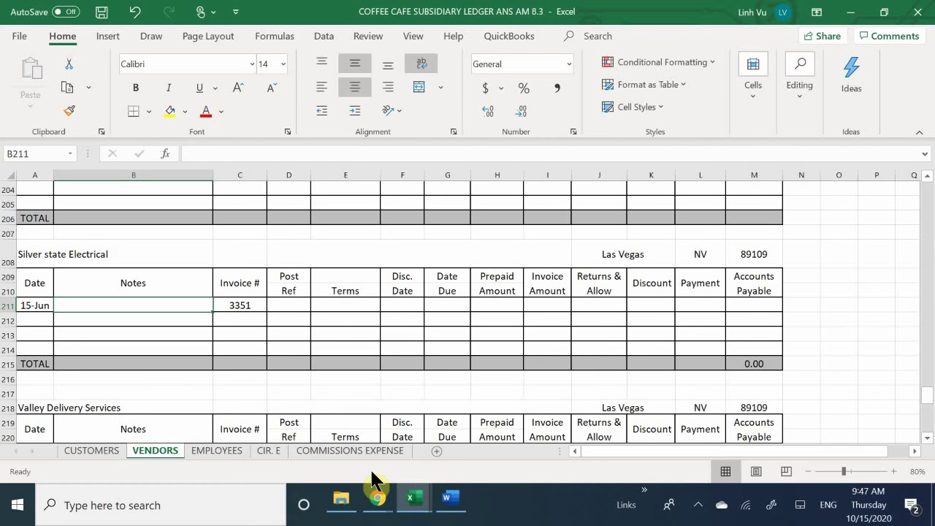
pyautogui.press('Right')
pyautogui.press('Right')
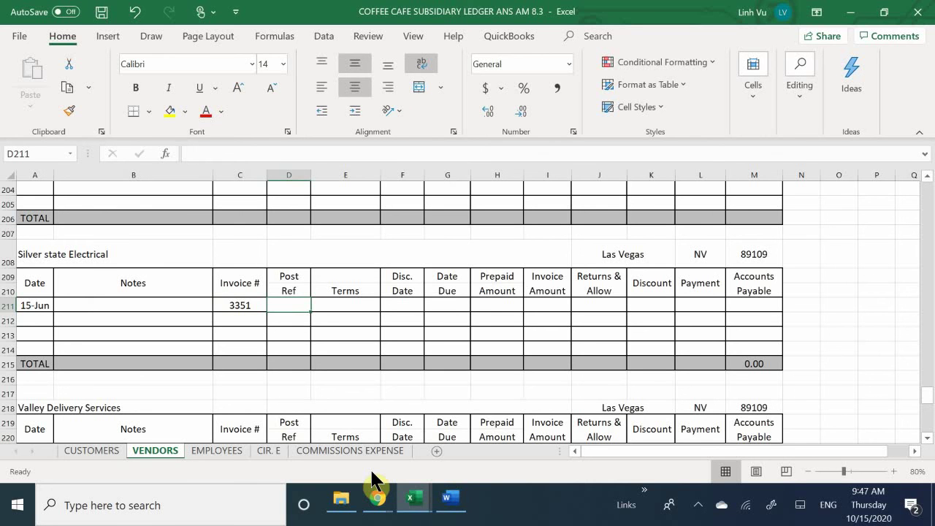
pyautogui.write('D')
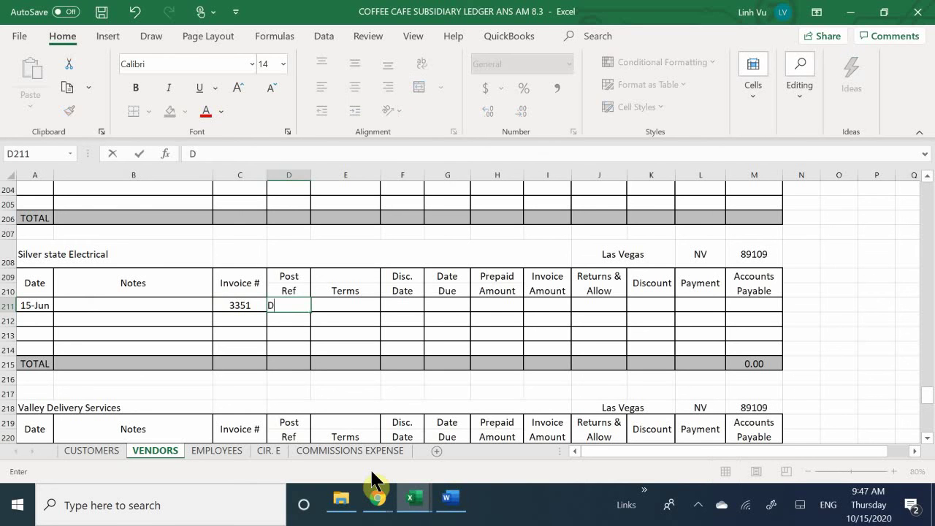
pyautogui.press('BackSpace')
pyautogui.write('F')
pyautogui.press('BackSpace')
pyautogui.write('GJ')
pyautogui.press('BackSpace')
pyautogui.press('BackSpace')
pyautogui.write('GJ5')
pyautogui.press('Return')
# Set the terms of invoice 3351 in the Silver state Electrical account to net 4.
pyautogui.press('Up')
pyautogui.press('Right')
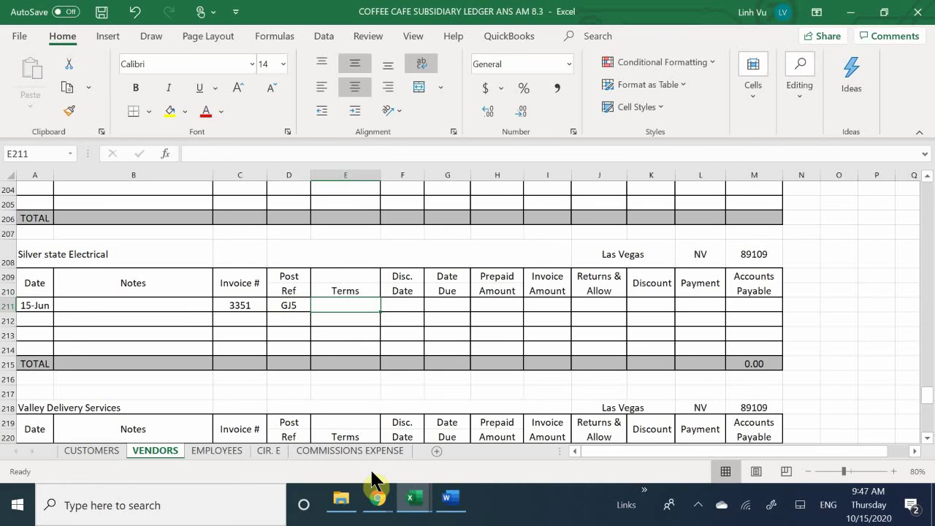
pyautogui.write('net')
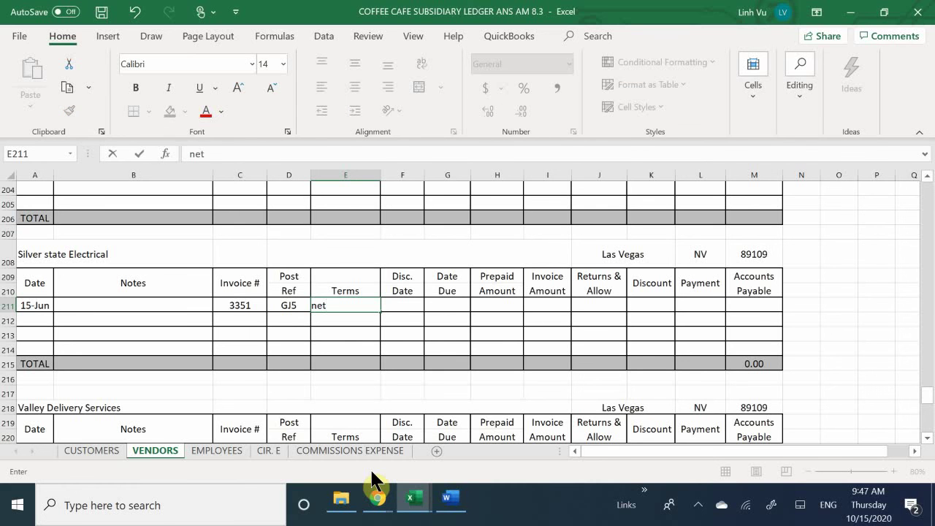
pyautogui.write(' 4')
pyautogui.press('Return')
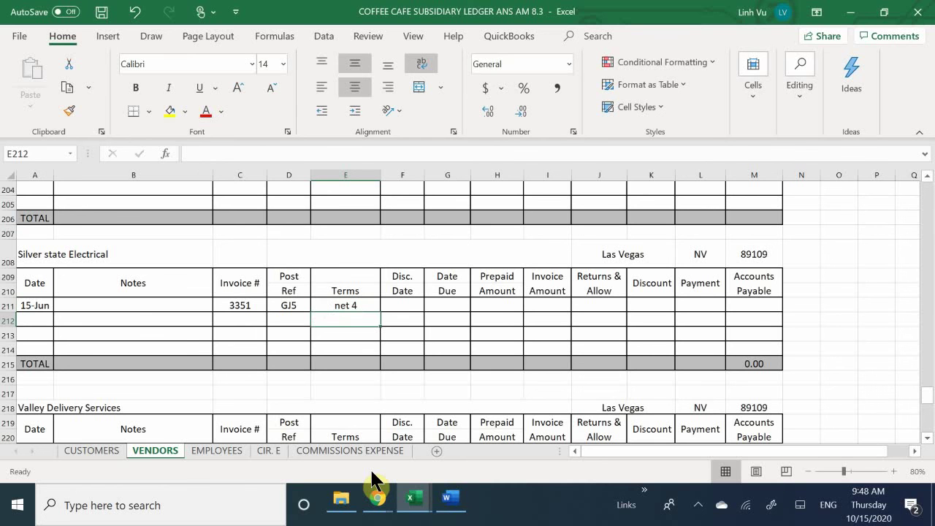
# Enter 6/19 as the due date of invoice 3351 in the Silver state Electrical account.
pyautogui.press('Right')
pyautogui.press('Up')
pyautogui.press('Right')
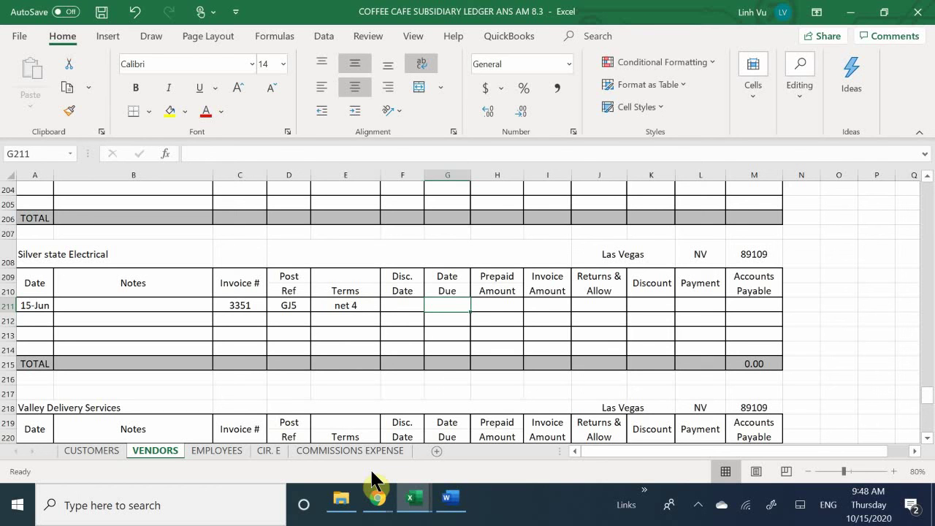
pyautogui.write('6/')
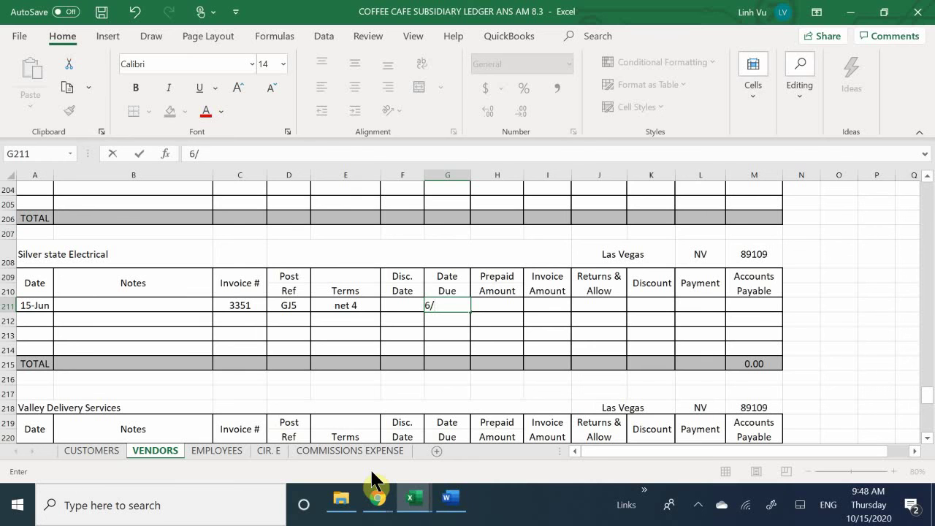
pyautogui.write('19')
pyautogui.press('Return')
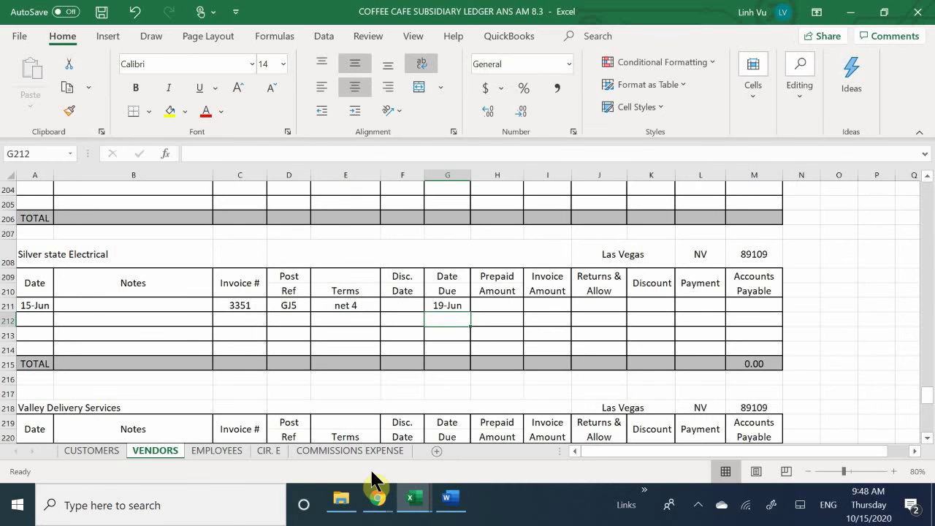
# Enter an invoice amount of 1070 for invoice 3351 and apply the comma number format to the account's amount cells H211:M215.
pyautogui.press('Right')
pyautogui.press('Up')
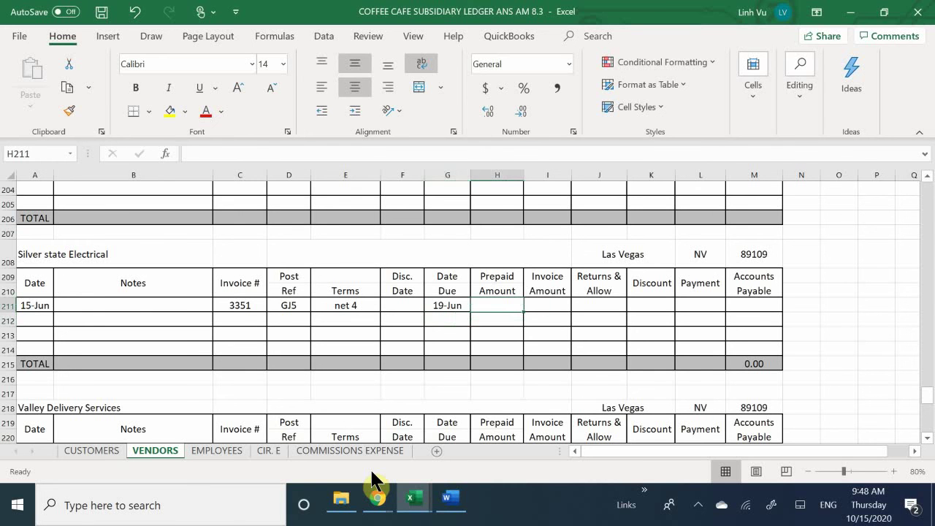
pyautogui.press('Right')
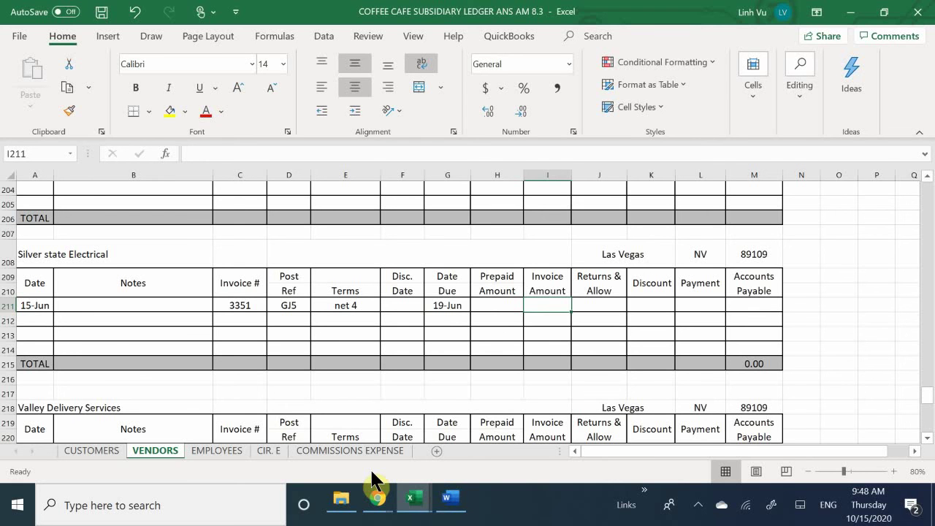
pyautogui.write('1070')
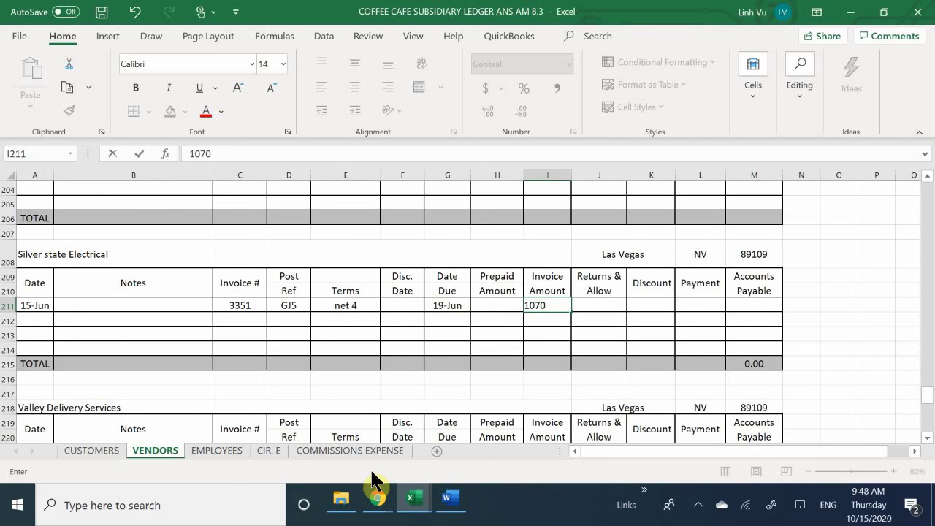
pyautogui.press('Return')
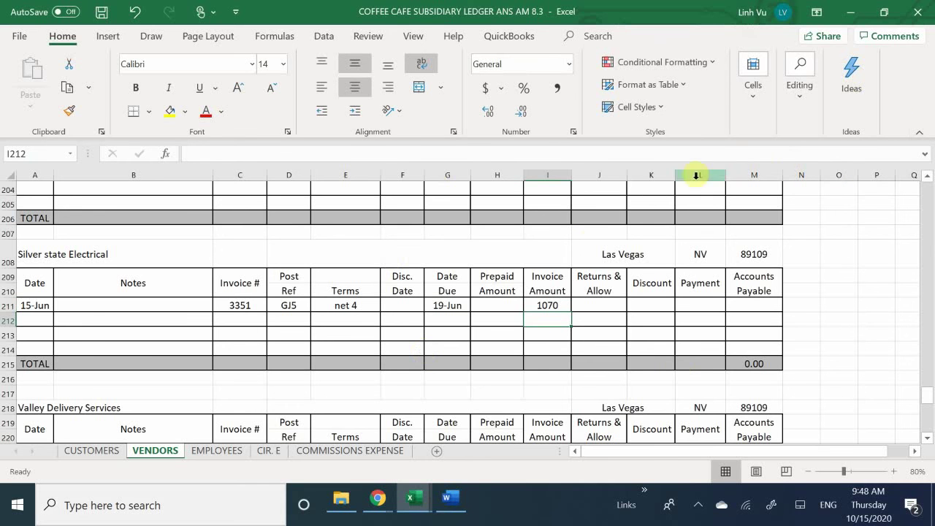
pyautogui.moveTo(512, 306); pyautogui.dragTo(760, 357)
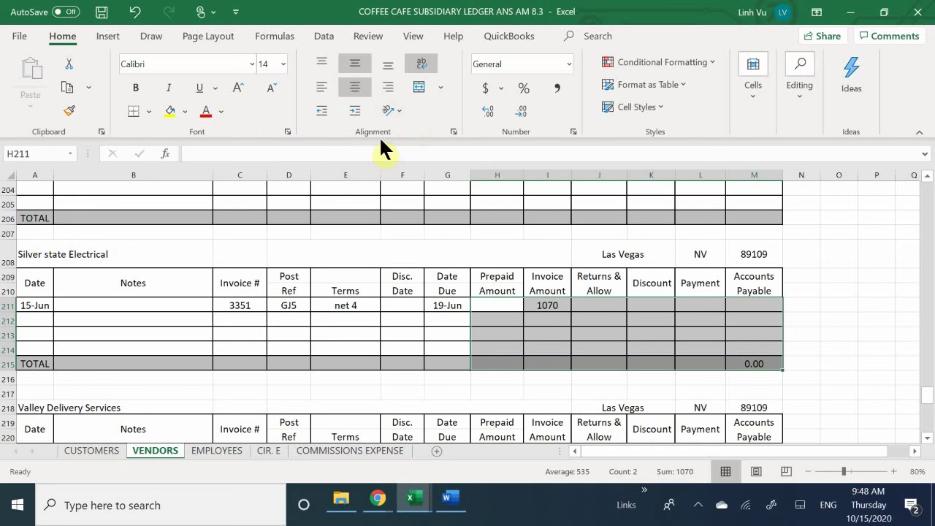
pyautogui.click(550, 95)
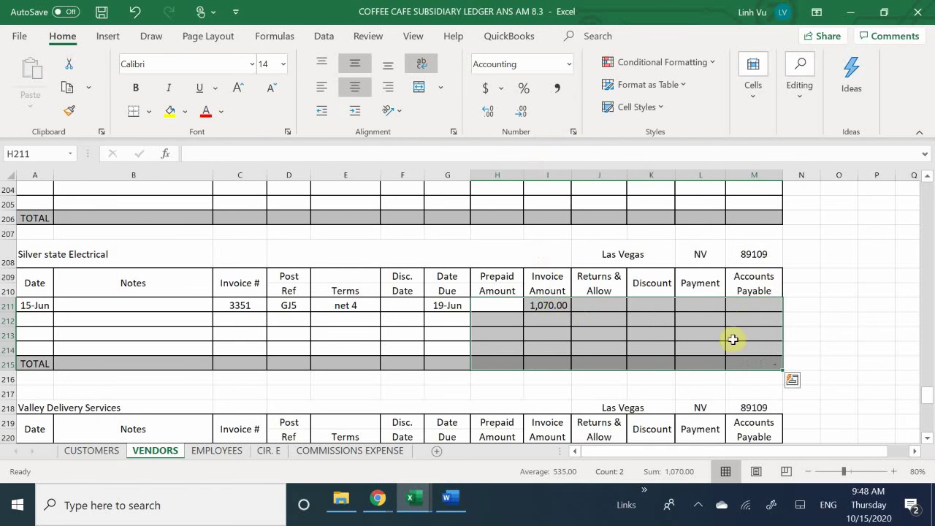
# In M211, calculate Accounts Payable as the invoice amount minus prepaid amount, returns and allowances, discount and payment.
pyautogui.click(756, 307)
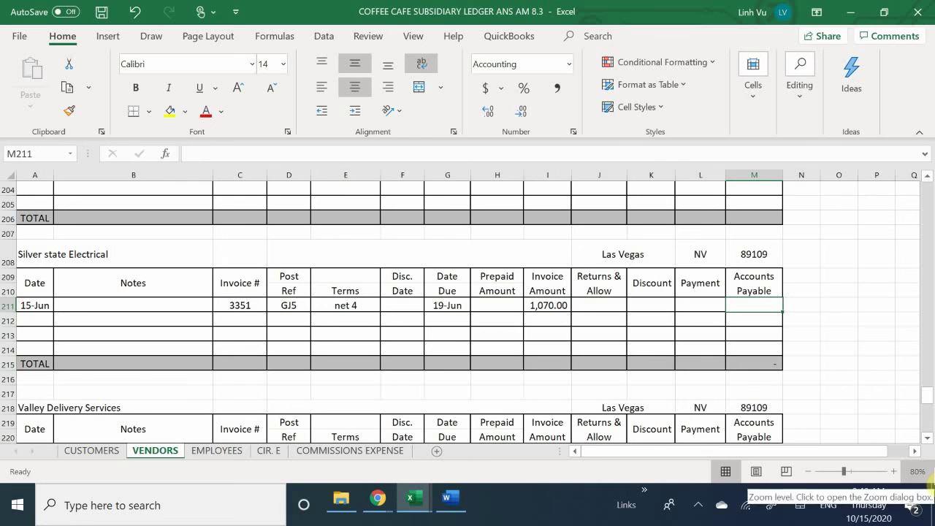
pyautogui.write('=')
pyautogui.press('Left')
pyautogui.press('Left')
pyautogui.press('Left')
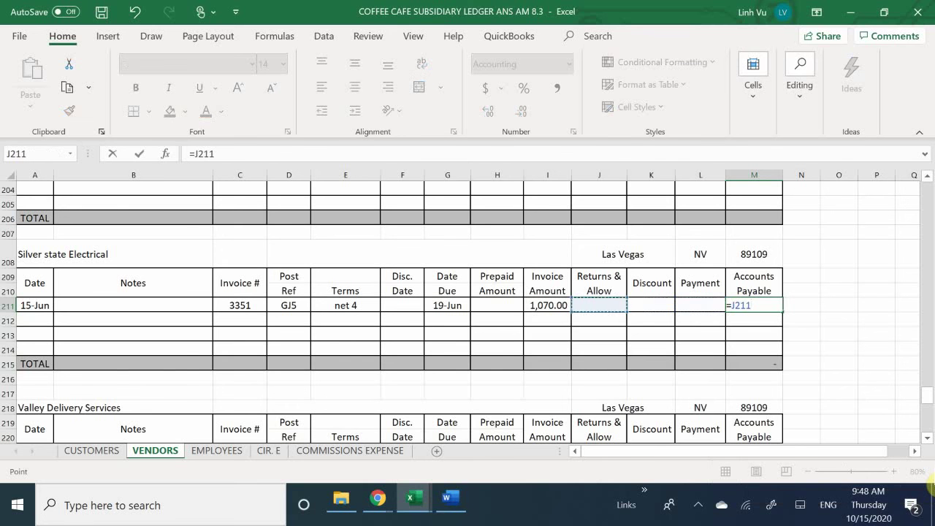
pyautogui.press('Left')
pyautogui.write('-')
pyautogui.press('Left')
pyautogui.press('Left')
pyautogui.press('Left')
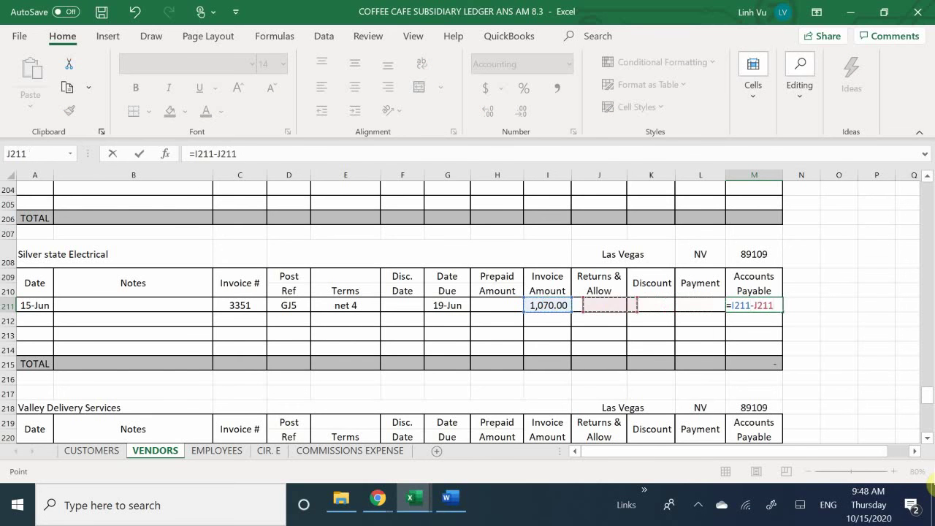
pyautogui.press('Left')
pyautogui.press('Left')
pyautogui.write('-')
pyautogui.press('Left')
pyautogui.press('Left')
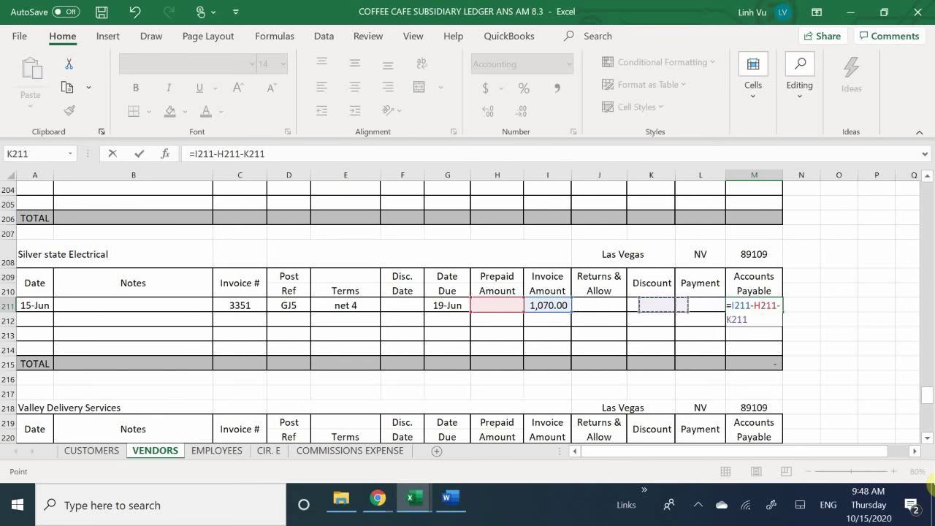
pyautogui.press('Left')
pyautogui.write('-')
pyautogui.press('Left')
pyautogui.press('Left')
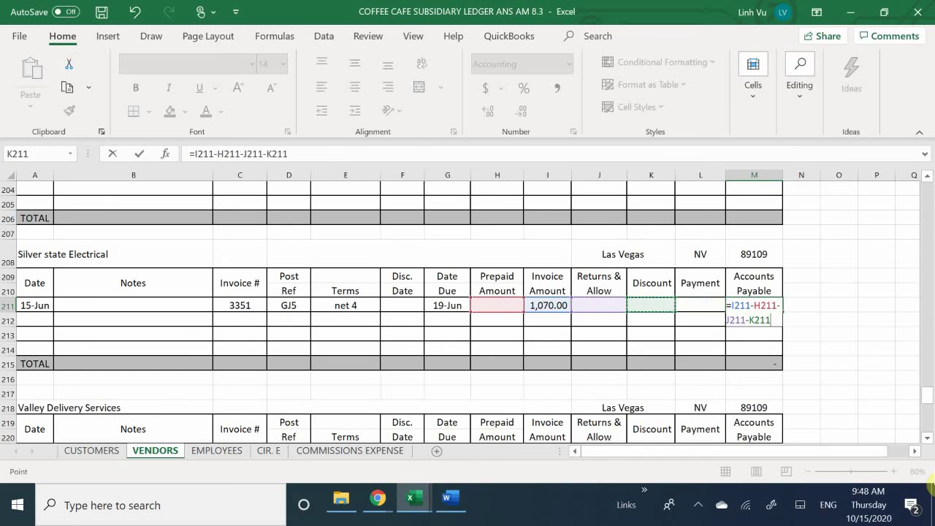
pyautogui.write('-')
pyautogui.press('Left')
pyautogui.press('Return')
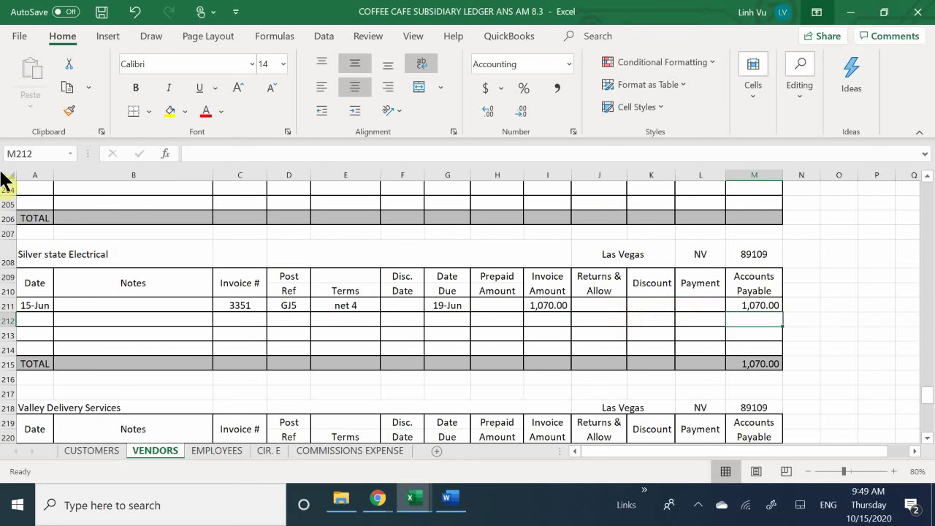
# Switch to the Word transaction list and the GENERAL JOURNAL workbook, and read the transaction following the Silver State Electrical bill.
pyautogui.click(208, 389)
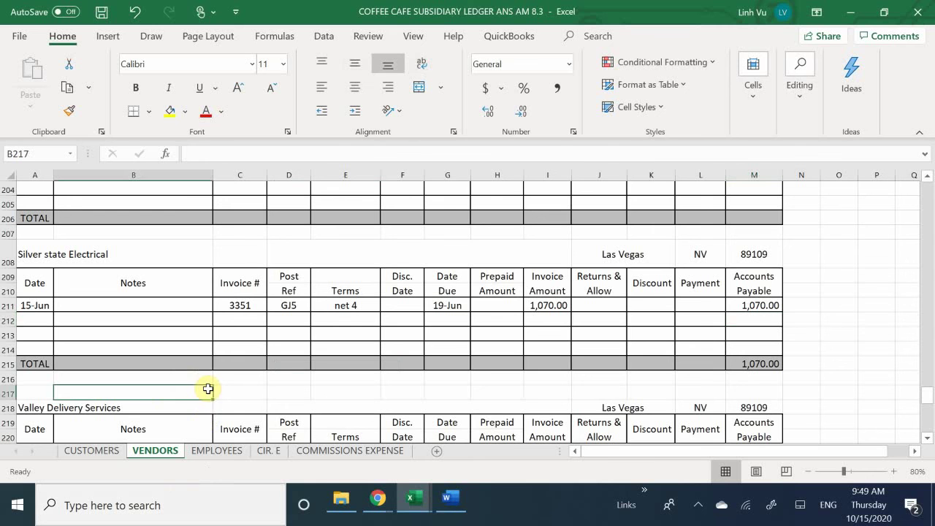
pyautogui.click(435, 489)
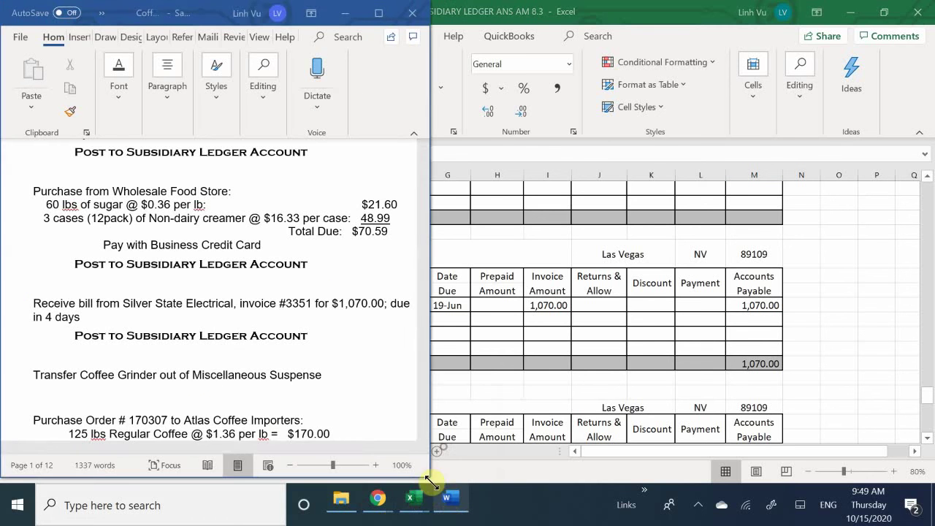
pyautogui.moveTo(412, 499)
pyautogui.click(175, 453)
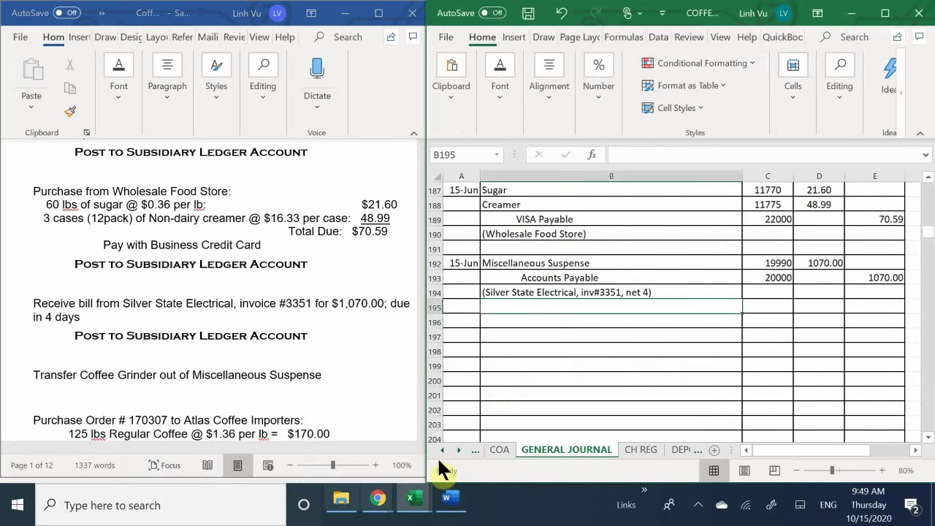
pyautogui.click(525, 330)
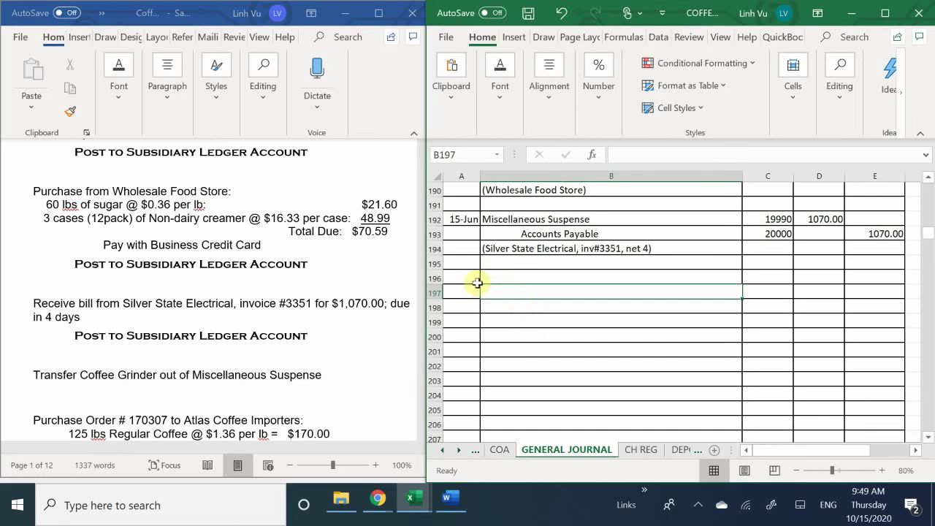
pyautogui.click(463, 279)
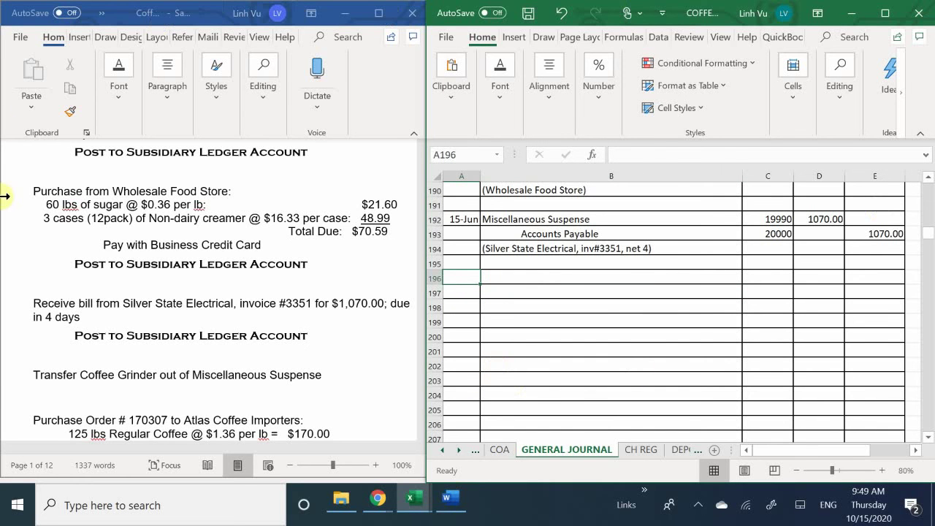
pyautogui.click(125, 325)
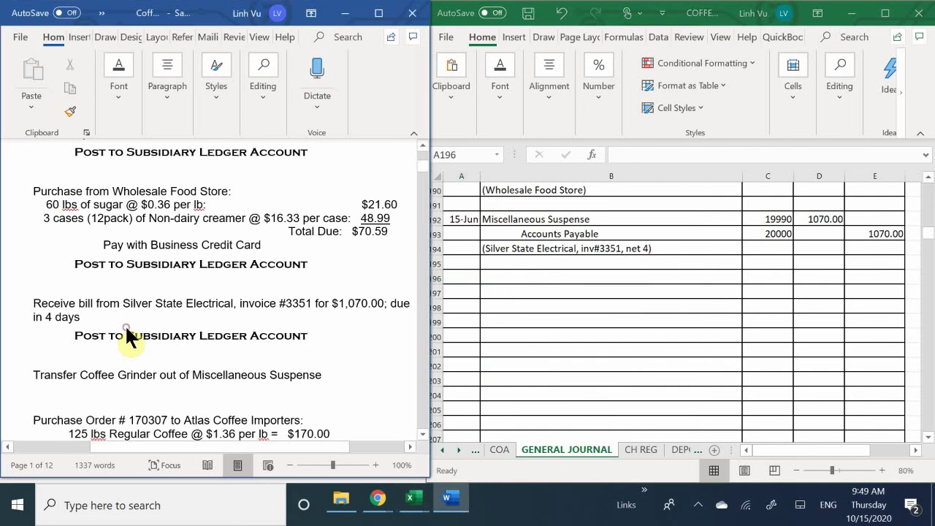
pyautogui.scroll(-1, 126, 327)
pyautogui.scroll(-1, 128, 328)
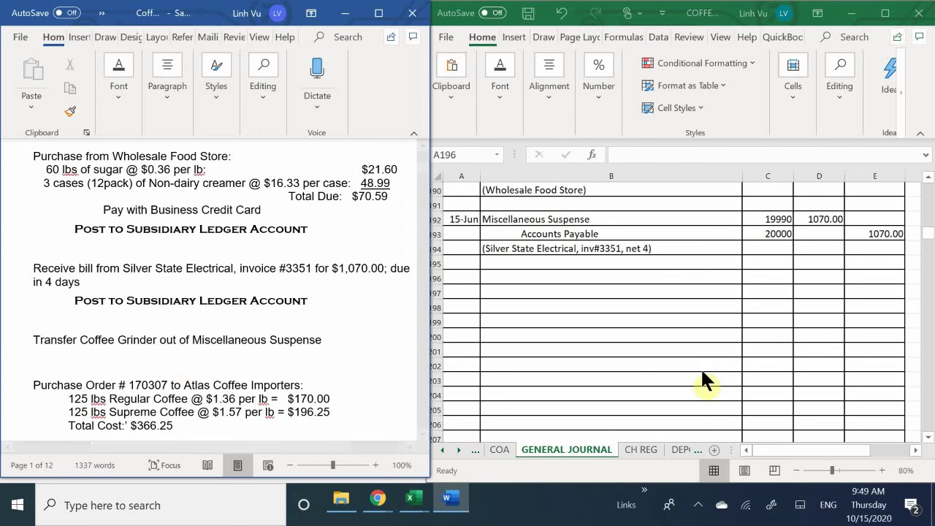
# Date a new general journal entry 6/15 in row 196, below the Silver State Electrical entry.
pyautogui.click(456, 271)
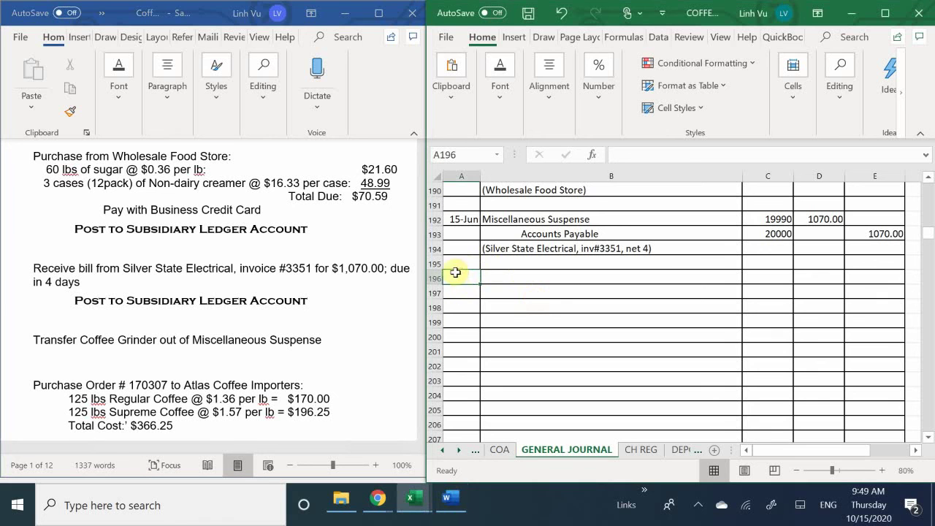
pyautogui.write('6/')
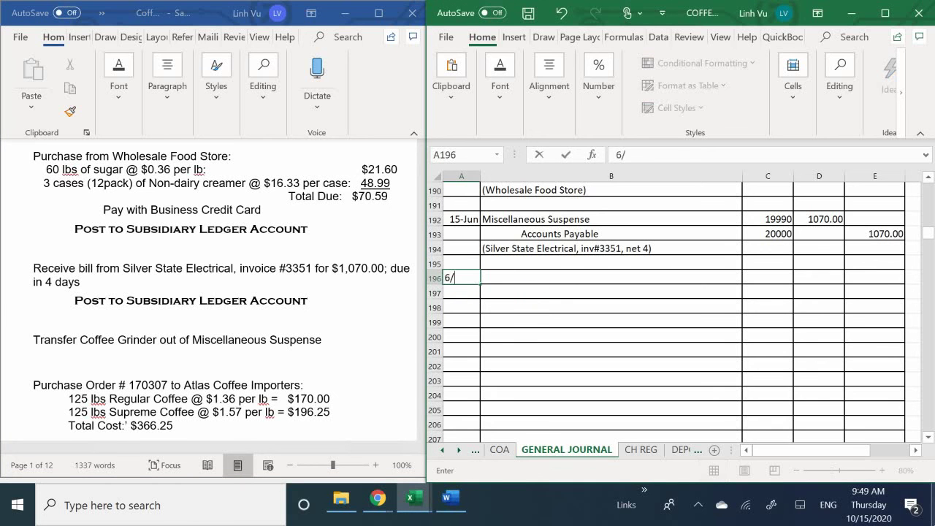
pyautogui.write('15')
pyautogui.press('Return')
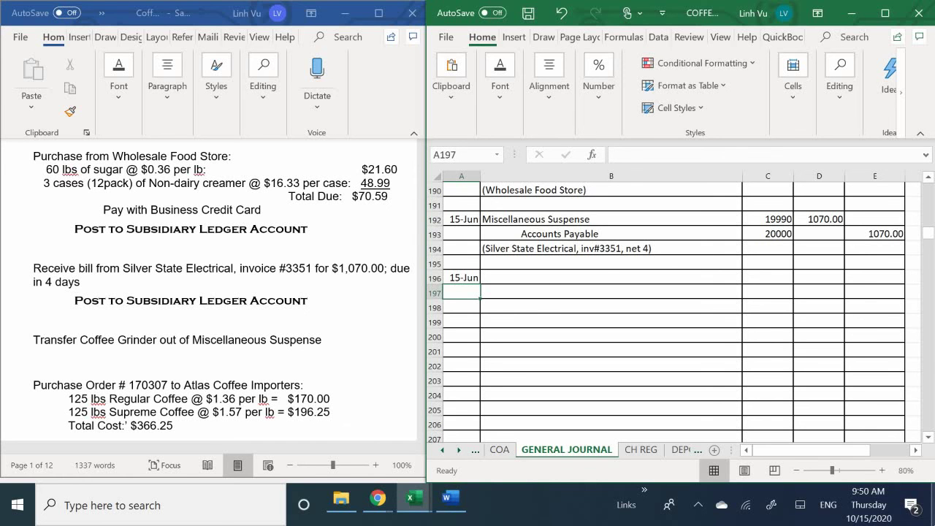
# Enter Coffee Grinder as the account name on the 15-Jun journal line in row 196.
pyautogui.click(509, 279)
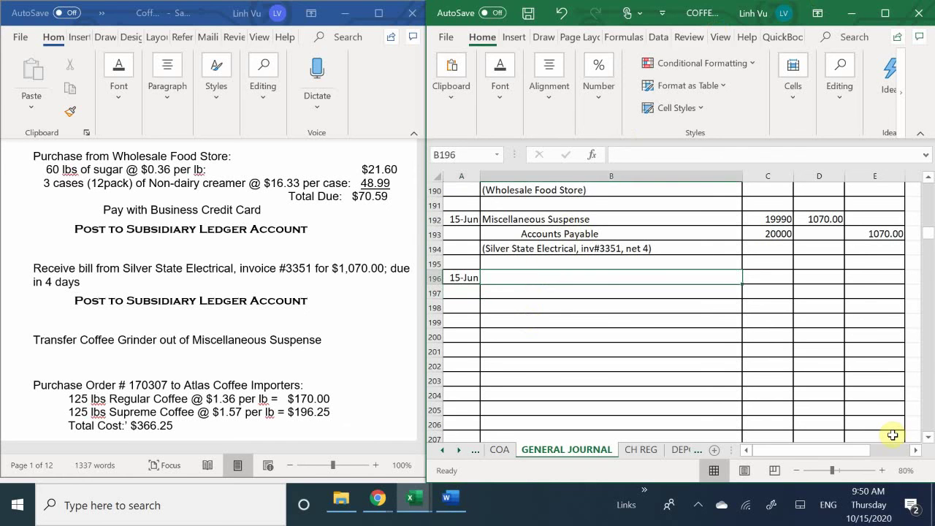
pyautogui.write('Coff')
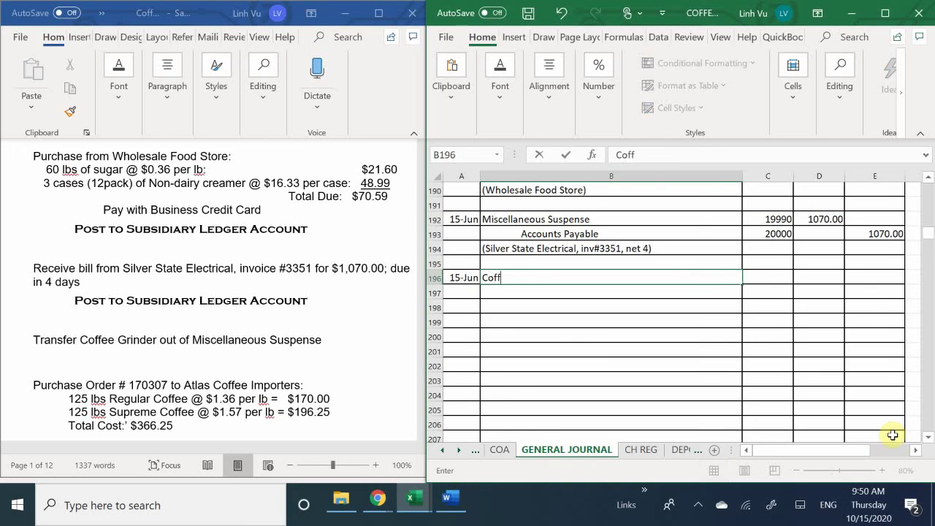
pyautogui.write('ee Grinder')
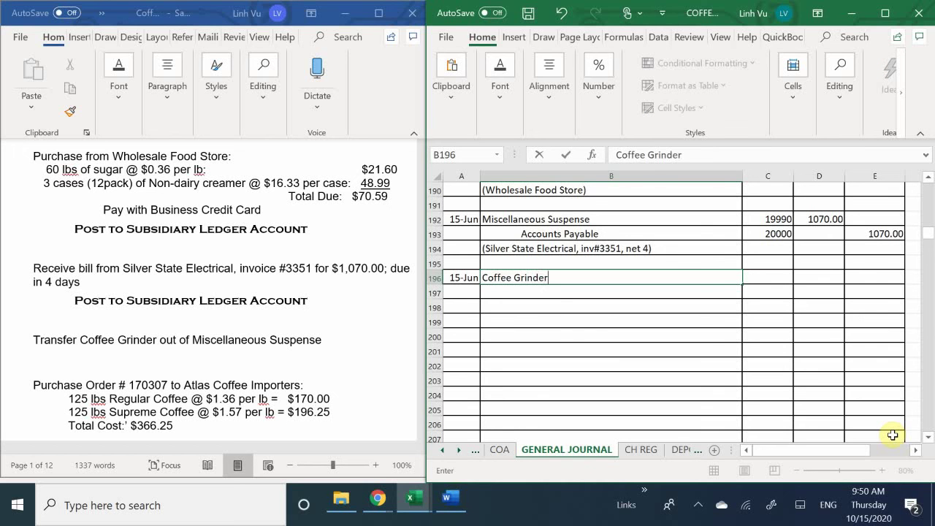
pyautogui.press('Return')
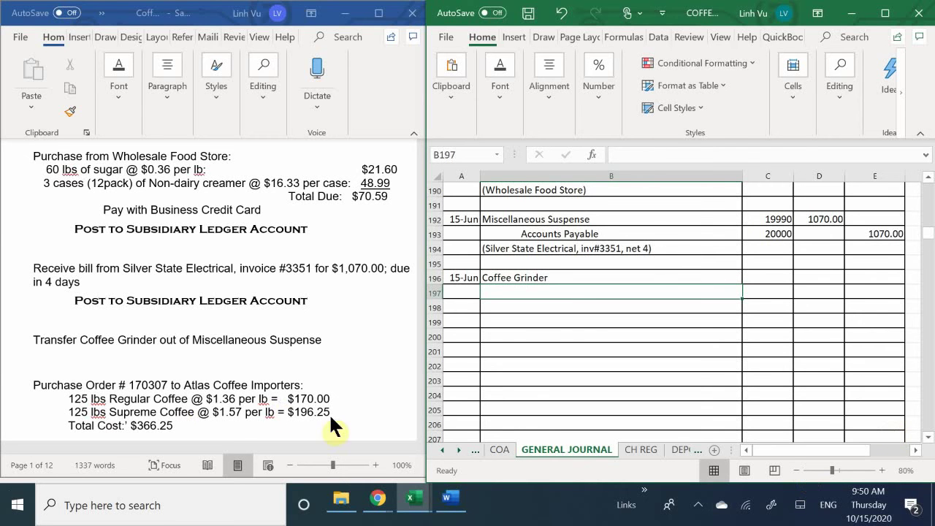
# Check the Miscellaneous Suspense account in the general ledger's ASSETS sheet and enter a 4158.07 debit for Coffee Grinder in journal row 196.
pyautogui.moveTo(417, 502)
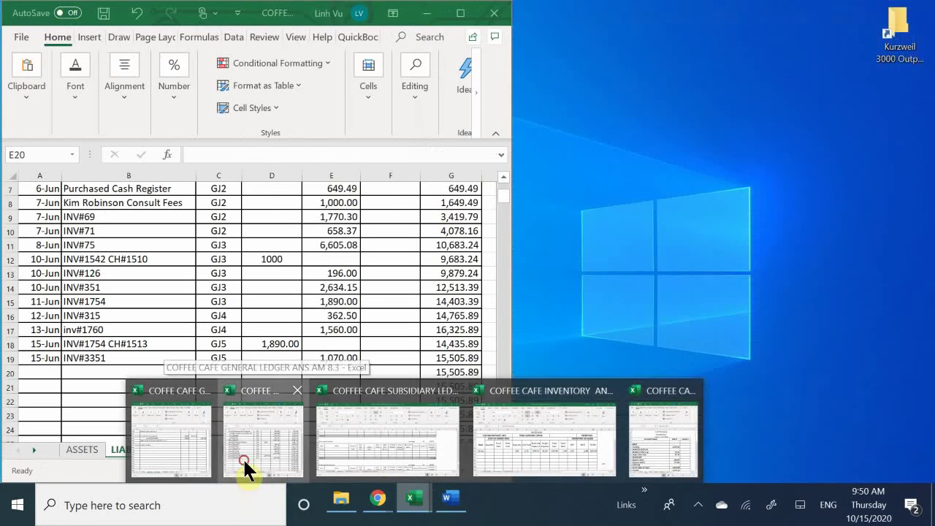
pyautogui.click(243, 457)
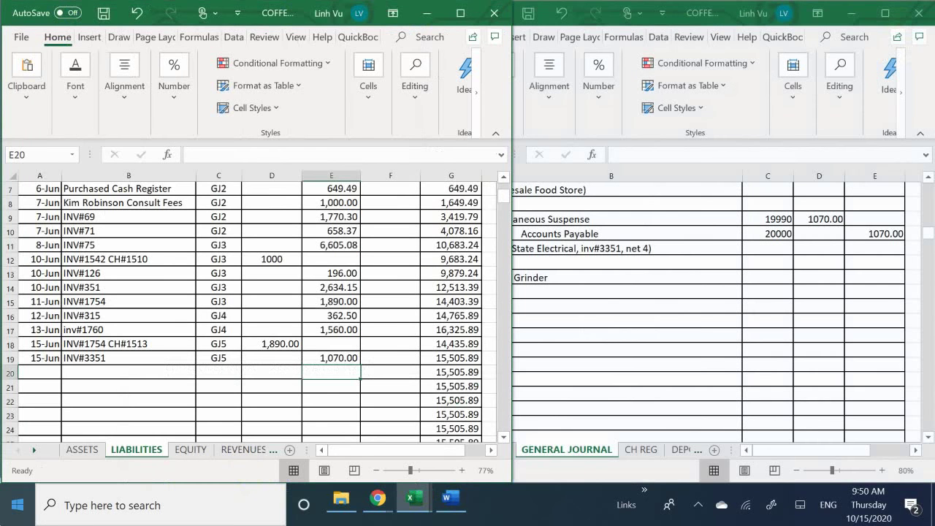
pyautogui.click(73, 448)
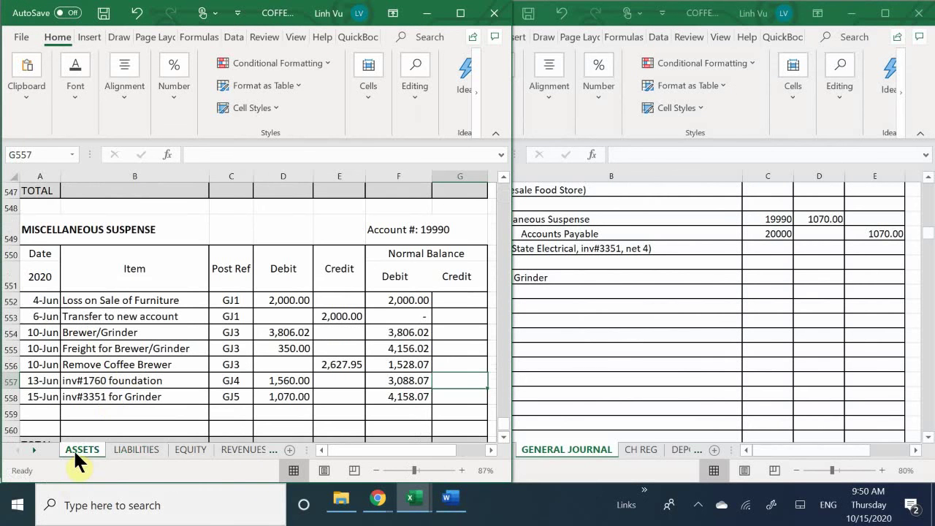
pyautogui.scroll(-1, 131, 368)
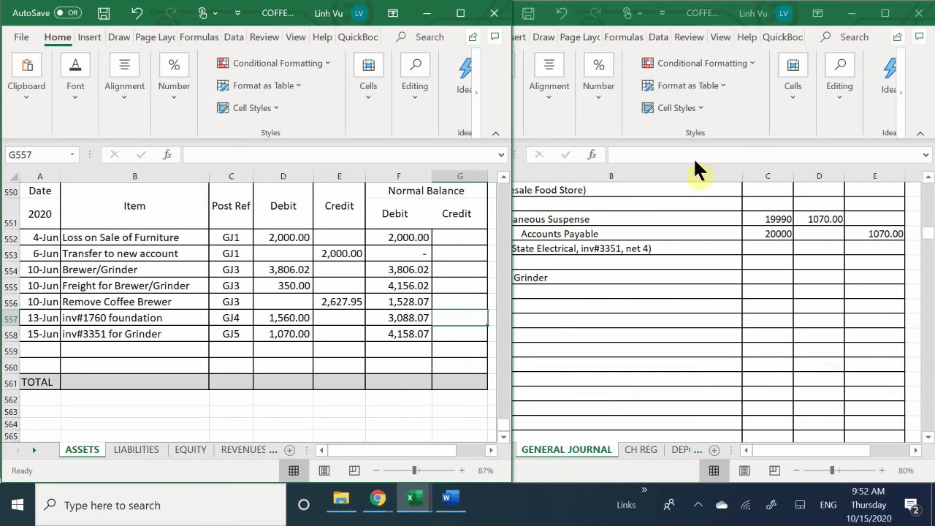
pyautogui.click(645, 283)
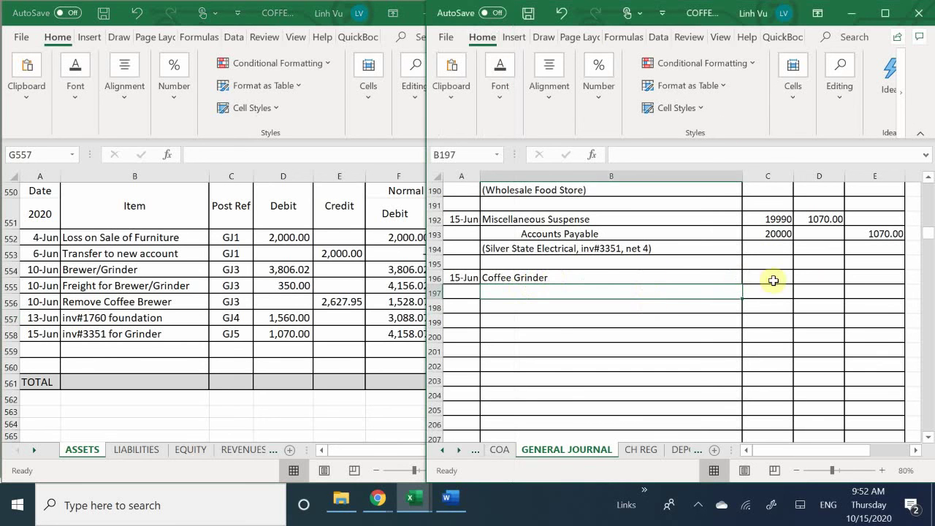
pyautogui.click(814, 278)
pyautogui.write('4158.07')
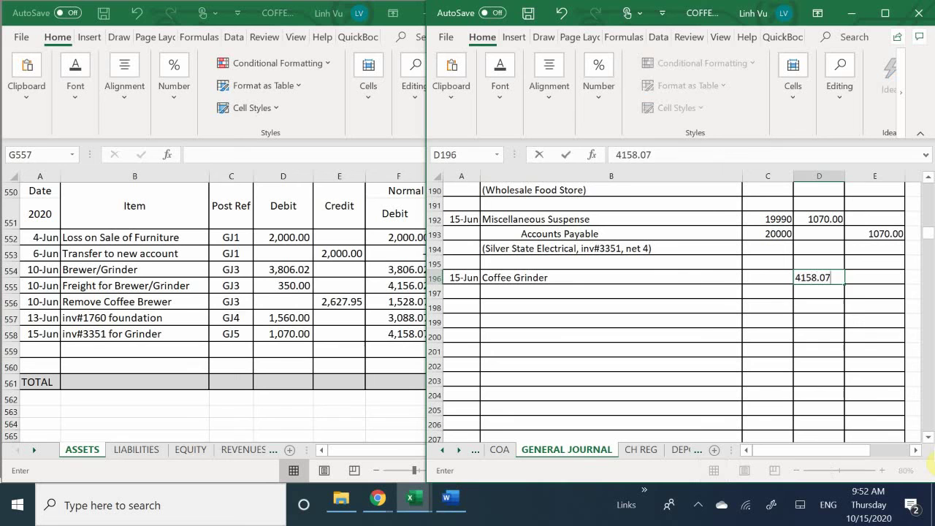
pyautogui.press('Return')
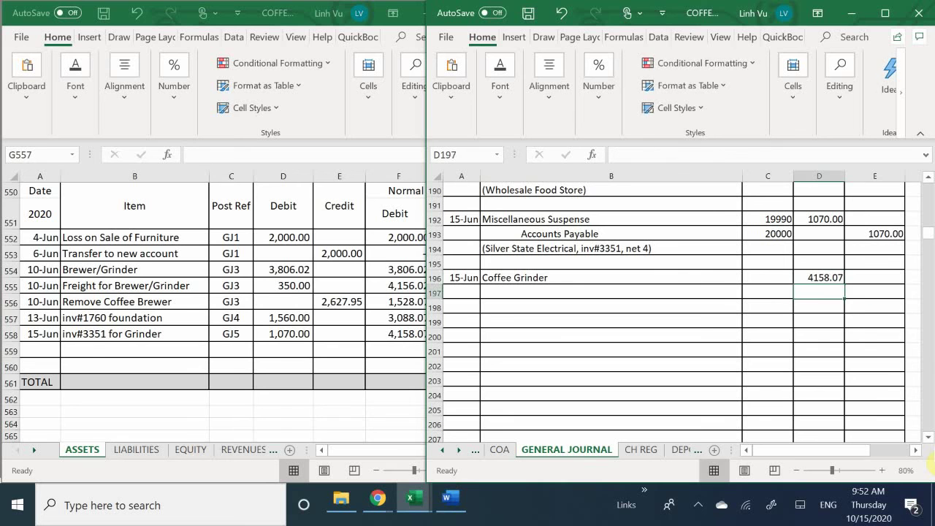
# In E197 of the general journal, enter a credit formula referencing the Coffee Grinder debit in D196.
pyautogui.press('Right')
pyautogui.write('=')
pyautogui.press('Up')
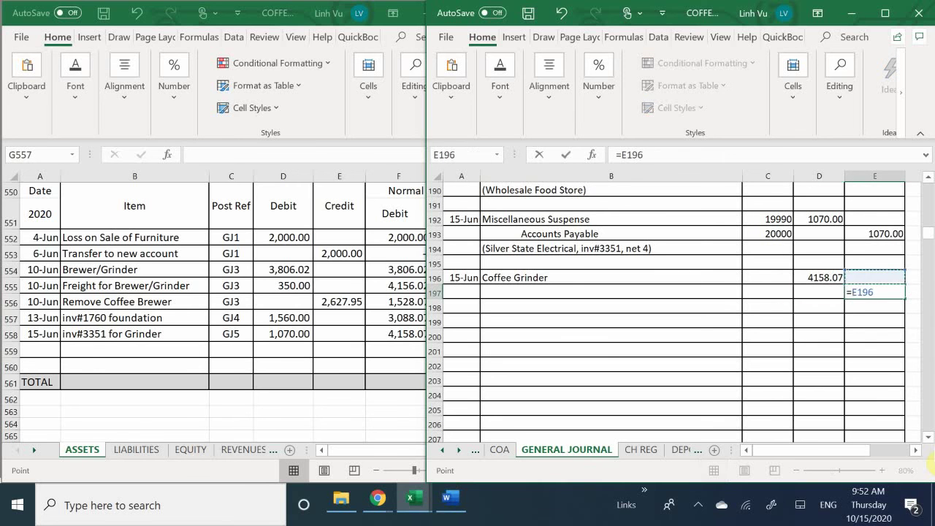
pyautogui.press('Left')
pyautogui.press('Return')
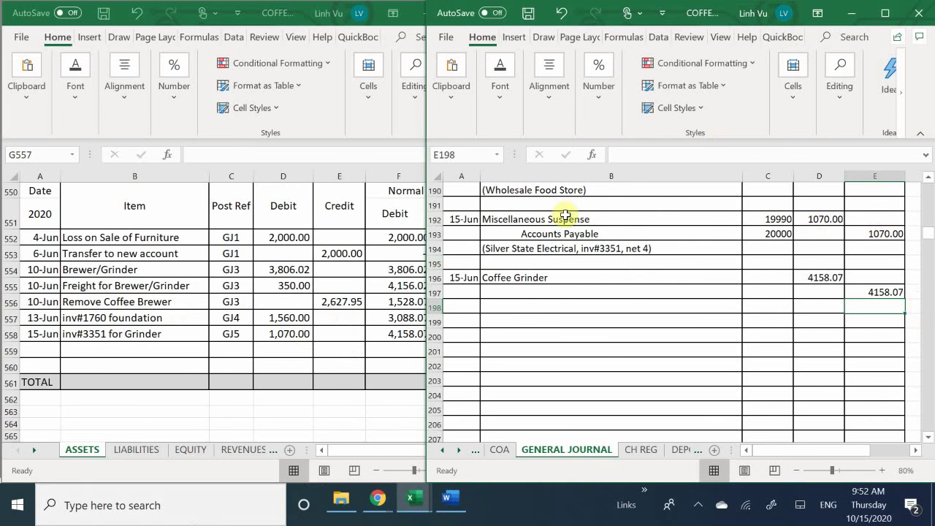
# Enter Miscellaneous Suspense, indented, as the credited account in B197 below Coffee Grinder.
pyautogui.click(526, 295)
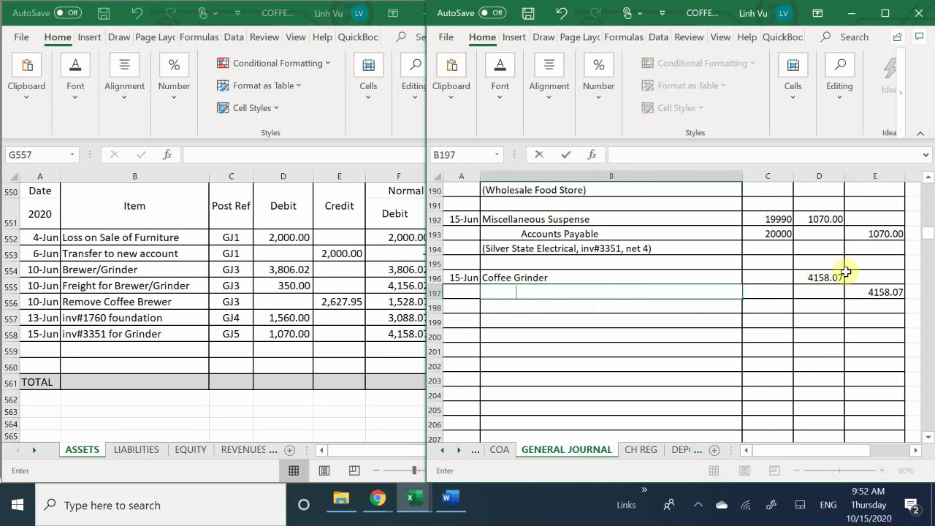
pyautogui.write('Mic')
pyautogui.write('cellan')
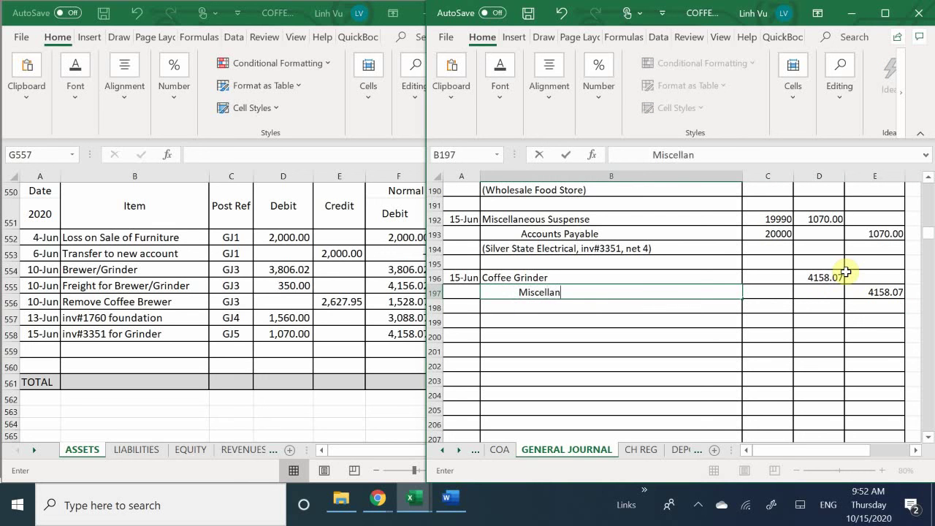
pyautogui.write('eous Suspen')
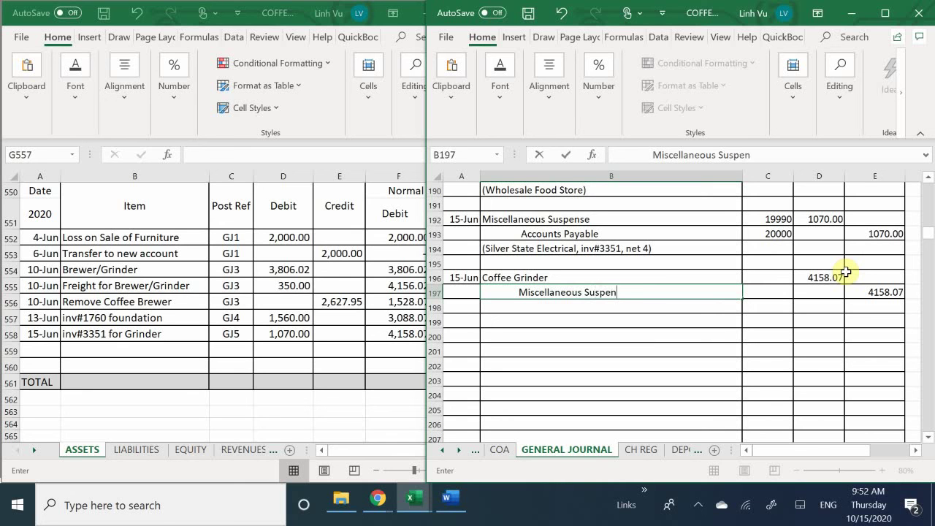
pyautogui.write('se')
pyautogui.press('Return')
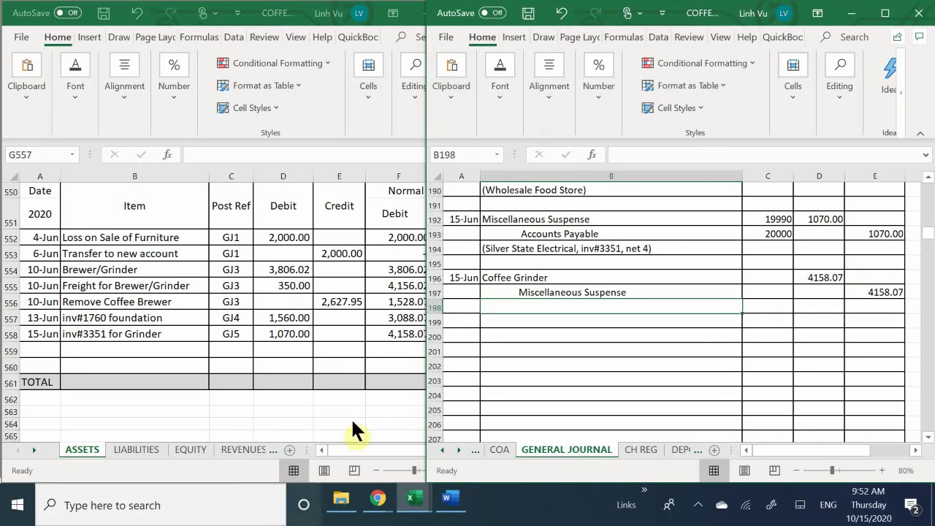
# Consult the chart of accounts and enter post references 15020 for Coffee Grinder and 19990 for Miscellaneous Suspense in the journal entry.
pyautogui.click(496, 447)
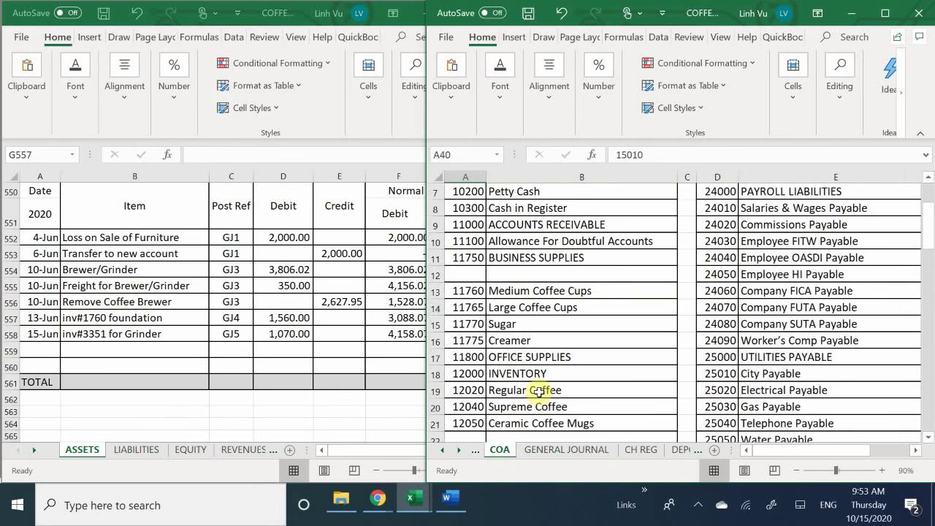
pyautogui.click(530, 448)
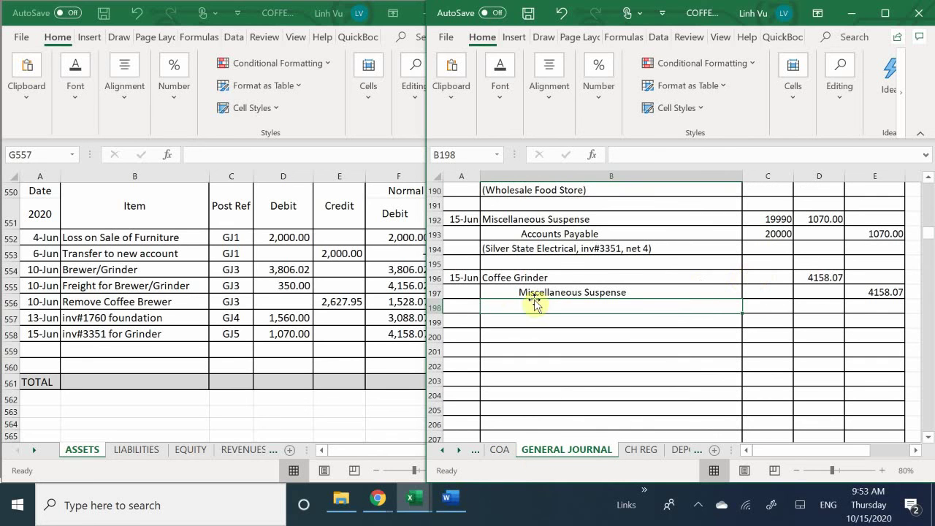
pyautogui.click(764, 278)
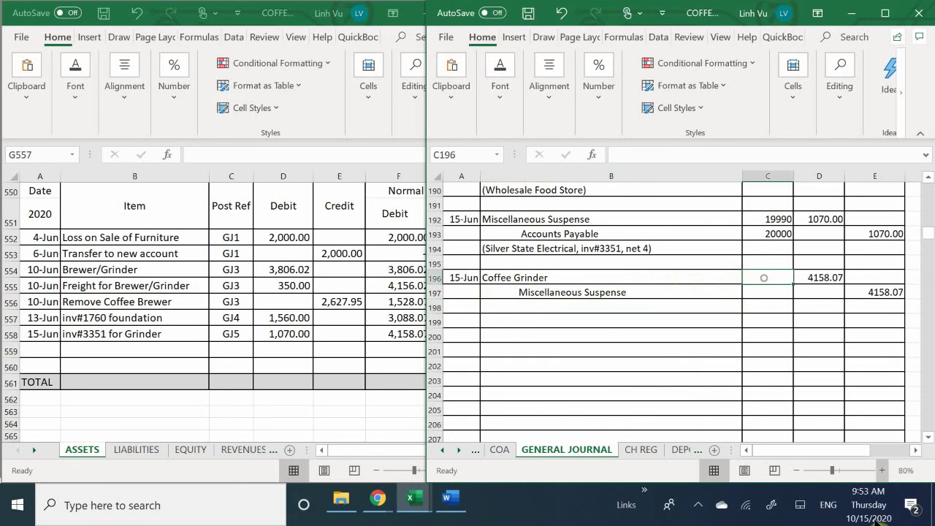
pyautogui.write('15020')
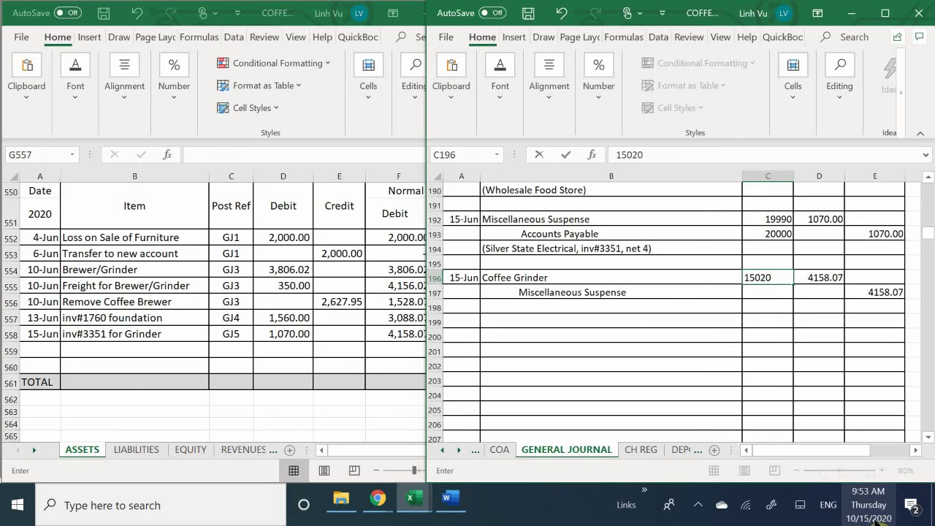
pyautogui.press('Return')
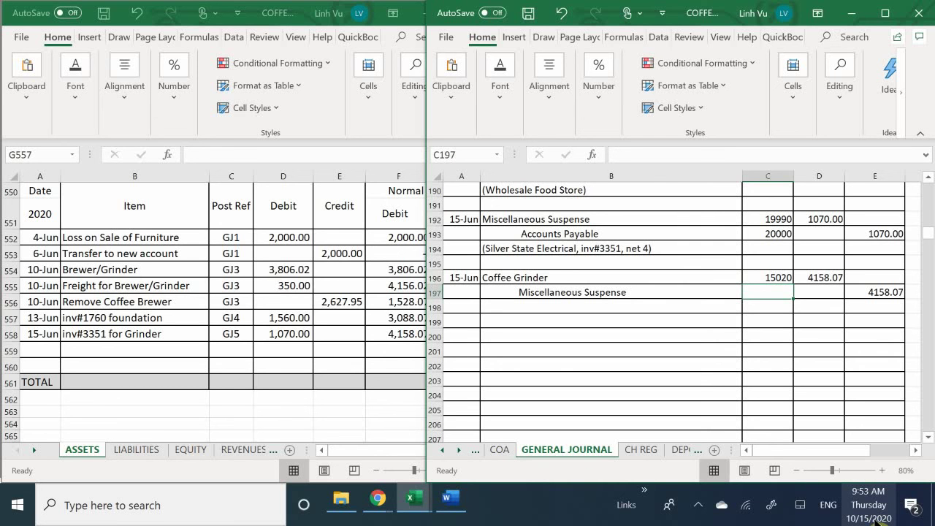
pyautogui.write('199')
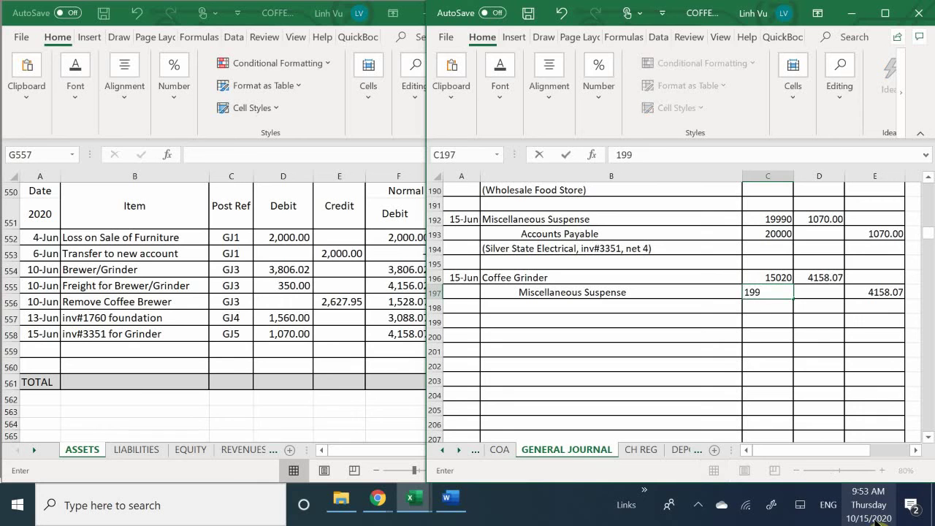
pyautogui.write('90')
pyautogui.press('Return')
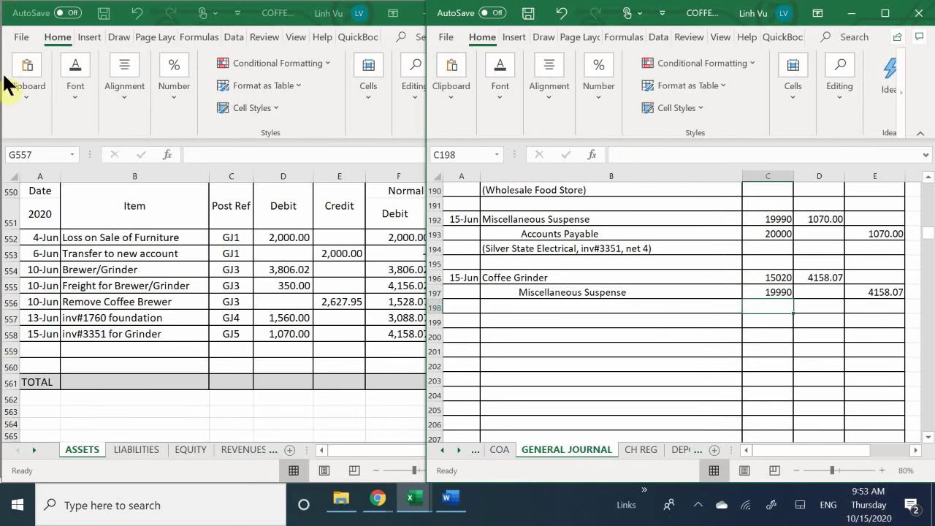
# Consult the Word transaction list and enter the description "Move to new Account)" in B198 of the general journal.
pyautogui.click(494, 305)
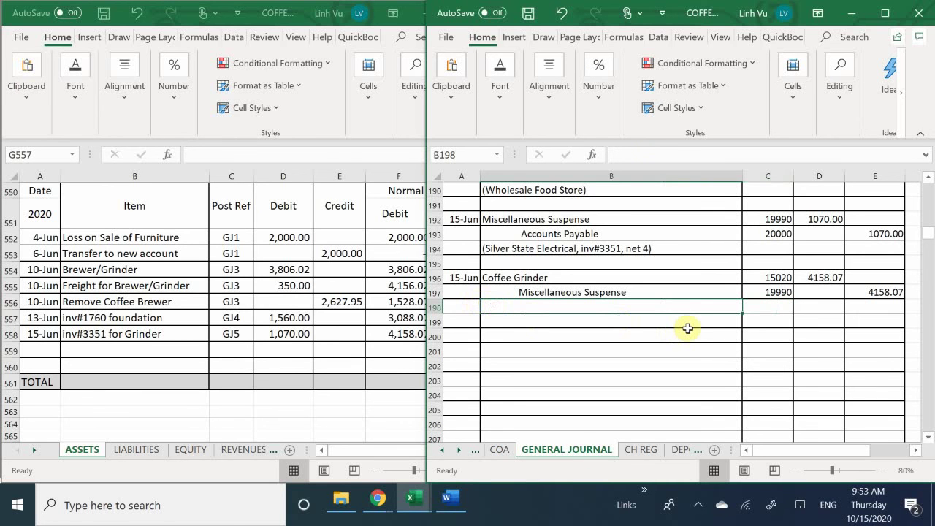
pyautogui.write('(')
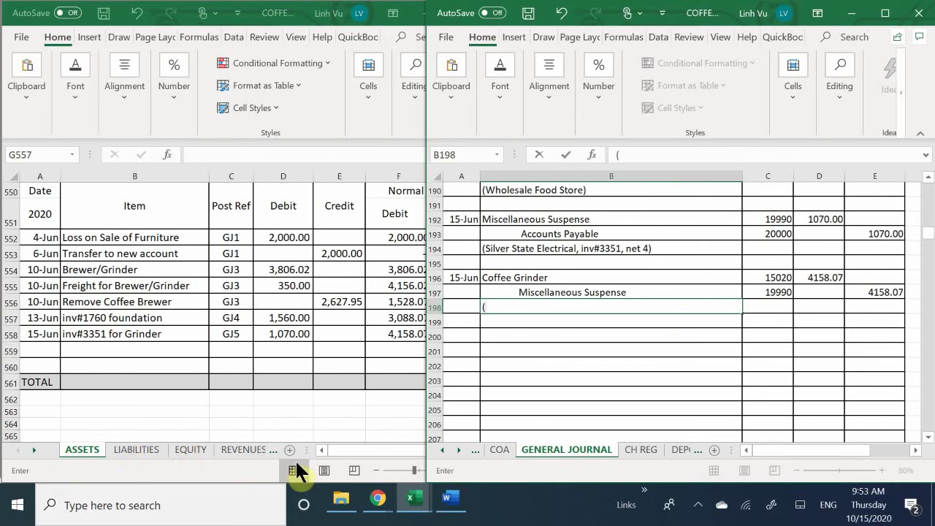
pyautogui.click(455, 500)
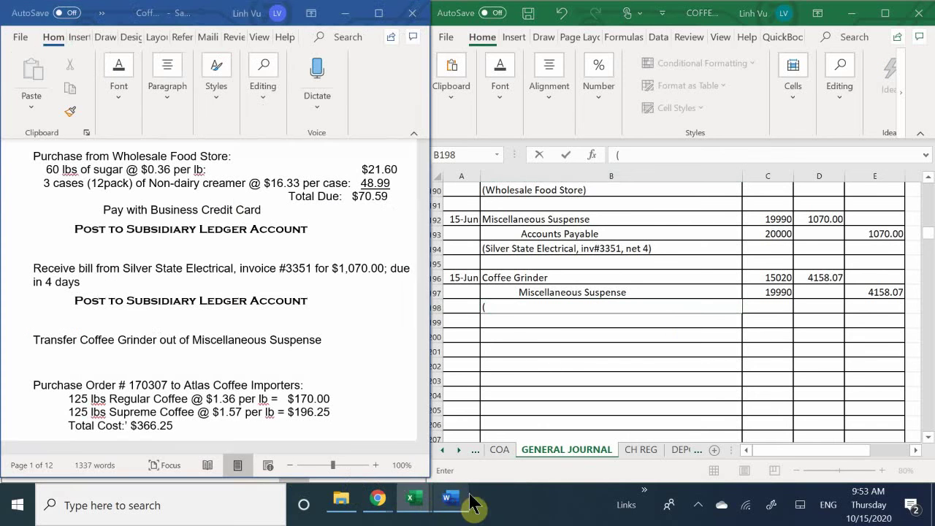
pyautogui.click(512, 307)
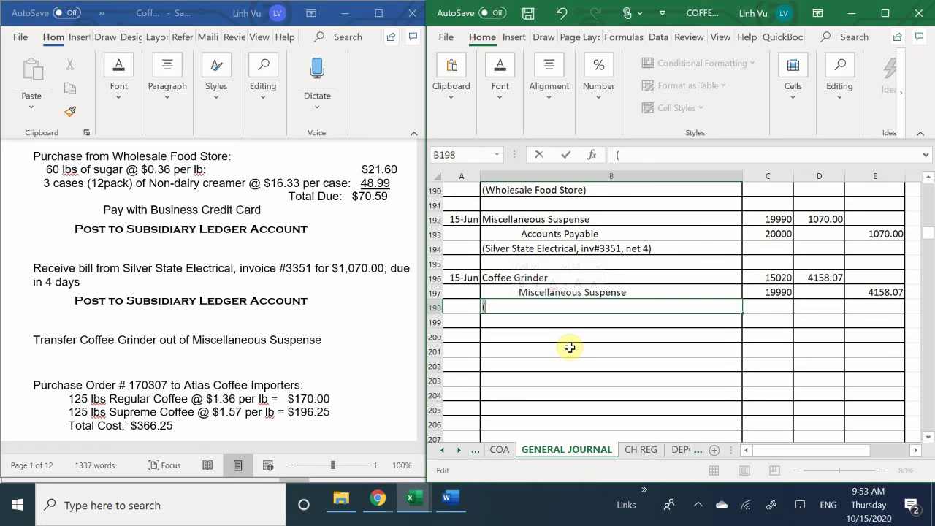
pyautogui.press('BackSpace')
pyautogui.write('Move to')
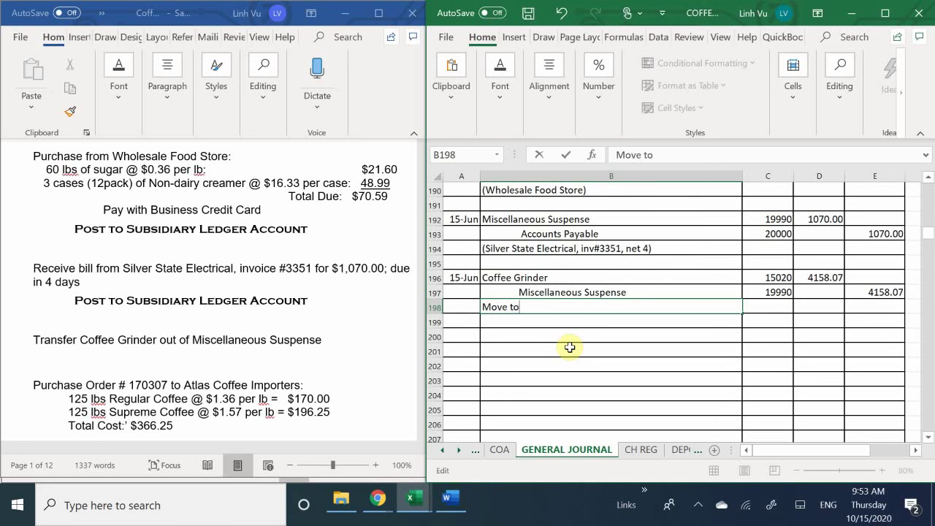
pyautogui.write(' new Account)')
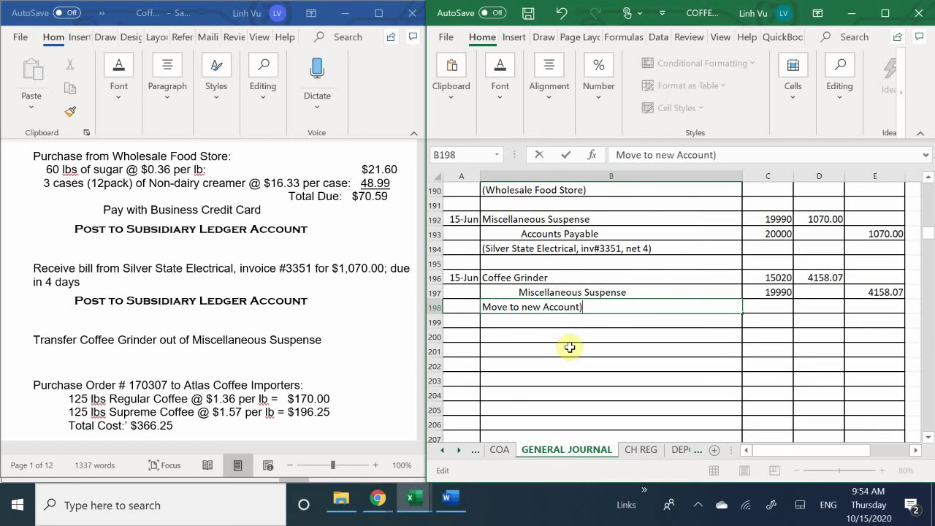
pyautogui.press('Return')
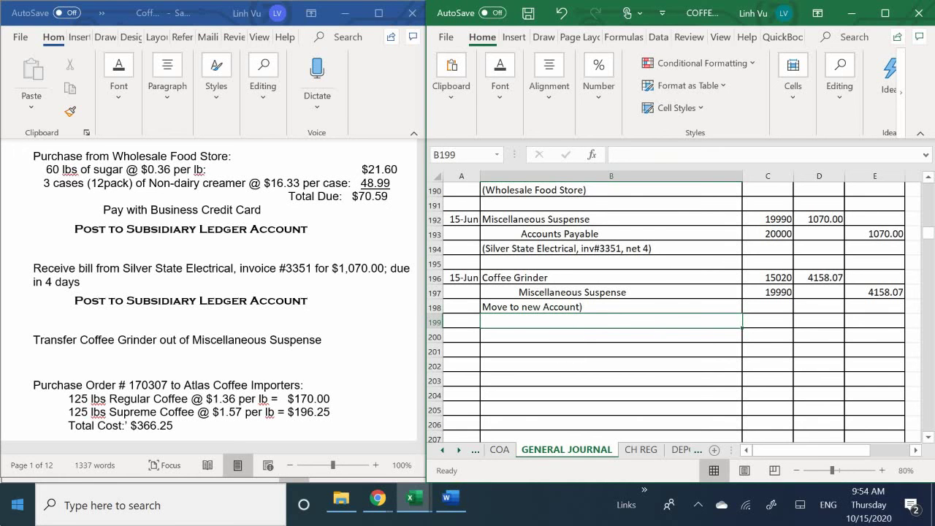
# Switch to the general ledger workbook and enter the date 6/15 in A468, the first row of the Coffee Grinder asset account.
pyautogui.click(412, 498)
pyautogui.click(261, 434)
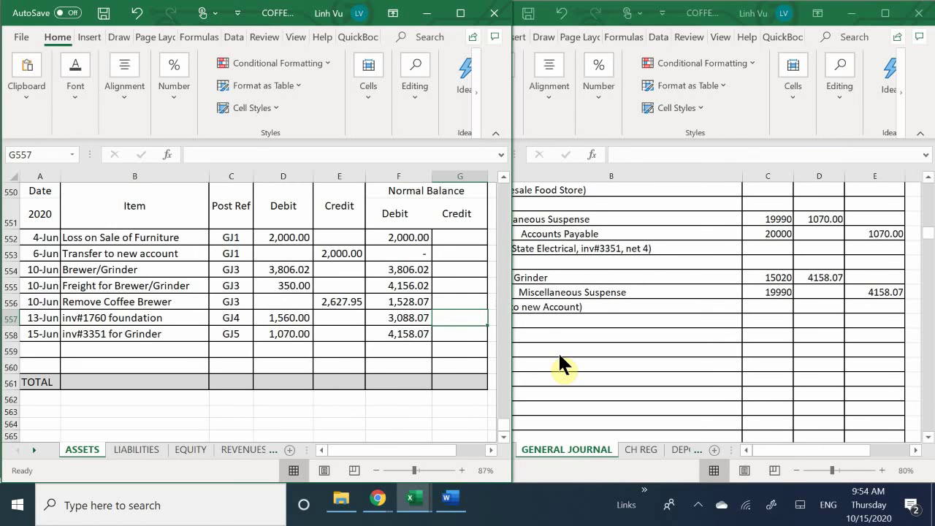
pyautogui.click(85, 400)
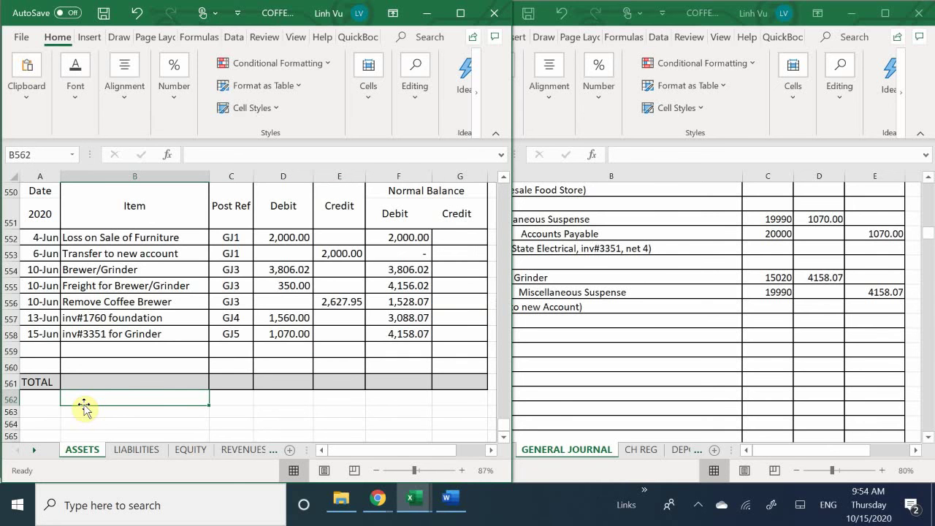
pyautogui.scroll(2, 85, 407)
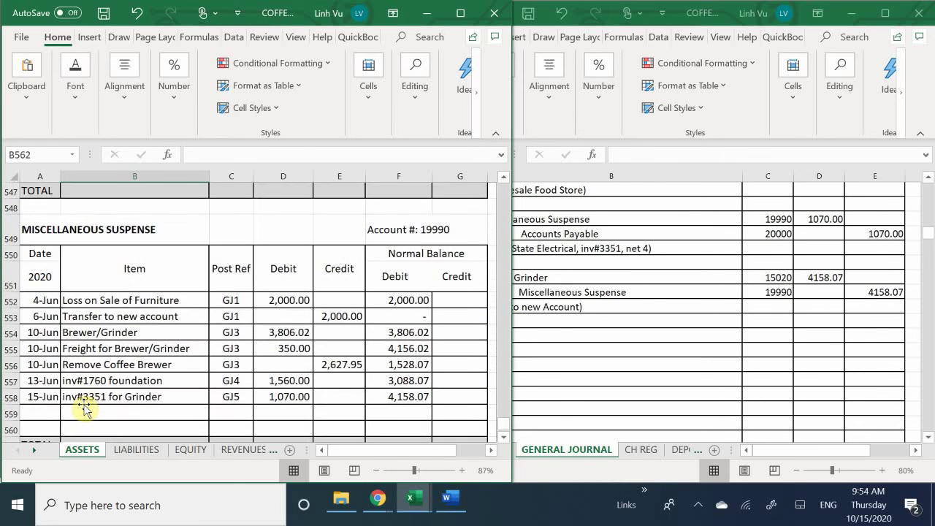
pyautogui.scroll(18, 85, 407)
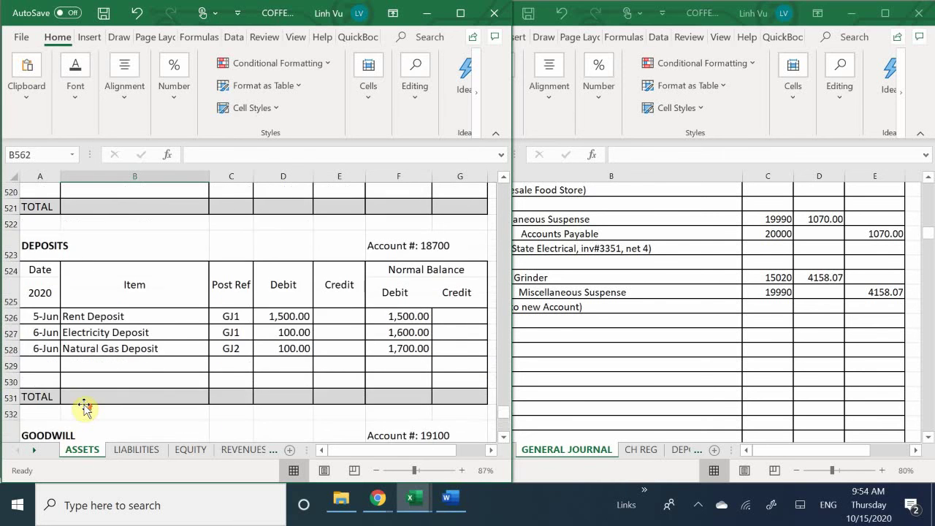
pyautogui.scroll(8, 85, 408)
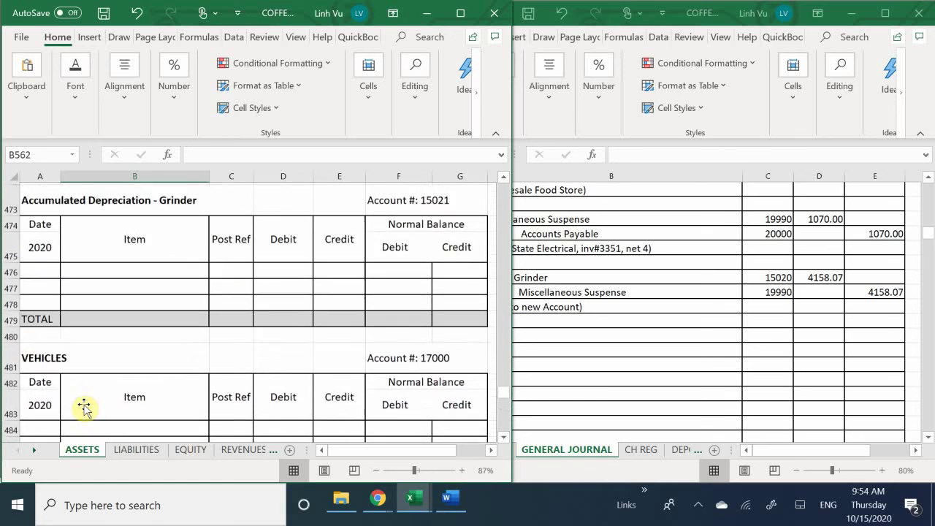
pyautogui.scroll(3, 85, 408)
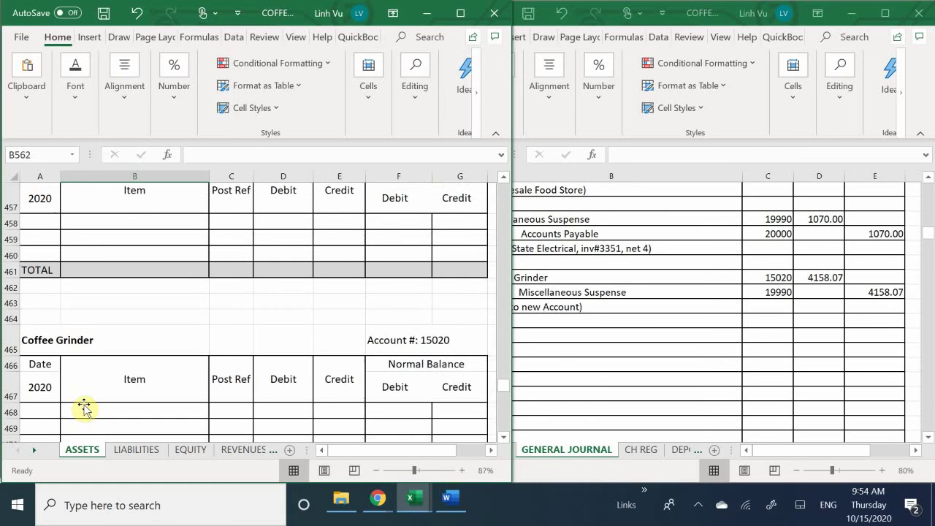
pyautogui.scroll(-1, 85, 408)
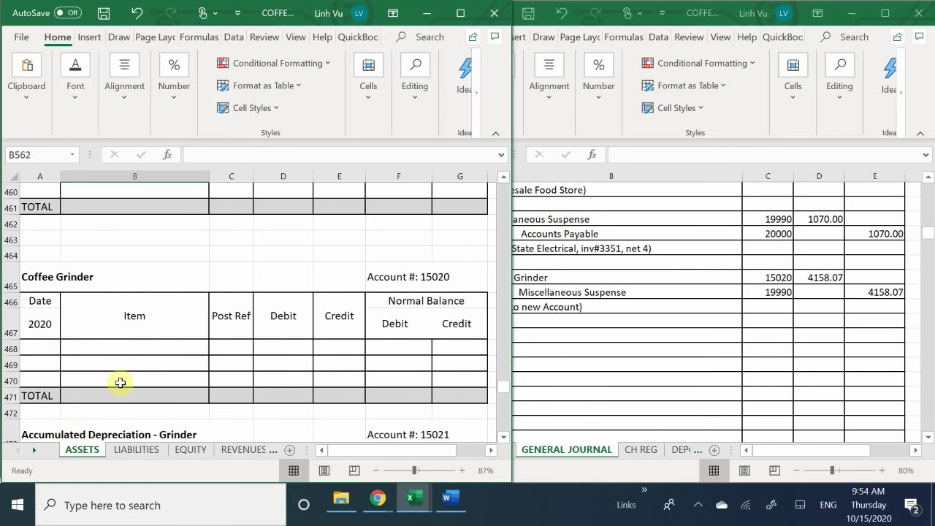
pyautogui.scroll(-1, 123, 382)
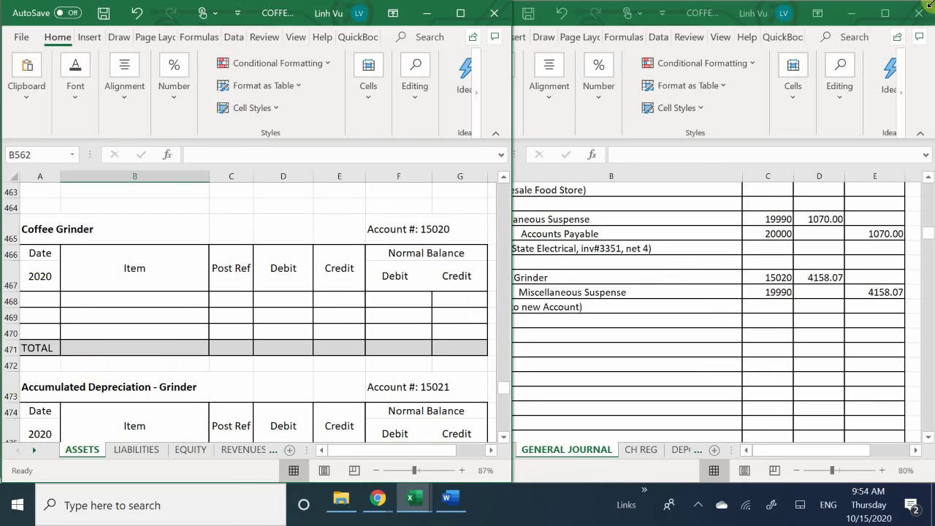
pyautogui.click(46, 300)
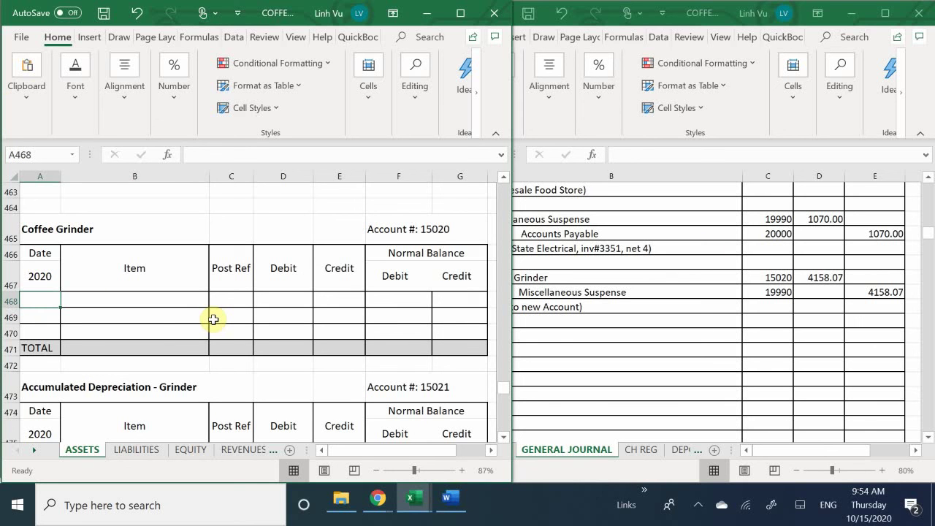
pyautogui.write('6/')
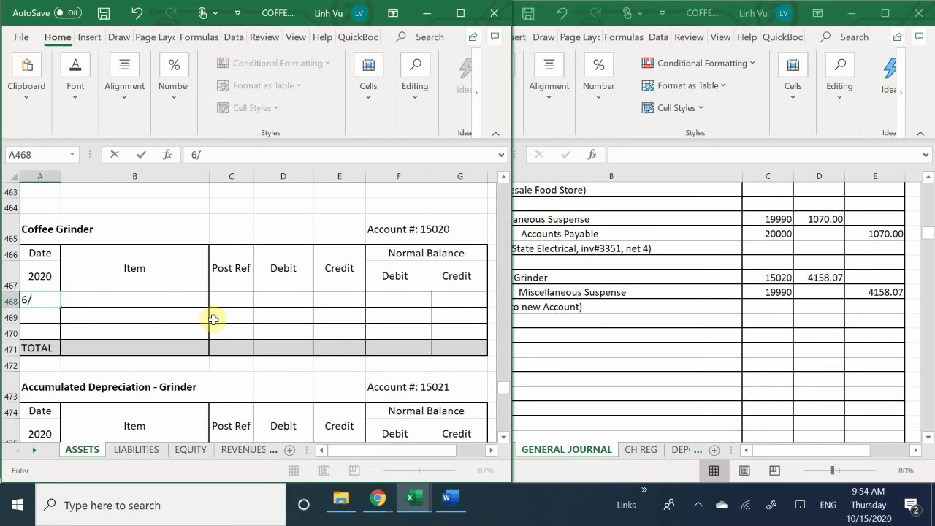
pyautogui.write('15')
pyautogui.press('Return')
# Enter Coffee Grinder #1 as the item in B468 of the Coffee Grinder account.
pyautogui.press('Right')
pyautogui.press('Up')
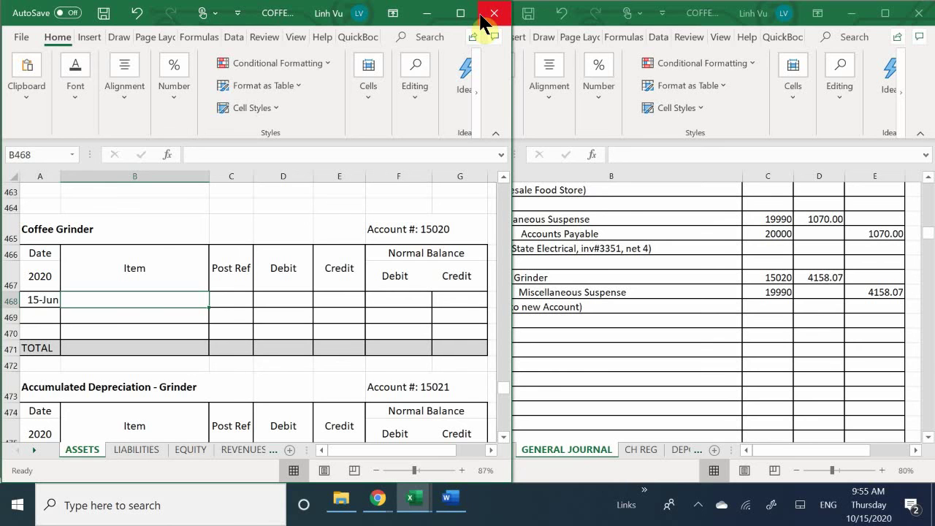
pyautogui.write('Coffe')
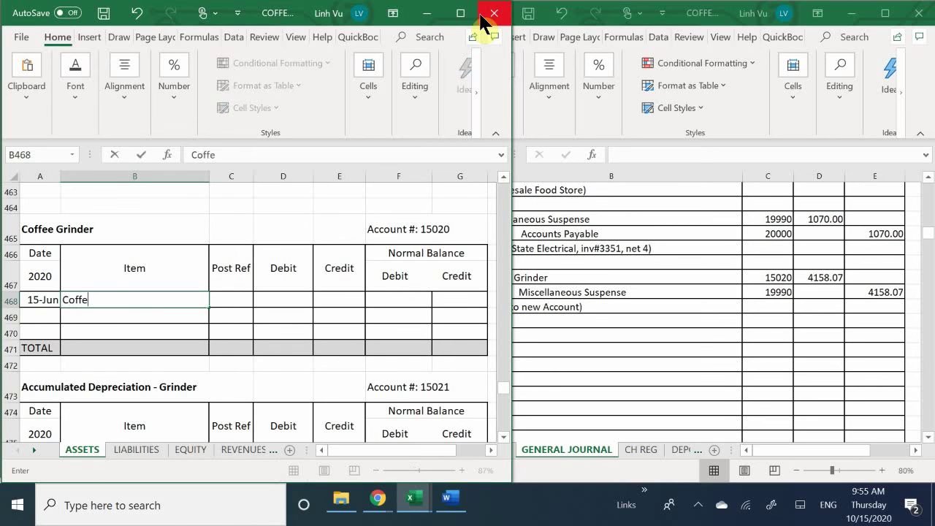
pyautogui.write('e Grinder #1')
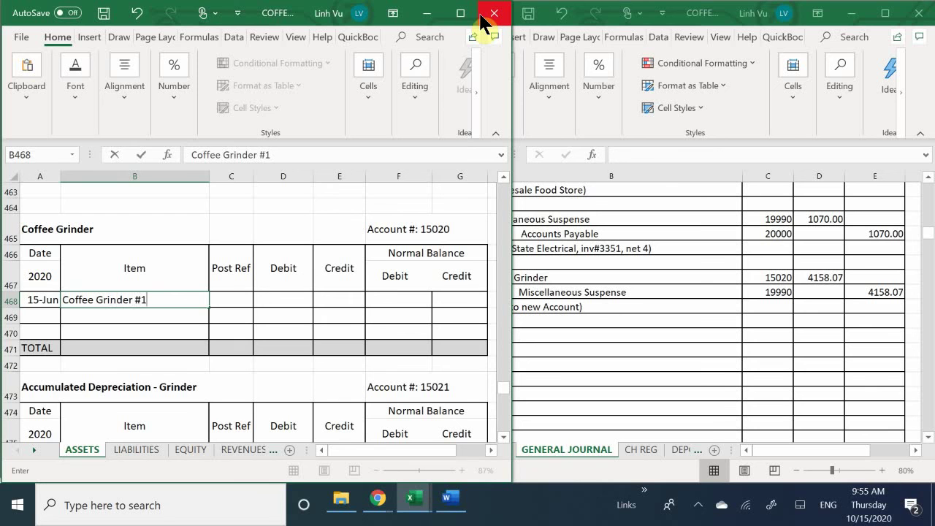
pyautogui.press('Return')
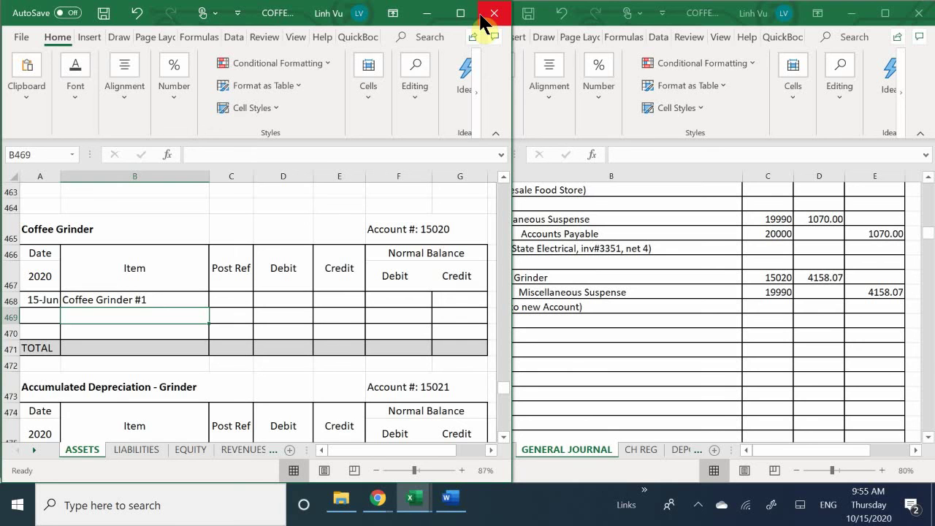
# Enter GJ5 as the post reference in C468 for the Coffee Grinder #1 posting.
pyautogui.click(228, 299)
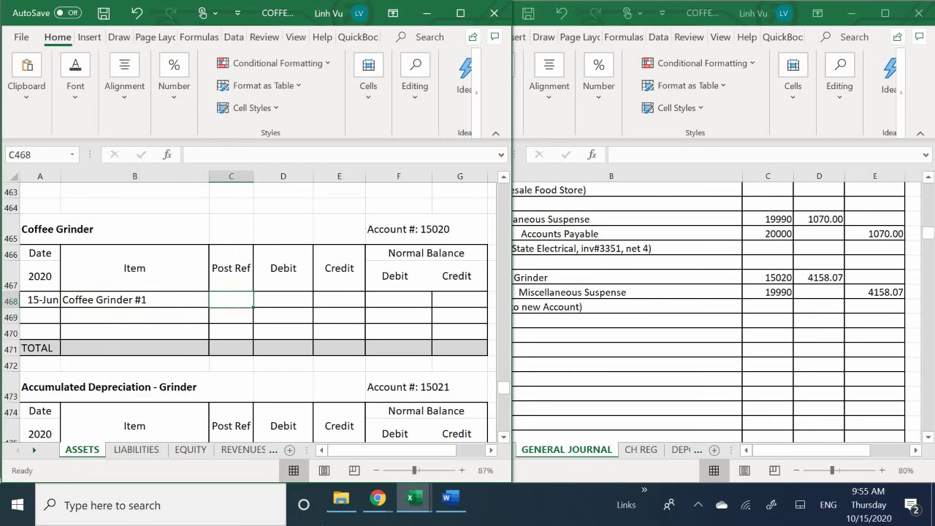
pyautogui.write('GH')
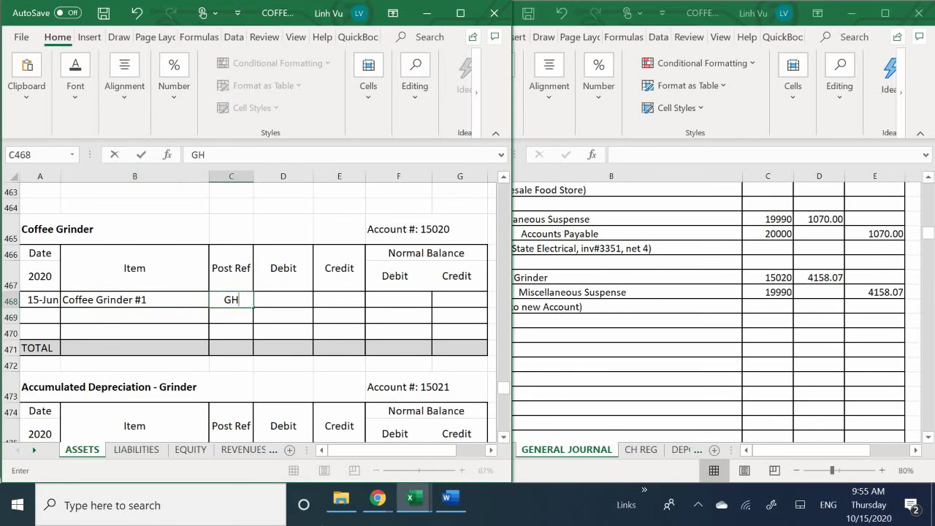
pyautogui.press('BackSpace')
pyautogui.write('H')
pyautogui.press('BackSpace')
pyautogui.write('J5')
pyautogui.press('Tab')
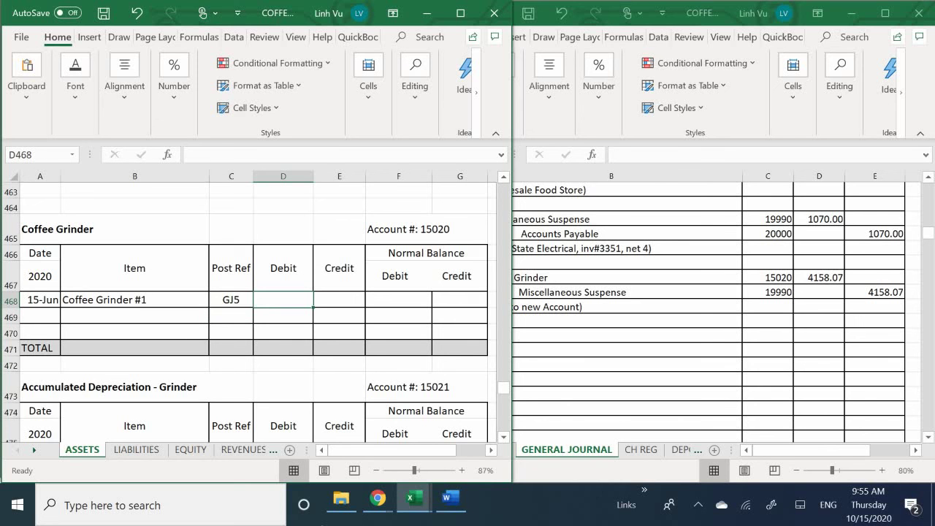
# Enter a debit of 4158.07 in D468 of the Coffee Grinder account.
pyautogui.write('41')
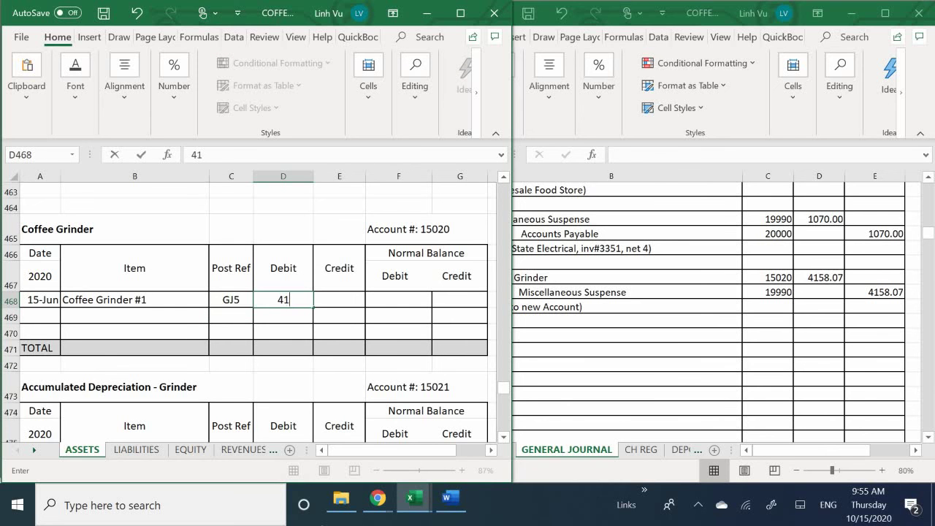
pyautogui.write('58.07')
pyautogui.press('Return')
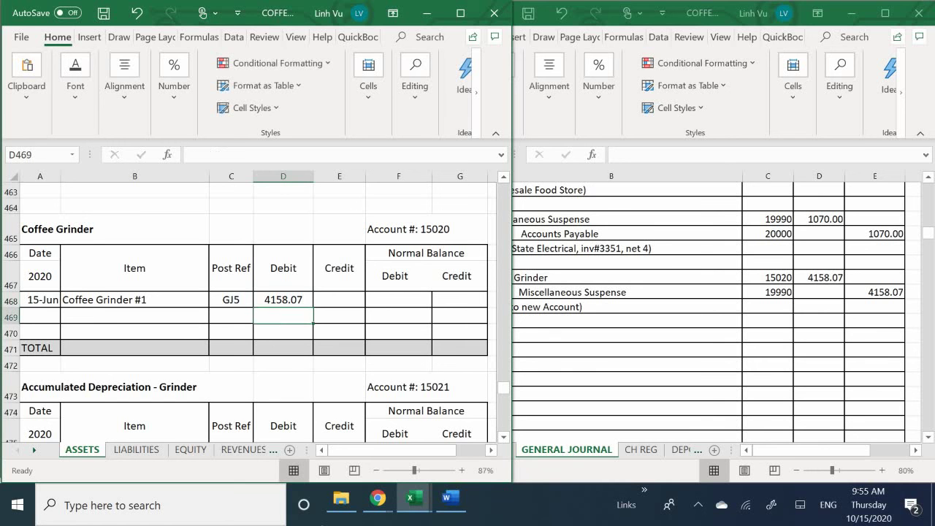
# In F468, enter a debit balance formula that references the Coffee Grinder debit in D468.
pyautogui.press('Right')
pyautogui.press('Right')
pyautogui.press('Up')
pyautogui.write('=')
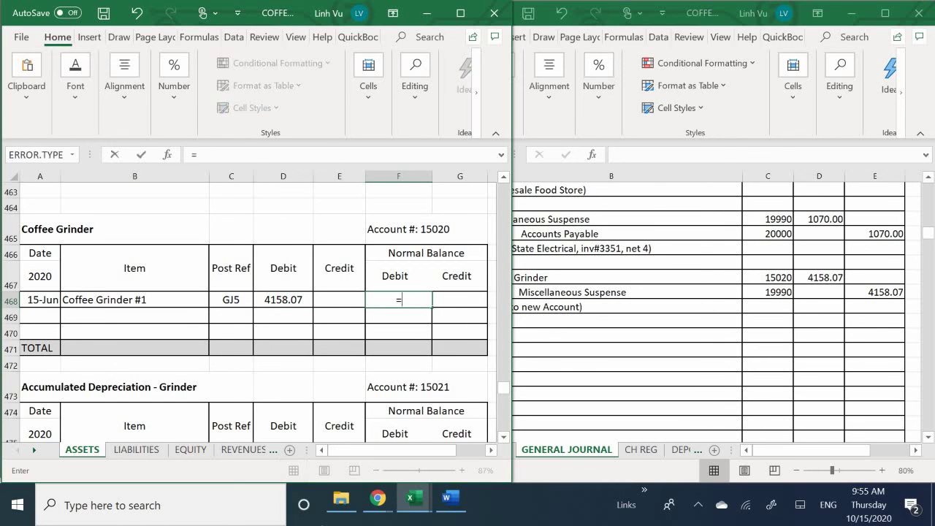
pyautogui.press('Left')
pyautogui.press('Left')
pyautogui.press('Return')
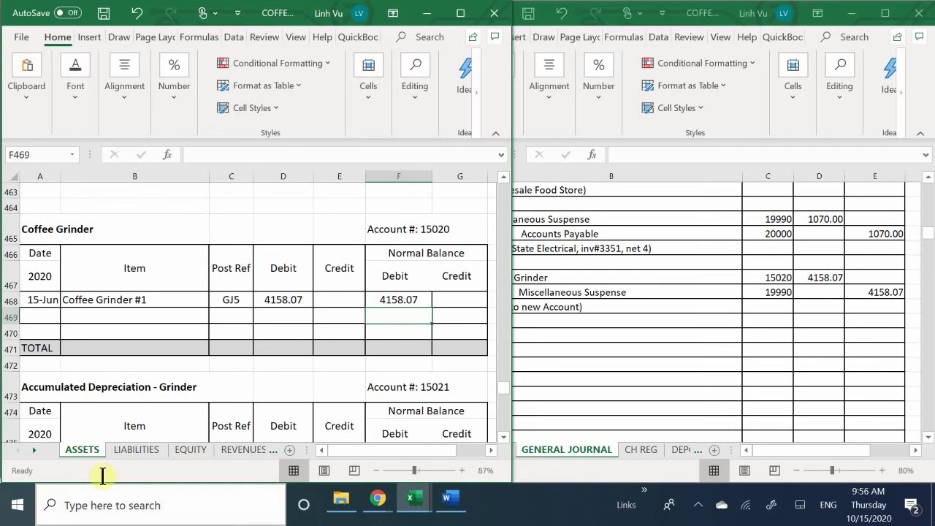
# Enter the date 6/15 in A559, the first empty row of the Miscellaneous Suspense account.
pyautogui.click(75, 367)
pyautogui.scroll(-20, 76, 367)
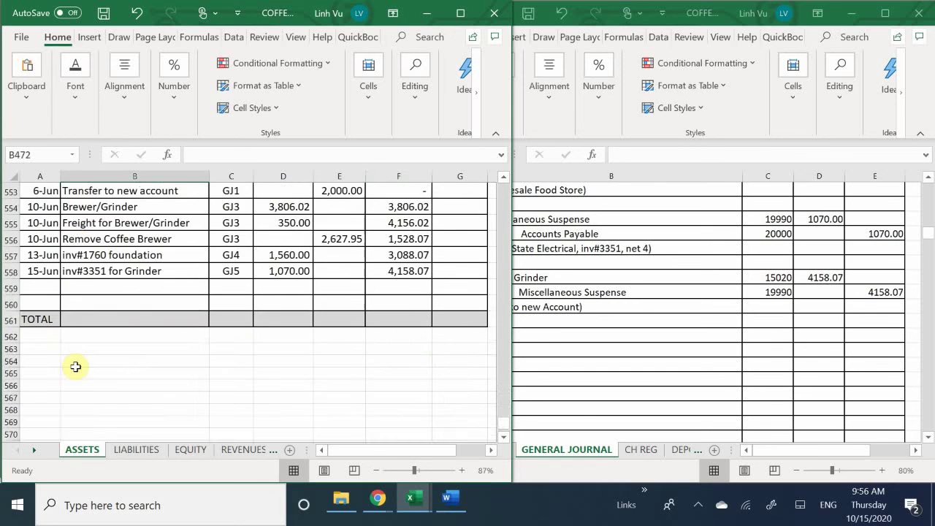
pyautogui.scroll(8, 75, 361)
pyautogui.scroll(-3, 75, 361)
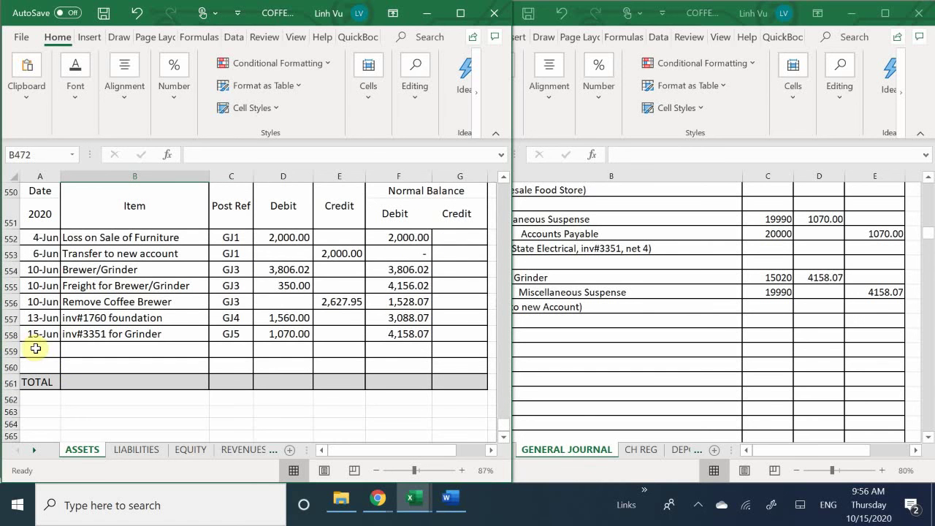
pyautogui.scroll(1, 35, 349)
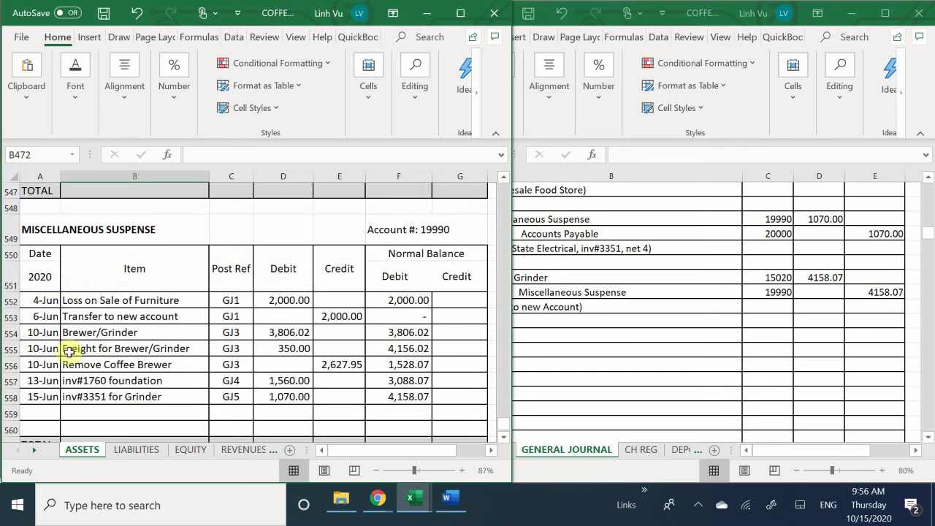
pyautogui.scroll(-2, 54, 356)
pyautogui.scroll(1, 44, 336)
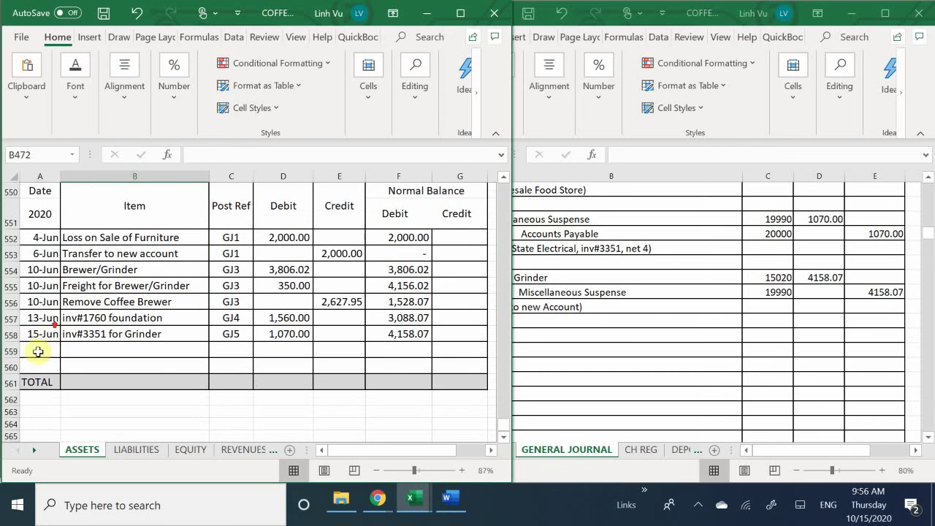
pyautogui.click(41, 349)
pyautogui.write('6')
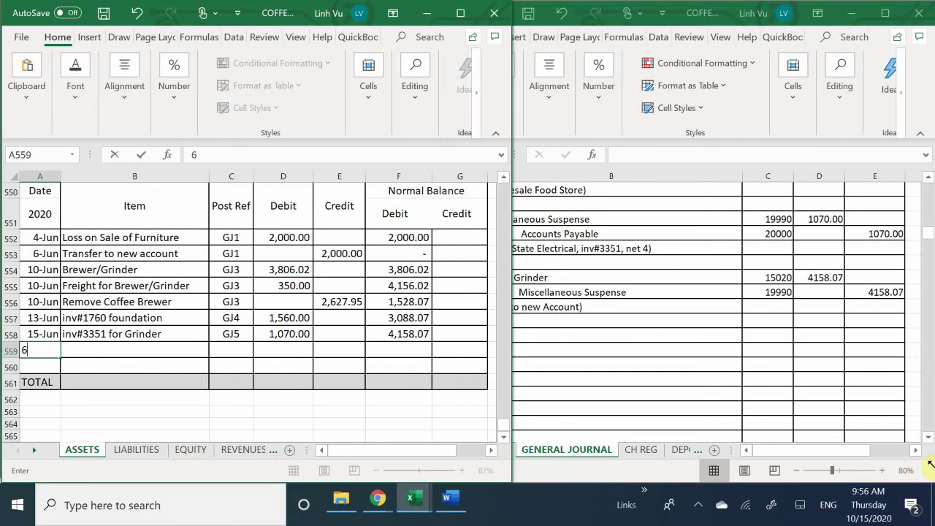
pyautogui.write('/15')
pyautogui.press('Return')
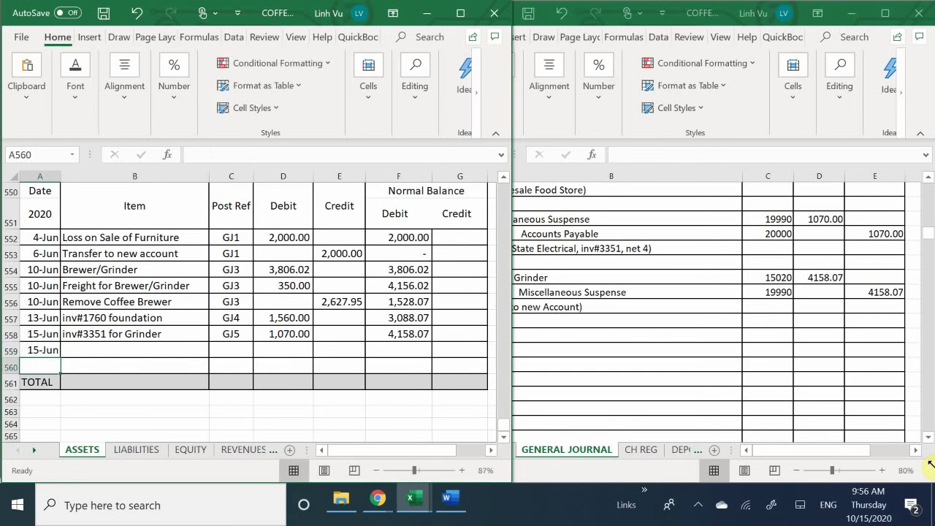
# Enter Remove Coffee Grinder as the item in B559 of the Miscellaneous Suspense account.
pyautogui.press('Up')
pyautogui.press('Right')
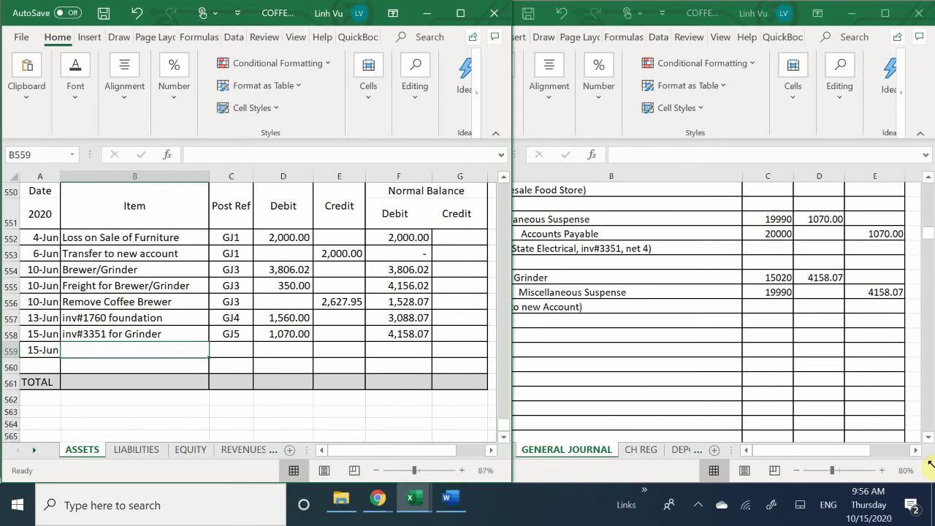
pyautogui.write('R')
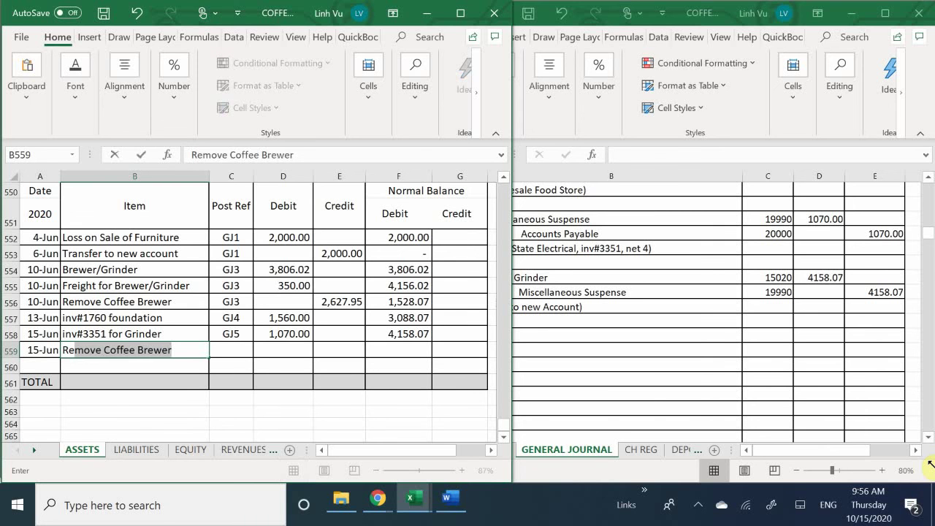
pyautogui.press('BackSpace')
pyautogui.write('emove Coffee CD')
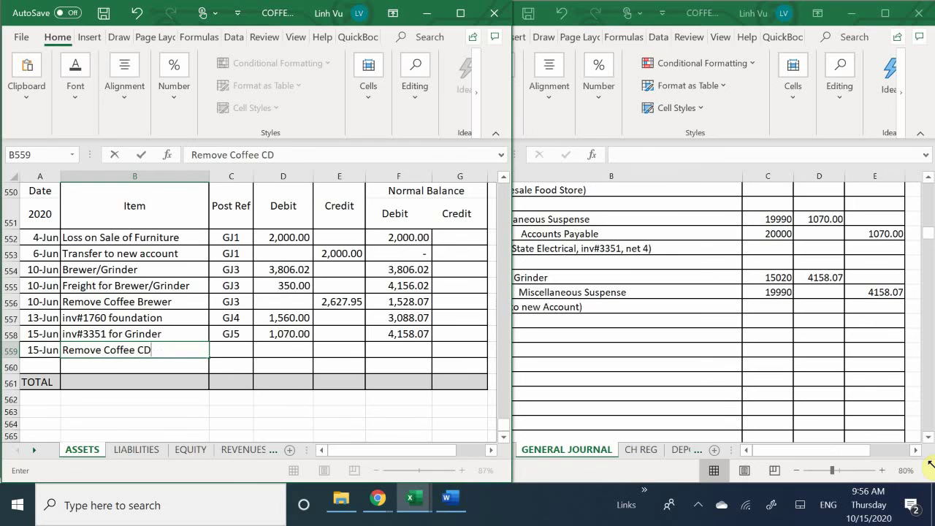
pyautogui.press('BackSpace')
pyautogui.press('BackSpace')
pyautogui.write('Grinder')
pyautogui.press('Return')
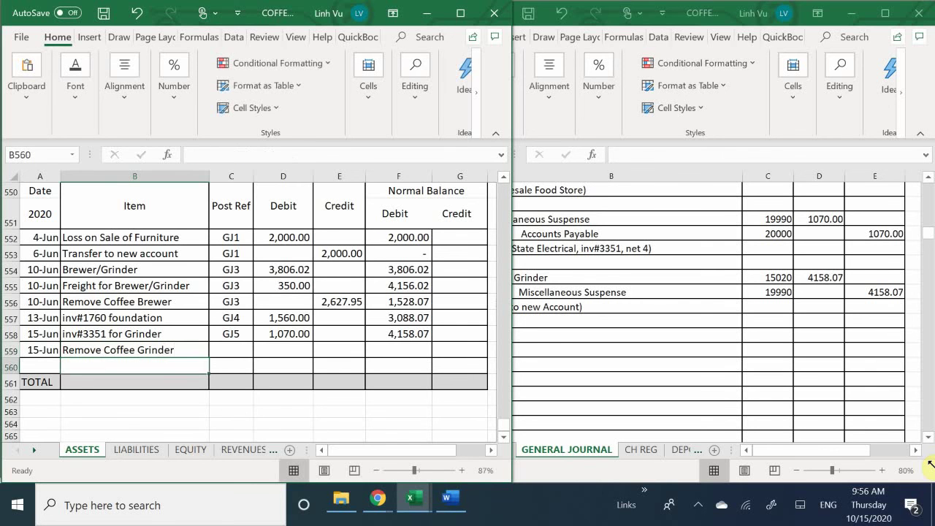
# Enter GJ5 as the post reference in C559 for the Remove Coffee Grinder posting.
pyautogui.press('Right')
pyautogui.press('Up')
pyautogui.write('GJ')
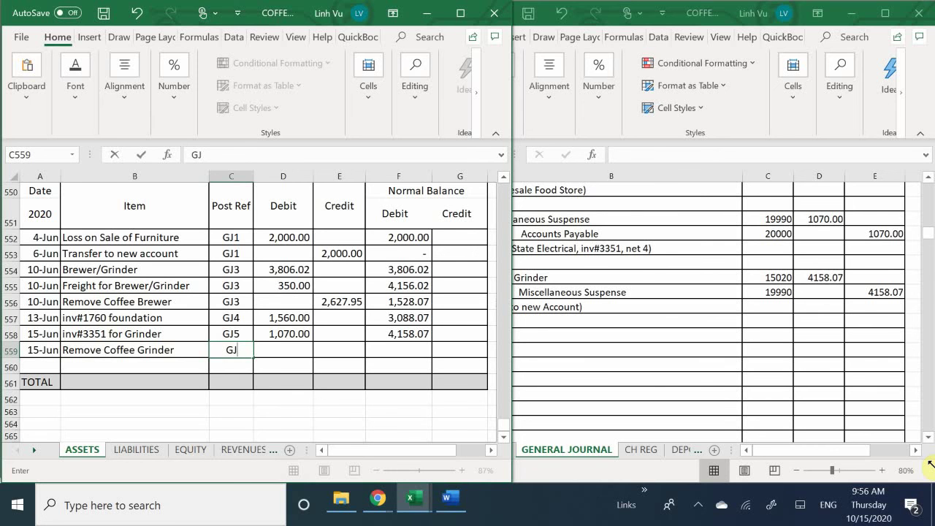
pyautogui.write('5')
pyautogui.press('Return')
# Enter a credit of 4158.07 in E559 of the Miscellaneous Suspense account.
pyautogui.press('Right')
pyautogui.press('Right')
pyautogui.press('Up')
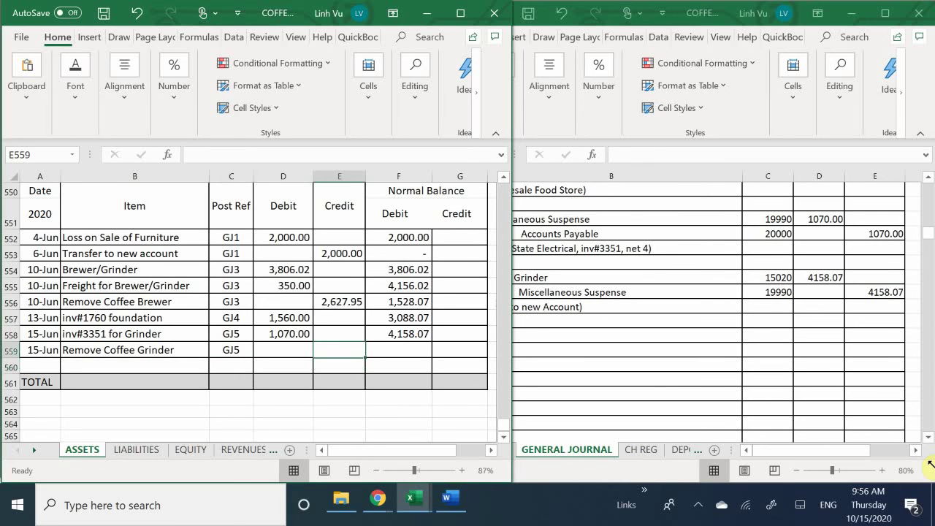
pyautogui.press('Left')
pyautogui.press('Right')
pyautogui.write('4158.0')
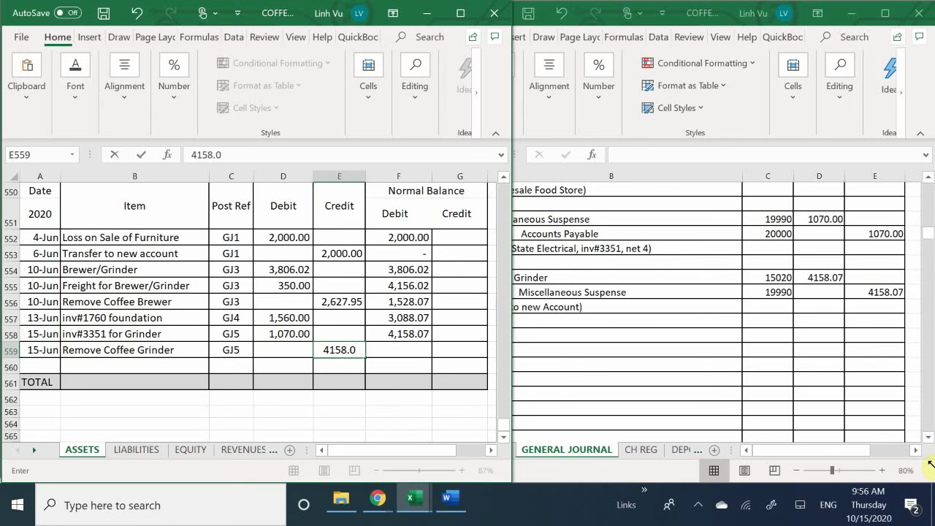
pyautogui.write('7')
pyautogui.press('Return')
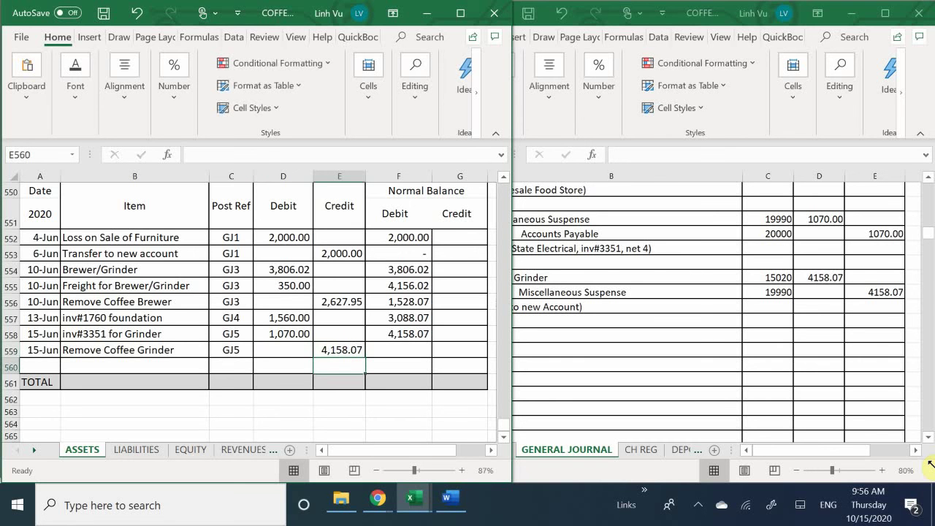
# Extend the running debit balance formula from F558 down to F559 in the Miscellaneous Suspense account.
pyautogui.click(406, 335)
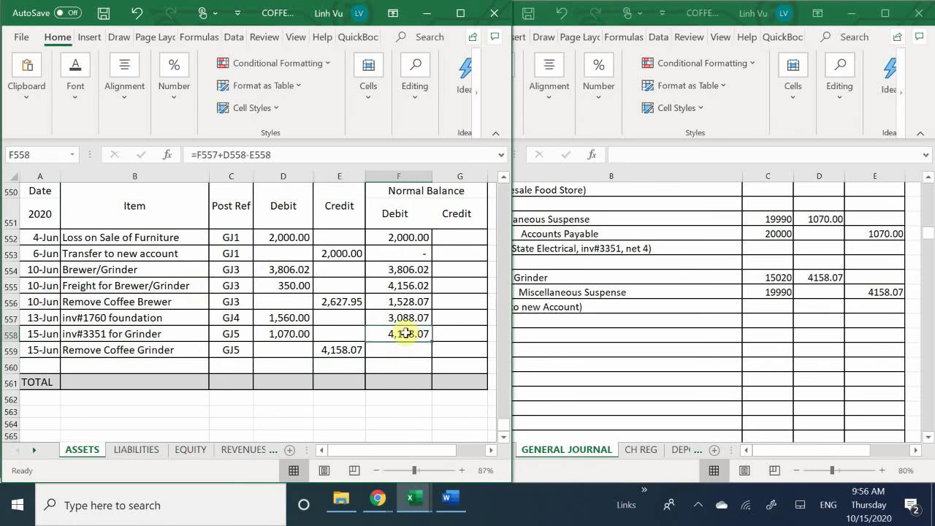
pyautogui.moveTo(431, 341); pyautogui.dragTo(432, 356)
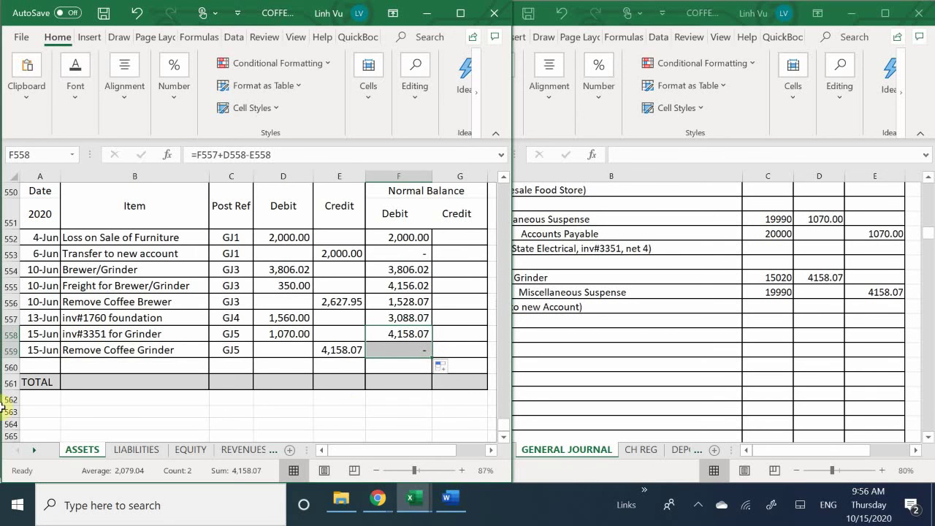
pyautogui.click(307, 410)
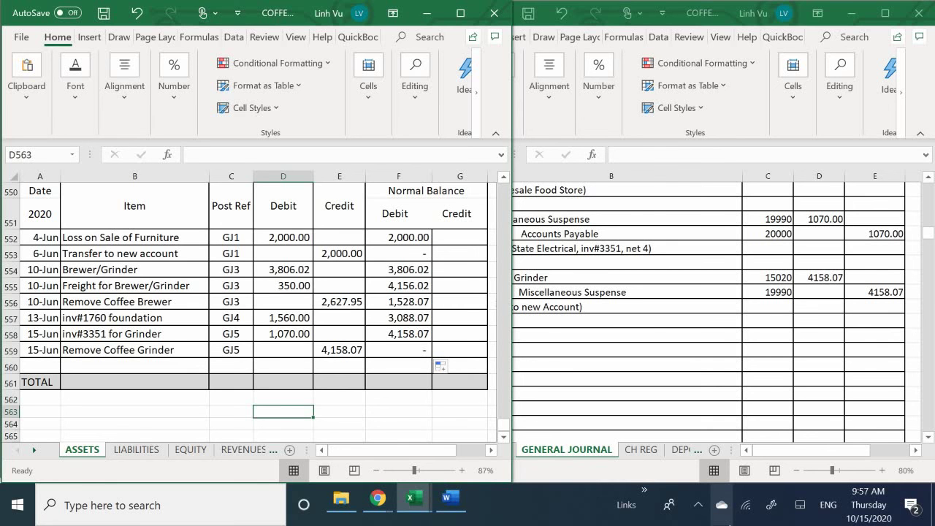
# Switch to the Word transaction list and read the entry that follows the Coffee Grinder transfer, the purchase order to Atlas Coffee Importers.
pyautogui.click(600, 325)
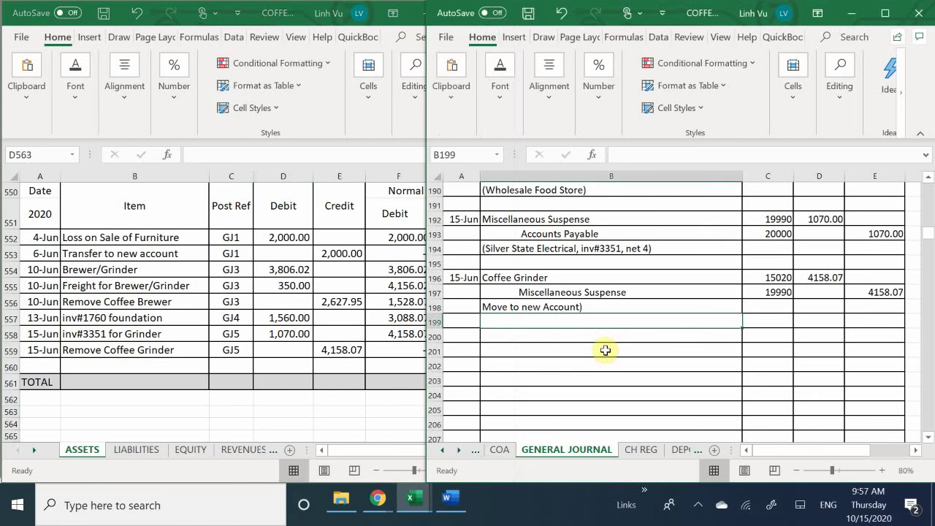
pyautogui.click(285, 399)
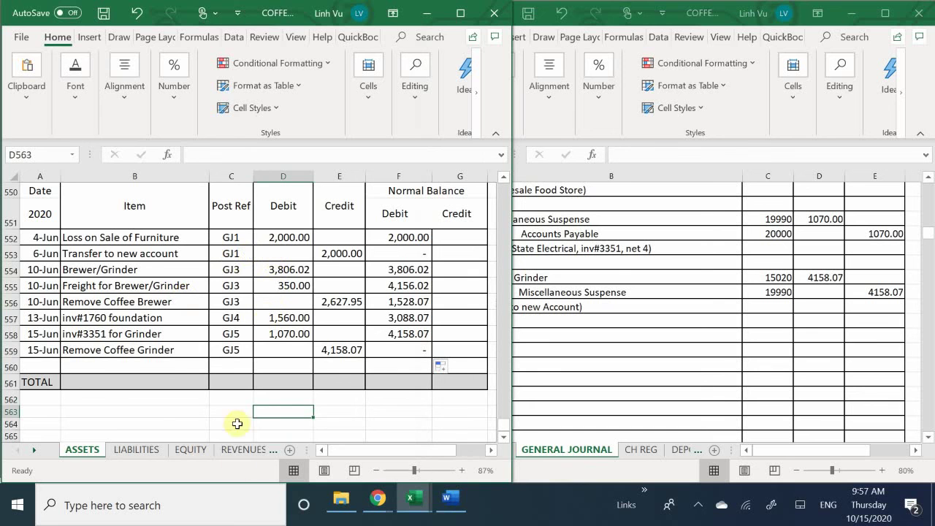
pyautogui.click(446, 517)
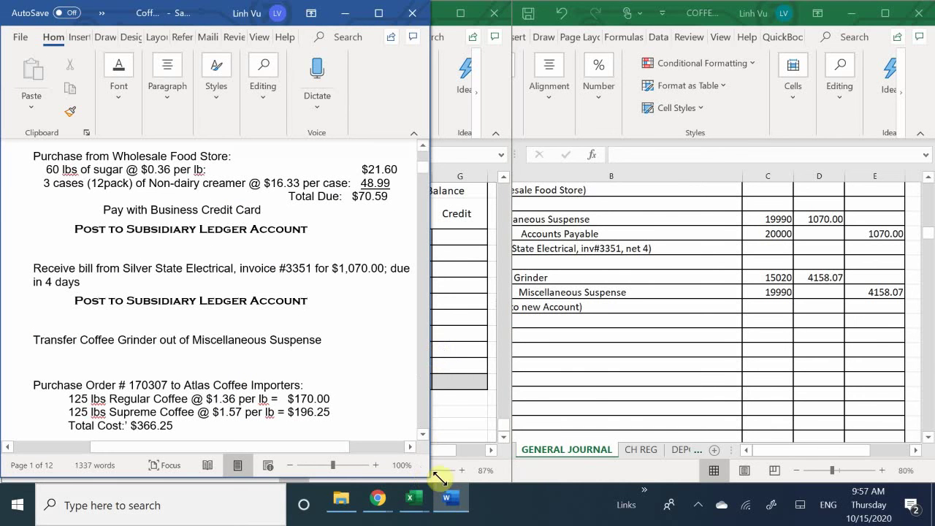
pyautogui.click(568, 368)
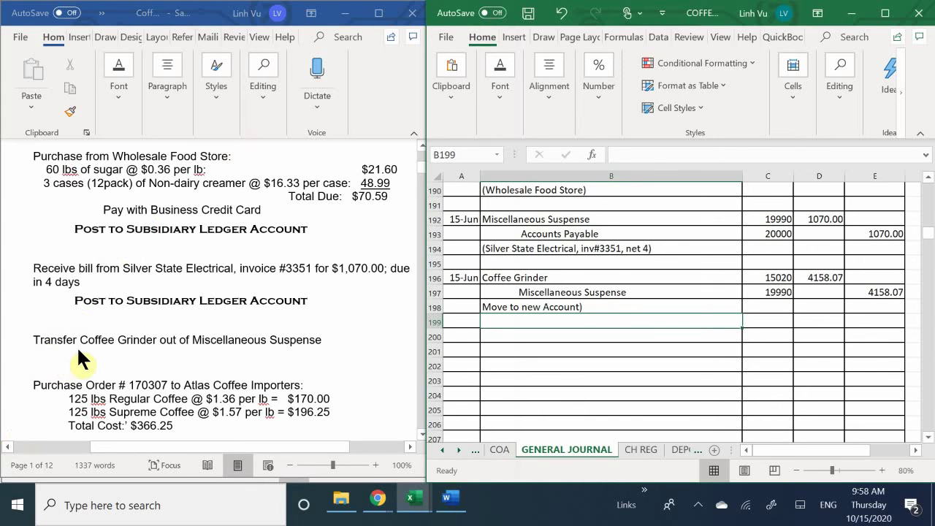
pyautogui.click(132, 341)
pyautogui.scroll(-2, 132, 343)
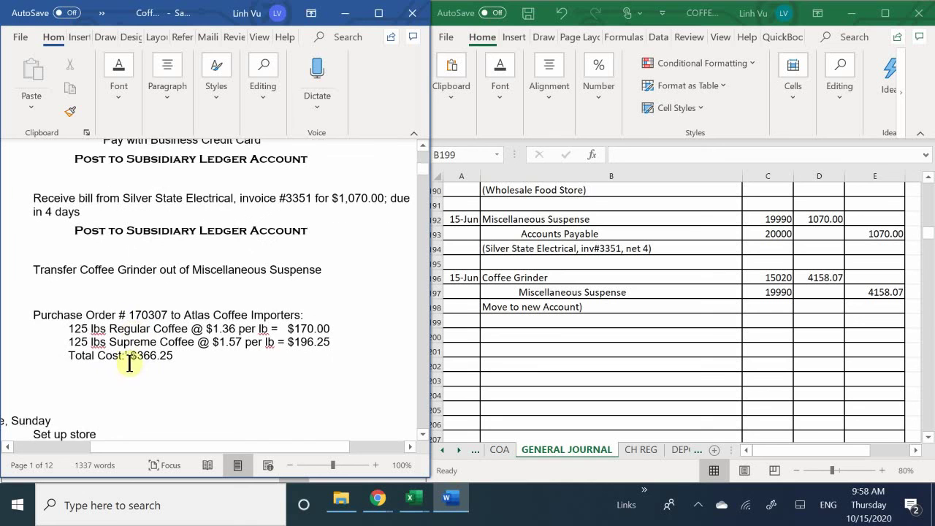
pyautogui.scroll(-1, 130, 363)
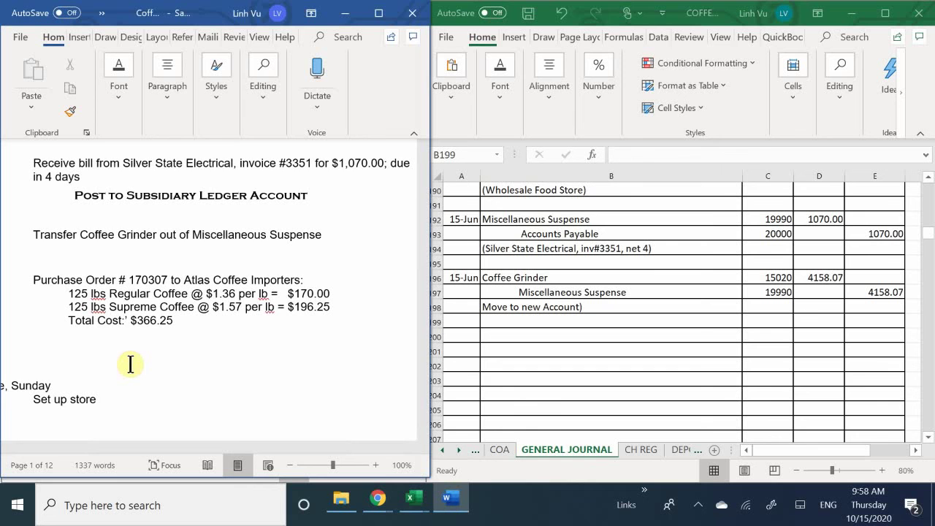
pyautogui.scroll(1, 130, 364)
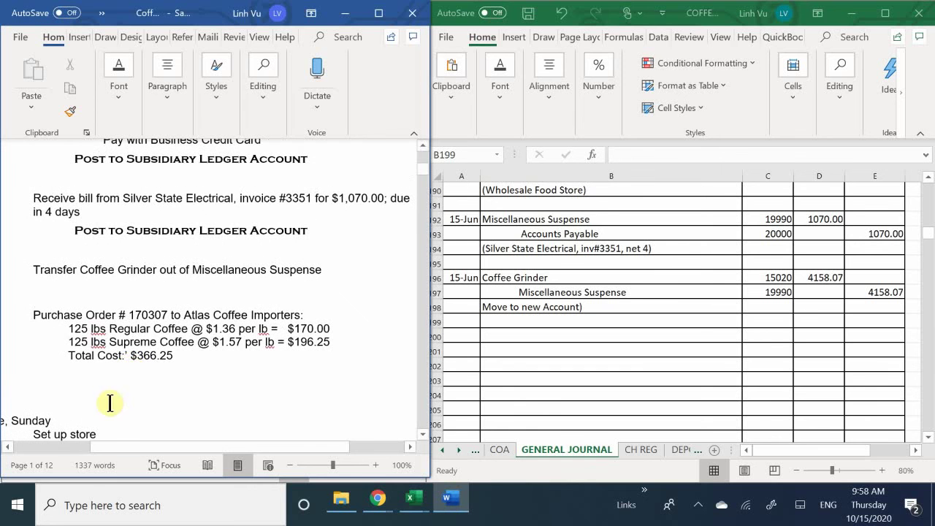
pyautogui.moveTo(109, 446); pyautogui.dragTo(90, 469)
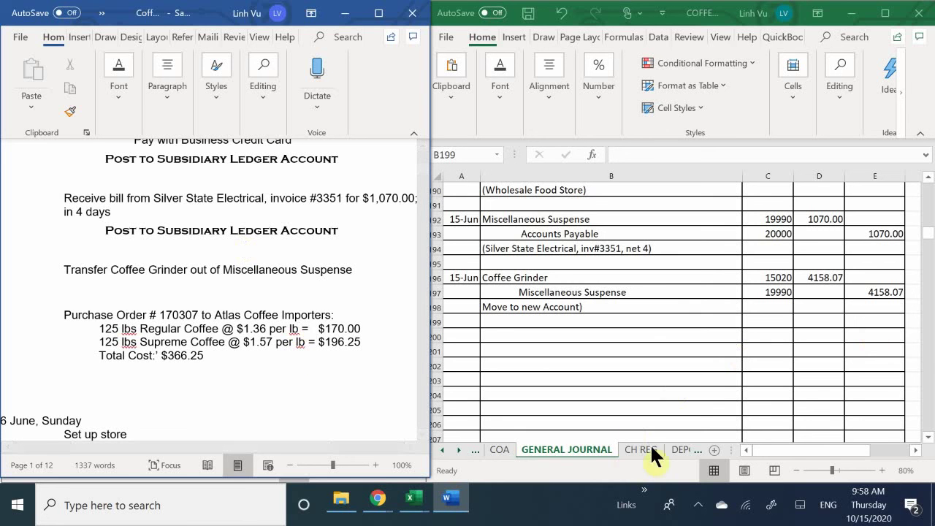
# Enter the date 6/15 in A11 of the workbook's PO sheet, the first undated purchase order row.
pyautogui.click(676, 447)
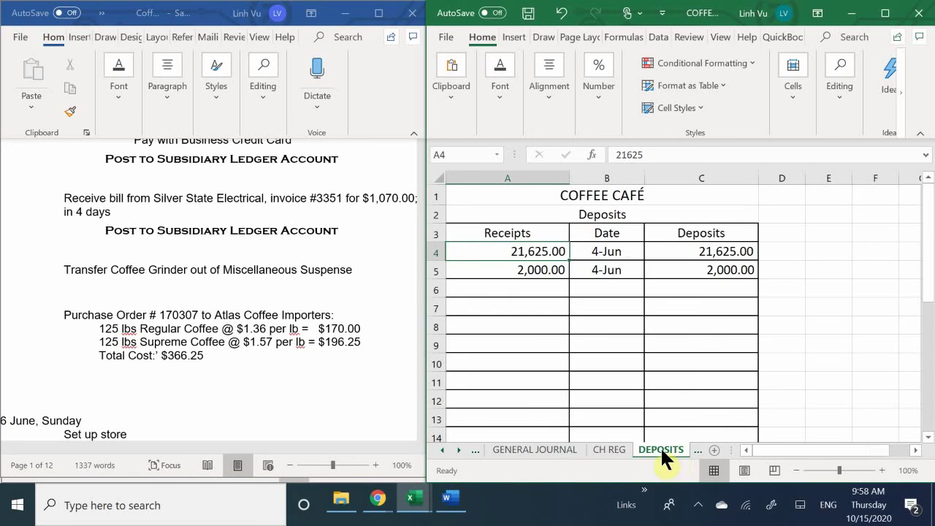
pyautogui.click(695, 449)
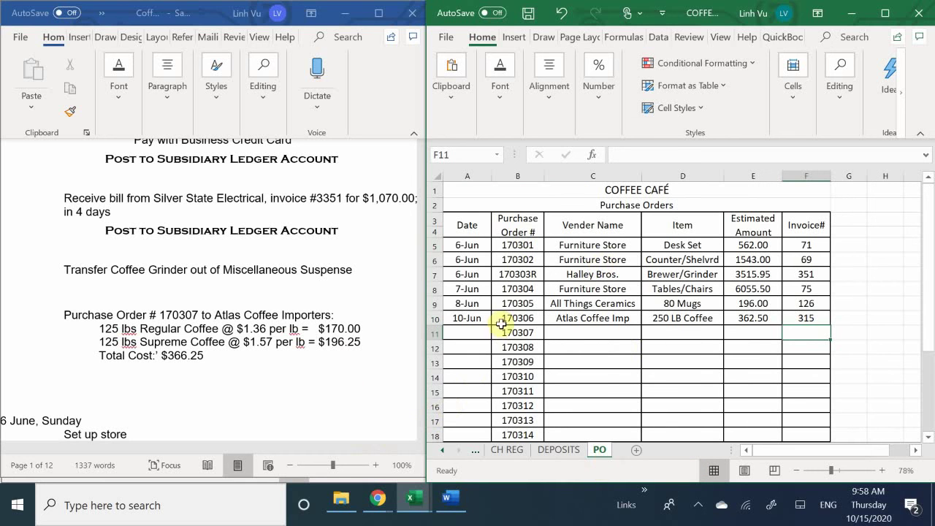
pyautogui.click(467, 336)
pyautogui.write('6/')
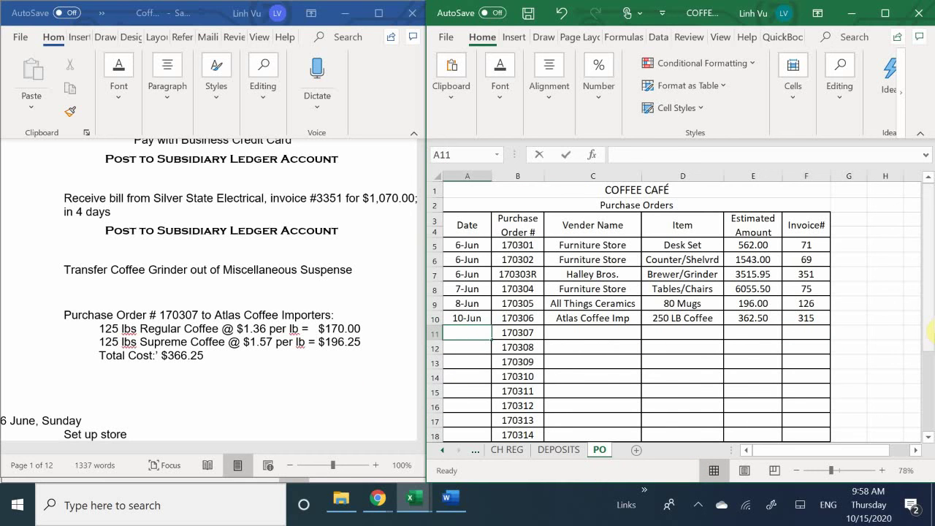
pyautogui.write('15')
pyautogui.press('Return')
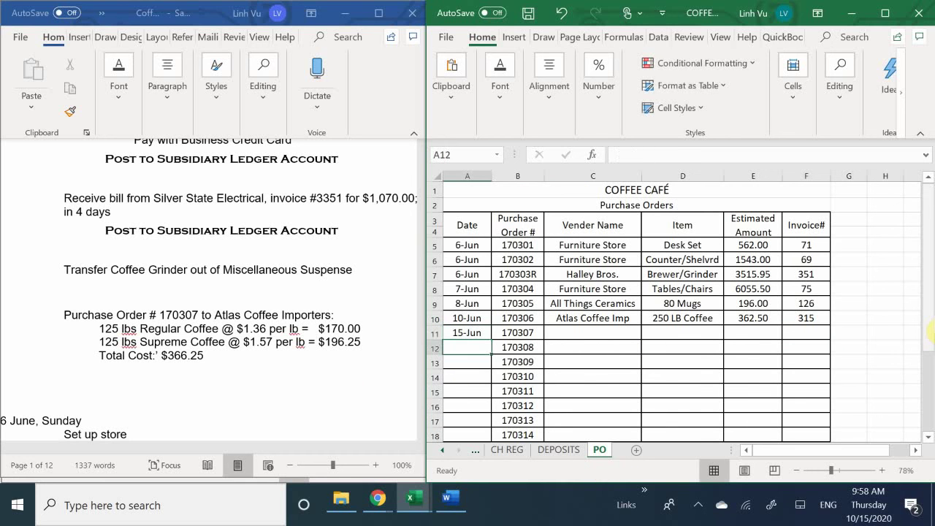
# Enter Atlas Coffee Imp as the vendor name in C11 for the 15-Jun purchase order.
pyautogui.press('Right')
pyautogui.press('Up')
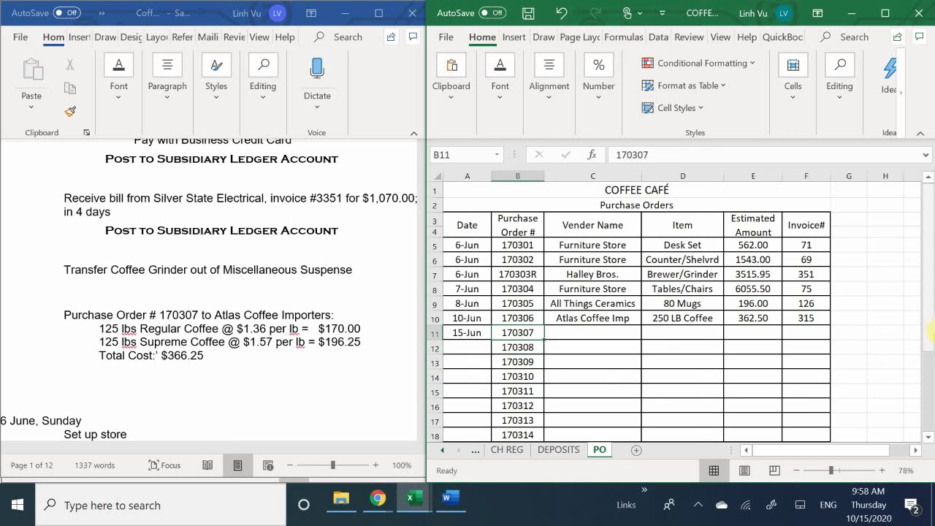
pyautogui.press('Right')
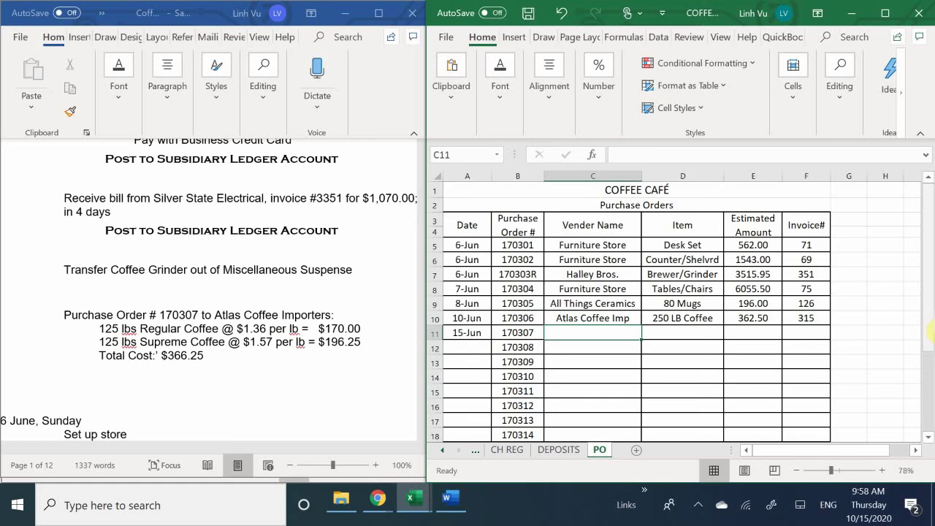
pyautogui.write('a')
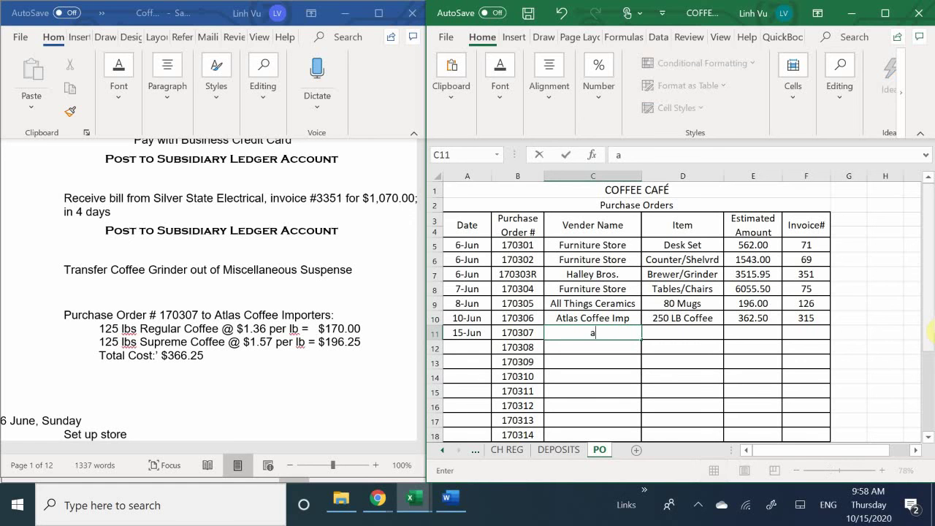
pyautogui.press('BackSpace')
pyautogui.write('Atlas Coffee Imp')
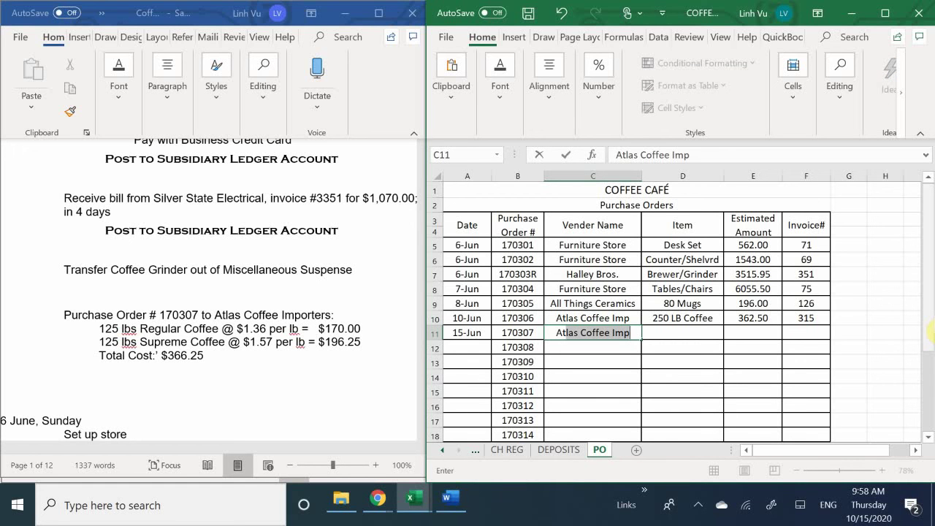
pyautogui.press('Return')
# Enter 250 LB Coffee as the item in D11 for the 15-Jun purchase order.
pyautogui.press('Right')
pyautogui.press('Up')
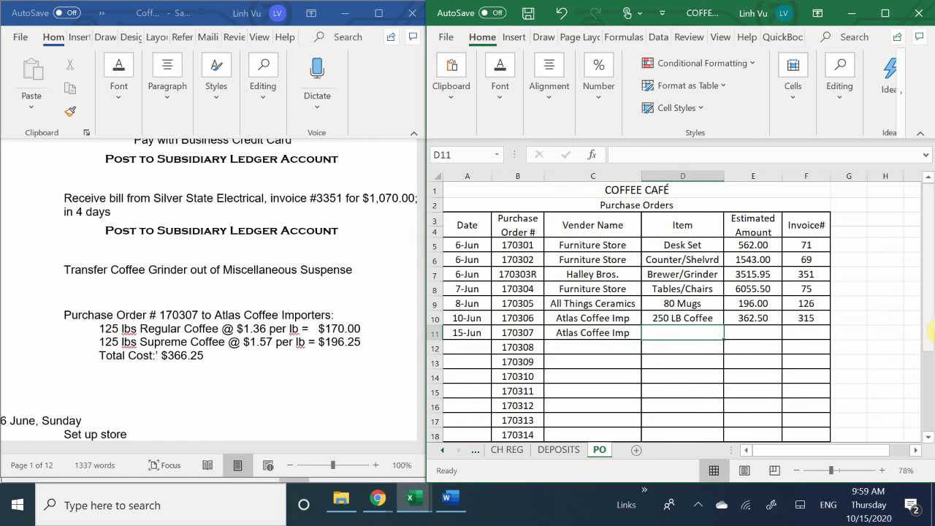
pyautogui.write('250')
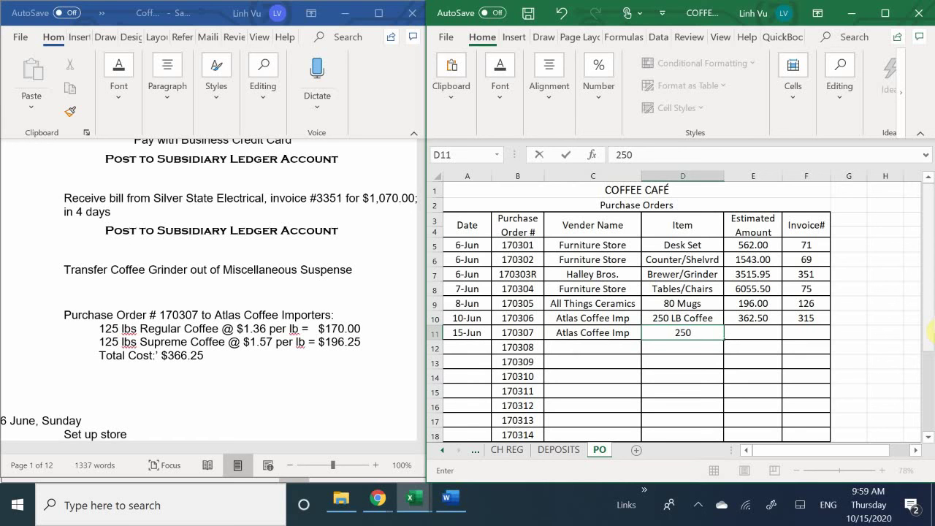
pyautogui.write('L')
pyautogui.press('BackSpace')
pyautogui.press('BackSpace')
pyautogui.write('L')
pyautogui.press('Return')
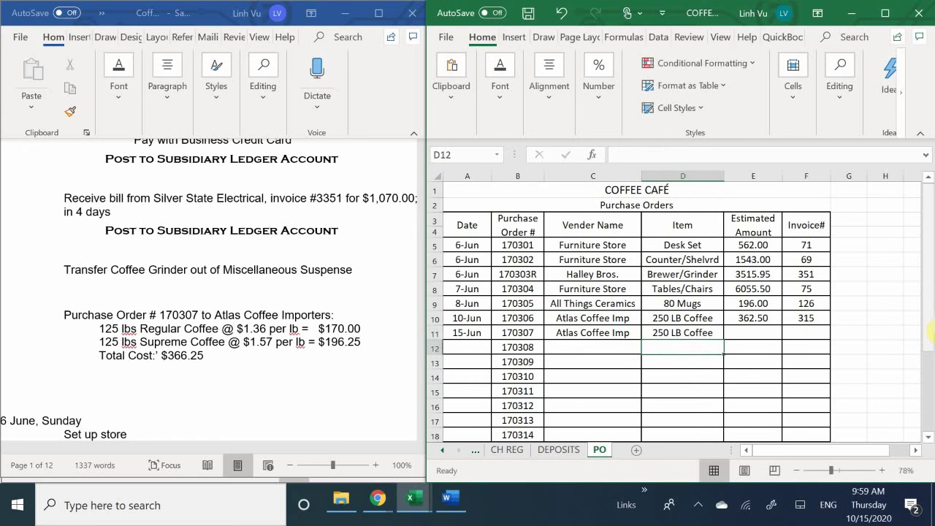
# Enter an estimated amount of 366.25 in E11 for the 15-Jun purchase order.
pyautogui.press('Right')
pyautogui.press('Up')
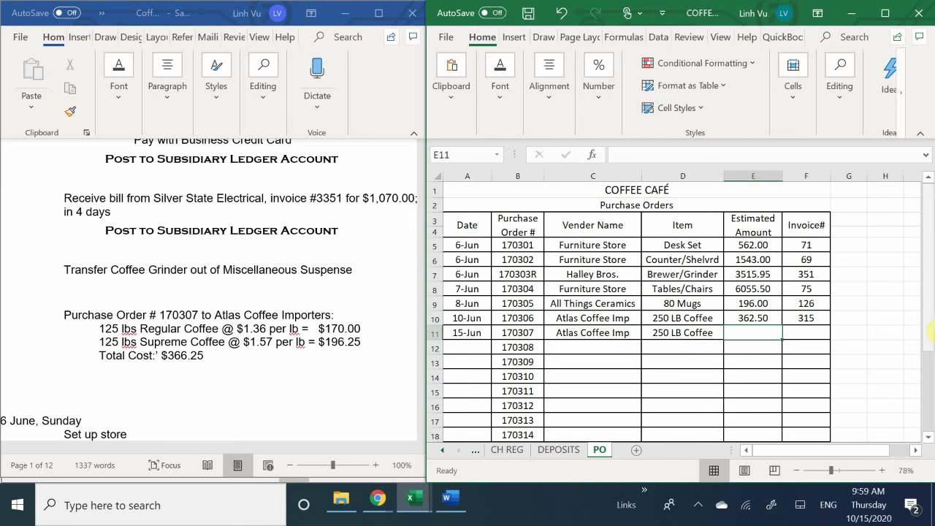
pyautogui.write('366')
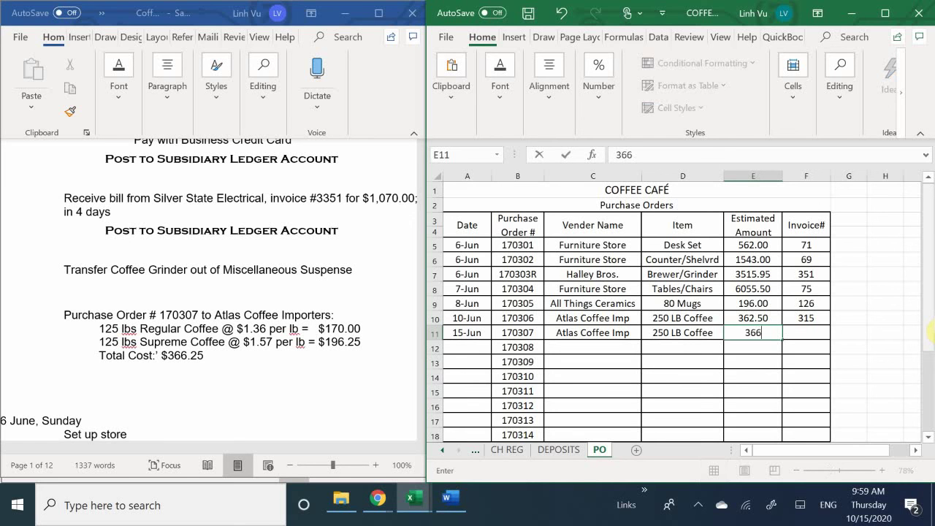
pyautogui.write('.254')
pyautogui.press('BackSpace')
pyautogui.press('Return')
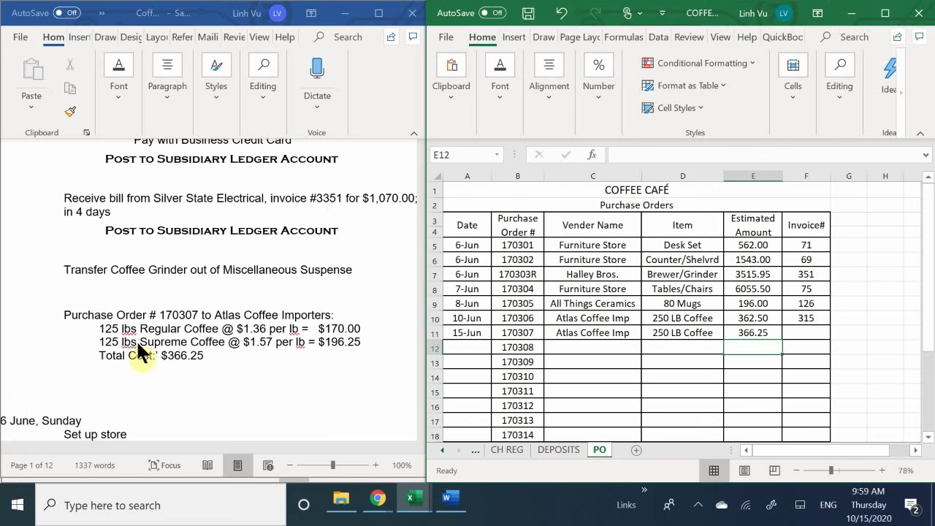
# Highlight the date heading 16 June, Sunday in yellow in the Word transaction list.
pyautogui.scroll(-3, 138, 340)
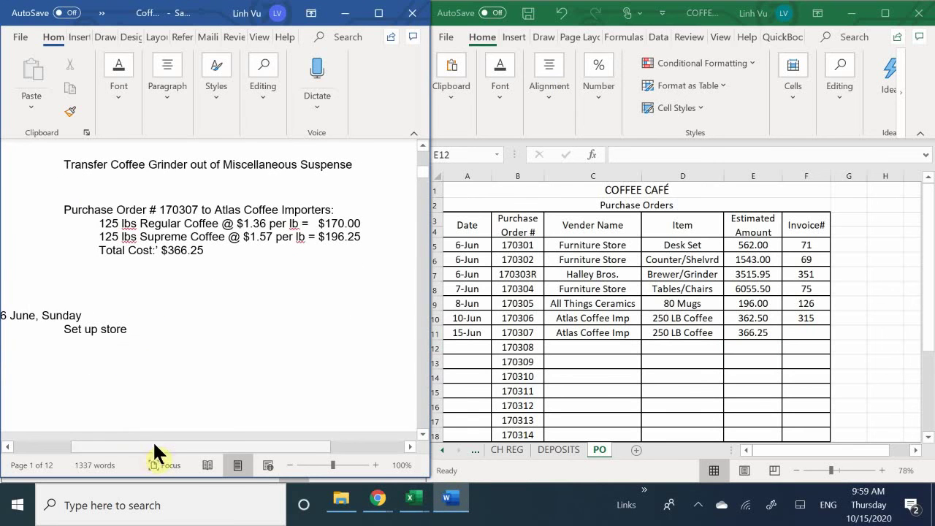
pyautogui.moveTo(154, 441); pyautogui.dragTo(99, 449)
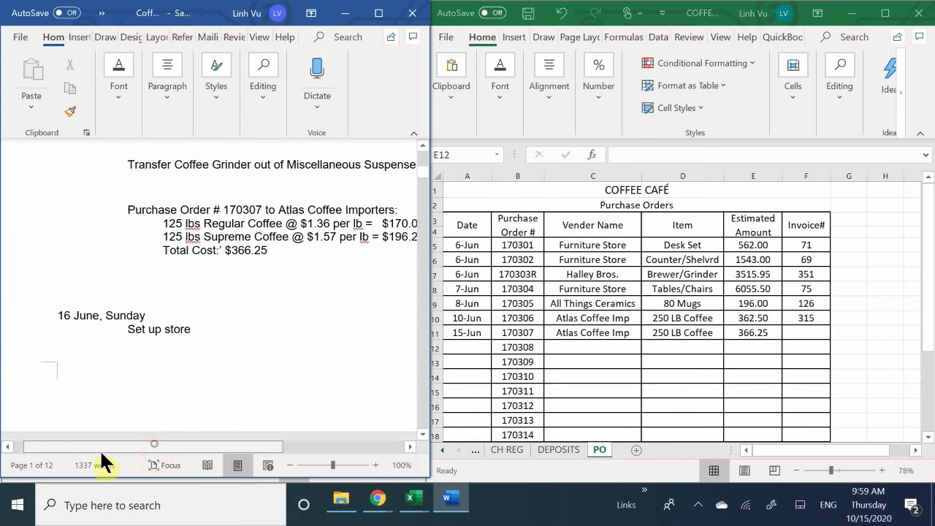
pyautogui.click(185, 315)
pyautogui.moveTo(148, 315); pyautogui.dragTo(73, 315)
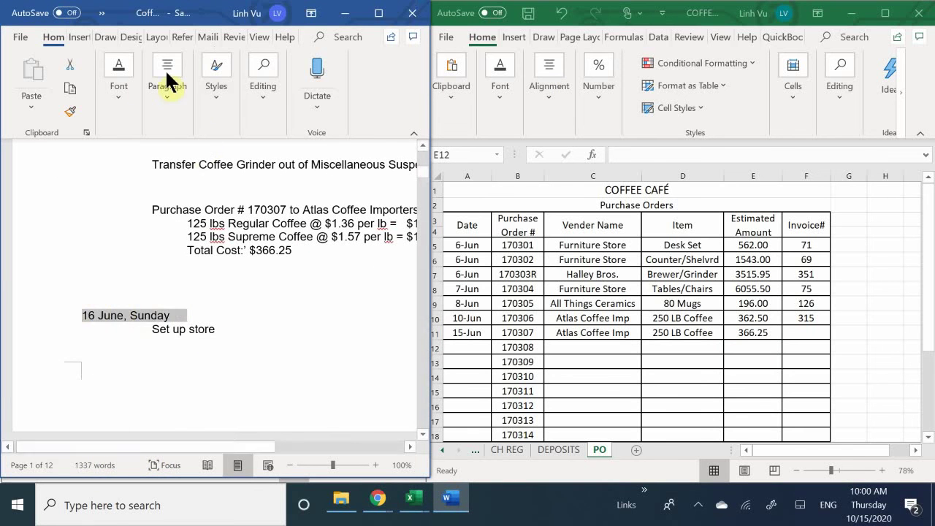
pyautogui.click(120, 116)
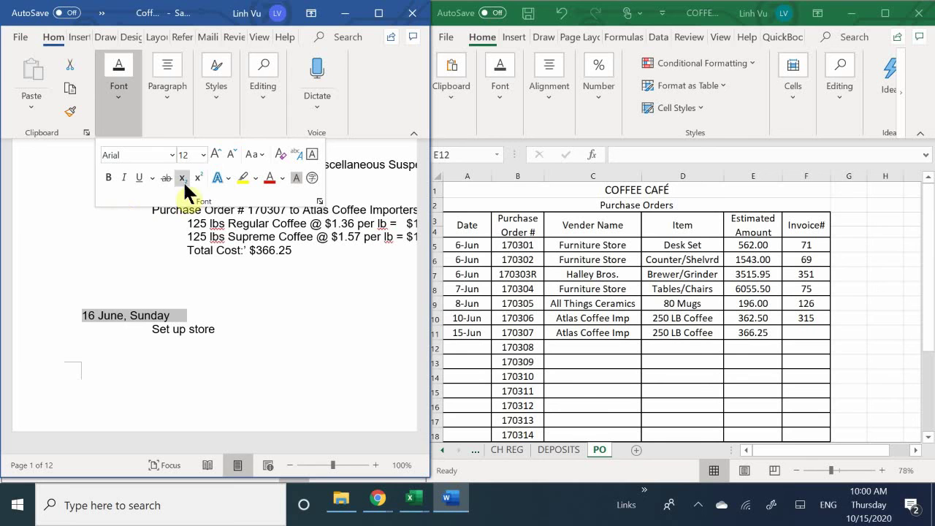
pyautogui.click(242, 177)
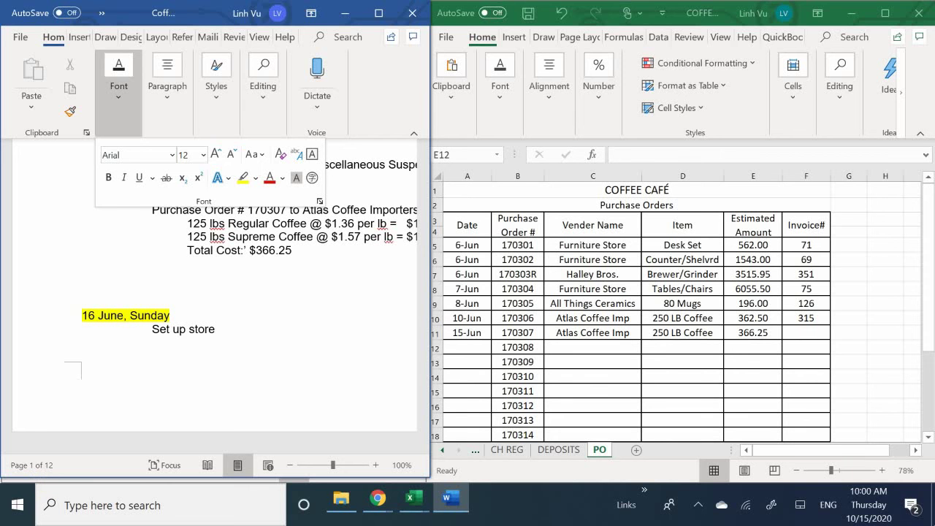
pyautogui.click(701, 508)
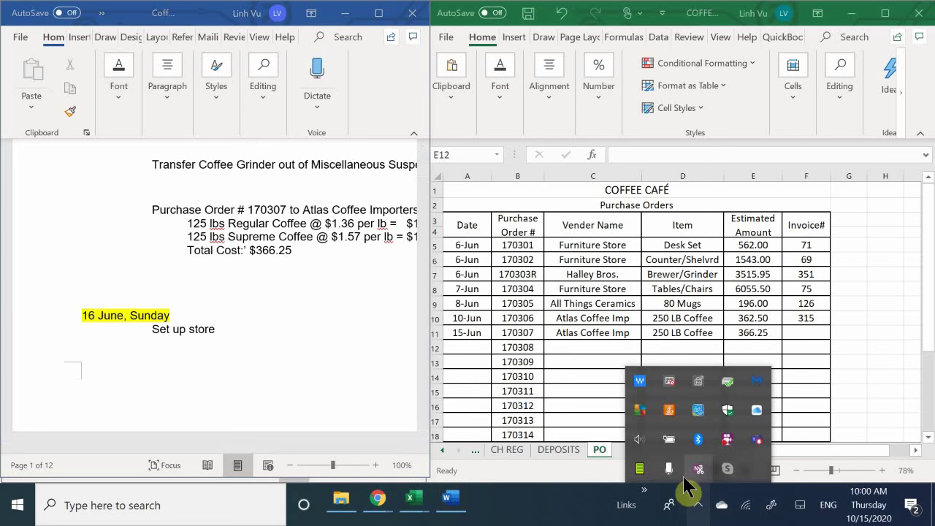
pyautogui.click(736, 437)
pyautogui.rightClick(737, 437)
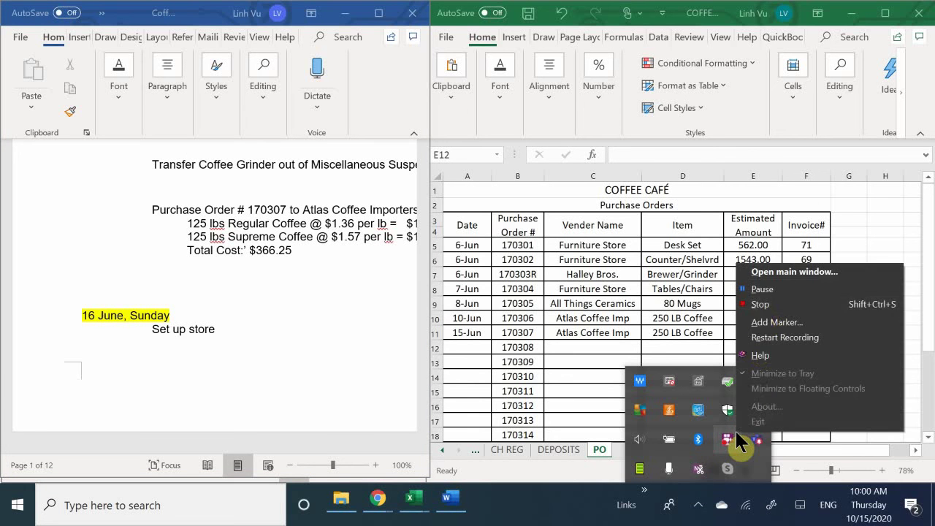